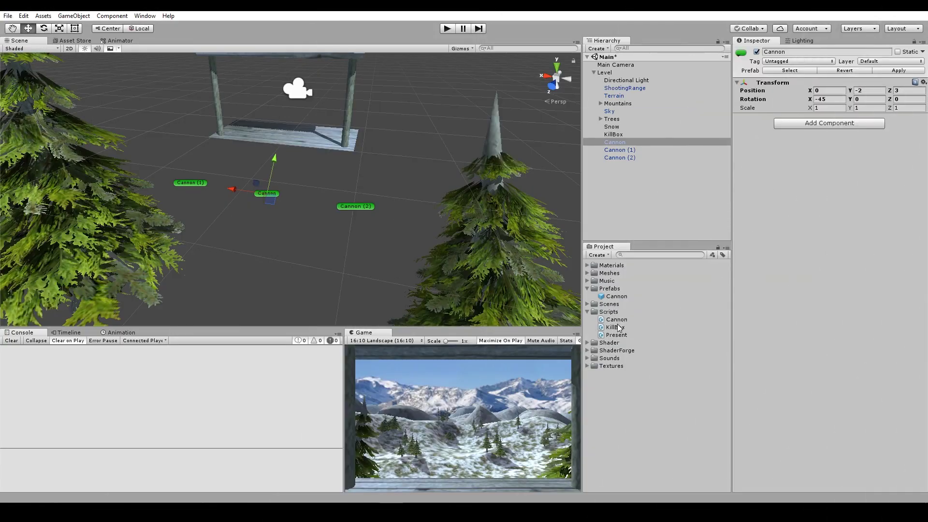
Step: Attach the Cannon script to the Cannon object and apply the change to the Cannon prefab
{"action": "left_click_drag", "start_coordinate": [616, 320], "coordinate": [812, 204]}
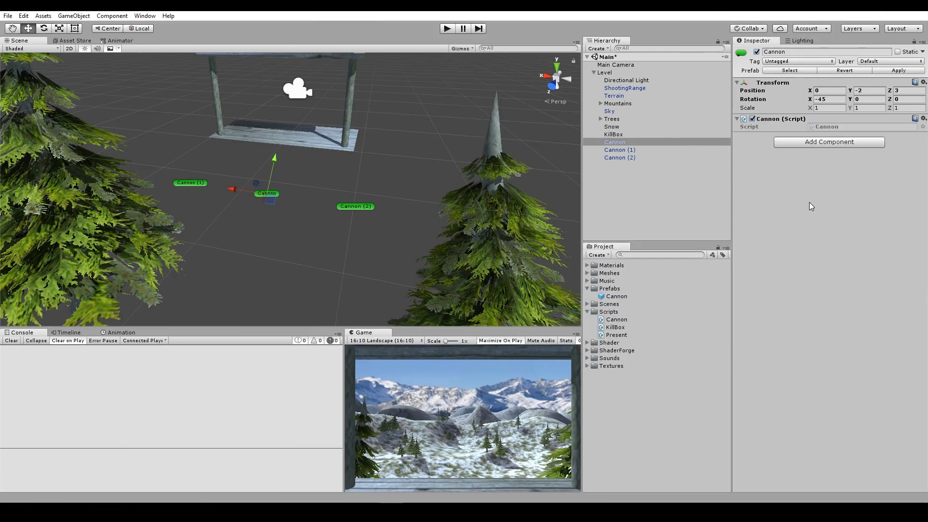
{"action": "left_click", "coordinate": [896, 71]}
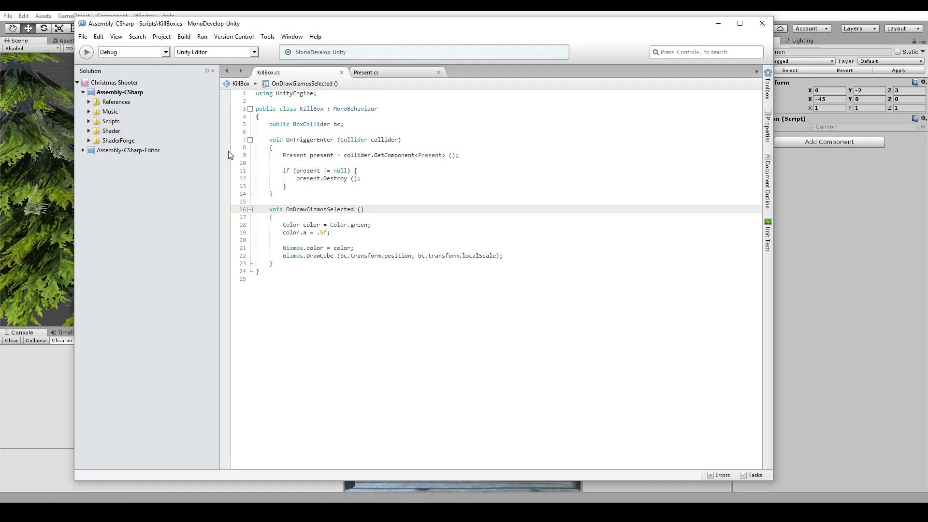
{"action": "left_click", "coordinate": [718, 23]}
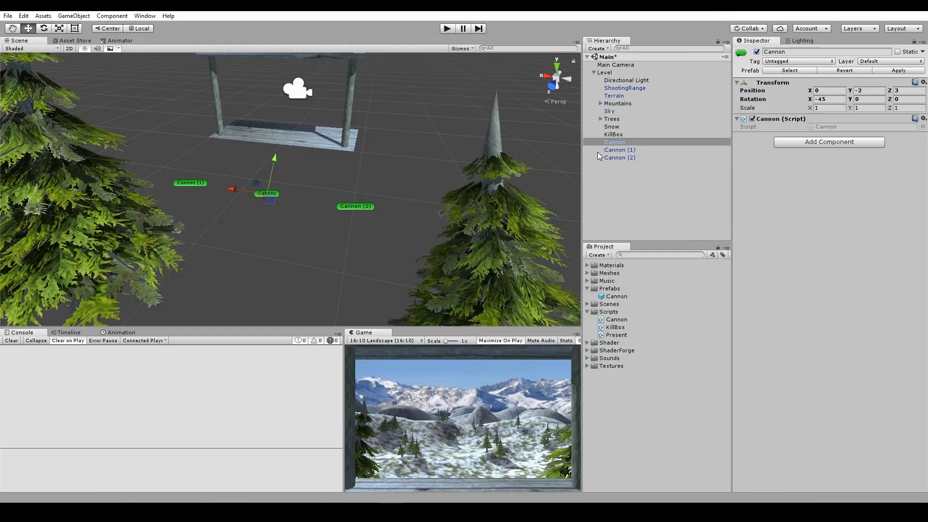
{"action": "left_click", "coordinate": [618, 320]}
Step: Open Cannon.cs, delete the Start and Update stubs, and save
{"action": "double_click", "coordinate": [617, 320]}
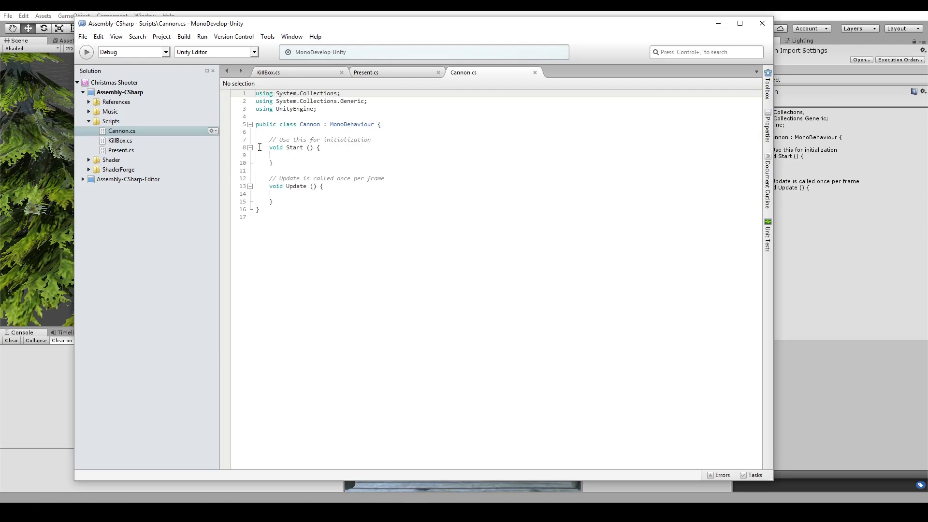
{"action": "left_click_drag", "start_coordinate": [269, 131], "coordinate": [337, 209]}
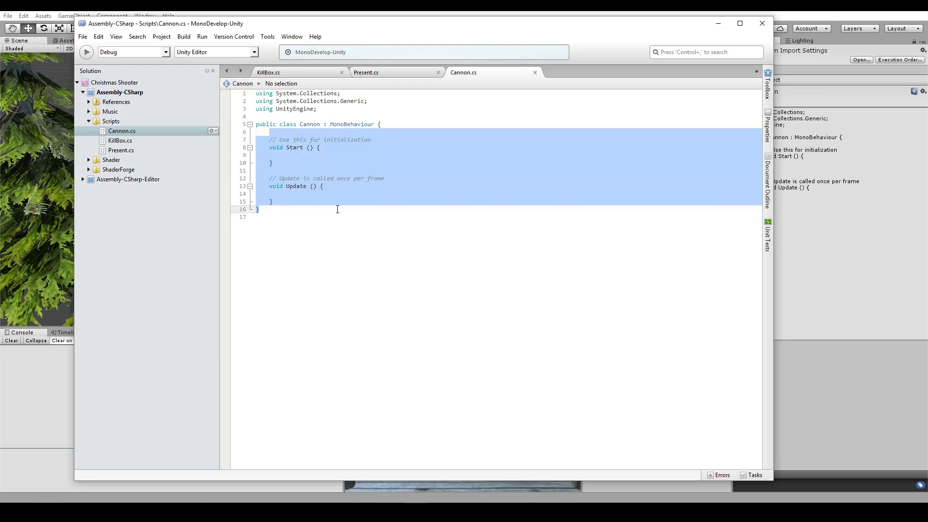
{"action": "key", "text": "Delete"}
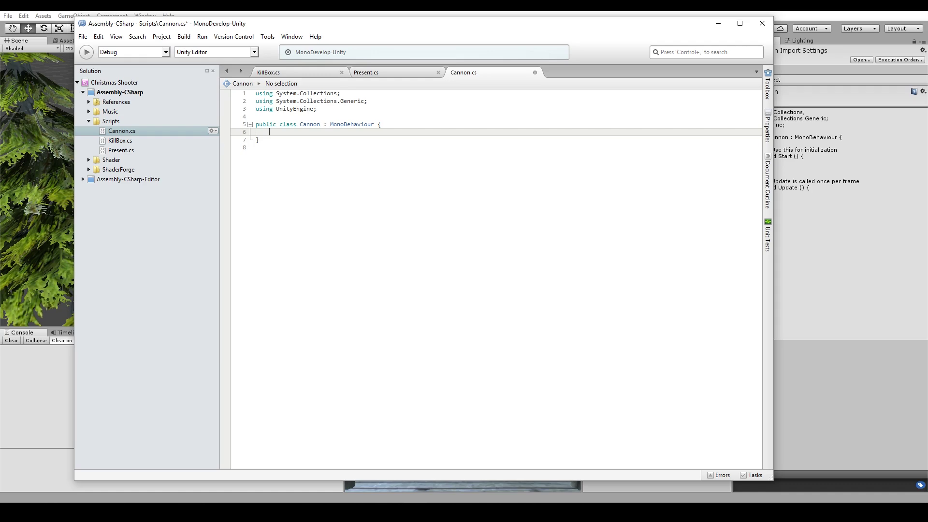
{"action": "key", "text": "ctrl+s"}
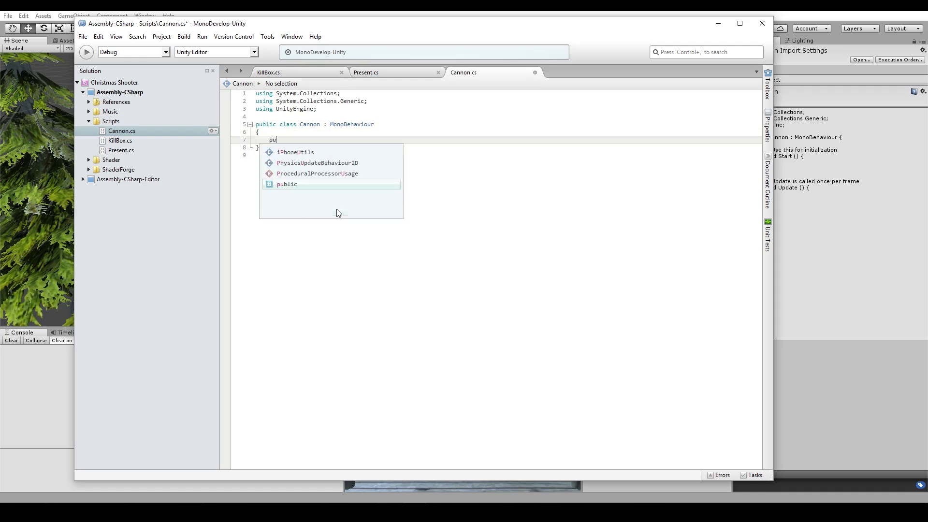
Step: Write an empty public void FirePresent() method and save the script
{"action": "type", "text": "public Fire"}
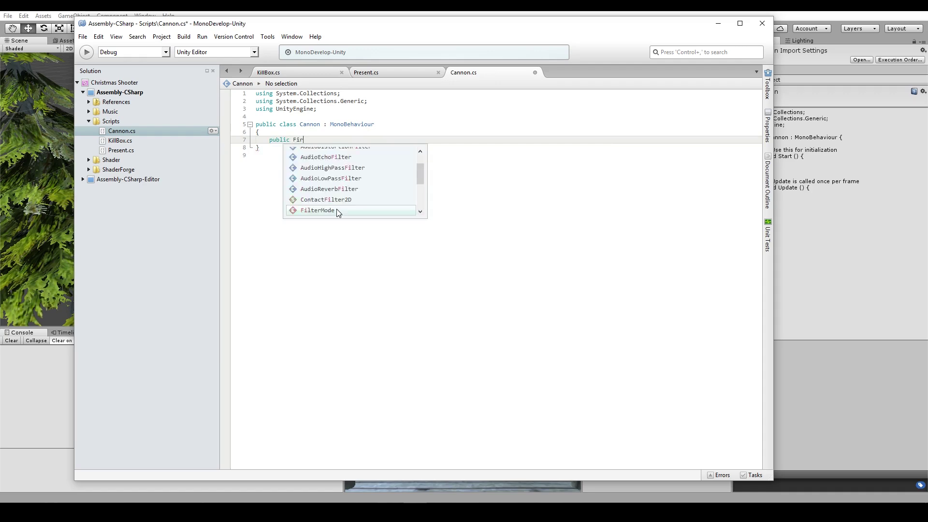
{"action": "type", "text": "Present()"}
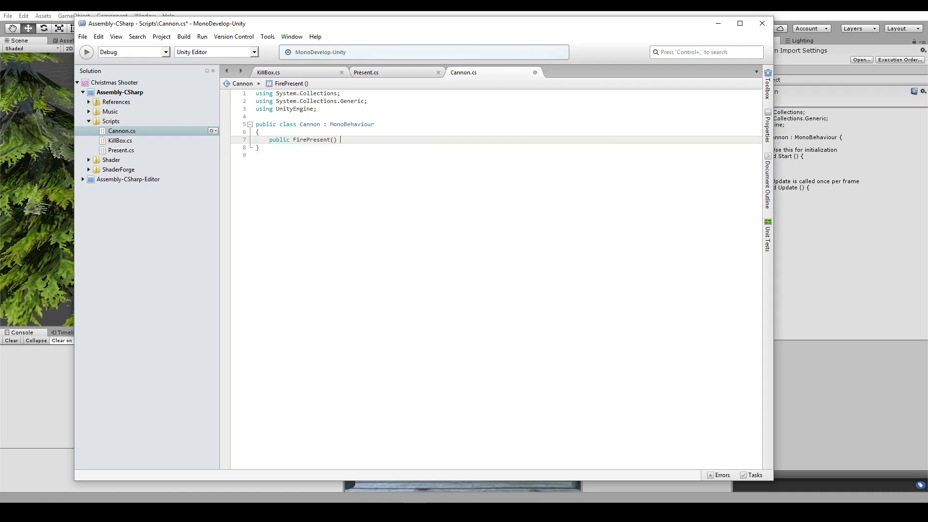
{"action": "type", "text": " {"}
{"action": "key", "text": "Return"}
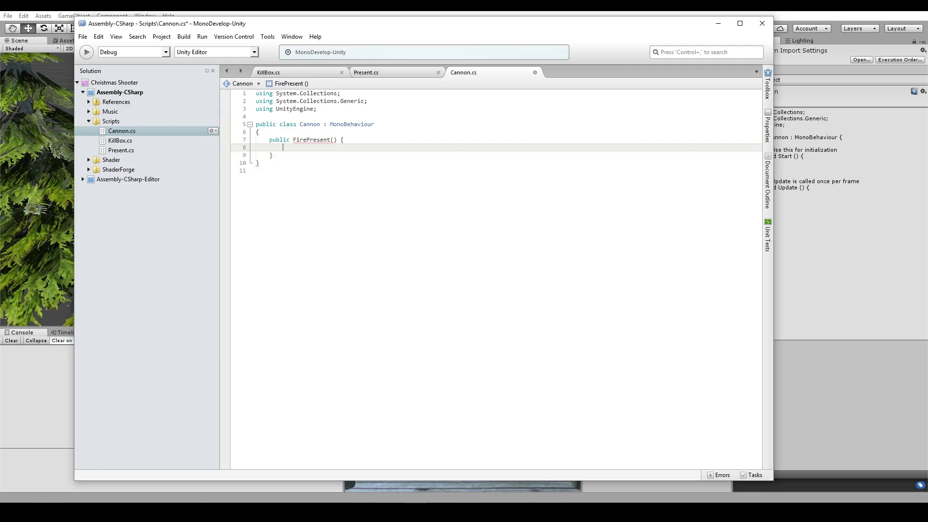
{"action": "left_click", "coordinate": [293, 140]}
{"action": "type", "text": "void"}
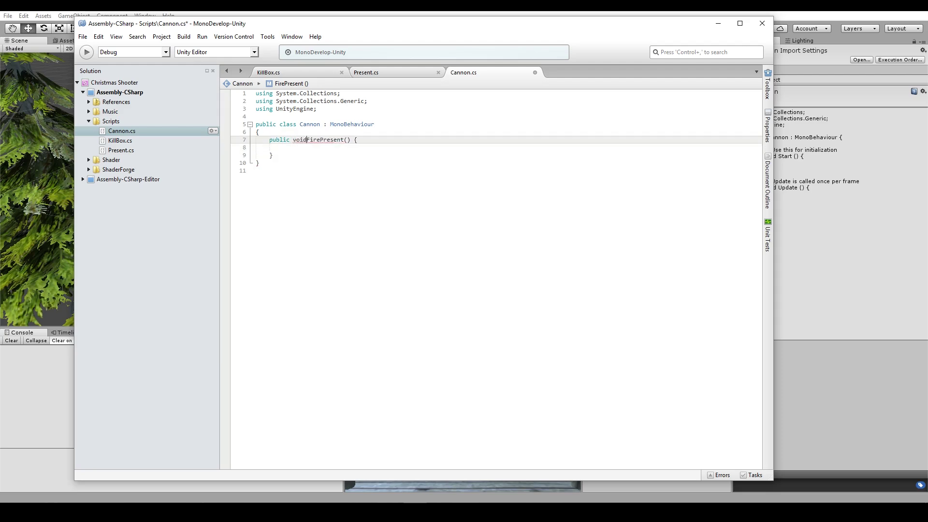
{"action": "key", "text": "ctrl+s"}
Step: Remove the two System.Collections using lines and add blank lines above FirePresent
{"action": "key", "text": "Up"}
{"action": "key", "text": "Up"}
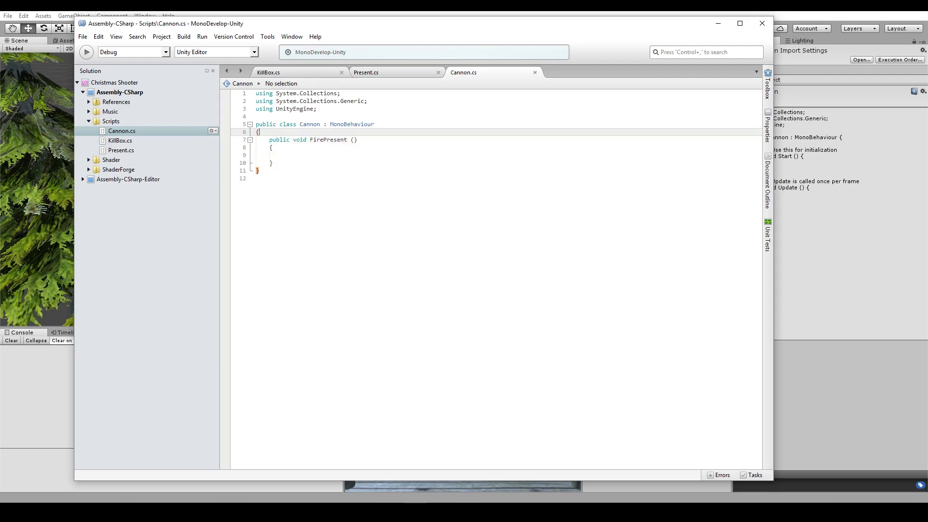
{"action": "key", "text": "Up"}
{"action": "key", "text": "Up"}
{"action": "key", "text": "Up"}
{"action": "key", "text": "shift+Up"}
{"action": "key", "text": "Delete"}
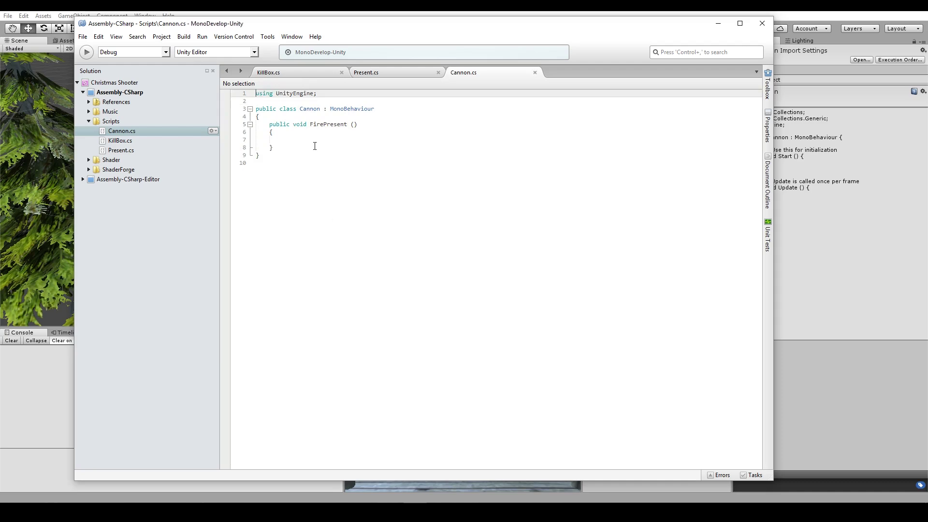
{"action": "left_click", "coordinate": [341, 117]}
{"action": "key", "text": "Return"}
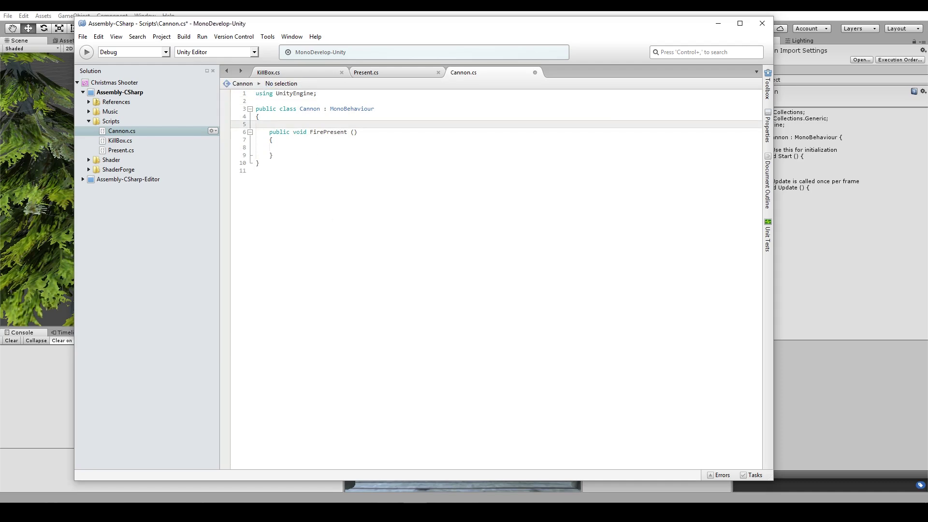
{"action": "key", "text": "Return"}
{"action": "left_click", "coordinate": [269, 124]}
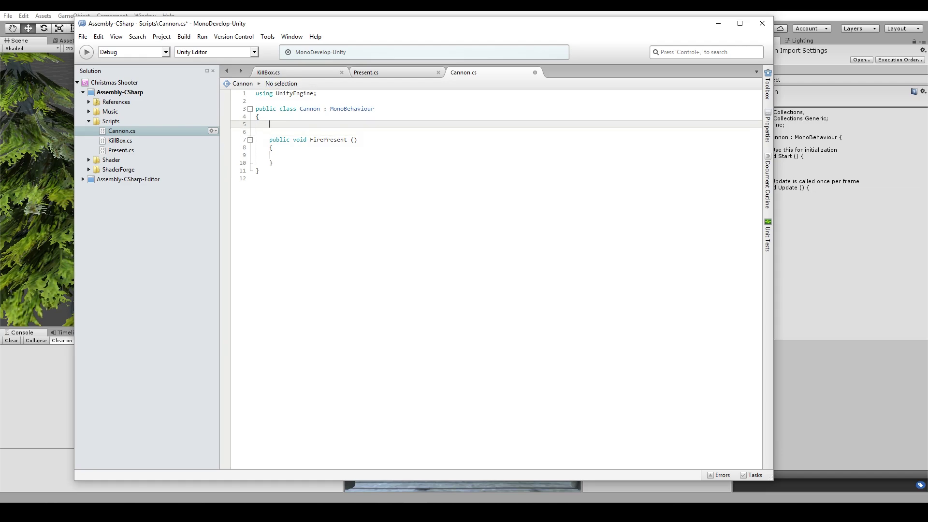
Step: Declare 'public Present presentPrefab;' in the Cannon class and save Cannon.cs
{"action": "type", "text": "publi"}
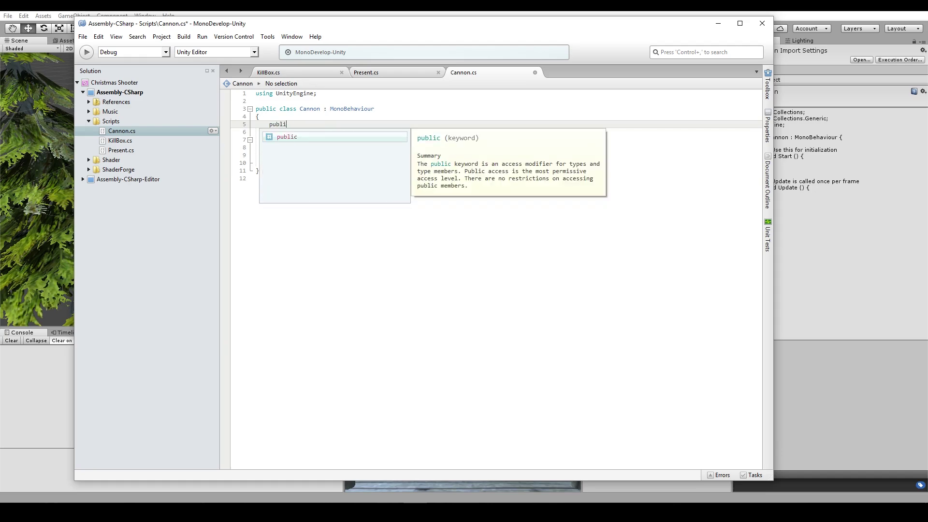
{"action": "type", "text": "c Present presentPrefab;"}
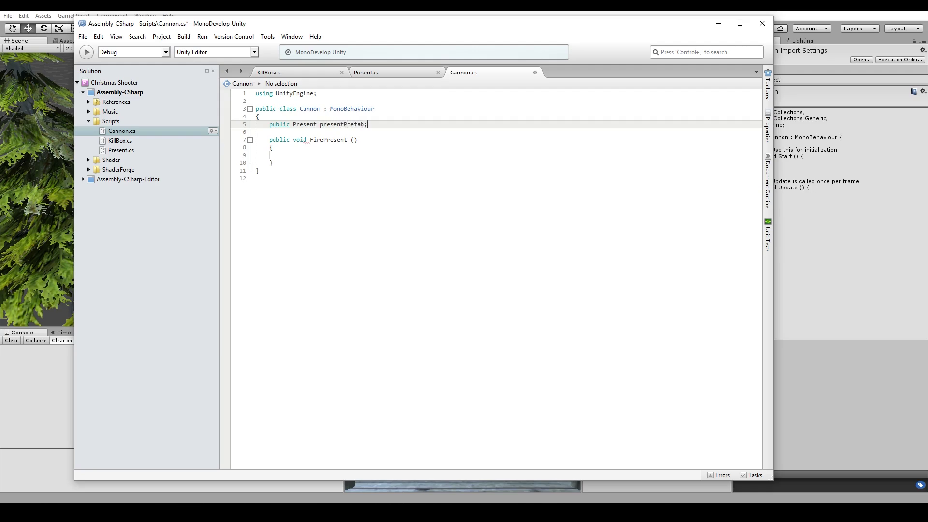
{"action": "key", "text": "ctrl+s"}
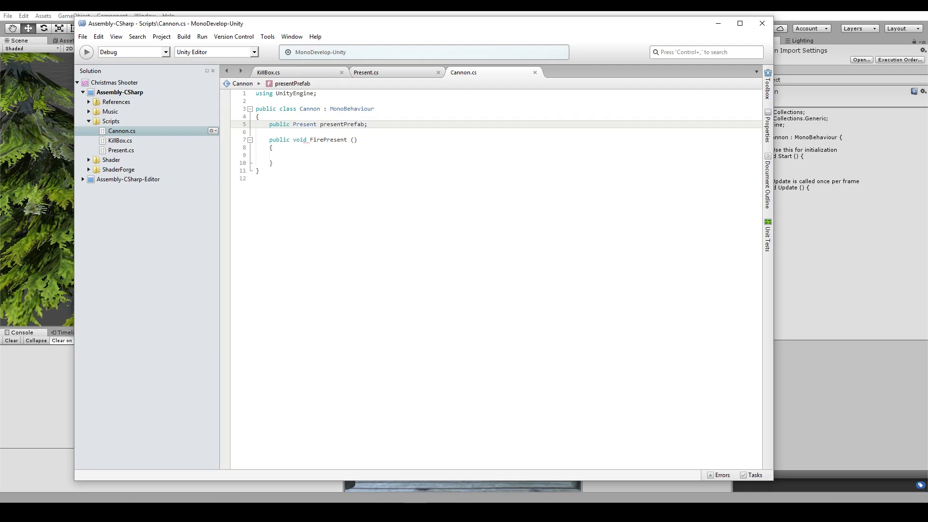
{"action": "left_click", "coordinate": [319, 153]}
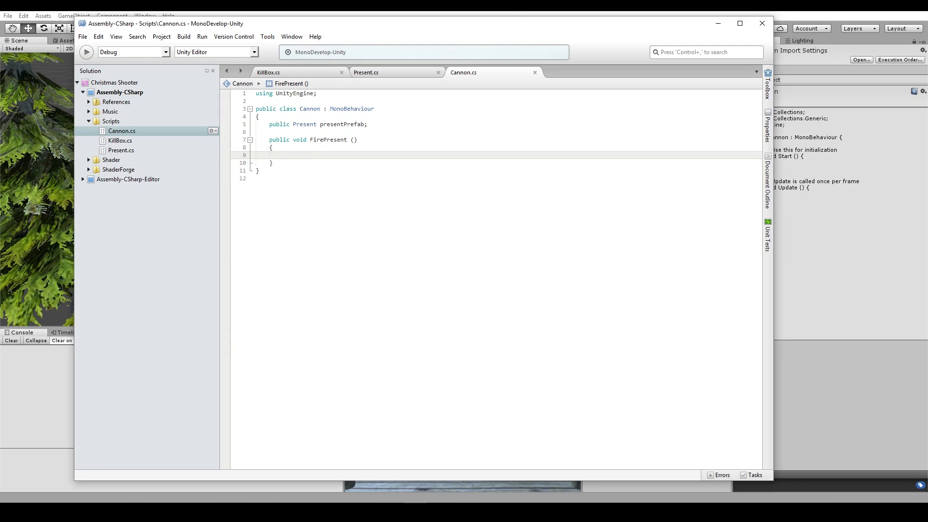
Step: Add an Audio Source component to the Cannon object and uncheck Play On Awake
{"action": "left_click", "coordinate": [523, 11]}
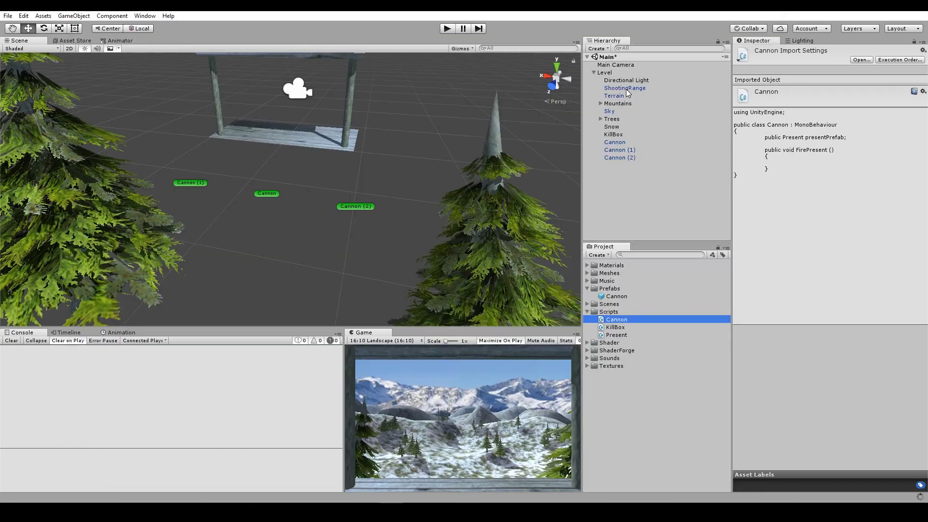
{"action": "left_click", "coordinate": [615, 143]}
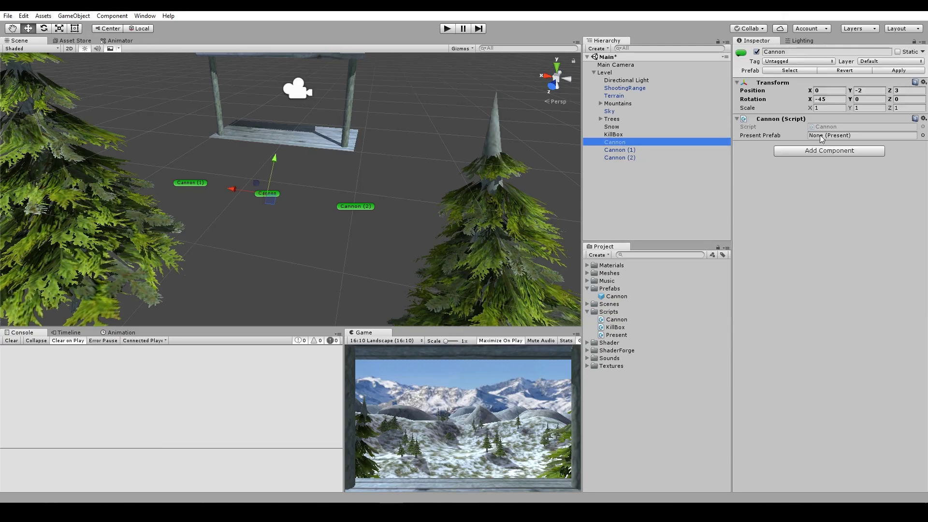
{"action": "left_click", "coordinate": [824, 152]}
{"action": "type", "text": "audio"}
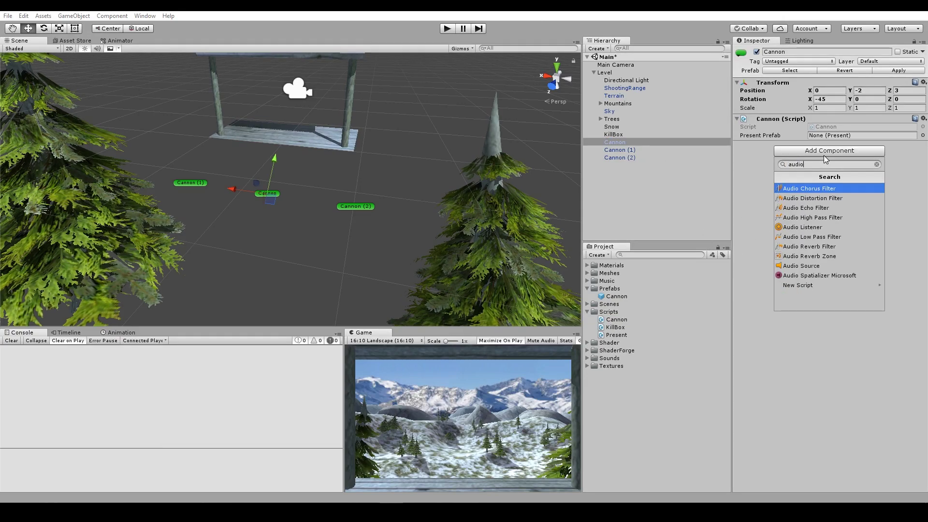
{"action": "left_click", "coordinate": [806, 266]}
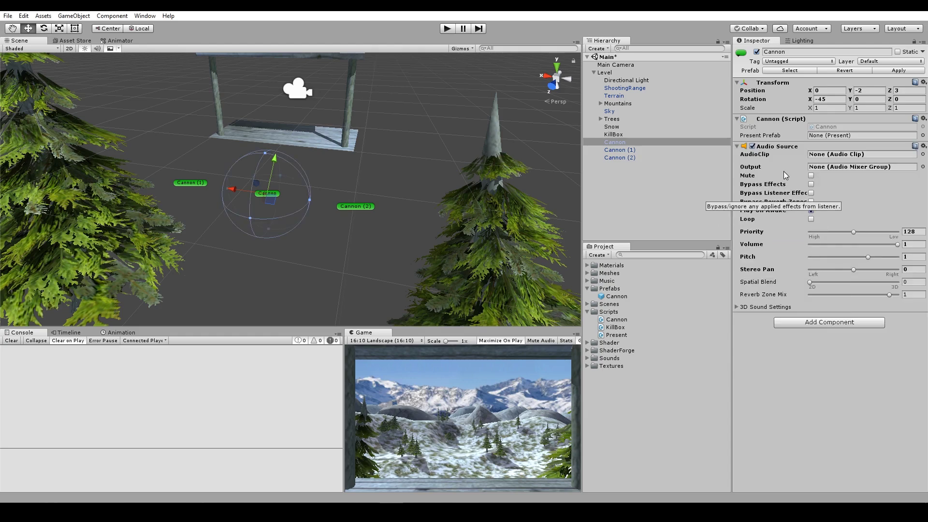
{"action": "left_click", "coordinate": [811, 210]}
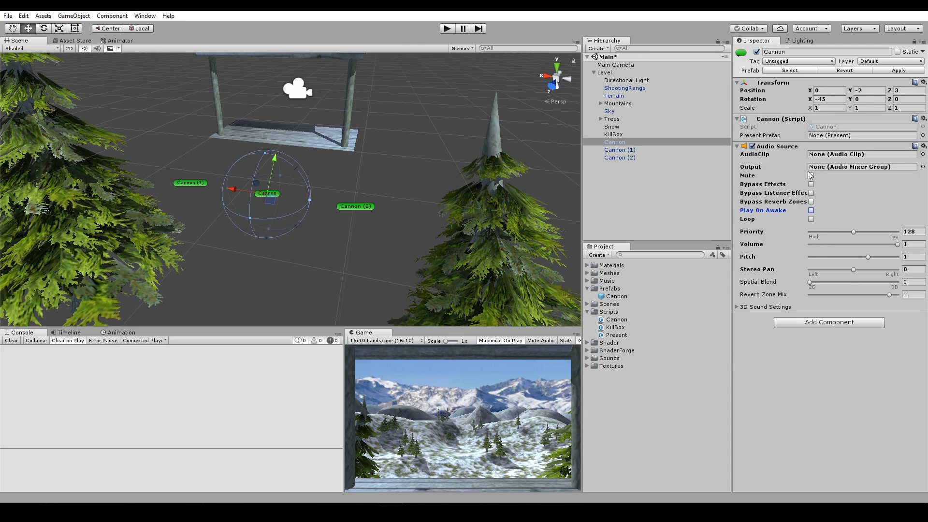
{"action": "left_click", "coordinate": [588, 360]}
Step: Set cannon_fire as the Cannon's AudioClip, apply to the prefab, and check Cannon (1) and (2)
{"action": "left_click", "coordinate": [616, 366]}
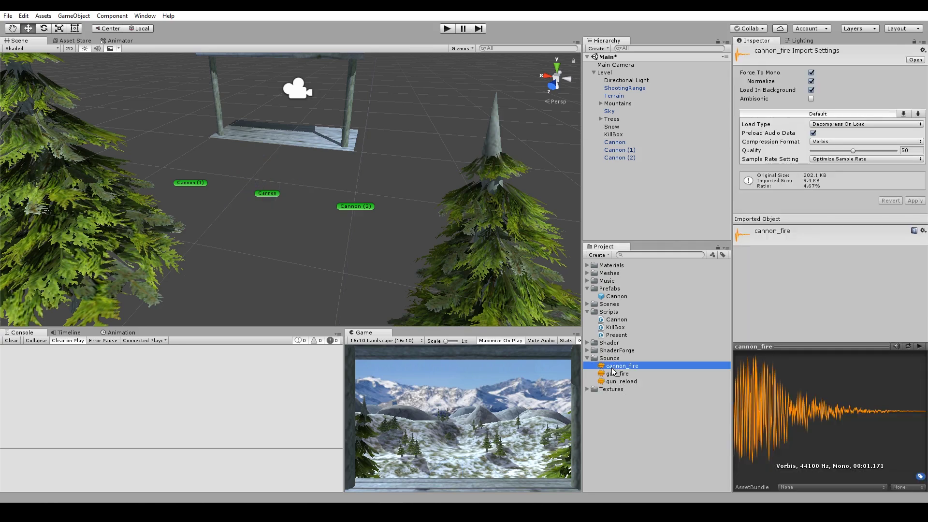
{"action": "left_click", "coordinate": [615, 143]}
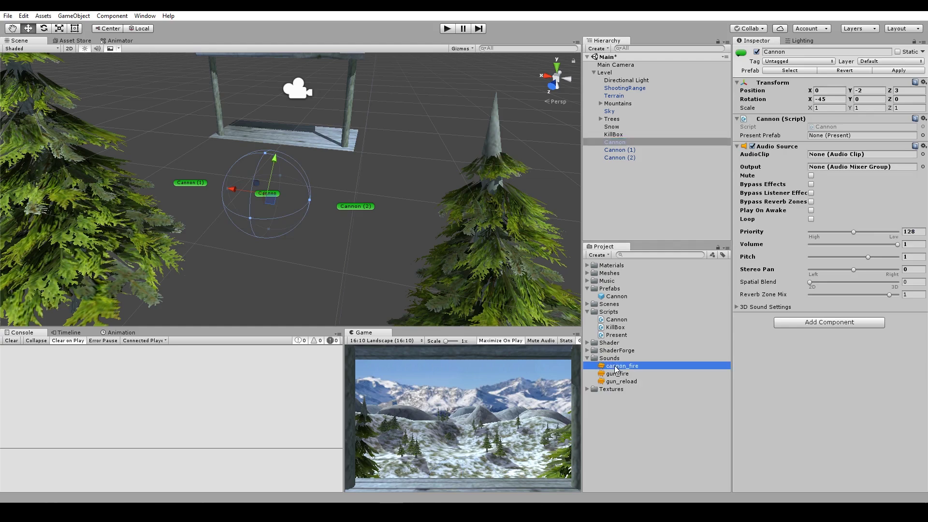
{"action": "left_click_drag", "start_coordinate": [616, 370], "coordinate": [830, 155]}
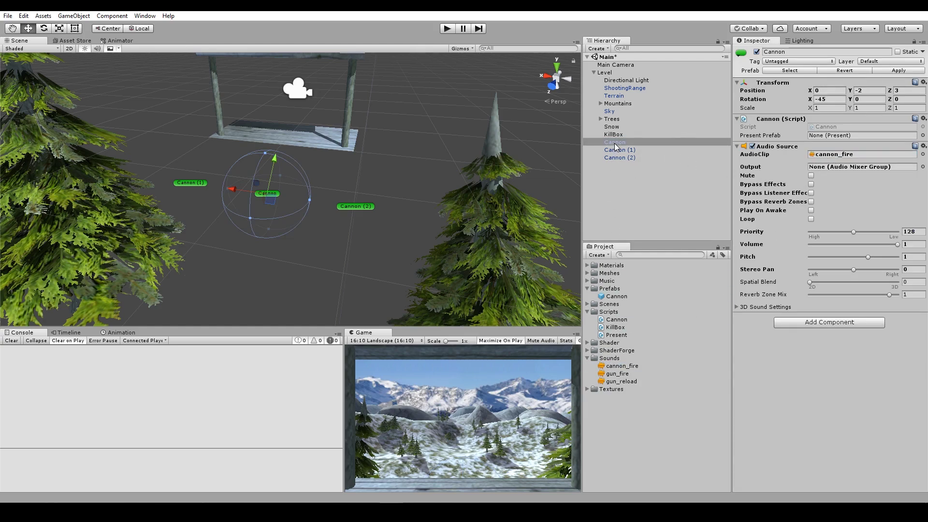
{"action": "left_click", "coordinate": [897, 71]}
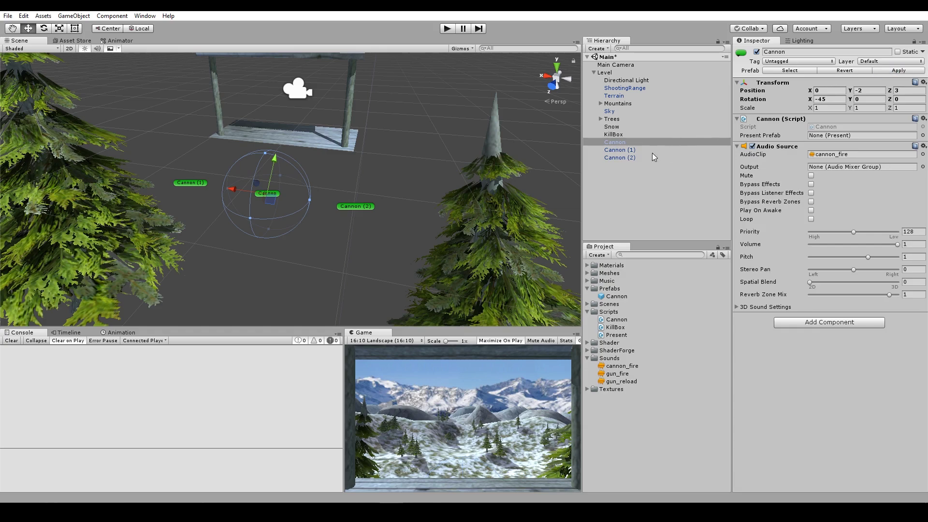
{"action": "left_click", "coordinate": [620, 150]}
{"action": "left_click", "coordinate": [619, 158]}
{"action": "left_click", "coordinate": [630, 186]}
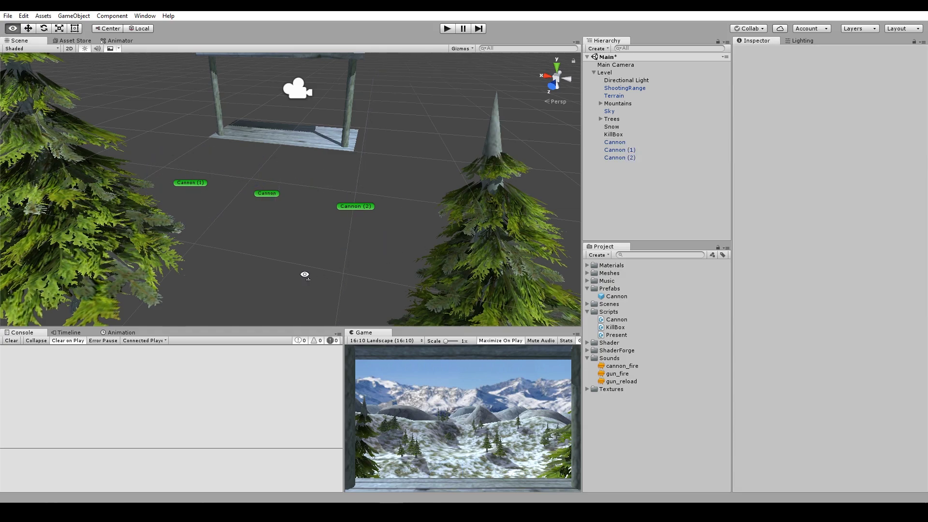
{"action": "key", "text": "w"}
{"action": "right_click_drag", "start_coordinate": [304, 275], "coordinate": [303, 271]}
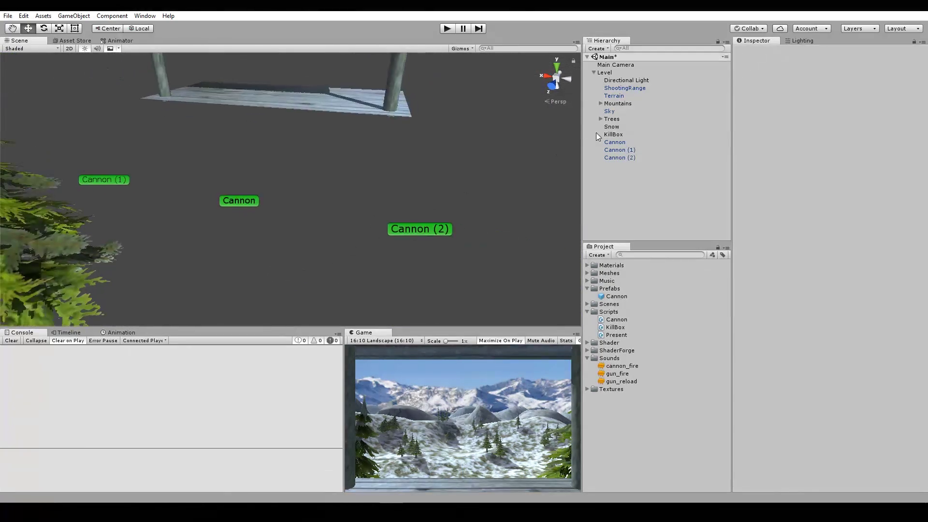
{"action": "left_click", "coordinate": [620, 141]}
{"action": "left_click", "coordinate": [741, 52]}
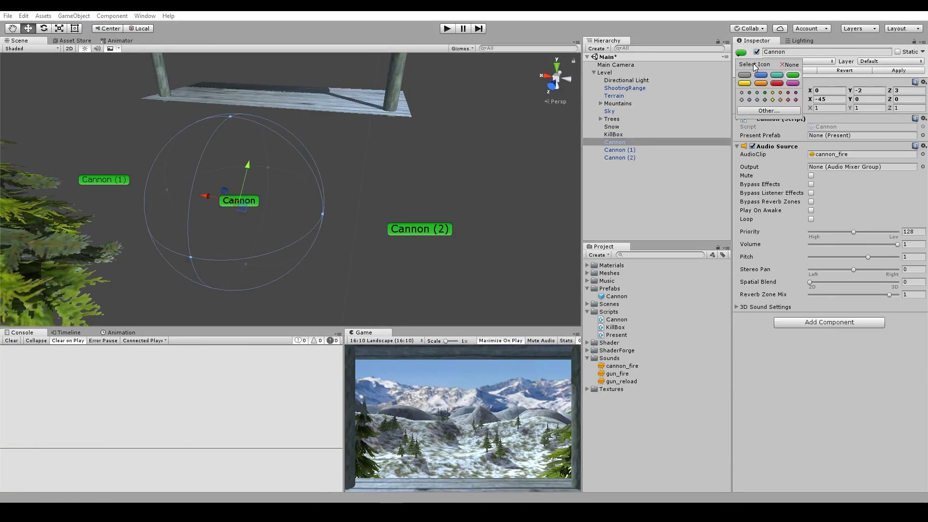
{"action": "left_click", "coordinate": [759, 111]}
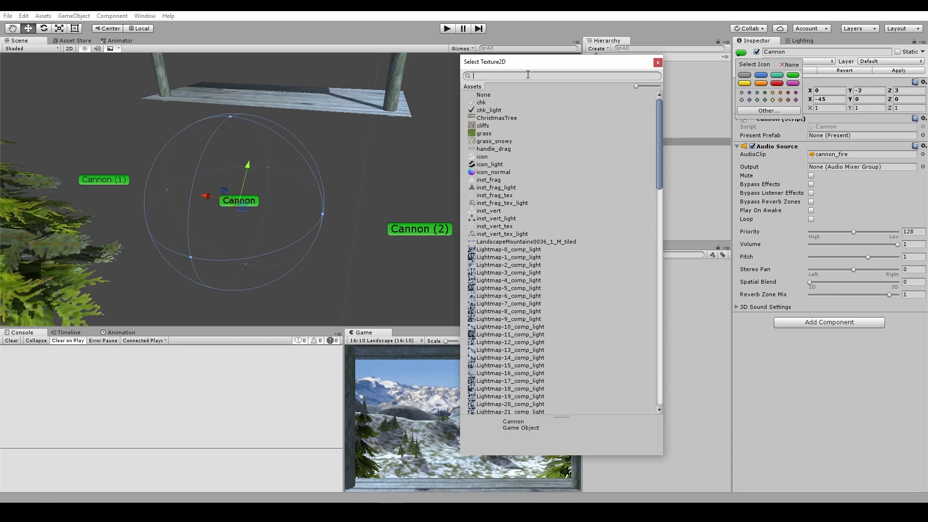
{"action": "scroll", "coordinate": [545, 189], "scroll_direction": "down", "scroll_amount": 5}
{"action": "scroll", "coordinate": [545, 202], "scroll_direction": "down", "scroll_amount": 5}
{"action": "scroll", "coordinate": [545, 202], "scroll_direction": "down", "scroll_amount": 5}
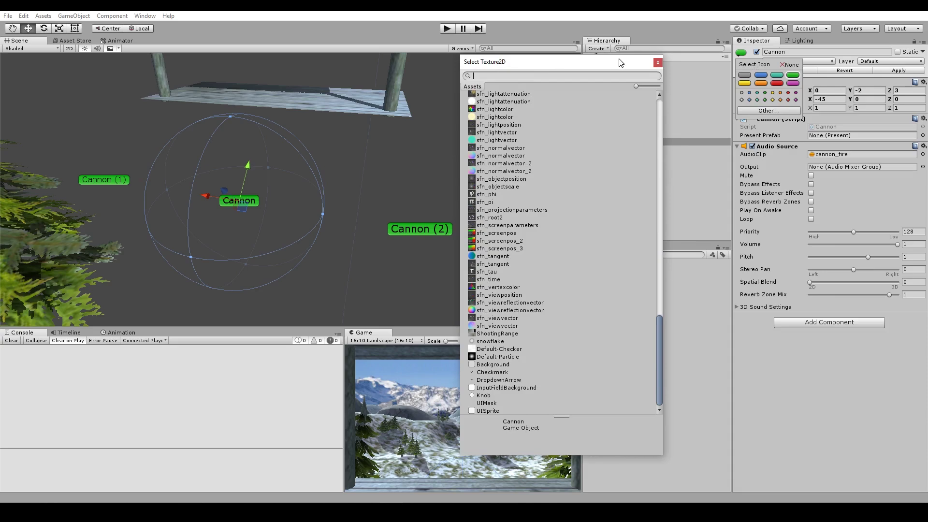
{"action": "left_click", "coordinate": [658, 62]}
{"action": "left_click", "coordinate": [759, 111]}
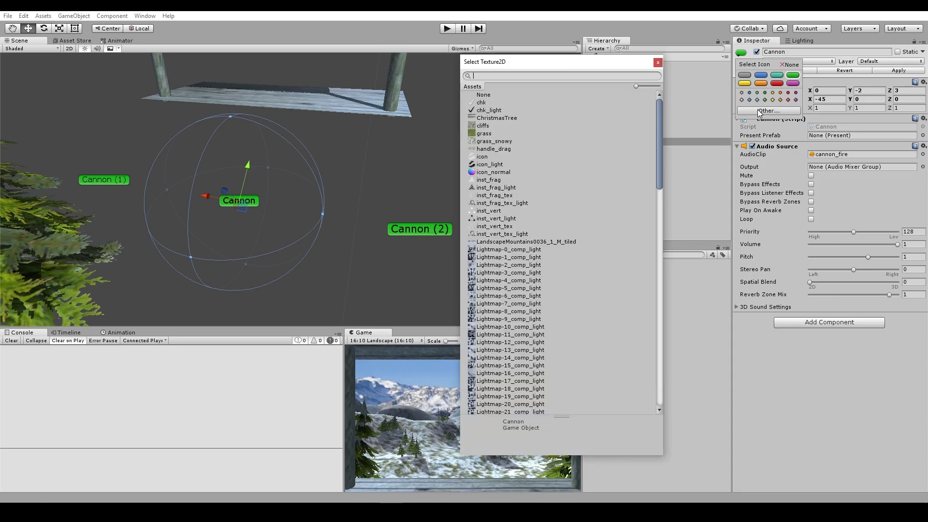
{"action": "left_click", "coordinate": [657, 62]}
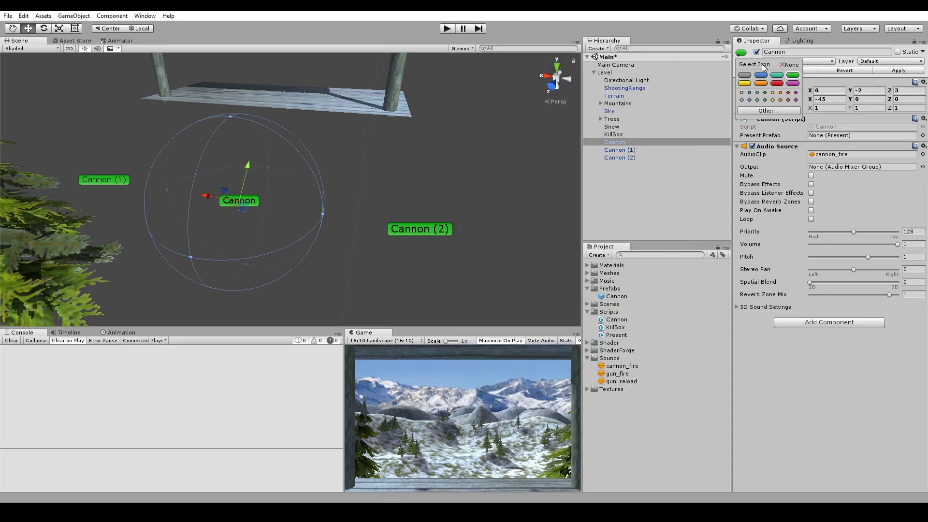
{"action": "left_click", "coordinate": [736, 56]}
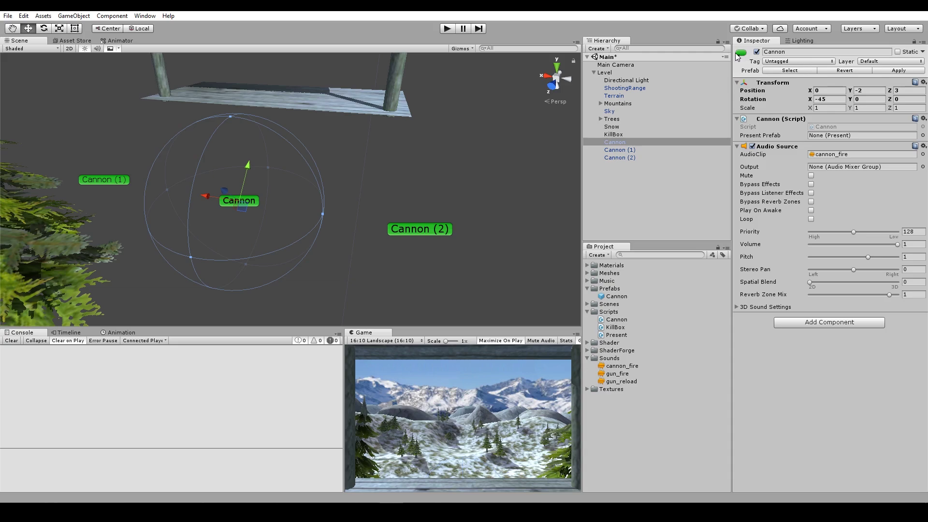
{"action": "left_click", "coordinate": [676, 186]}
{"action": "scroll", "coordinate": [459, 208], "scroll_direction": "down", "scroll_amount": 5}
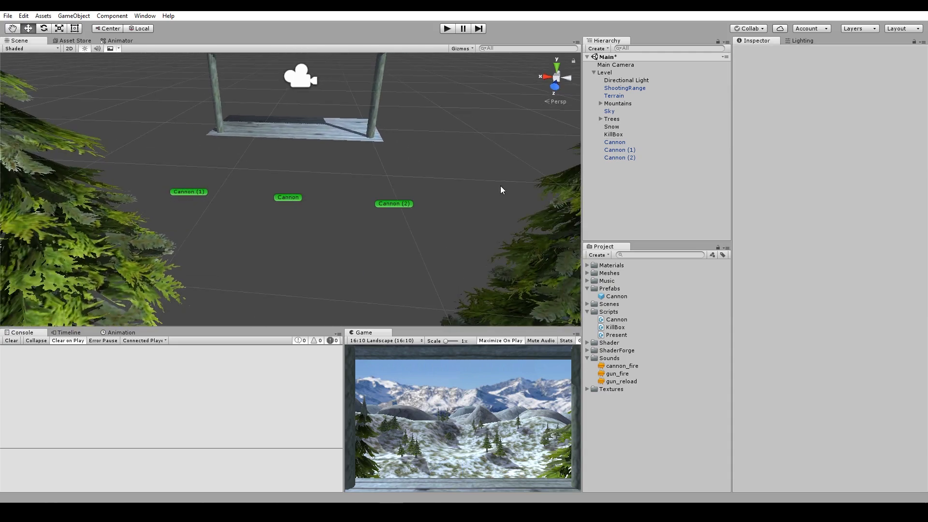
Step: Select Cannon and fold its Audio Source component down to just the header
{"action": "left_click", "coordinate": [611, 142]}
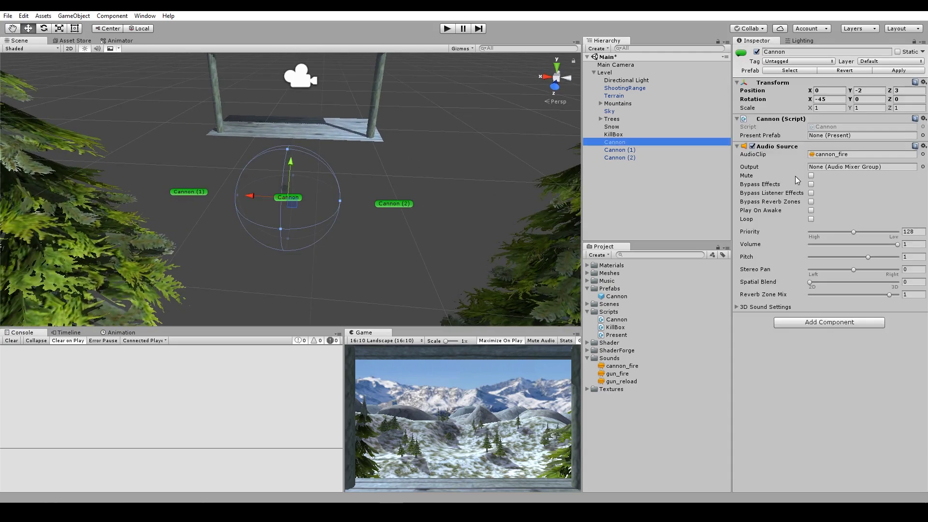
{"action": "right_click", "coordinate": [783, 151]}
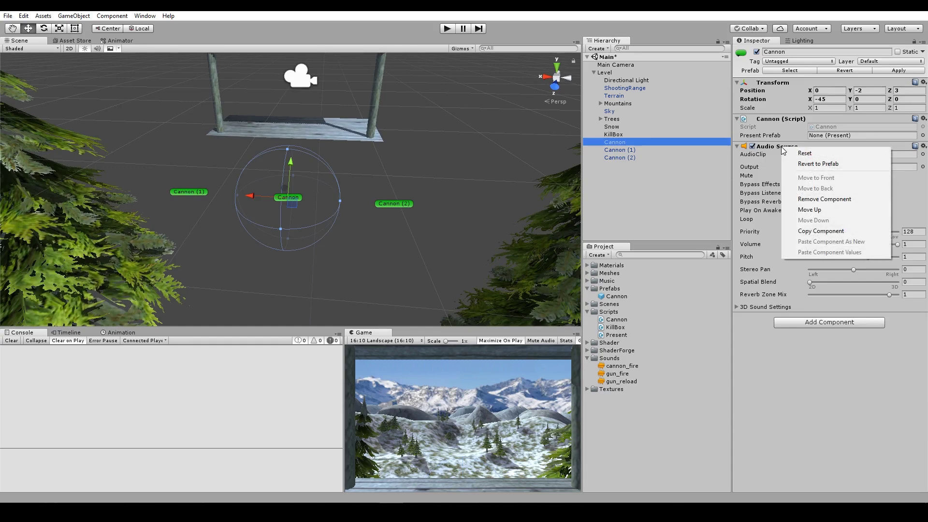
{"action": "left_click", "coordinate": [800, 380]}
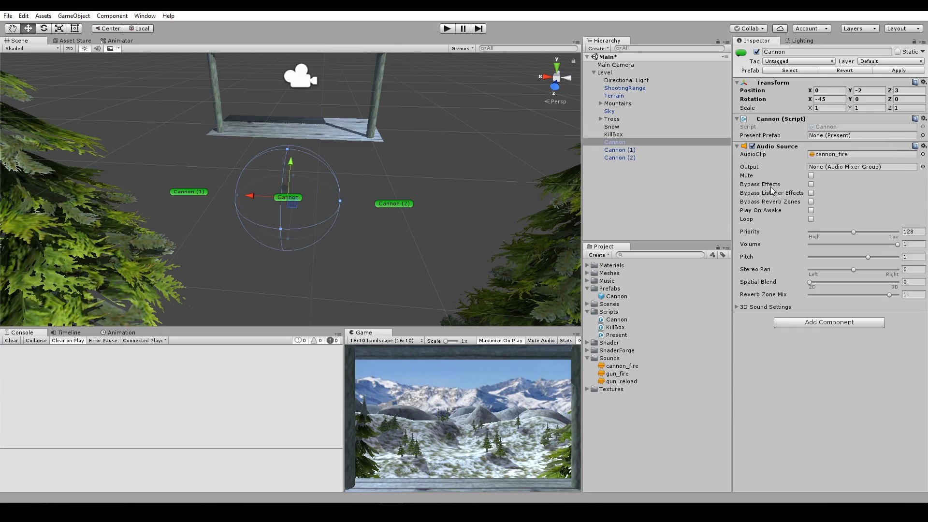
{"action": "left_click", "coordinate": [777, 147]}
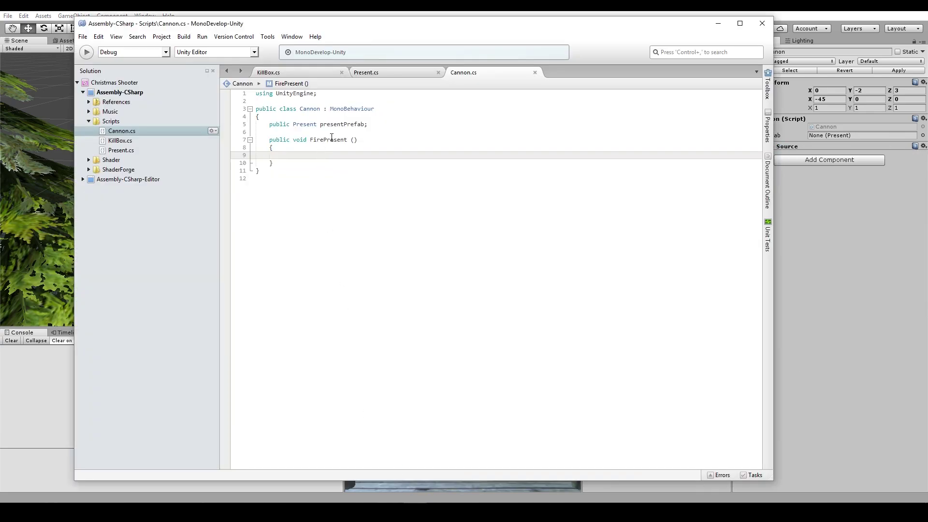
Step: Add a 'private AudioSource audio;' field below presentPrefab in Cannon.cs
{"action": "left_click", "coordinate": [387, 110]}
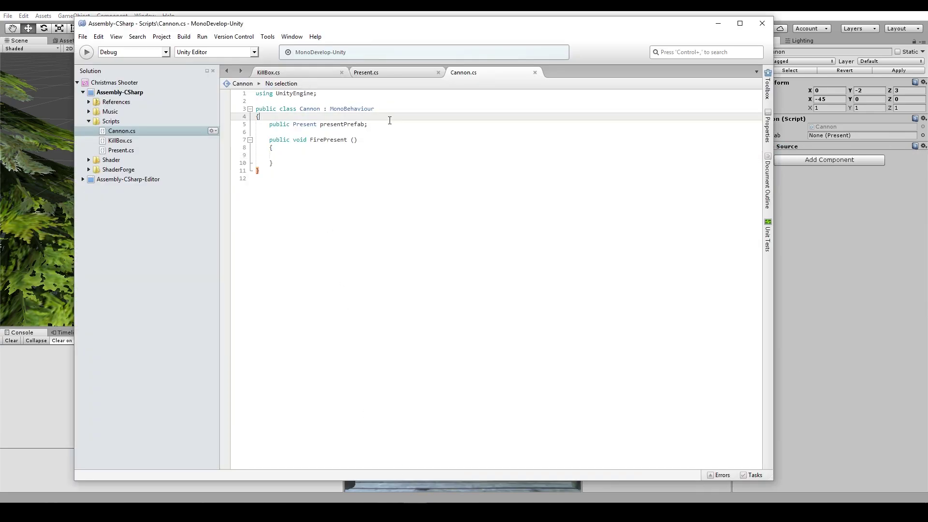
{"action": "left_click", "coordinate": [384, 125]}
{"action": "key", "text": "Return"}
{"action": "key", "text": "Return"}
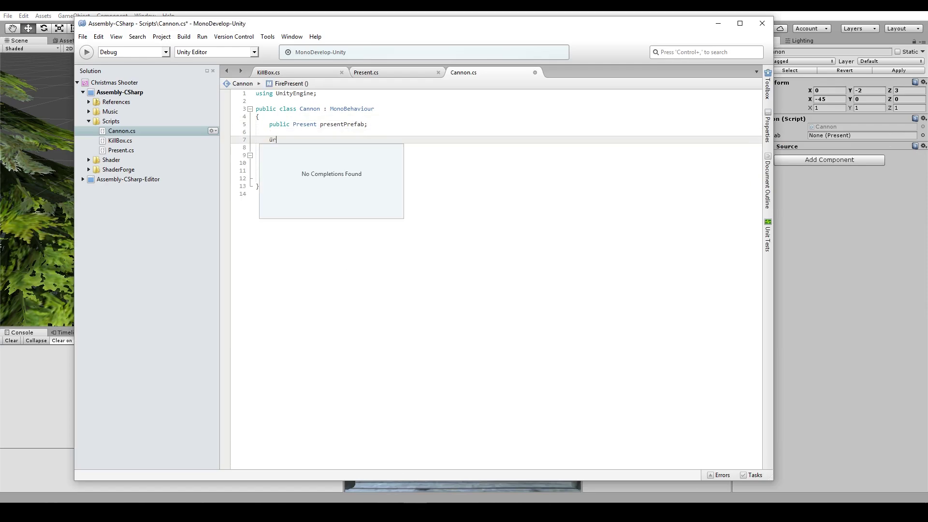
{"action": "type", "text": "private"}
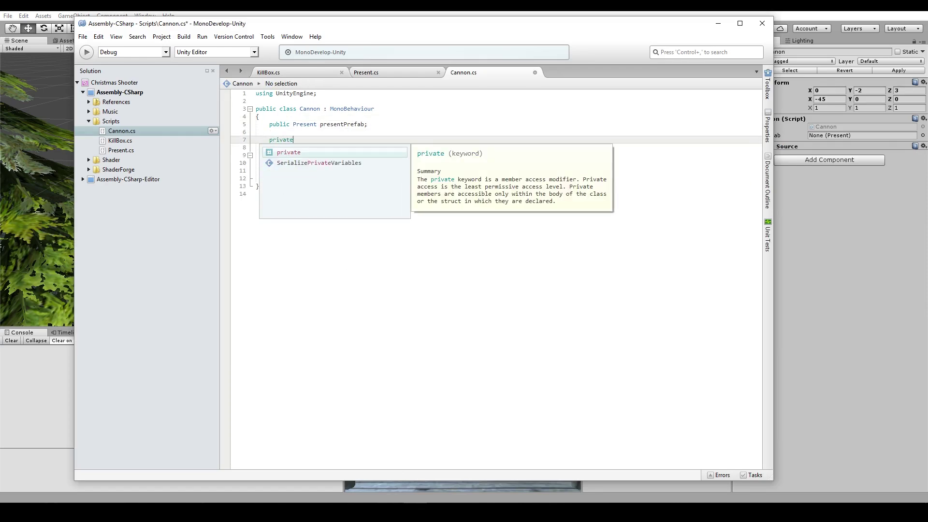
{"action": "type", "text": " Audio"}
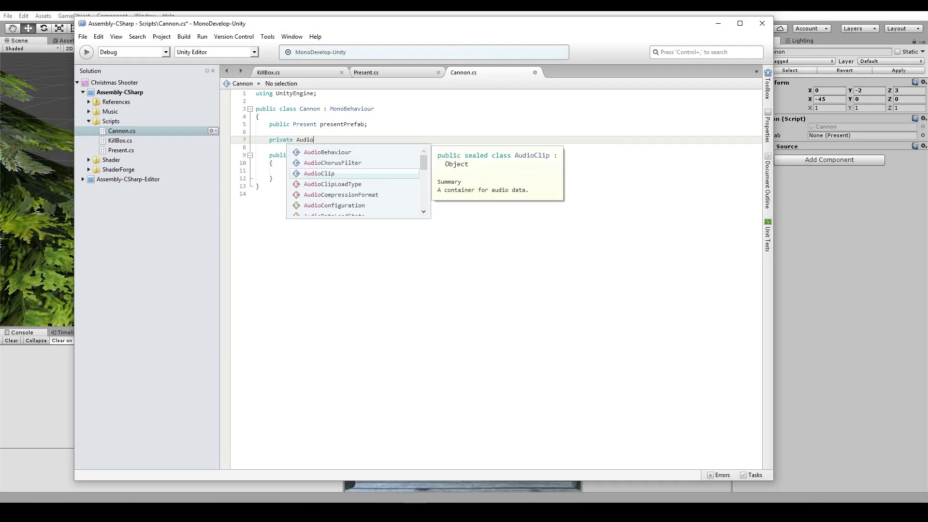
{"action": "type", "text": "S"}
{"action": "key", "text": "Return"}
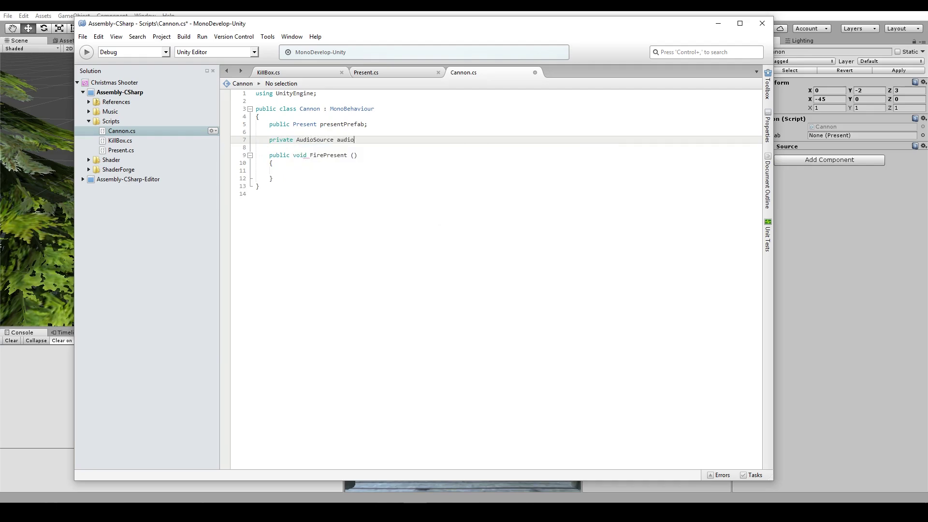
{"action": "type", "text": ";"}
Step: Add a Start() method setting audio = GetComponent<AudioSource>(); and save Cannon.cs
{"action": "left_click", "coordinate": [273, 163]}
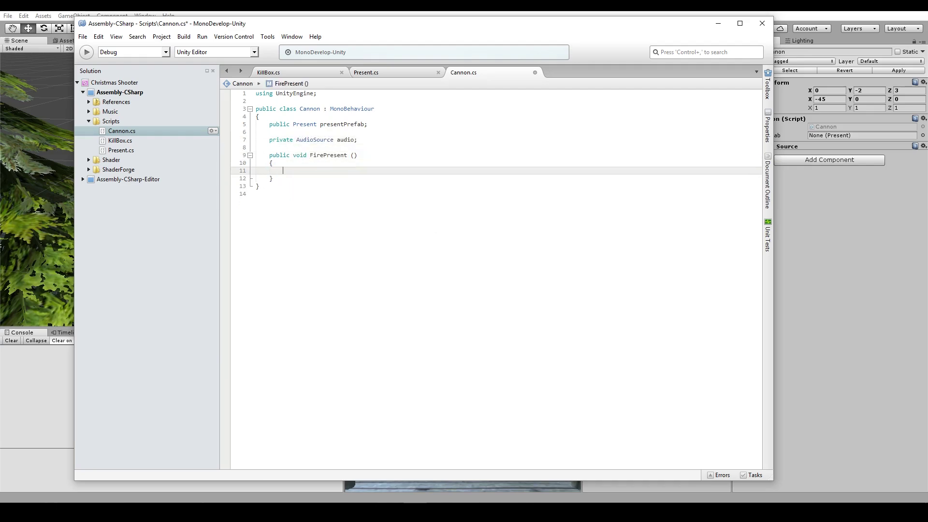
{"action": "left_click", "coordinate": [358, 140]}
{"action": "key", "text": "Return"}
{"action": "key", "text": "Return"}
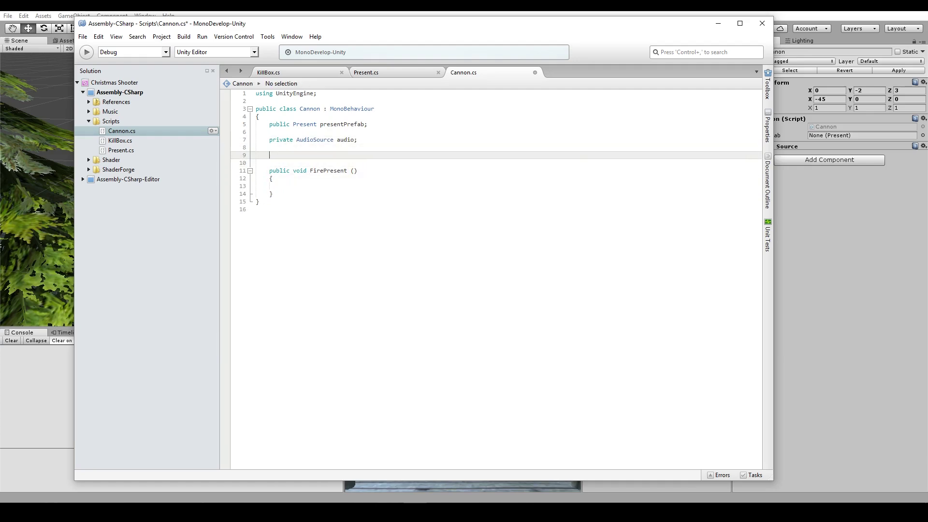
{"action": "type", "text": "void Start("}
{"action": "key", "text": "Return"}
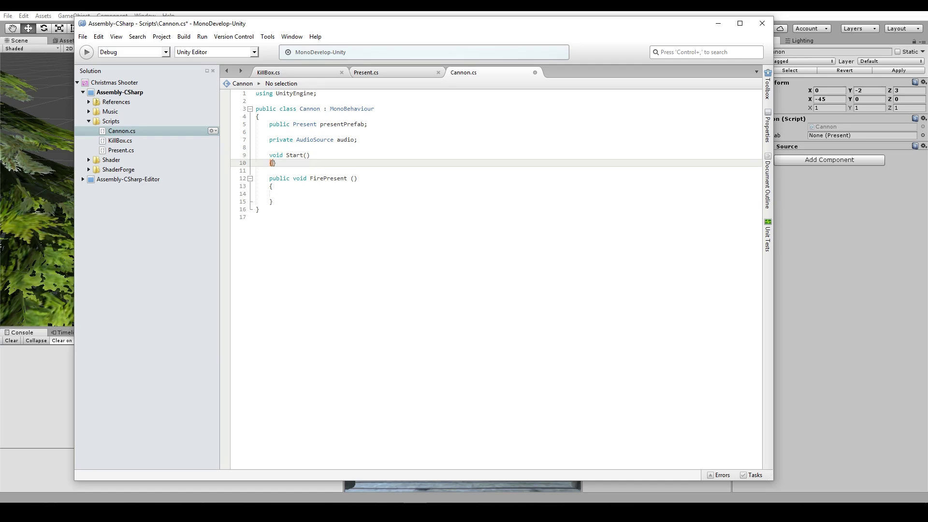
{"action": "type", "text": "{"}
{"action": "key", "text": "Return"}
{"action": "type", "text": "audio = "}
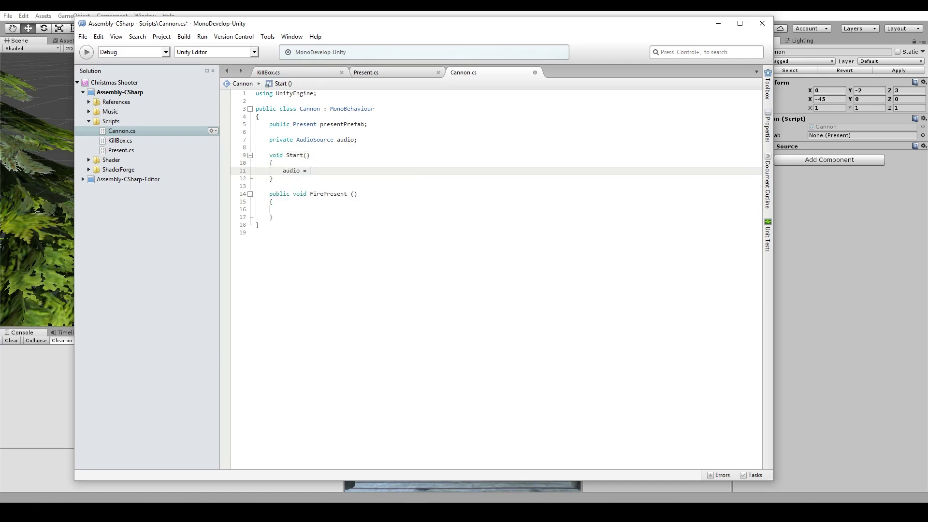
{"action": "type", "text": "GetComponent<Au"}
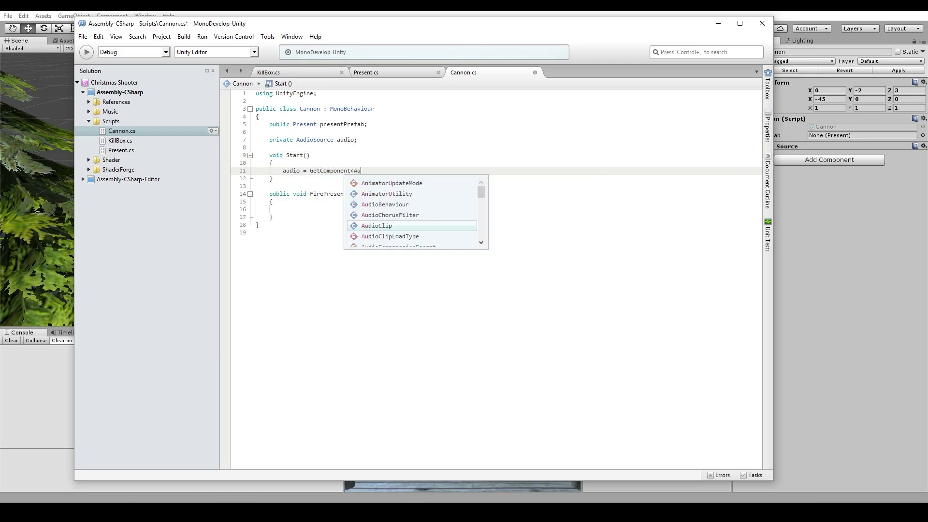
{"action": "type", "text": "dioso"}
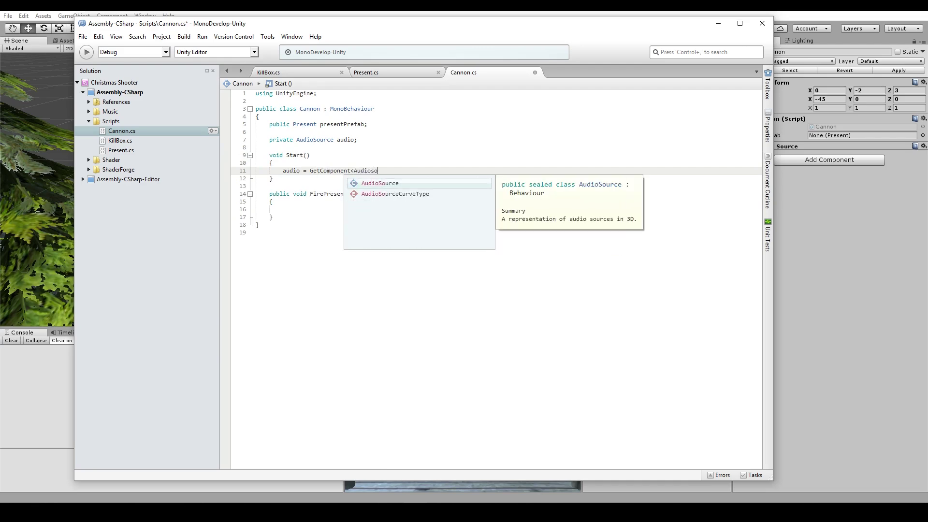
{"action": "key", "text": "Return"}
{"action": "type", "text": "> ();"}
{"action": "key", "text": "ctrl+s"}
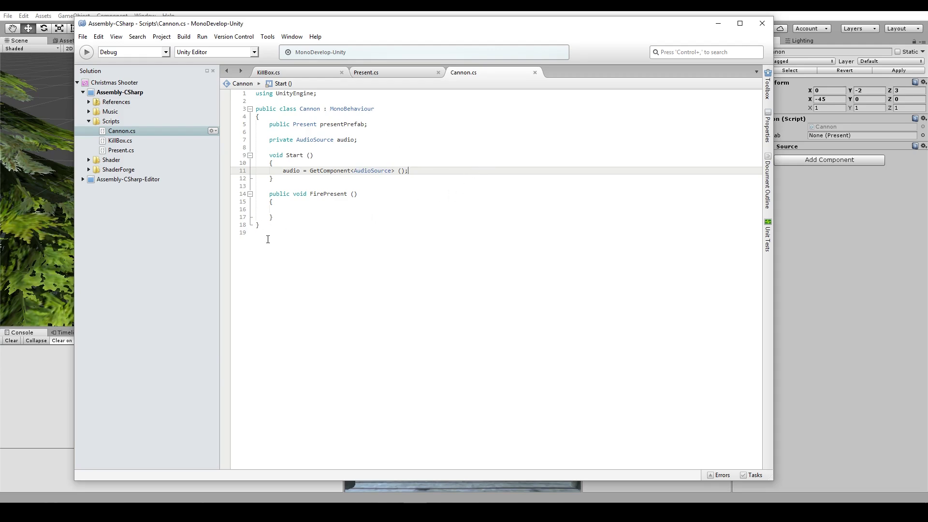
Step: Collapse the Level group and drag the Present mesh from Assets/Meshes into the Hierarchy
{"action": "left_click", "coordinate": [385, 73]}
{"action": "left_click", "coordinate": [405, 14]}
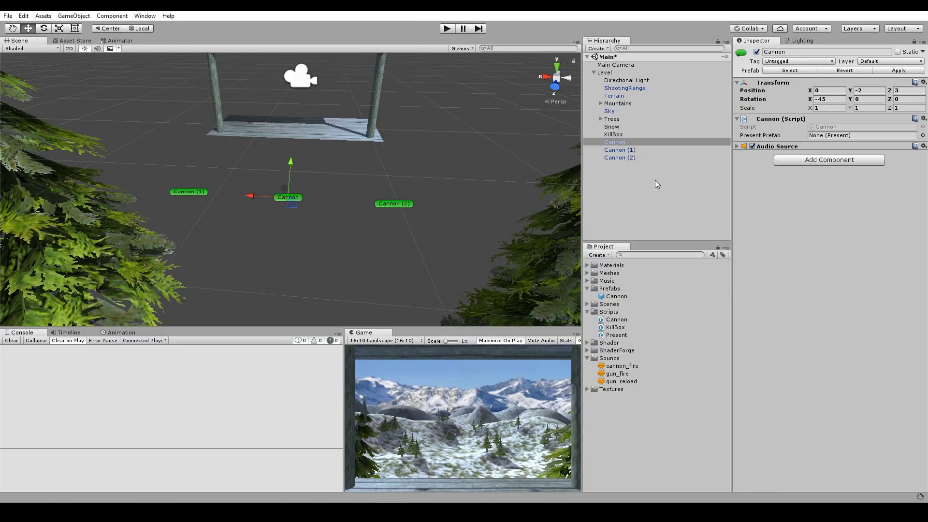
{"action": "left_click", "coordinate": [624, 175]}
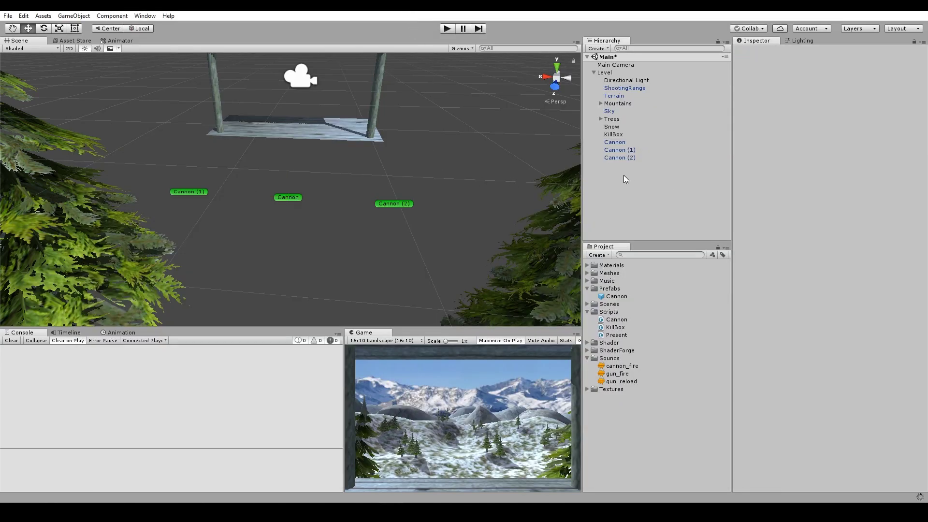
{"action": "left_click", "coordinate": [594, 72]}
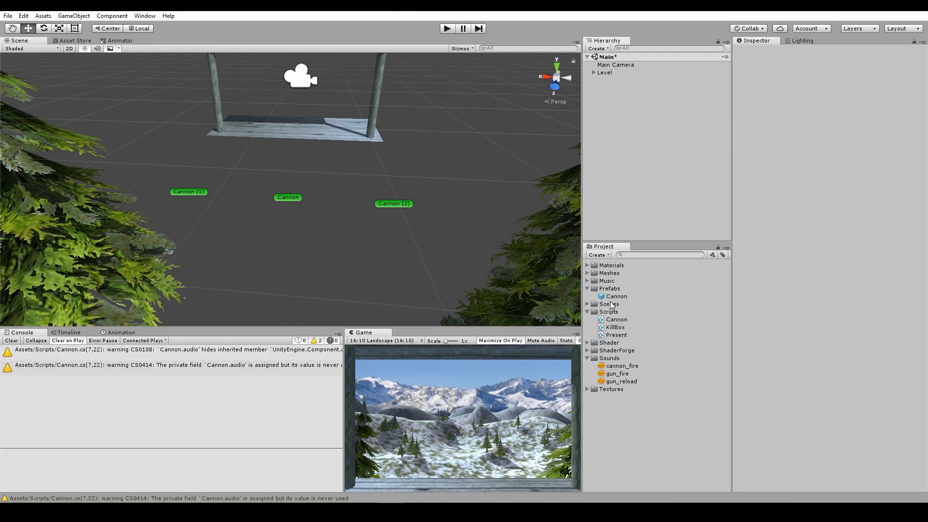
{"action": "left_click", "coordinate": [587, 274]}
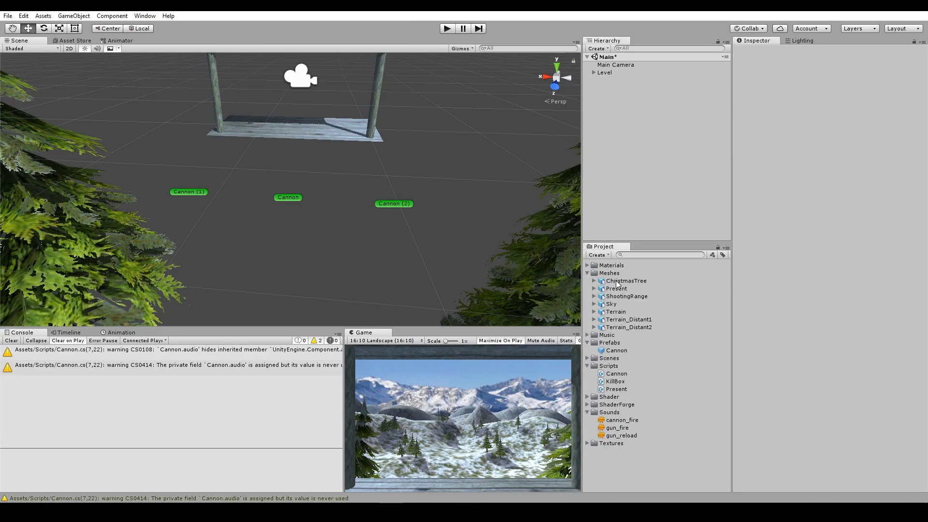
{"action": "left_click_drag", "start_coordinate": [621, 296], "coordinate": [630, 169]}
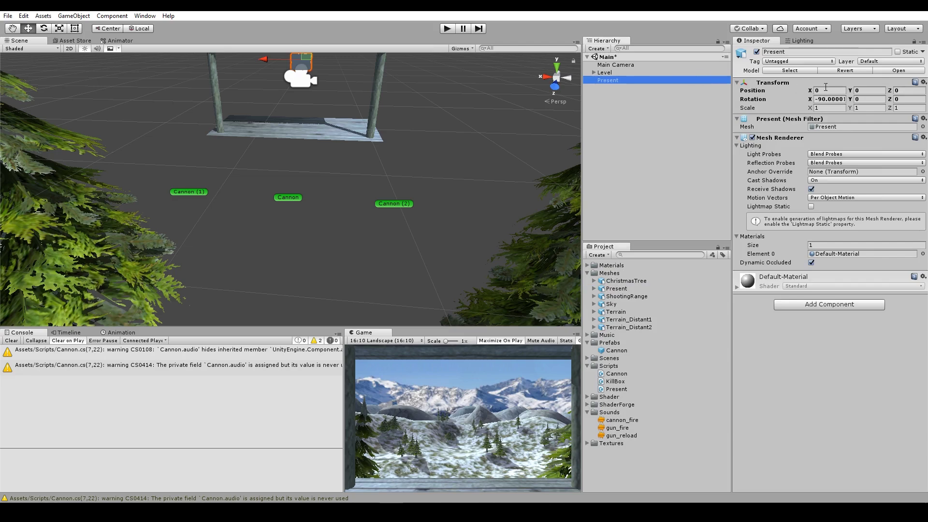
{"action": "left_click", "coordinate": [609, 114]}
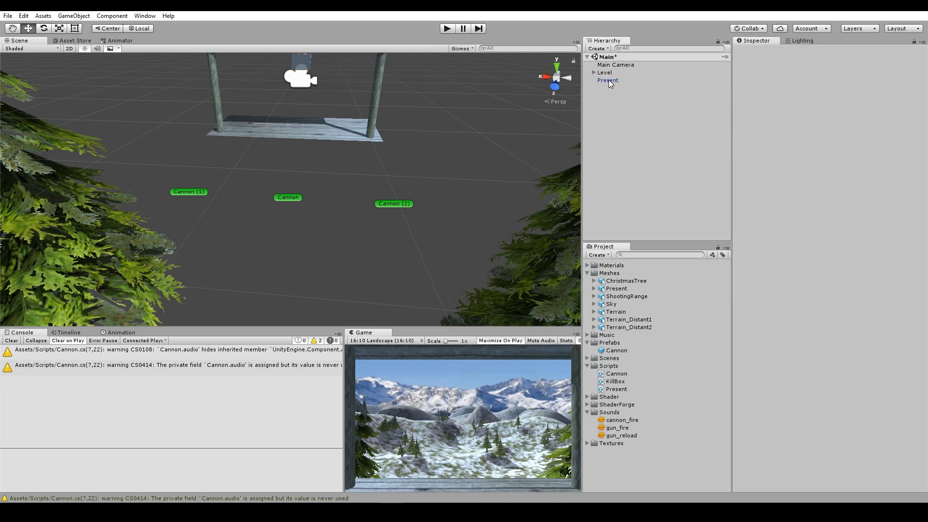
{"action": "left_click", "coordinate": [608, 79]}
Step: Replace the mesh with an empty object named Present and reset its transform to the origin
{"action": "key", "text": "Delete"}
{"action": "right_click", "coordinate": [610, 91]}
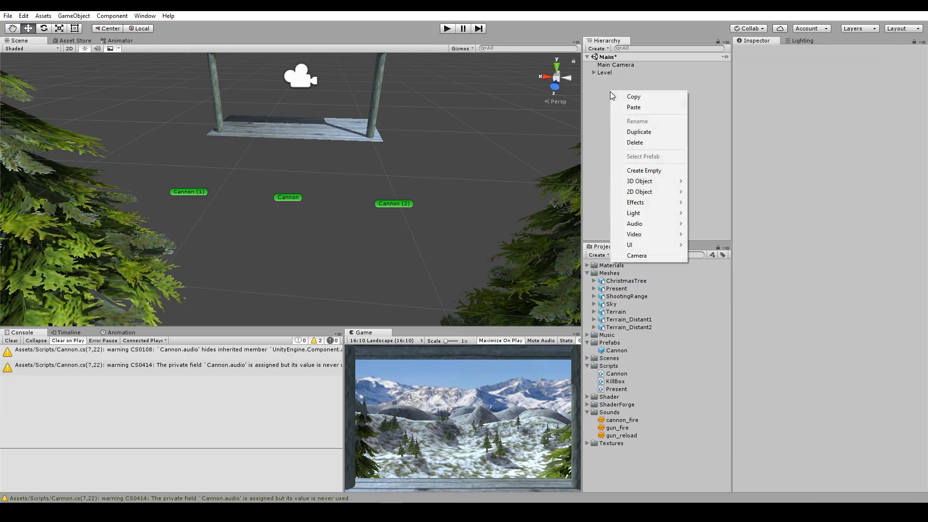
{"action": "left_click", "coordinate": [642, 170]}
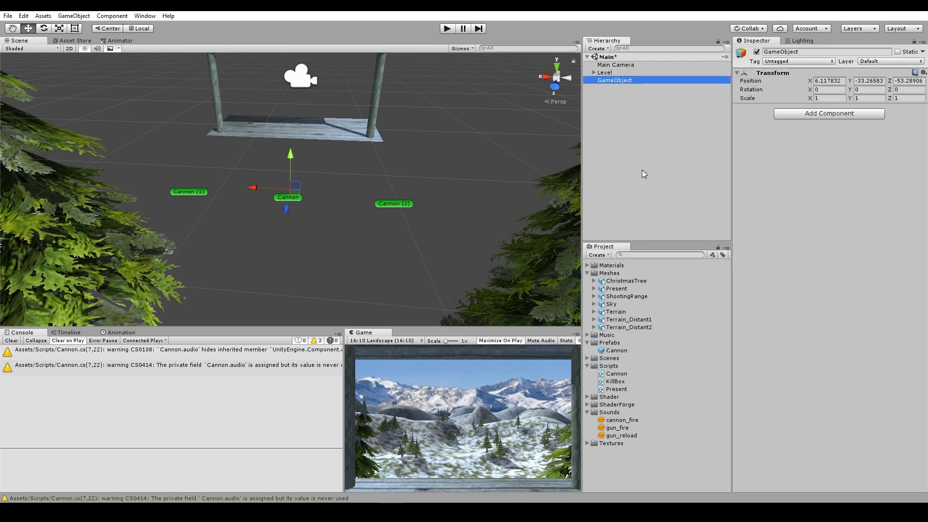
{"action": "type", "text": "Present"}
{"action": "key", "text": "Return"}
{"action": "left_click", "coordinate": [921, 72]}
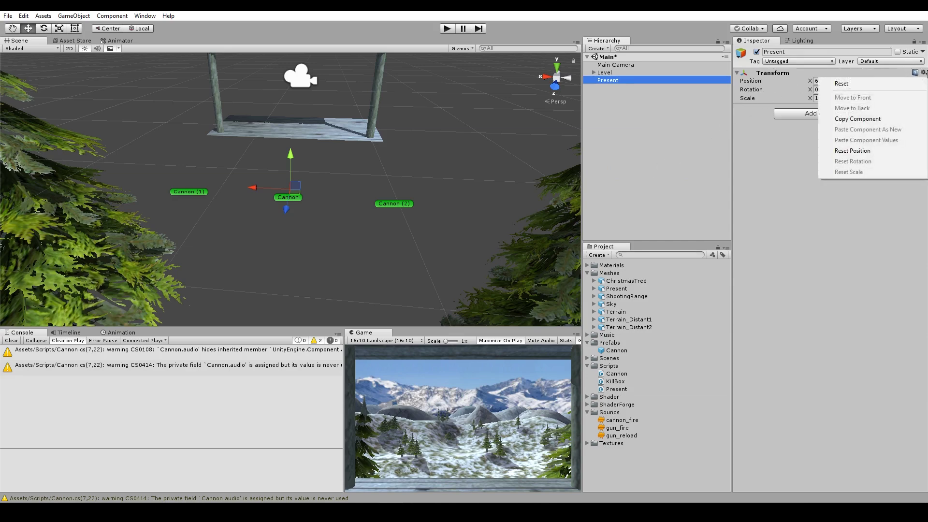
{"action": "left_click", "coordinate": [865, 85]}
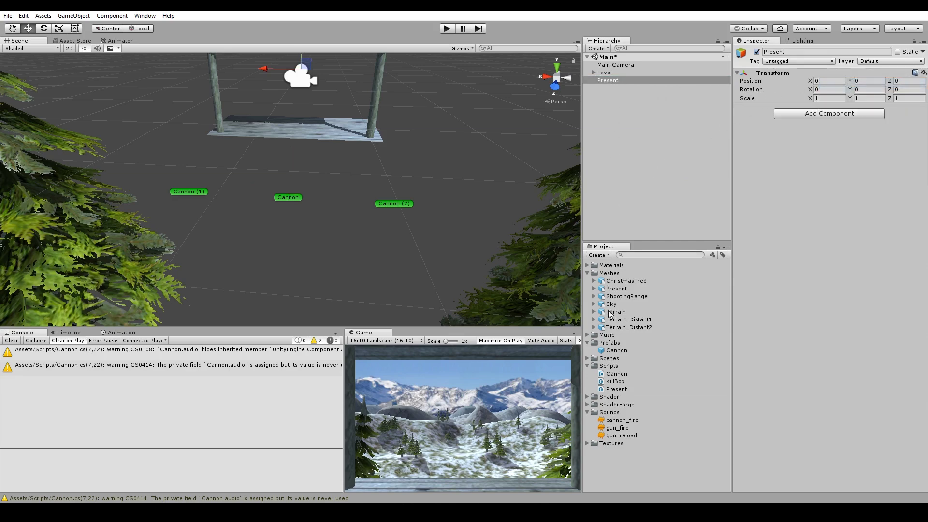
Step: Nest the Present mesh under Present as a child renamed 'Present Mesh'
{"action": "left_click_drag", "start_coordinate": [613, 289], "coordinate": [611, 80]}
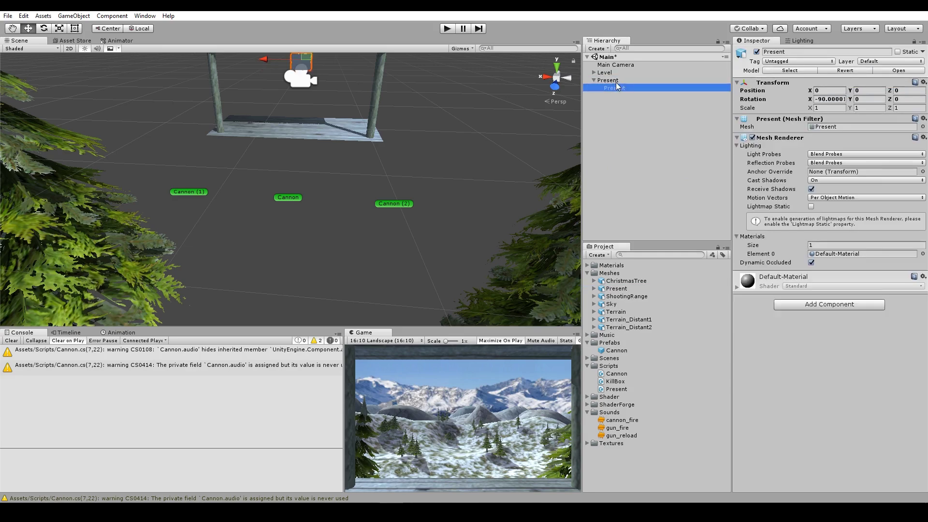
{"action": "left_click", "coordinate": [636, 90]}
{"action": "left_click", "coordinate": [636, 90]}
{"action": "type", "text": "Mesh"}
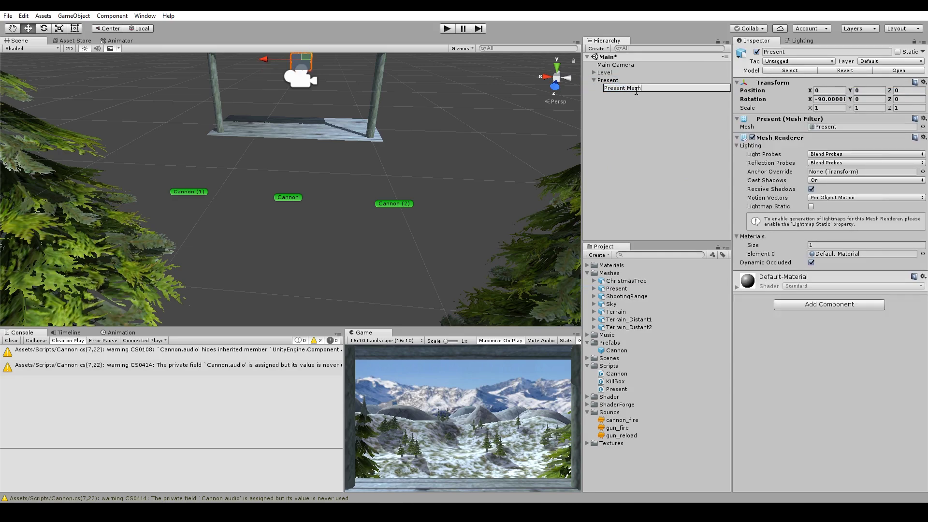
{"action": "type", "text": "+"}
{"action": "key", "text": "Return"}
{"action": "left_click", "coordinate": [635, 91]}
{"action": "key", "text": "BackSpace"}
{"action": "key", "text": "Return"}
{"action": "left_click", "coordinate": [625, 118]}
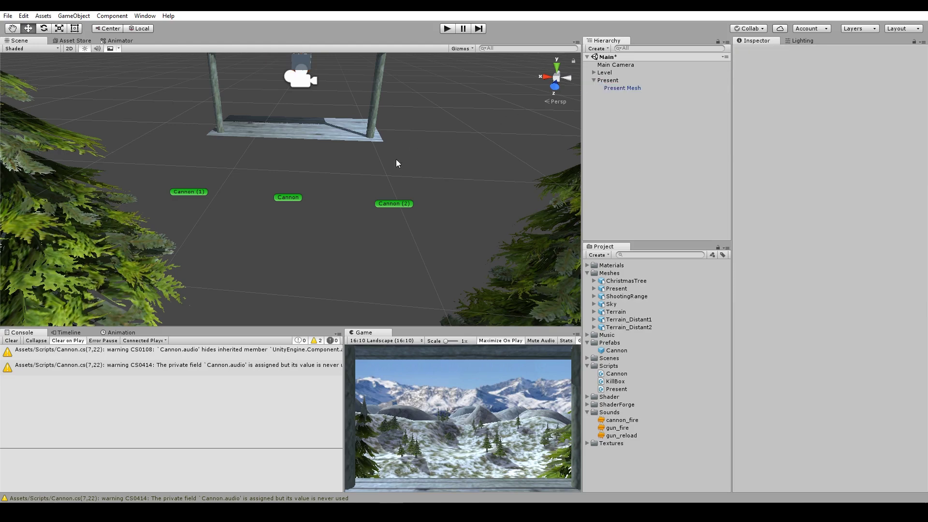
{"action": "mouse_move", "coordinate": [396, 158]}
{"action": "left_mouse_down", "text": "alt"}
{"action": "mouse_move", "coordinate": [354, 175]}
{"action": "mouse_move", "coordinate": [471, 148]}
{"action": "left_mouse_up", "text": "alt"}
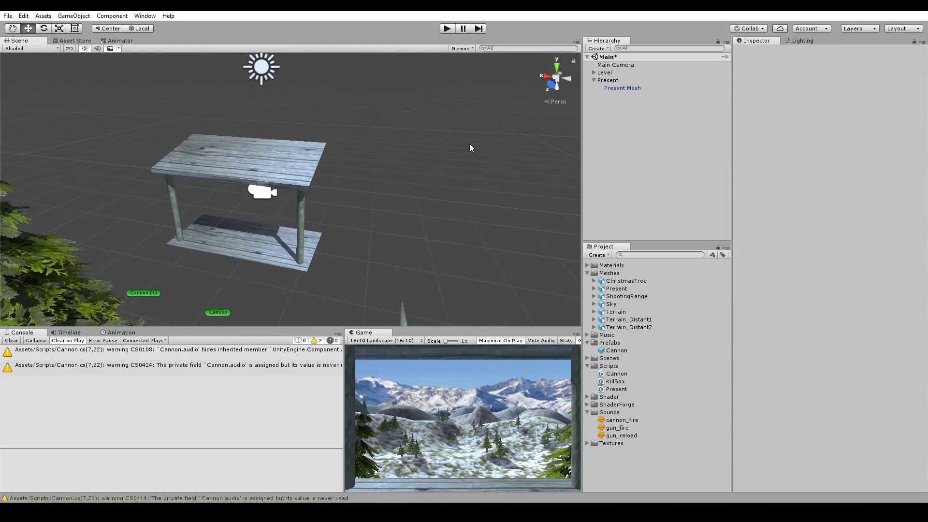
Step: Move the Present object to Position Z 5, frame it, and search Add Component for 'collider'
{"action": "left_click", "coordinate": [603, 80]}
{"action": "left_click", "coordinate": [612, 87]}
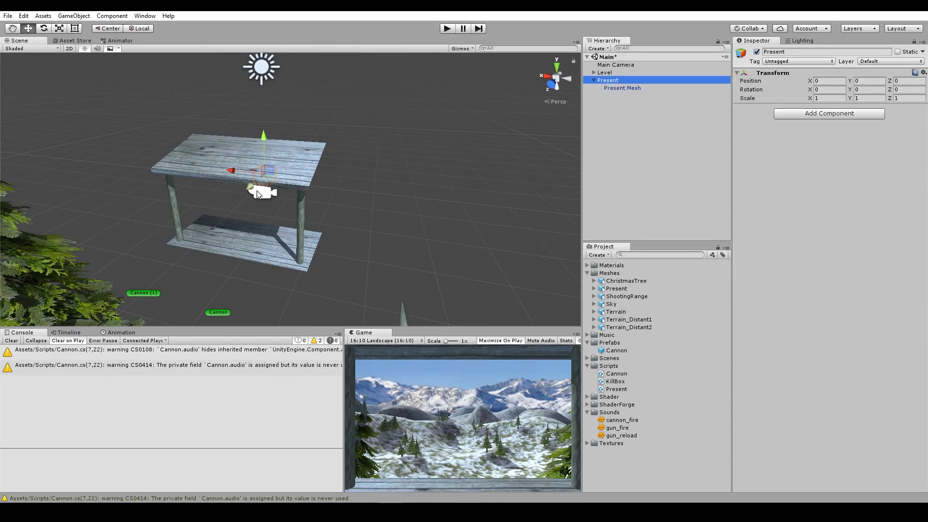
{"action": "left_click_drag", "start_coordinate": [249, 190], "coordinate": [193, 243]}
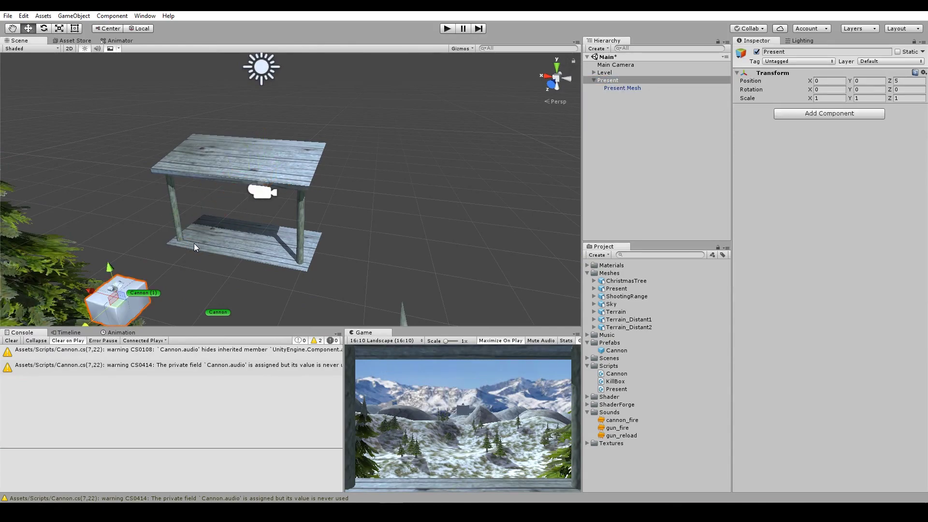
{"action": "key", "text": "f"}
{"action": "mouse_move", "coordinate": [265, 262]}
{"action": "left_mouse_down", "text": "alt"}
{"action": "mouse_move", "coordinate": [129, 213]}
{"action": "mouse_move", "coordinate": [648, 137]}
{"action": "left_mouse_up", "text": "alt"}
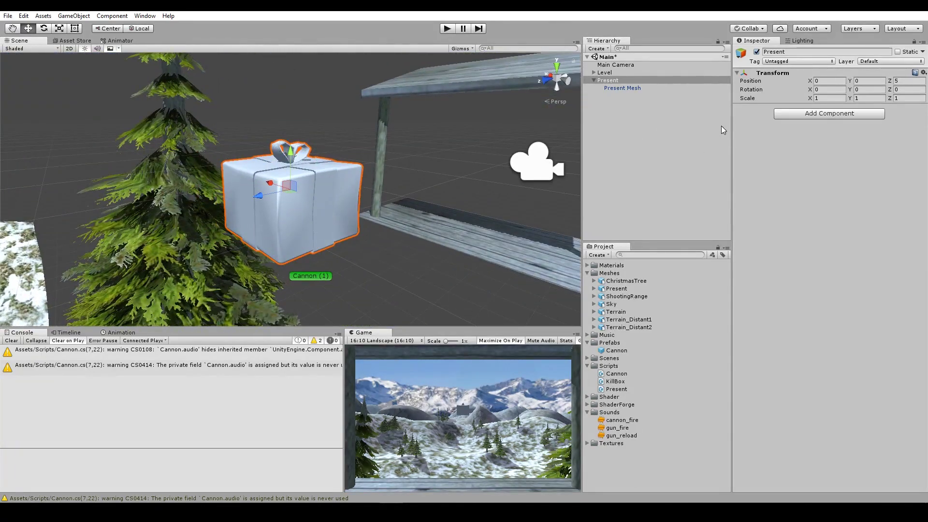
{"action": "left_click", "coordinate": [831, 114]}
{"action": "type", "text": "collider"}
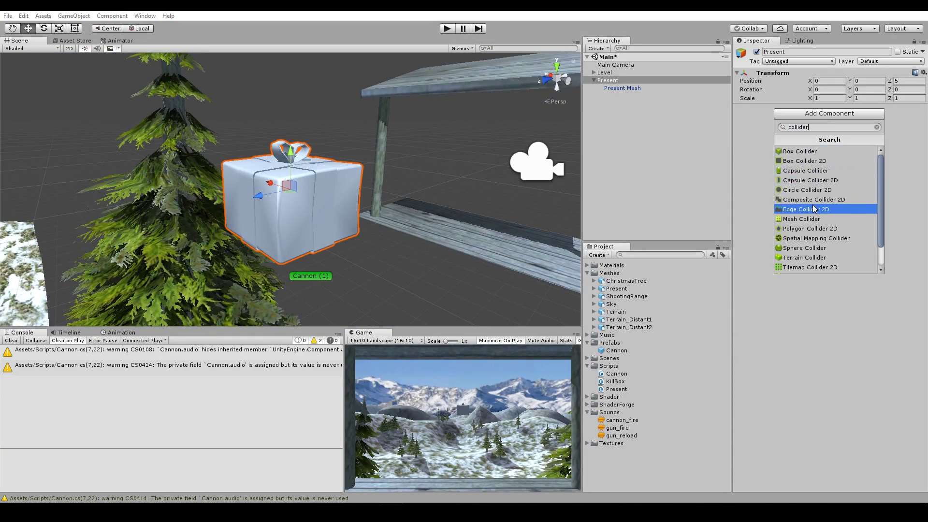
Step: Choose Box Collider from the Add Component results to attach it to Present
{"action": "scroll", "coordinate": [801, 222], "scroll_direction": "down", "scroll_amount": 1}
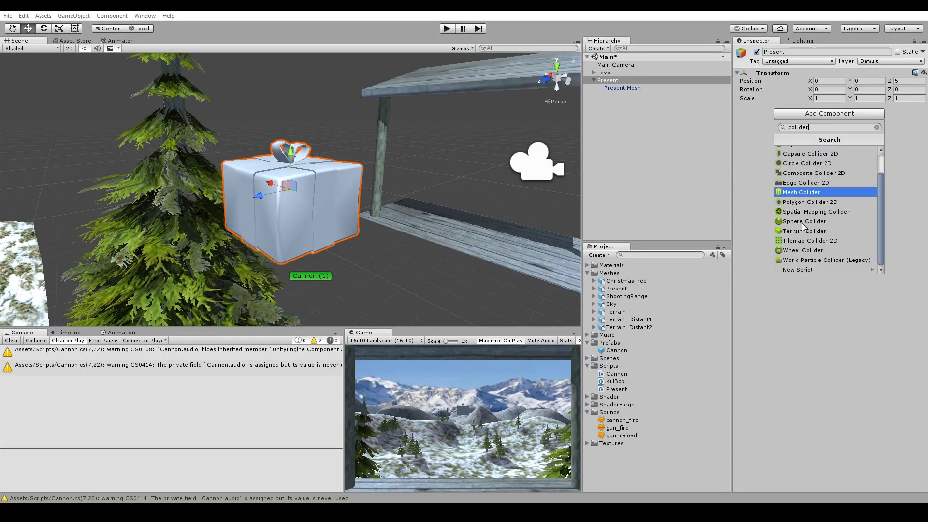
{"action": "scroll", "coordinate": [802, 223], "scroll_direction": "up", "scroll_amount": 1}
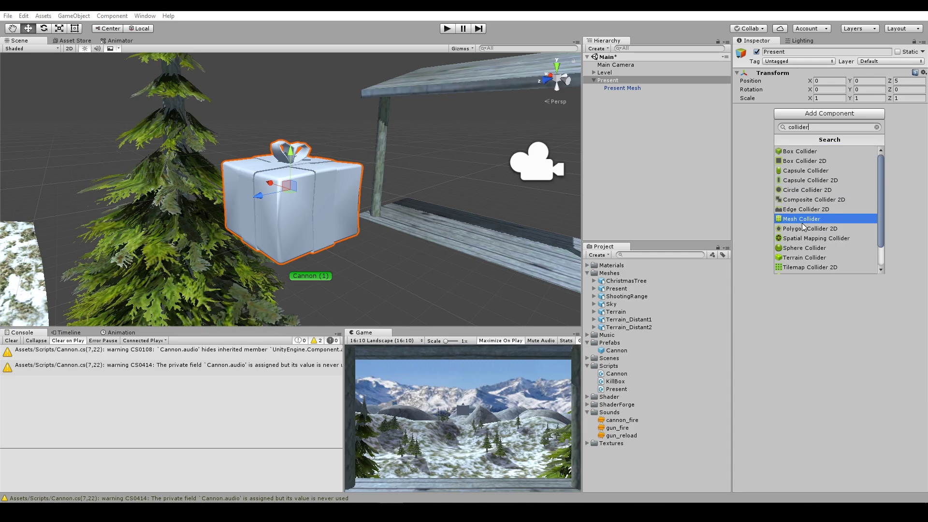
{"action": "left_click", "coordinate": [797, 151]}
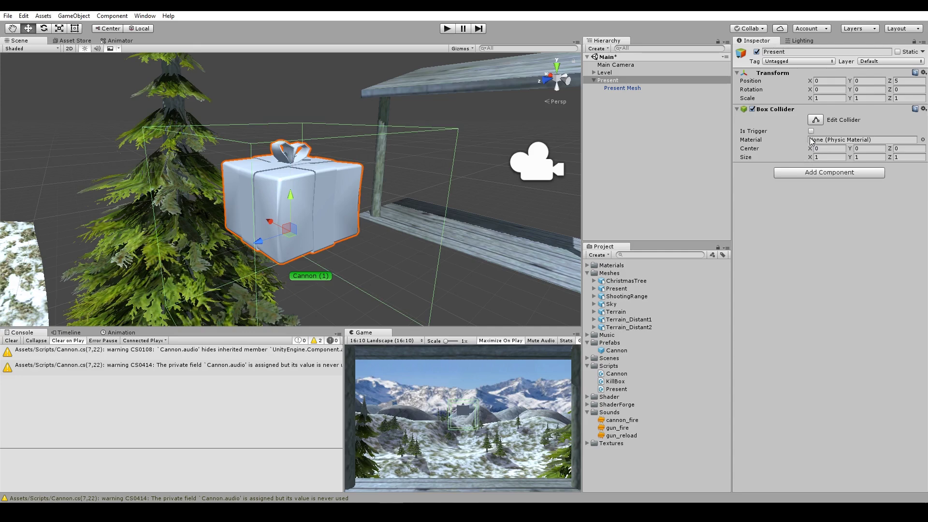
Step: Make the box collider a trigger and narrow its X size
{"action": "left_click", "coordinate": [811, 131]}
{"action": "left_click_drag", "start_coordinate": [811, 153], "coordinate": [798, 162]}
{"action": "left_click_drag", "start_coordinate": [354, 205], "coordinate": [474, 189], "text": "alt"}
{"action": "left_click", "coordinate": [810, 161]}
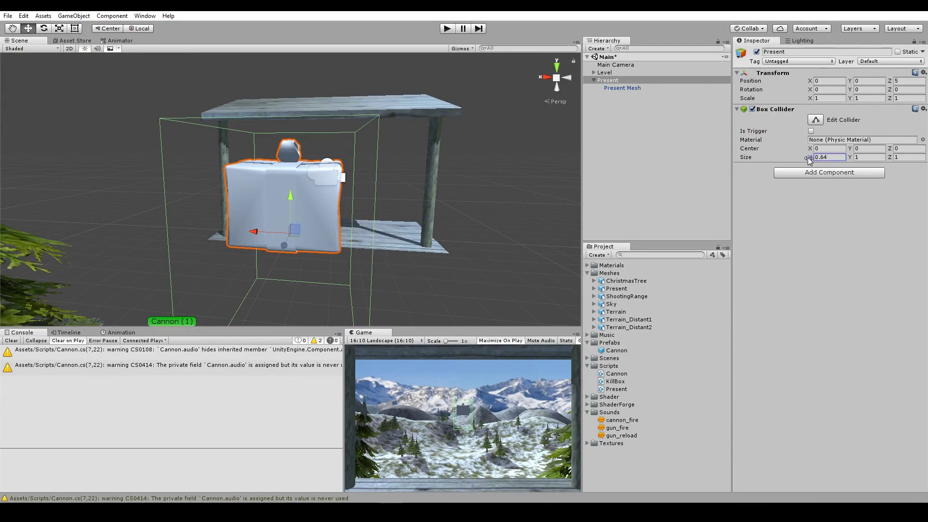
{"action": "left_click_drag", "start_coordinate": [809, 161], "coordinate": [807, 162]}
{"action": "left_click_drag", "start_coordinate": [395, 177], "coordinate": [468, 163], "text": "alt"}
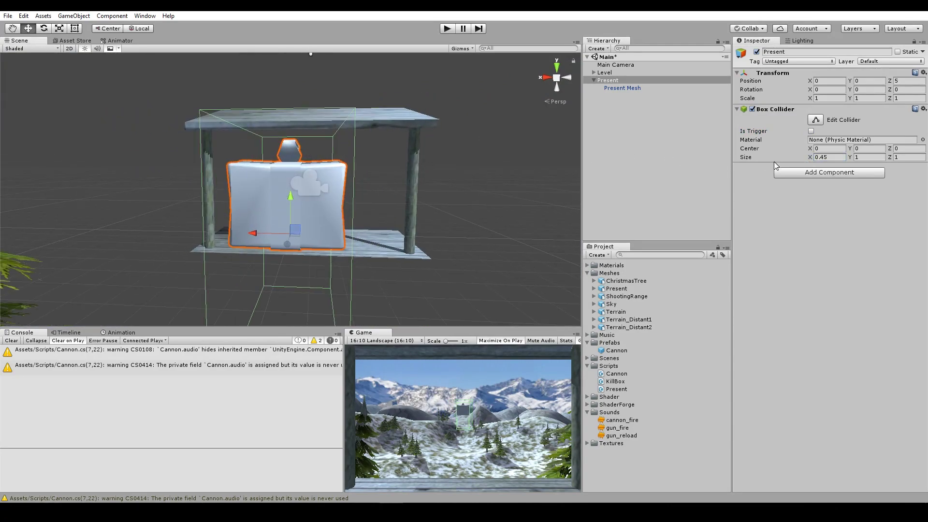
Step: Set the collider's X, Y and Z sizes to 0.4 each
{"action": "left_click", "coordinate": [827, 159]}
{"action": "type", "text": "0,4"}
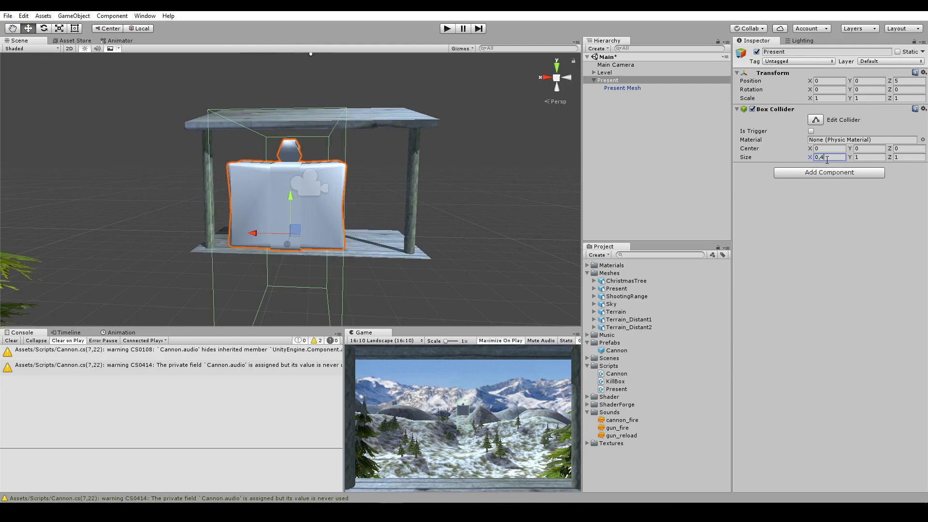
{"action": "left_click", "coordinate": [861, 157]}
{"action": "type", "text": "0,4"}
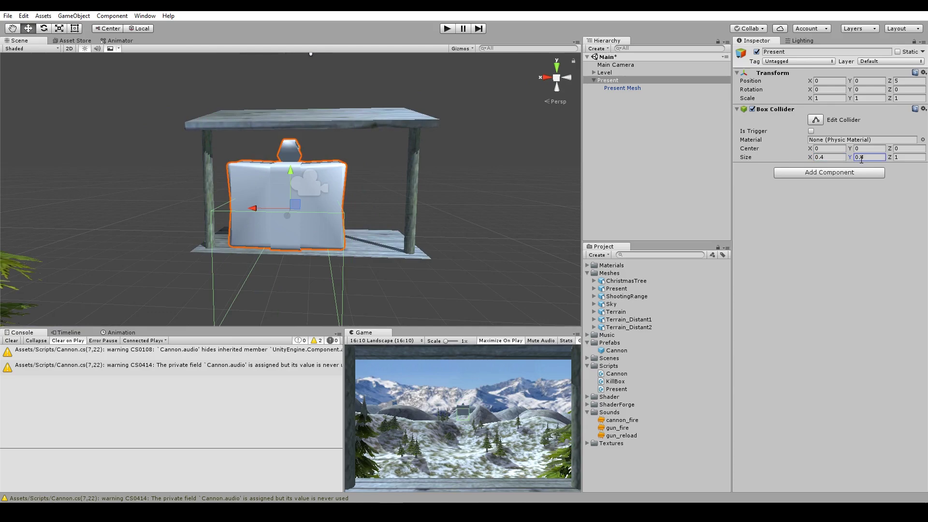
{"action": "left_click", "coordinate": [902, 157]}
{"action": "type", "text": "0."}
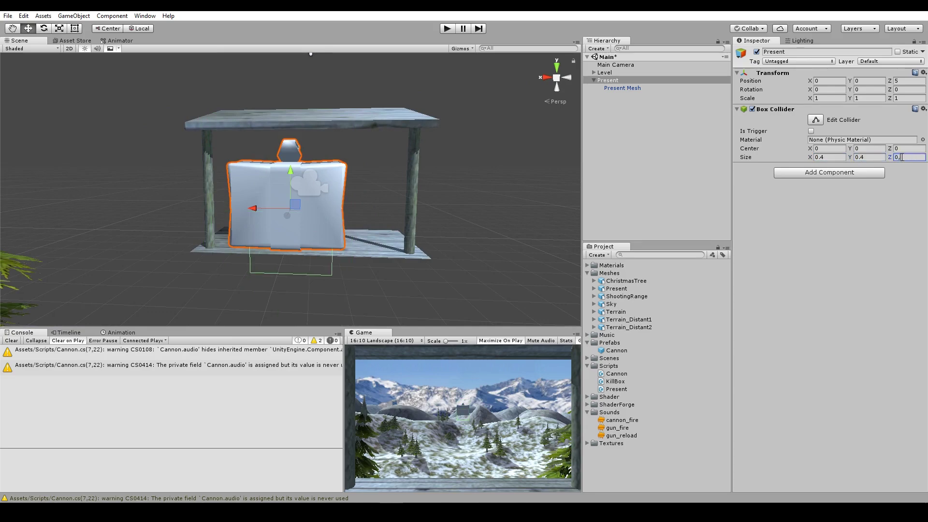
{"action": "type", "text": ",4"}
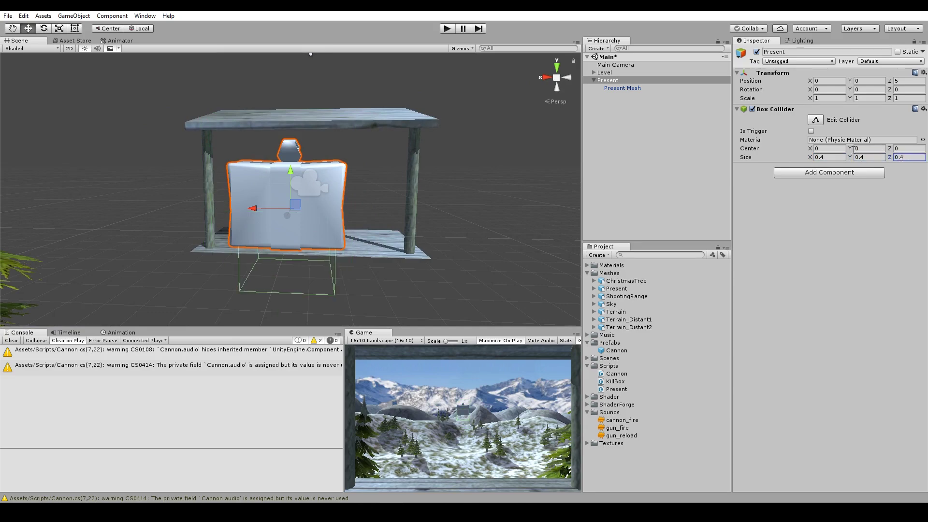
Step: Set the collider's centre Y to 0.17 and reduce its height to 0.35
{"action": "left_click", "coordinate": [854, 148]}
{"action": "type", "text": "0,1"}
{"action": "type", "text": "8"}
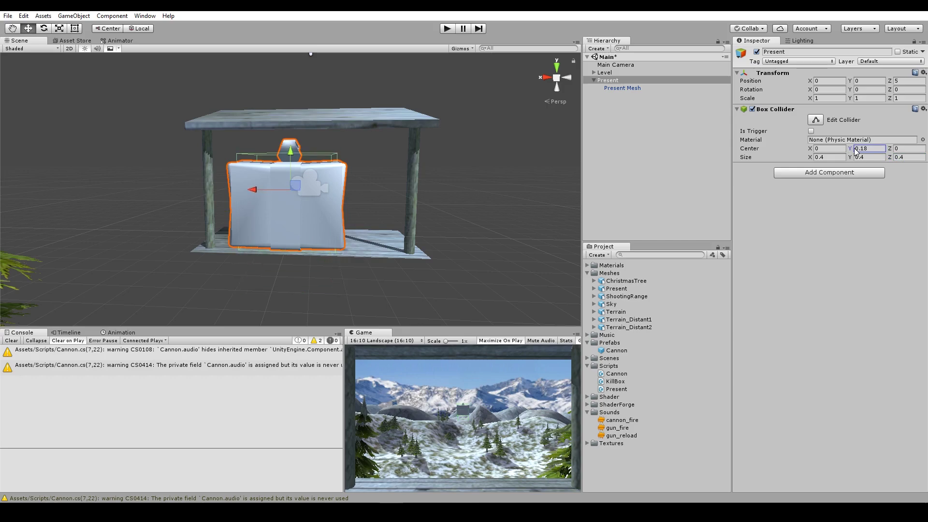
{"action": "key", "text": "Return"}
{"action": "type", "text": ","}
{"action": "type", "text": "2"}
{"action": "mouse_move", "coordinate": [370, 195]}
{"action": "left_mouse_down", "text": "alt"}
{"action": "mouse_move", "coordinate": [21, 191]}
{"action": "mouse_move", "coordinate": [179, 179]}
{"action": "left_mouse_up", "text": "alt"}
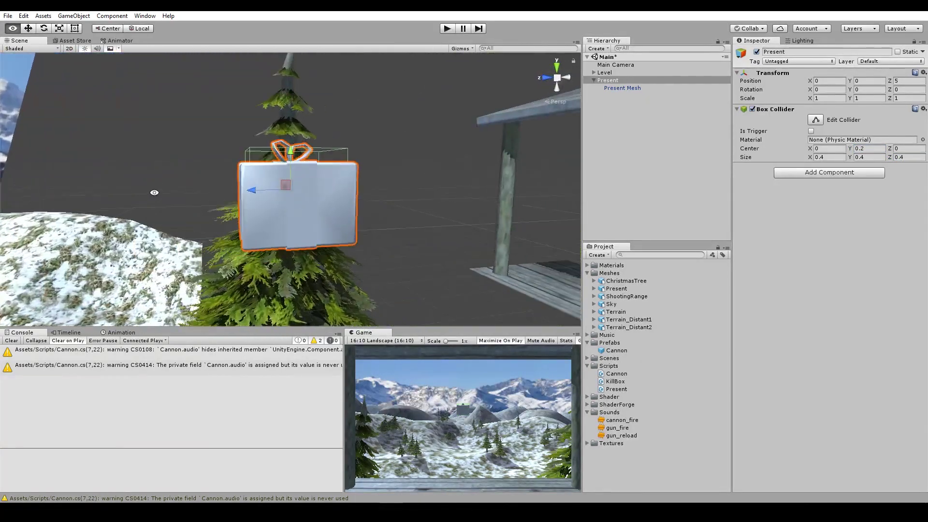
{"action": "left_click", "coordinate": [880, 148]}
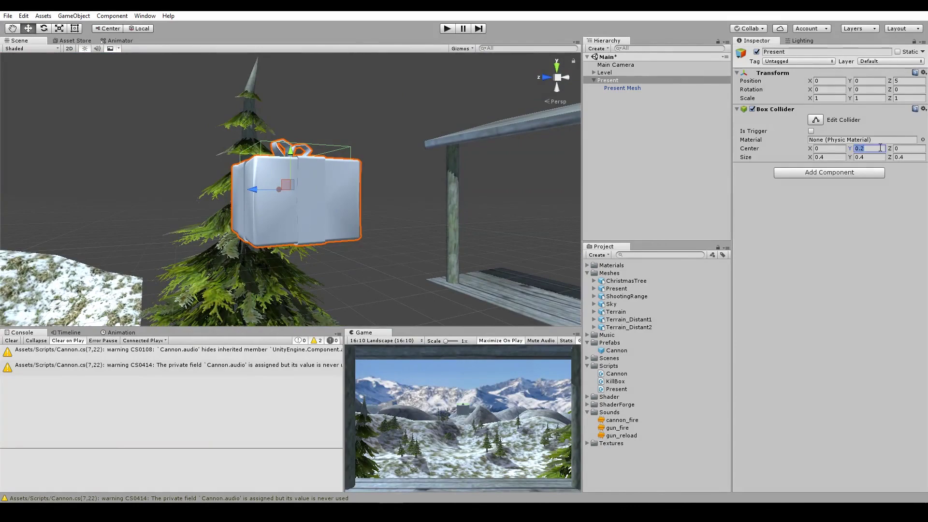
{"action": "type", "text": "0.2"}
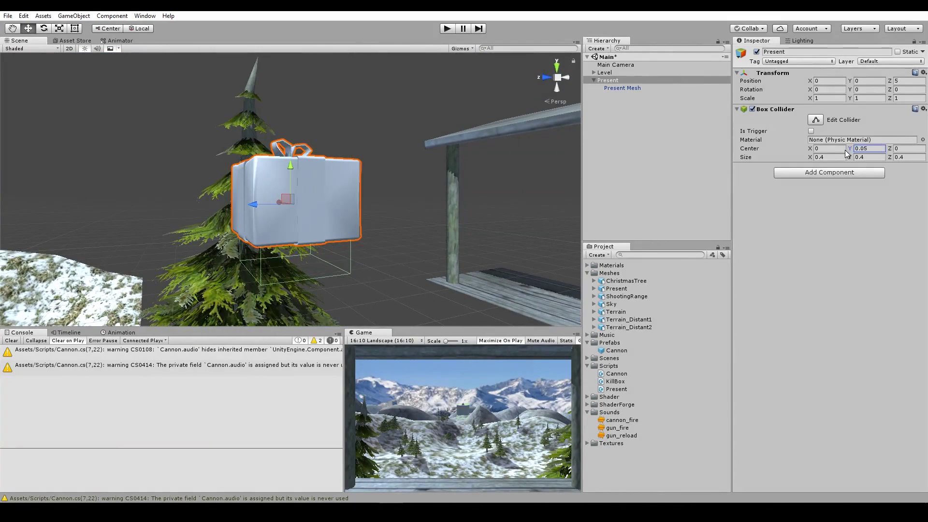
{"action": "key", "text": "BackSpace"}
{"action": "type", "text": "33"}
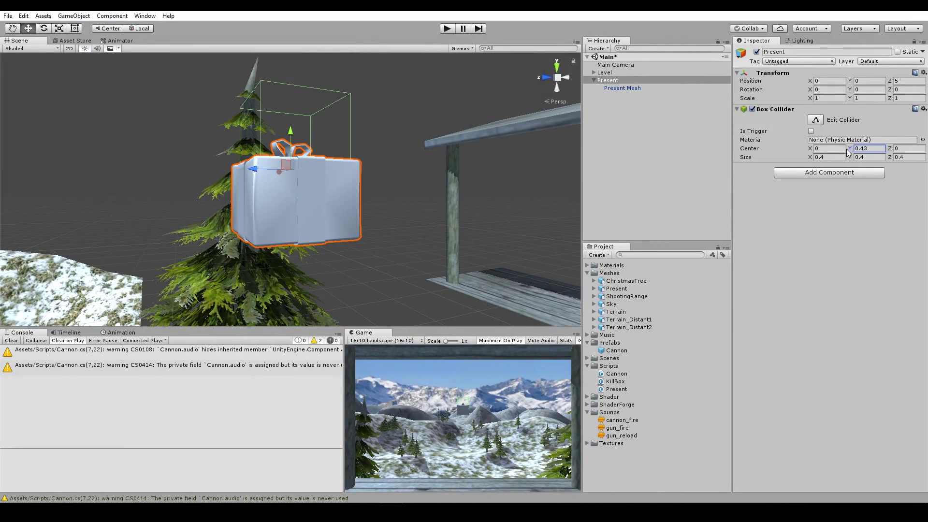
{"action": "key", "text": "BackSpace"}
{"action": "key", "text": "BackSpace"}
{"action": "type", "text": "17"}
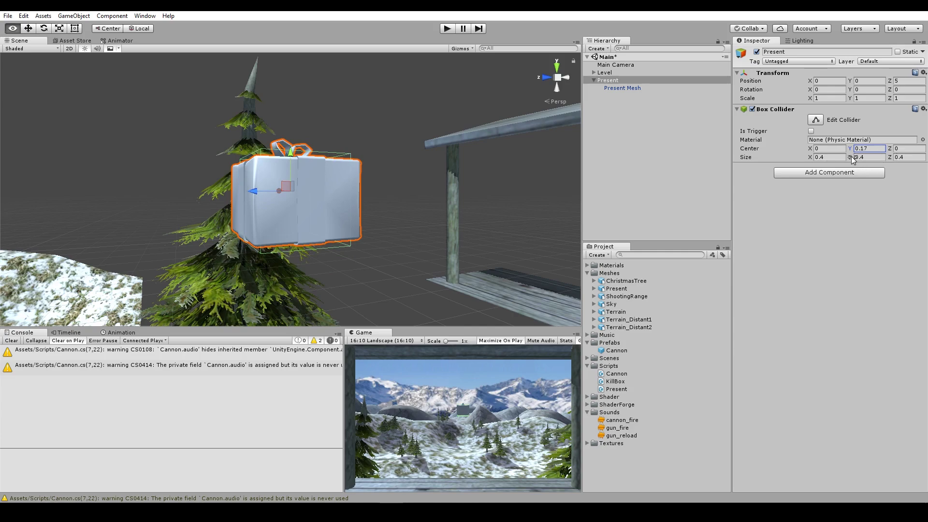
{"action": "left_click_drag", "start_coordinate": [850, 158], "coordinate": [847, 158], "text": "alt"}
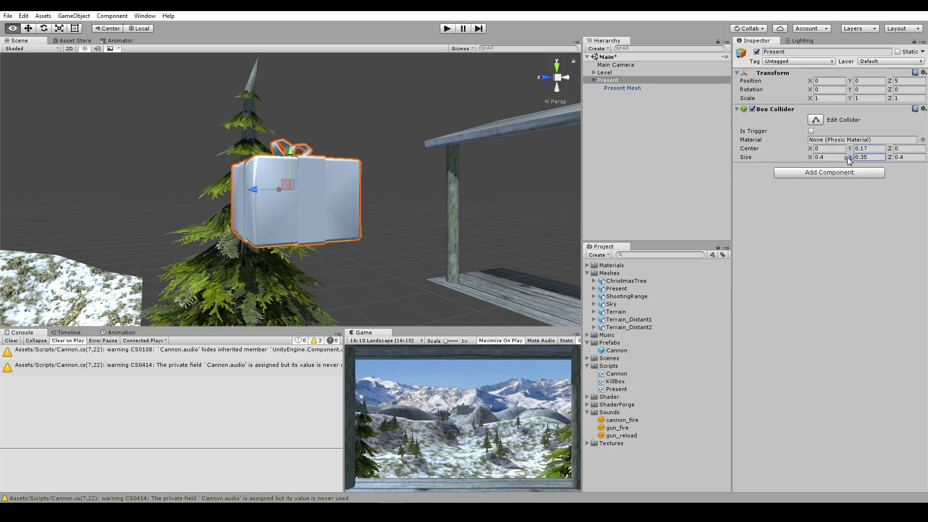
{"action": "mouse_move", "coordinate": [396, 222]}
{"action": "left_mouse_down", "text": "alt"}
{"action": "mouse_move", "coordinate": [507, 241]}
{"action": "mouse_move", "coordinate": [555, 201]}
{"action": "mouse_move", "coordinate": [127, 239]}
{"action": "mouse_move", "coordinate": [105, 225]}
{"action": "left_mouse_up", "text": "alt"}
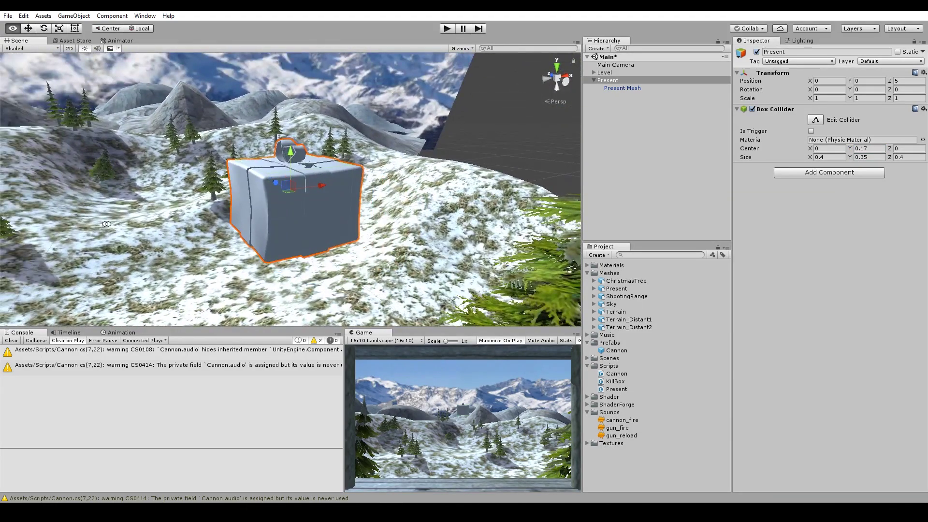
Step: Create a new material named Present in the Materials folder
{"action": "left_click", "coordinate": [622, 88]}
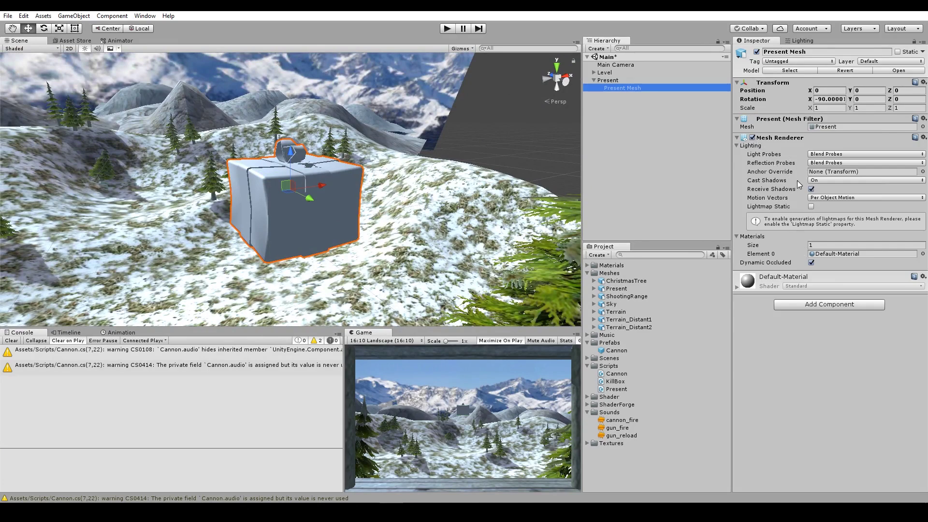
{"action": "left_click", "coordinate": [607, 81]}
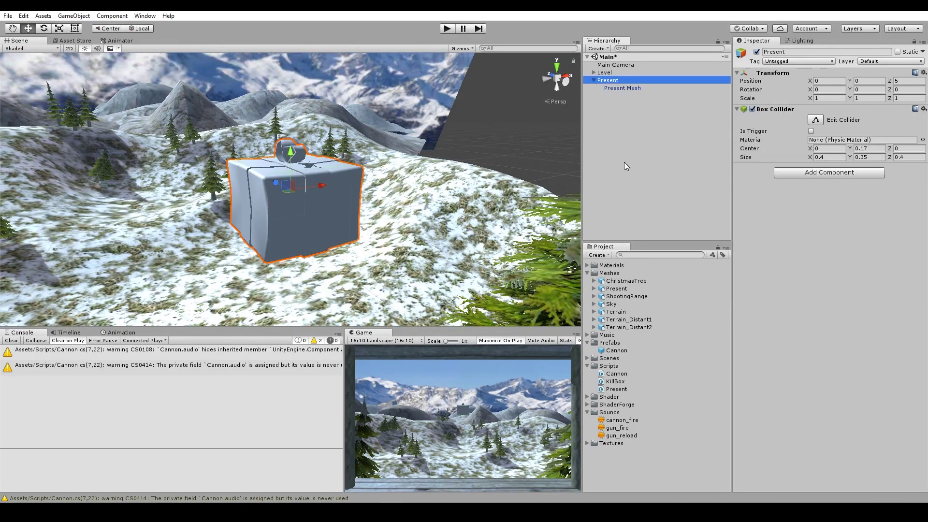
{"action": "left_click", "coordinate": [628, 89]}
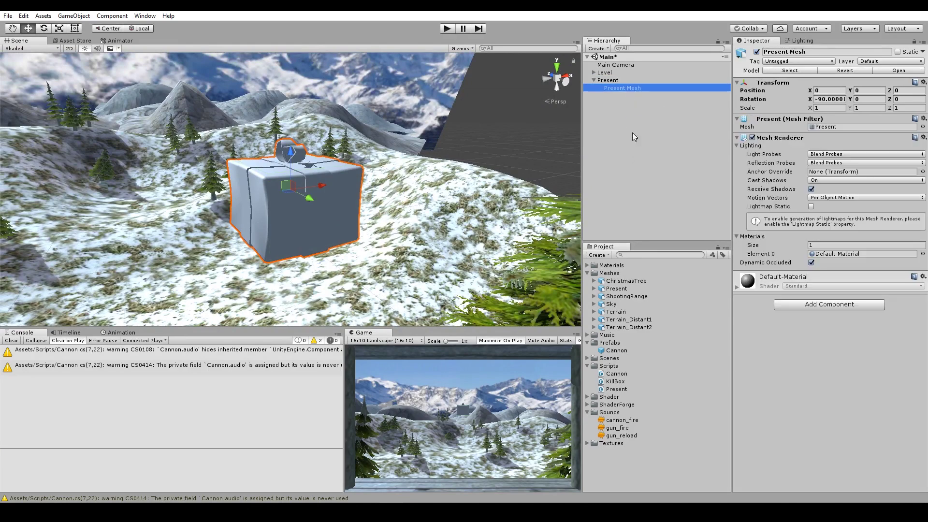
{"action": "left_click", "coordinate": [586, 273]}
{"action": "left_click", "coordinate": [586, 266]}
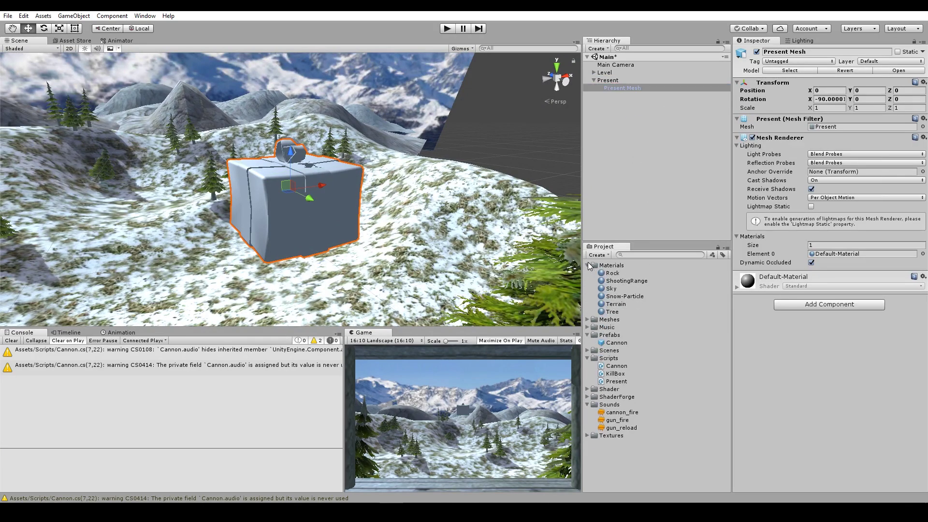
{"action": "right_click", "coordinate": [608, 269]}
{"action": "mouse_move", "coordinate": [631, 271]}
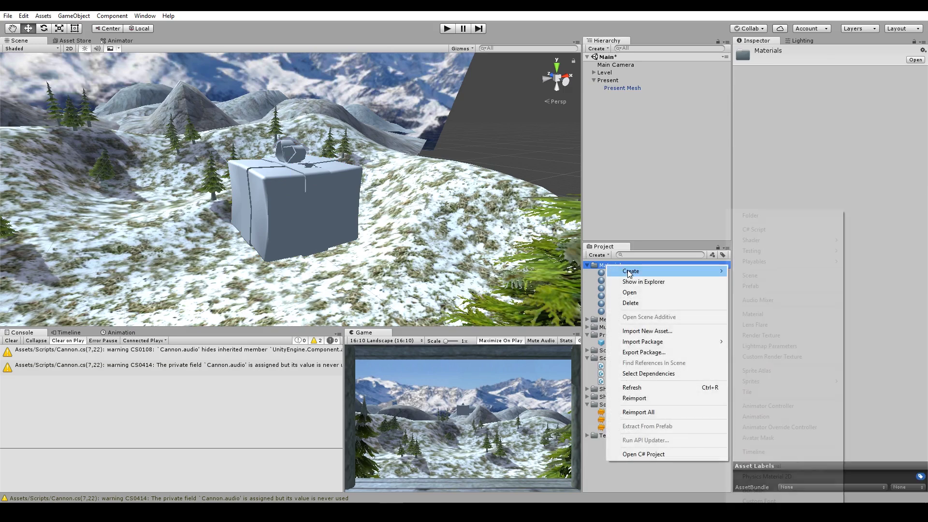
{"action": "left_click", "coordinate": [768, 315]}
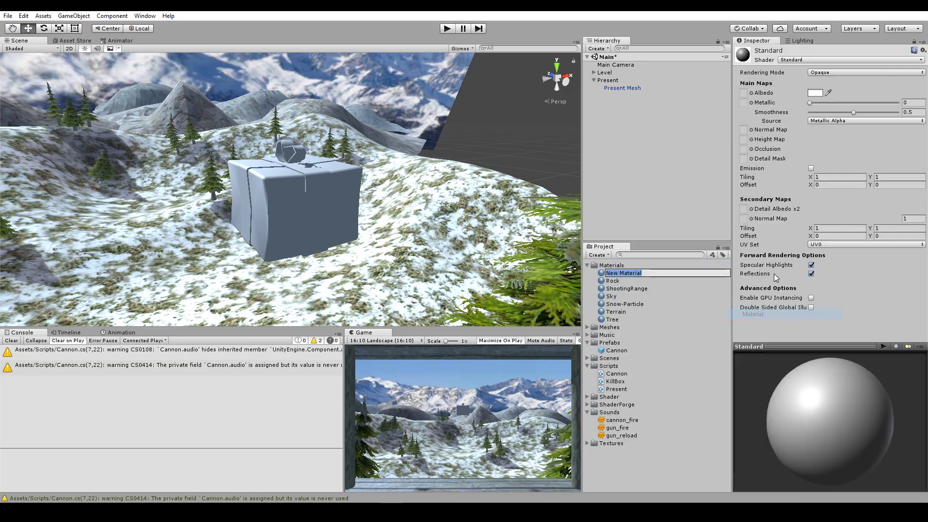
{"action": "type", "text": "Present"}
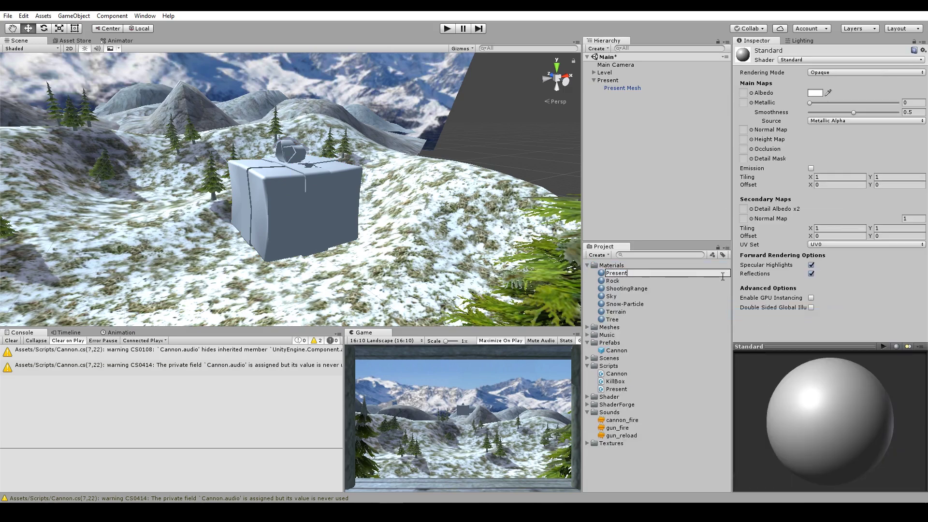
{"action": "key", "text": "Return"}
Step: Switch the Present material's shader to Mobile/Diffuse
{"action": "left_click", "coordinate": [844, 59]}
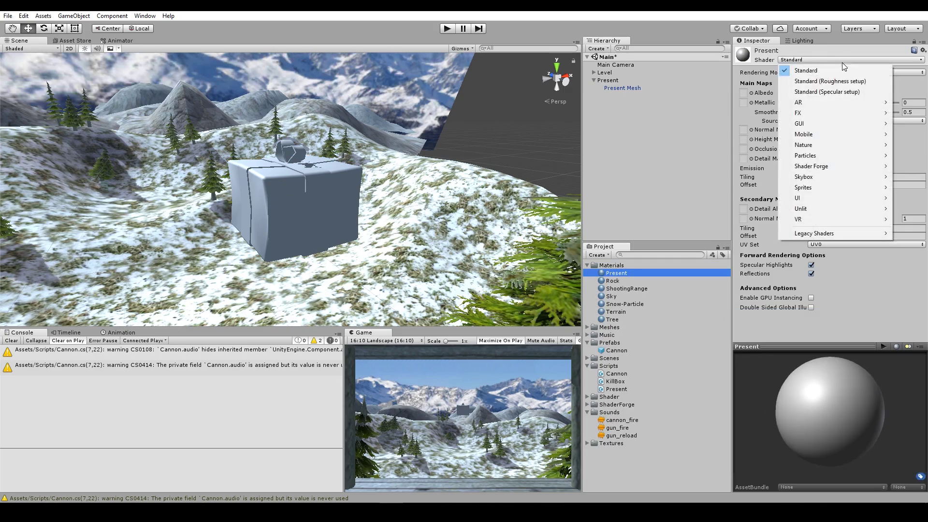
{"action": "mouse_move", "coordinate": [812, 135]}
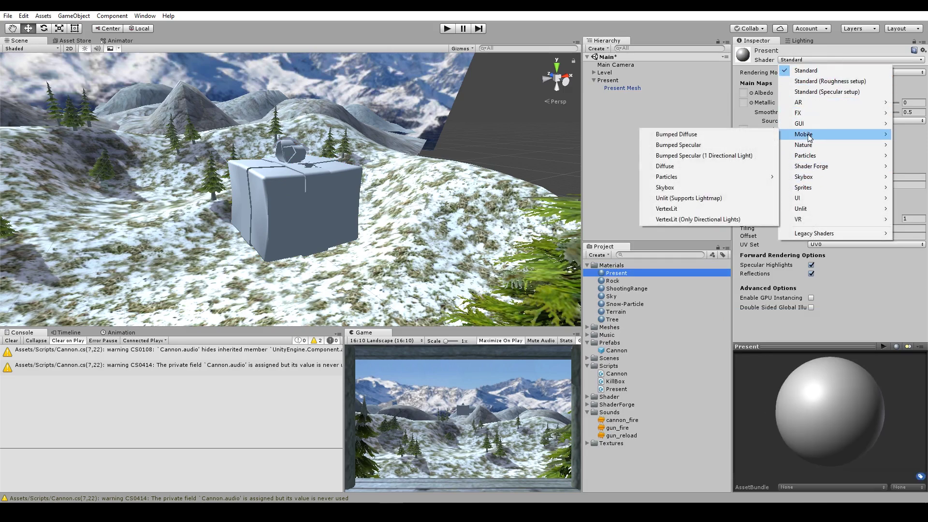
{"action": "left_click", "coordinate": [690, 165]}
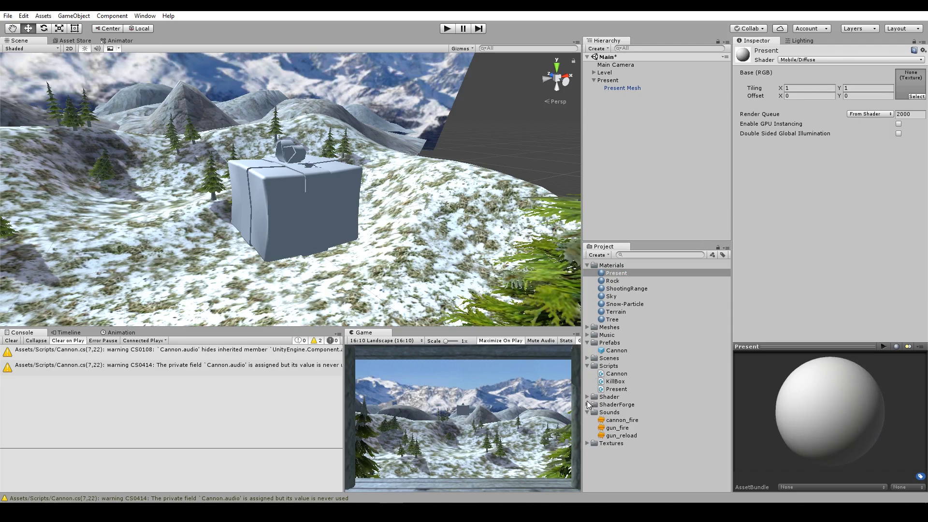
Step: Assign present_diffuse_01 as the material's Base (RGB) texture
{"action": "left_click", "coordinate": [588, 443]}
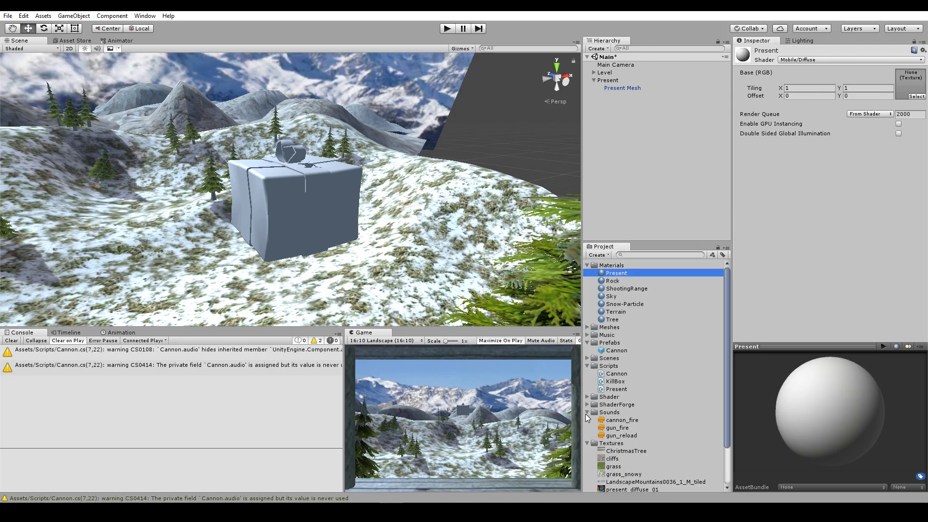
{"action": "left_click", "coordinate": [587, 412]}
{"action": "scroll", "coordinate": [631, 392], "scroll_direction": "down", "scroll_amount": 3}
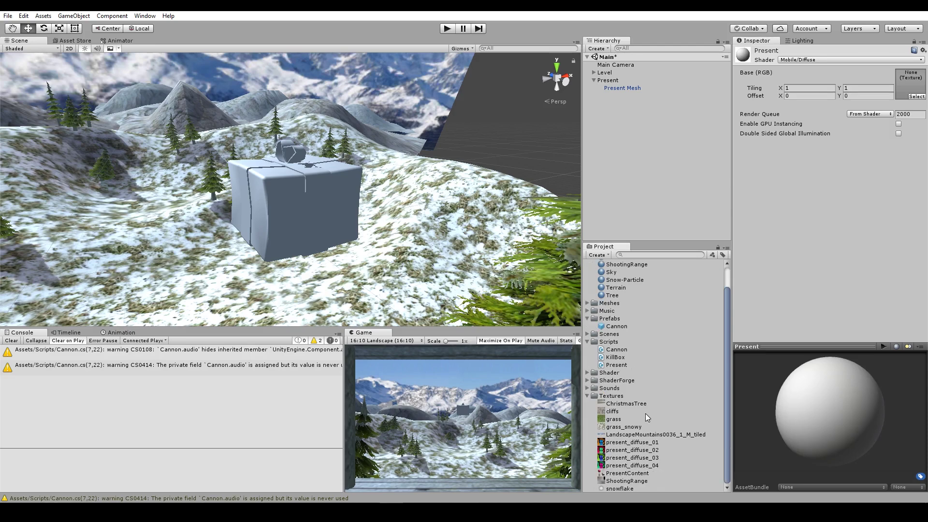
{"action": "left_click_drag", "start_coordinate": [633, 442], "coordinate": [906, 99]}
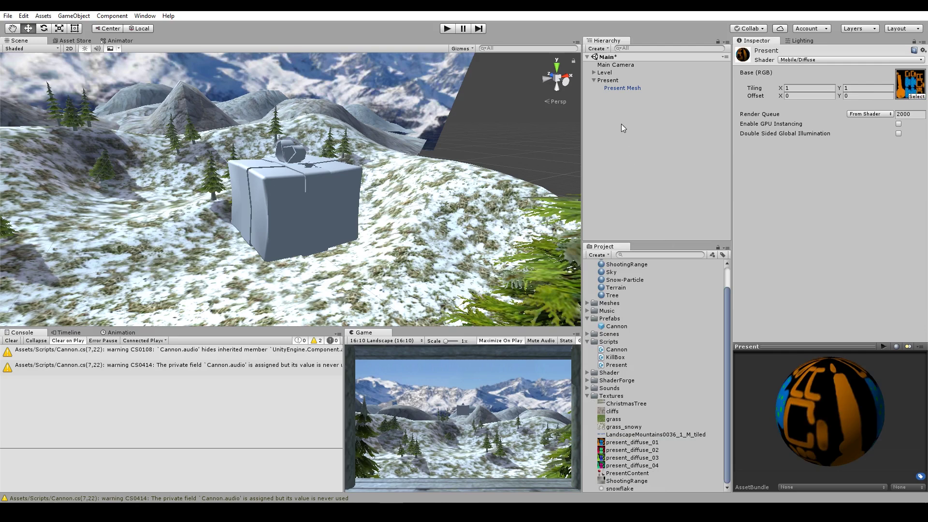
Step: Apply the Present material to Present Mesh's Element 0, giving a blue polka-dot gift
{"action": "left_click", "coordinate": [616, 88]}
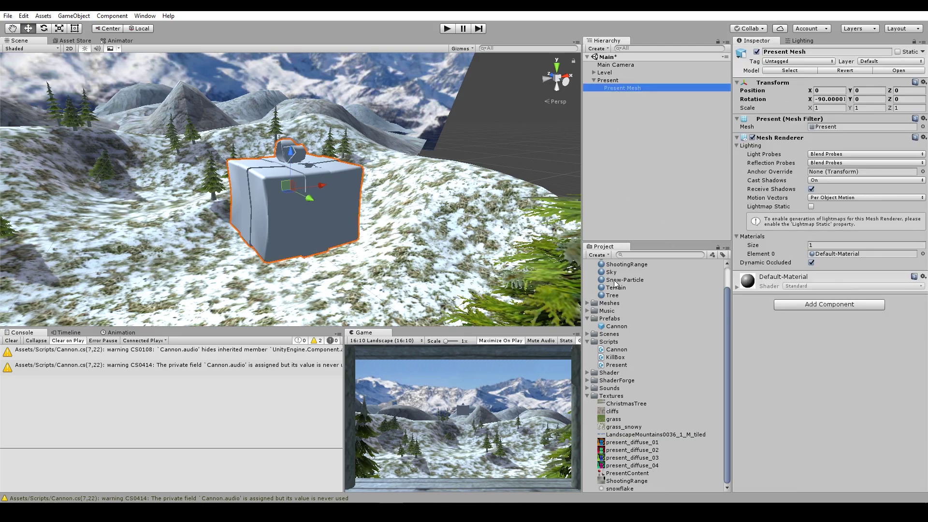
{"action": "scroll", "coordinate": [626, 292], "scroll_direction": "up", "scroll_amount": 2}
{"action": "left_click_drag", "start_coordinate": [616, 273], "coordinate": [820, 259]}
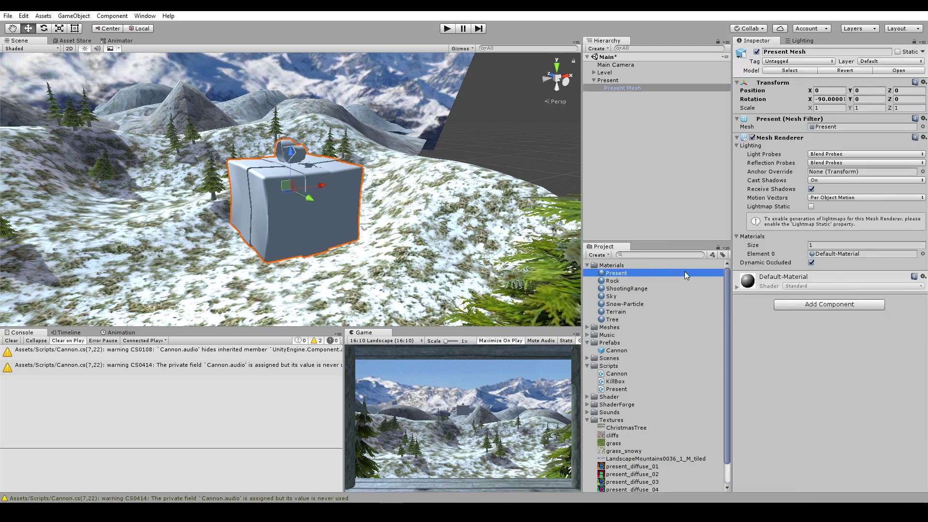
{"action": "mouse_move", "coordinate": [314, 245]}
{"action": "left_mouse_down", "text": "alt"}
{"action": "mouse_move", "coordinate": [650, 217]}
{"action": "mouse_move", "coordinate": [192, 341]}
{"action": "left_mouse_up", "text": "alt"}
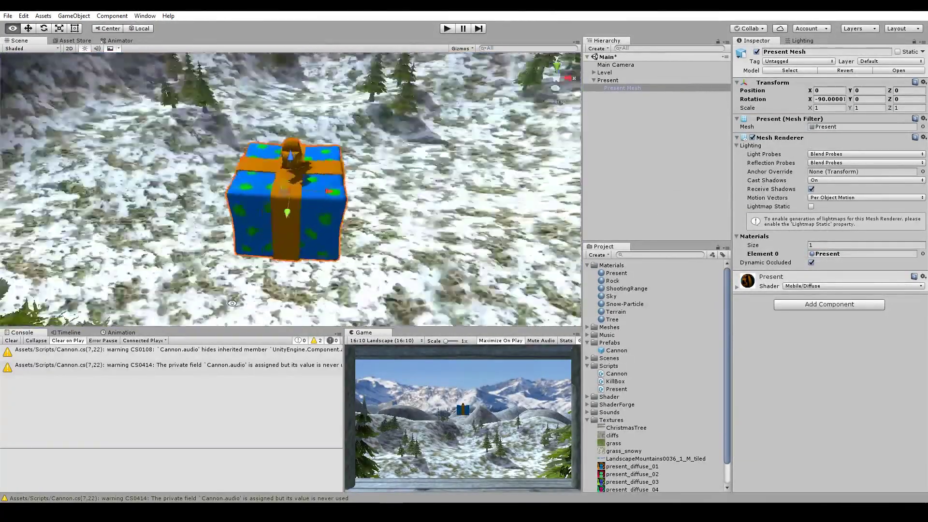
{"action": "mouse_move", "coordinate": [394, 215]}
{"action": "left_mouse_down", "text": "alt"}
{"action": "mouse_move", "coordinate": [290, 210]}
{"action": "mouse_move", "coordinate": [410, 252]}
{"action": "left_mouse_up", "text": "alt"}
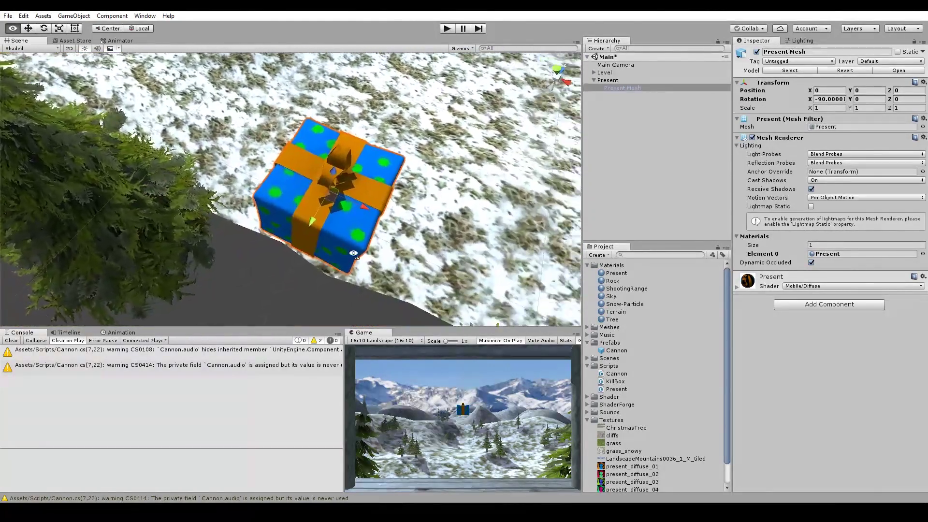
{"action": "scroll", "coordinate": [411, 253], "scroll_direction": "up", "scroll_amount": 3}
{"action": "scroll", "coordinate": [410, 237], "scroll_direction": "up", "scroll_amount": 3}
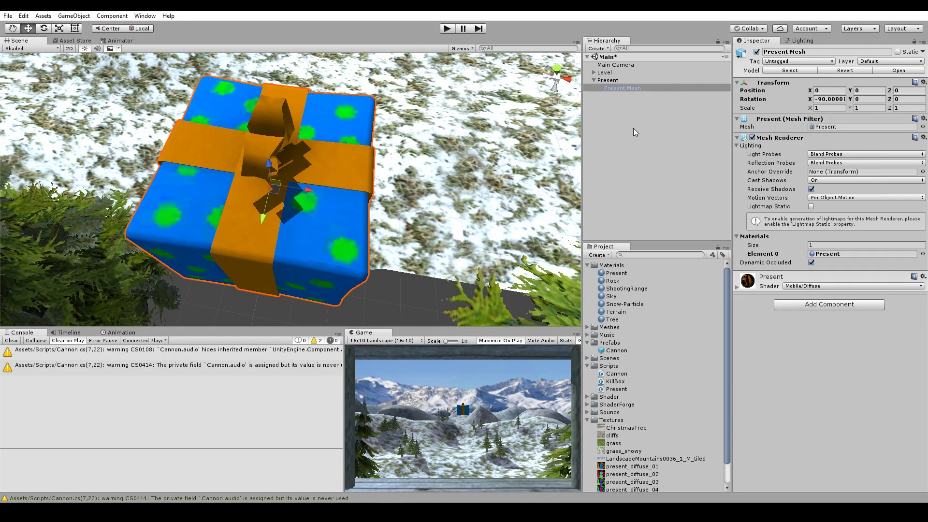
{"action": "left_click", "coordinate": [607, 81]}
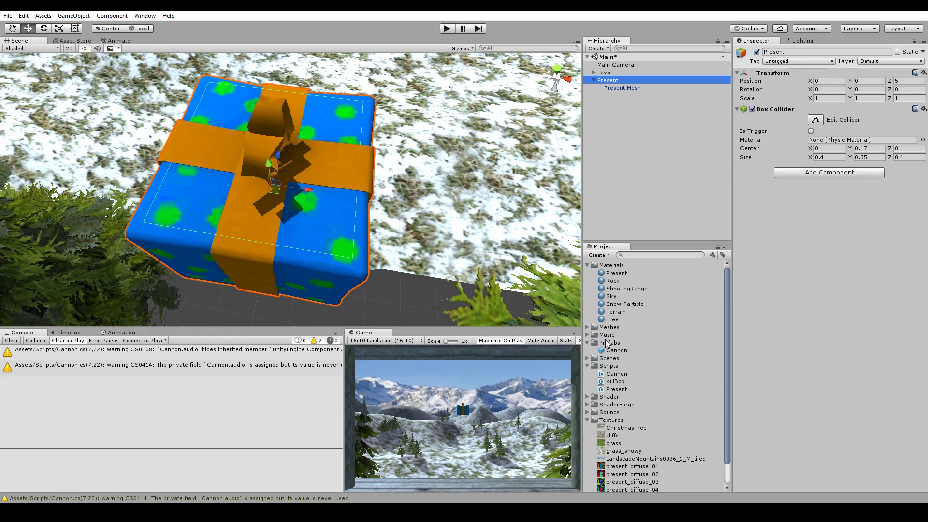
Step: Drag Present from the Hierarchy into the Prefabs folder to make a prefab
{"action": "left_click", "coordinate": [587, 265]}
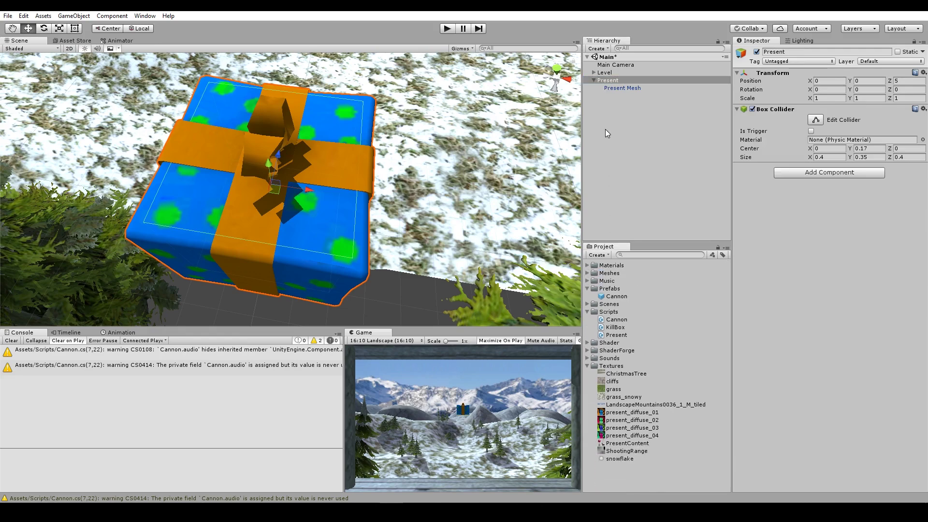
{"action": "left_click_drag", "start_coordinate": [605, 81], "coordinate": [610, 291]}
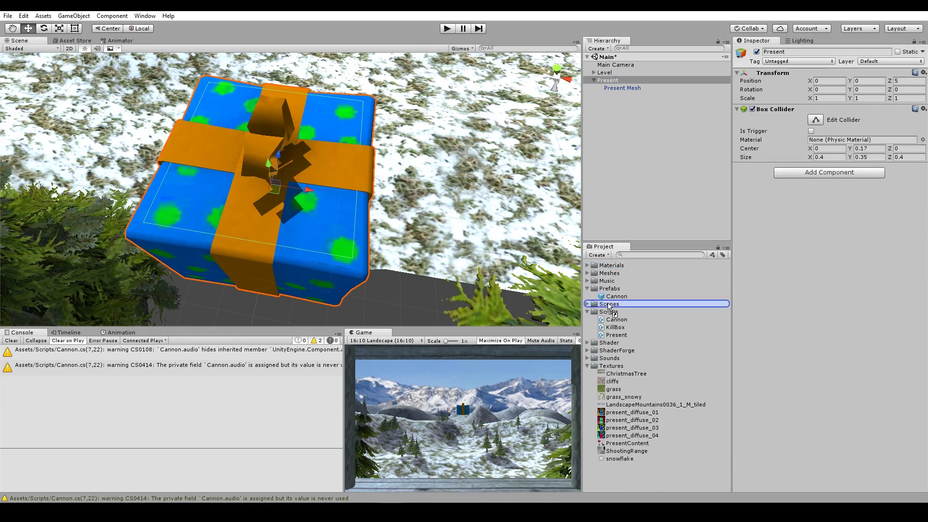
{"action": "left_click_drag", "start_coordinate": [609, 291], "coordinate": [611, 290]}
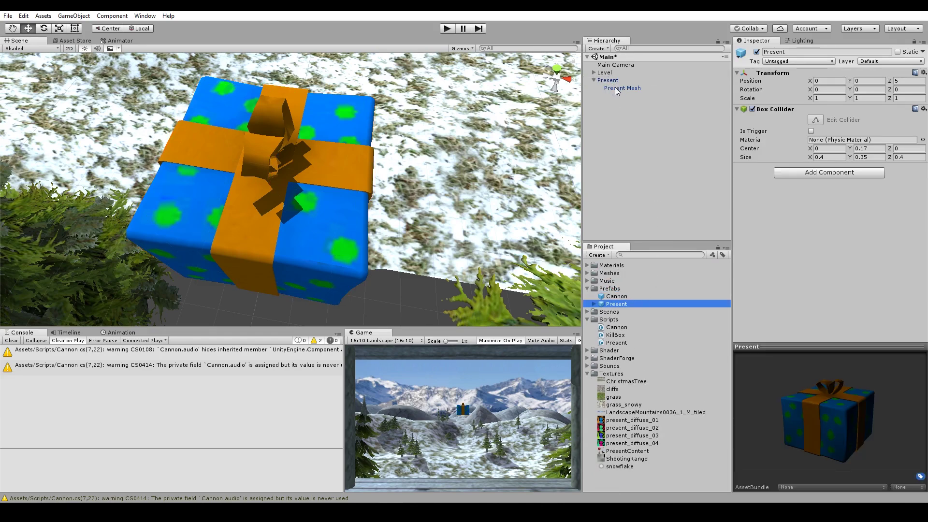
Step: Deactivate the scene's Present, then start assigning the Present prefab to the Cannon
{"action": "left_click", "coordinate": [593, 72]}
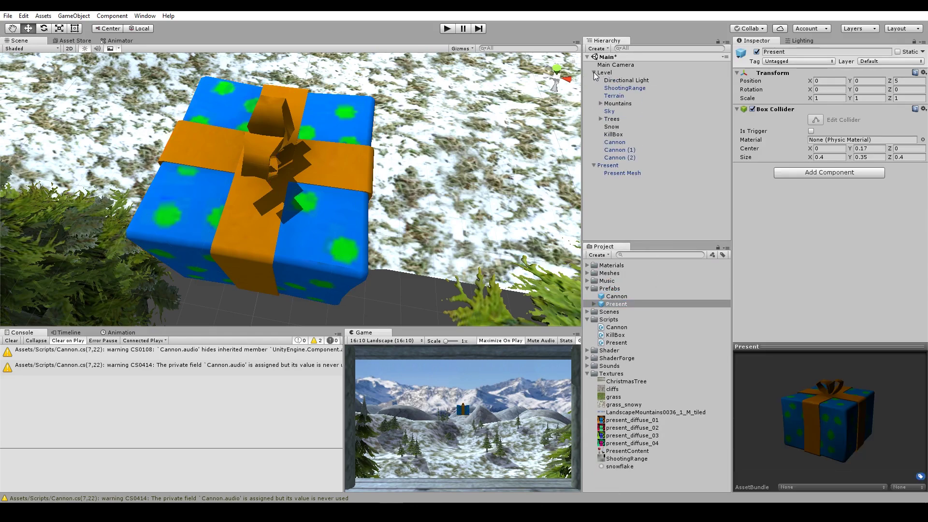
{"action": "left_click", "coordinate": [617, 167]}
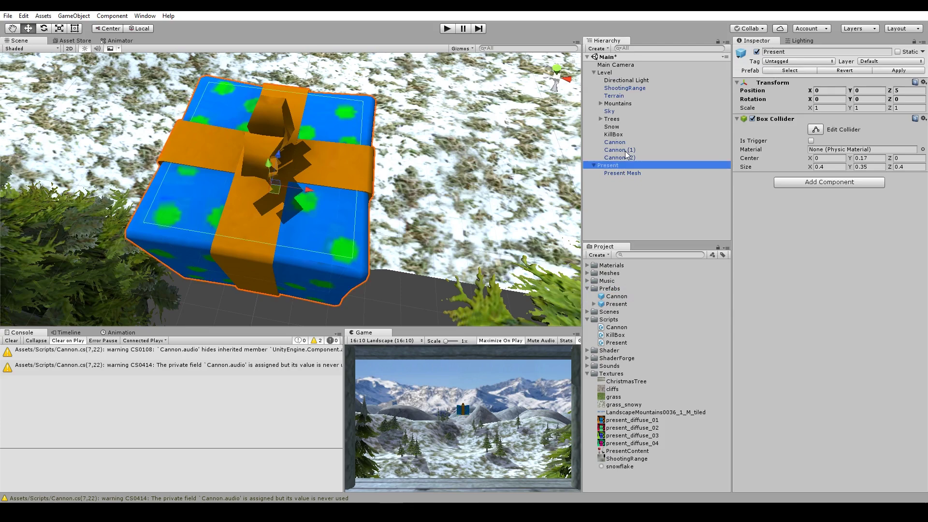
{"action": "left_click", "coordinate": [755, 51]}
{"action": "left_click", "coordinate": [662, 184]}
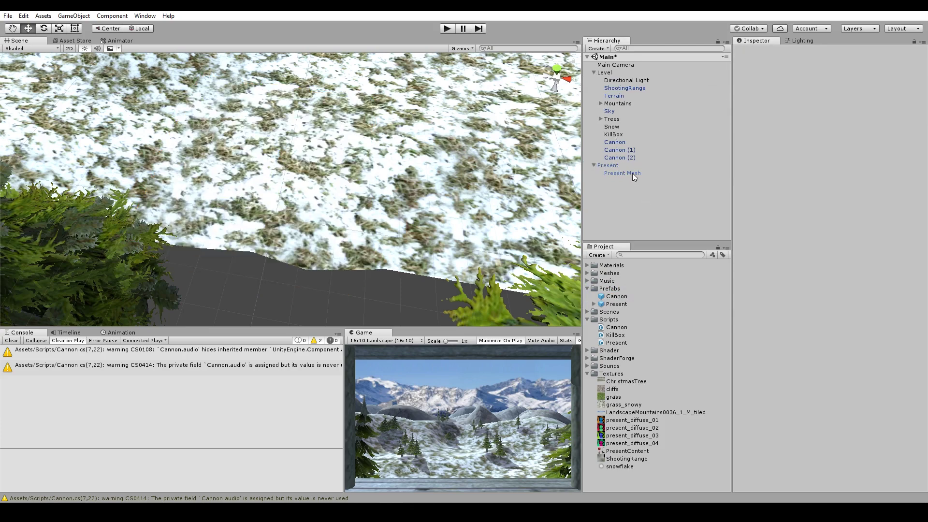
{"action": "left_click", "coordinate": [616, 142]}
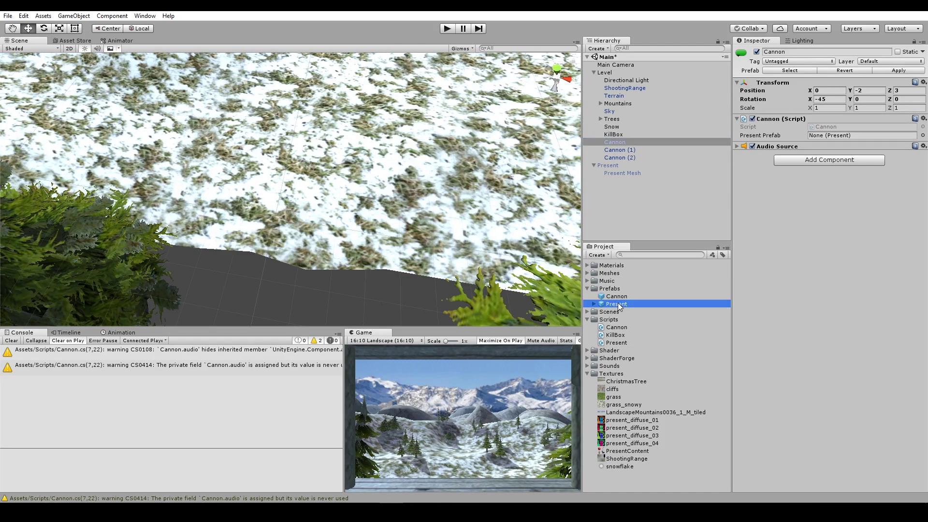
{"action": "left_click_drag", "start_coordinate": [616, 304], "coordinate": [830, 136]}
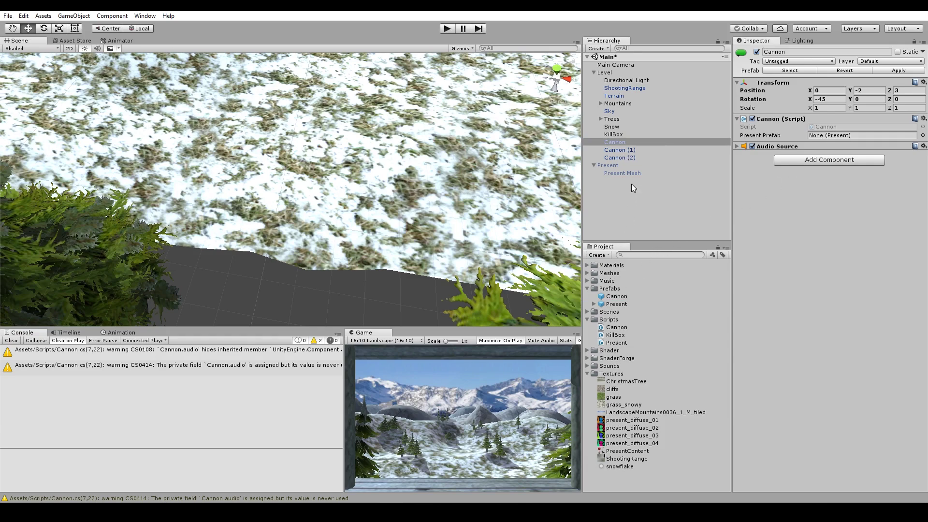
{"action": "left_click", "coordinate": [612, 166]}
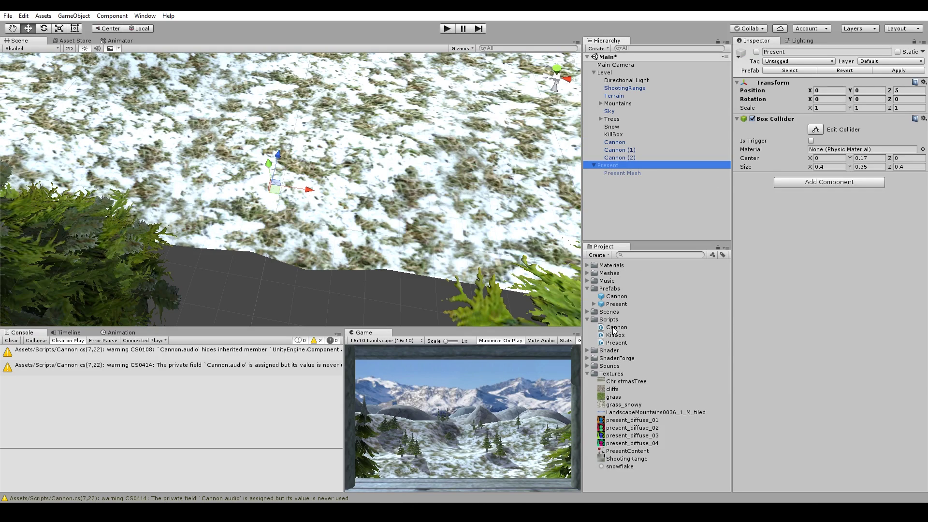
Step: Attach the Present script to Present, reactivate it, and apply the prefab changes
{"action": "left_click_drag", "start_coordinate": [616, 342], "coordinate": [789, 261]}
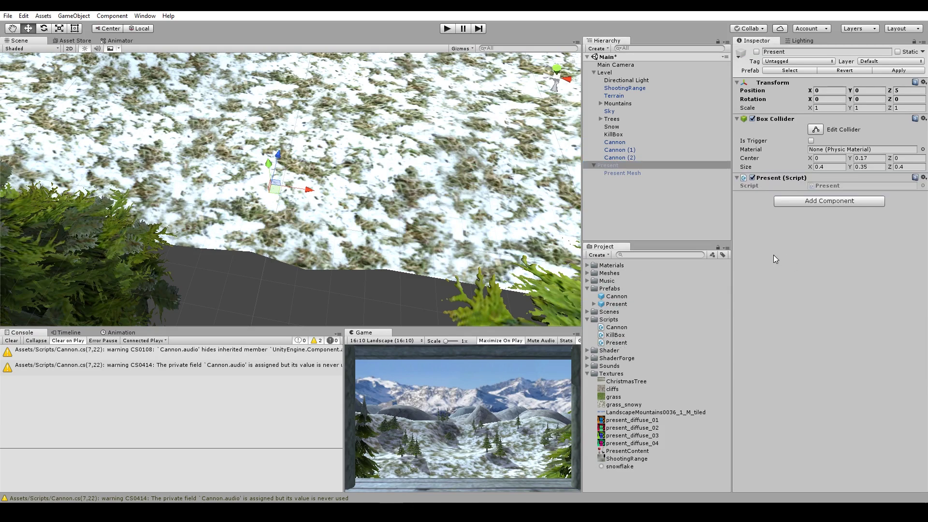
{"action": "left_click", "coordinate": [607, 167]}
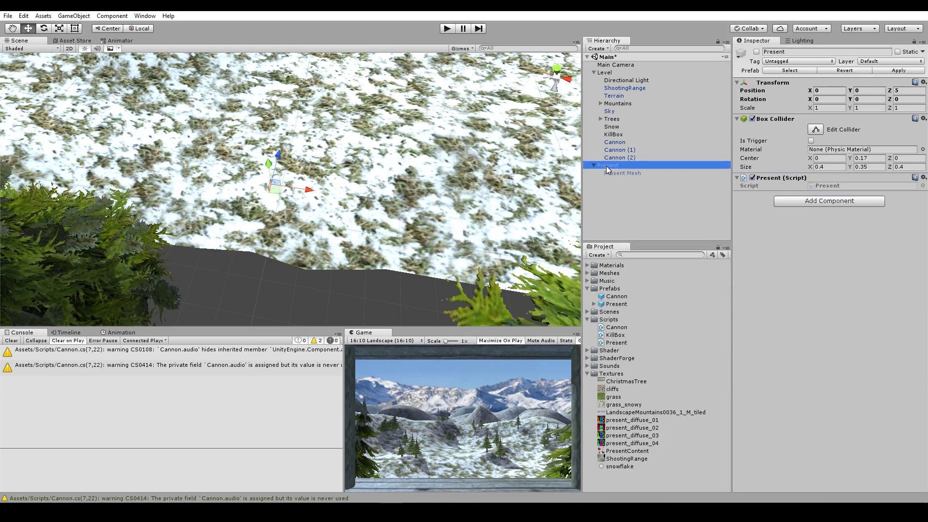
{"action": "left_click", "coordinate": [756, 52]}
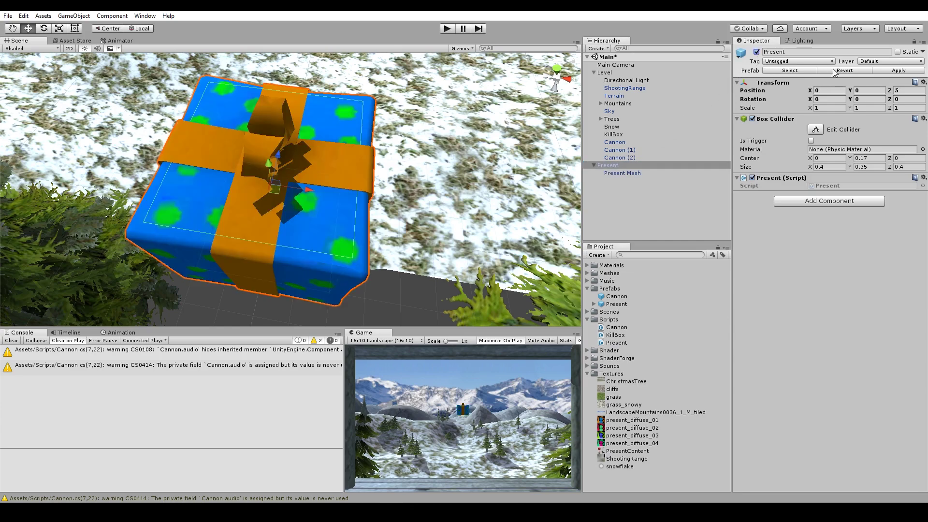
{"action": "left_click", "coordinate": [899, 70]}
Step: Set the Cannon's Present Prefab field to the Present prefab and apply it
{"action": "left_click", "coordinate": [618, 135]}
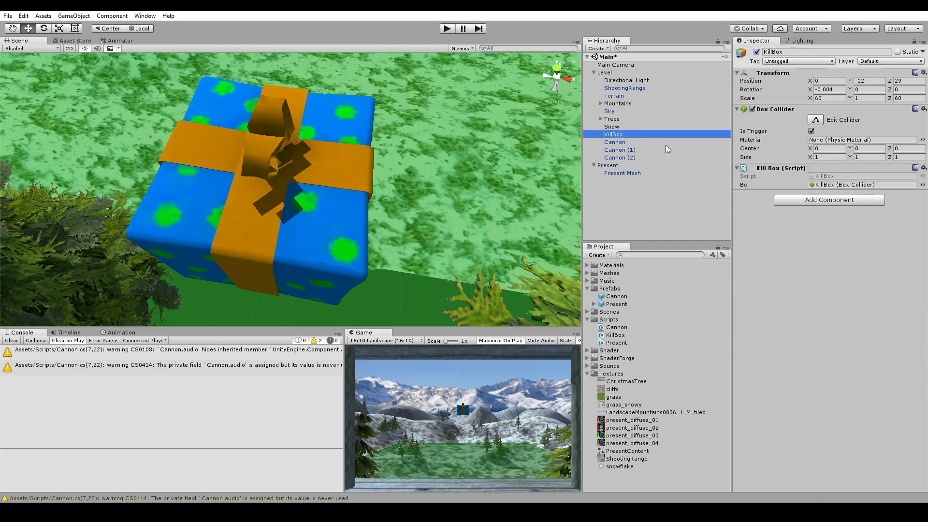
{"action": "left_click", "coordinate": [623, 142]}
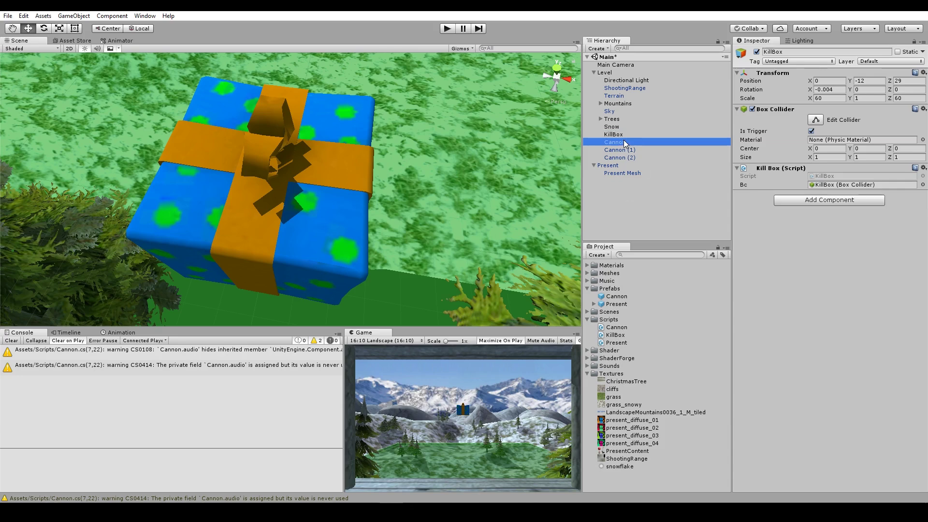
{"action": "left_click_drag", "start_coordinate": [616, 304], "coordinate": [838, 137]}
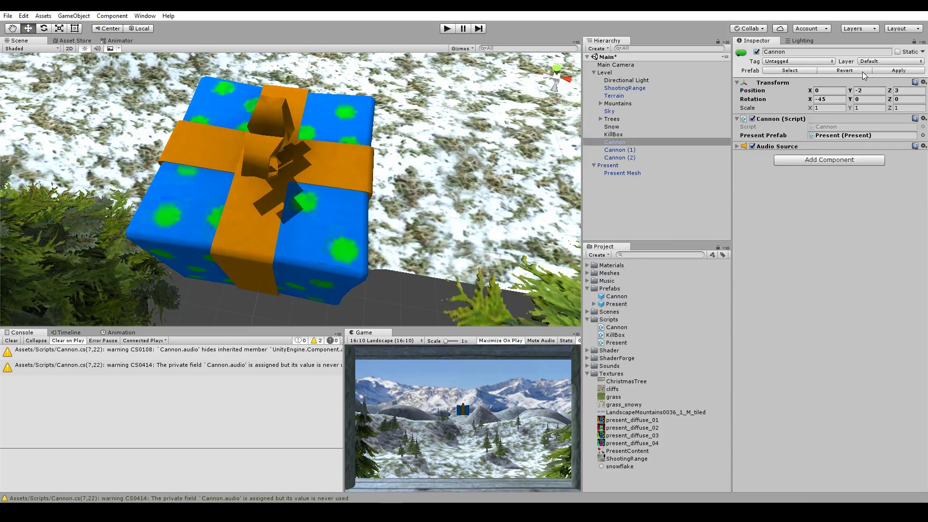
{"action": "left_click", "coordinate": [894, 70]}
Step: Toggle the Present object inactive and then active again
{"action": "left_click", "coordinate": [605, 165]}
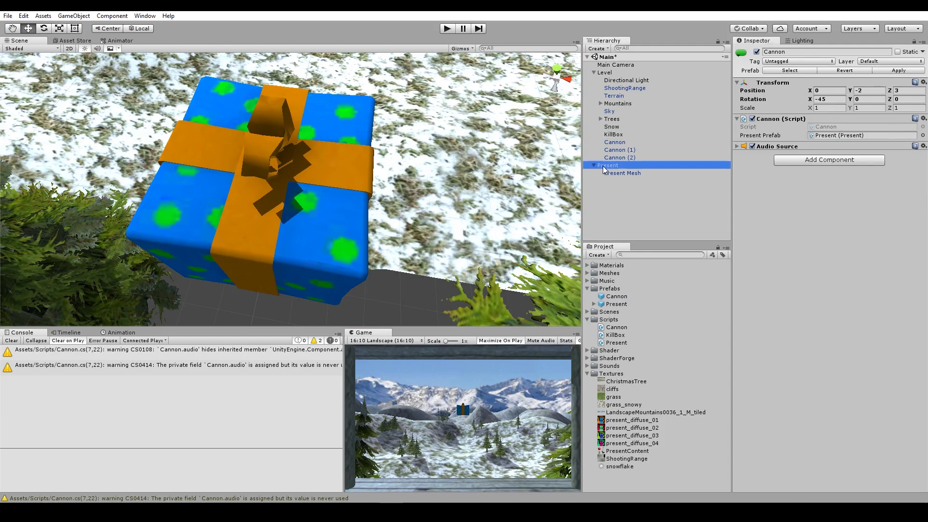
{"action": "left_click", "coordinate": [756, 52]}
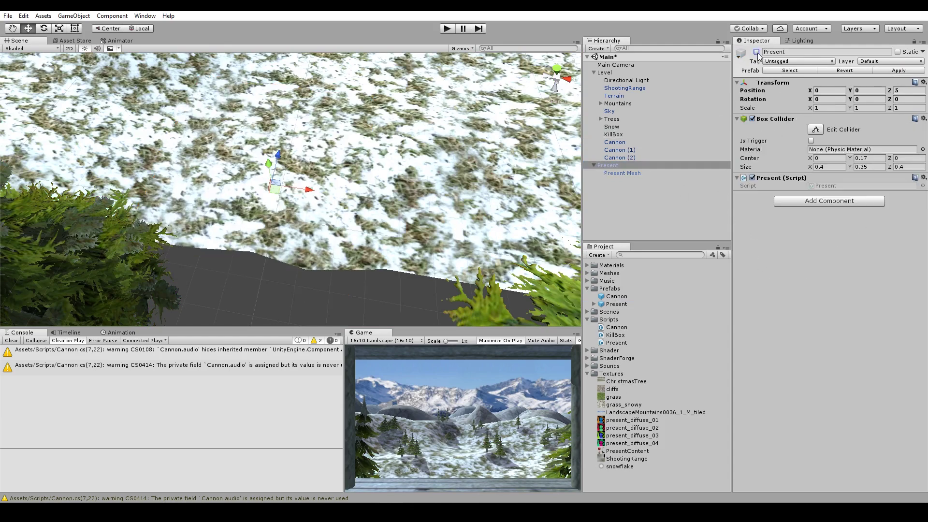
{"action": "left_click", "coordinate": [639, 199]}
{"action": "mouse_move", "coordinate": [402, 222]}
{"action": "right_mouse_down"}
{"action": "mouse_move", "coordinate": [415, 125]}
{"action": "mouse_move", "coordinate": [345, 277]}
{"action": "right_mouse_up"}
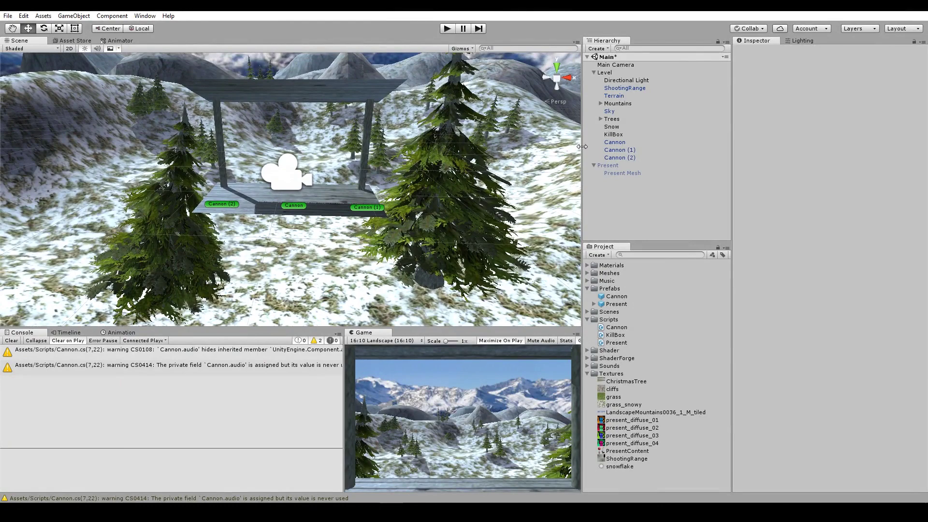
{"action": "left_click", "coordinate": [607, 166]}
{"action": "left_click", "coordinate": [756, 52]}
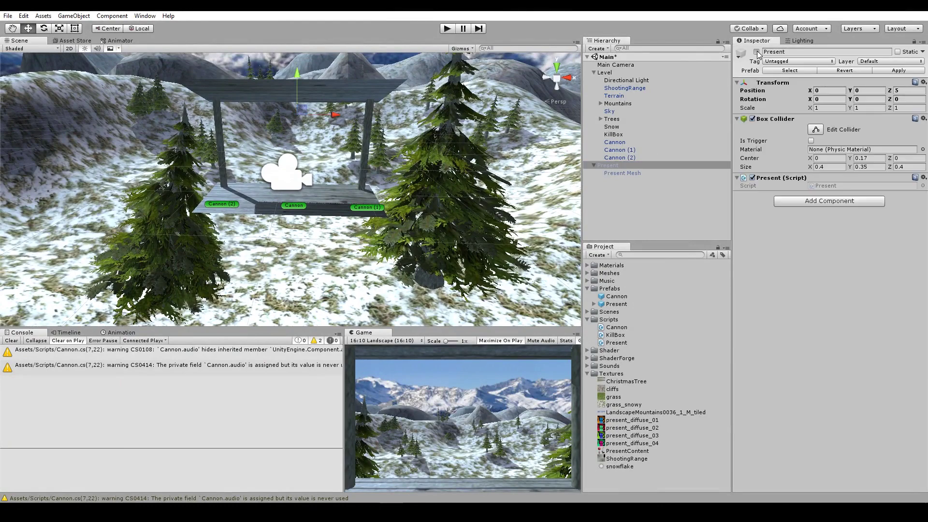
Step: Add a Rigidbody to Present via the 'rigi' search and check its collision detection
{"action": "left_click", "coordinate": [805, 201]}
{"action": "type", "text": "r"}
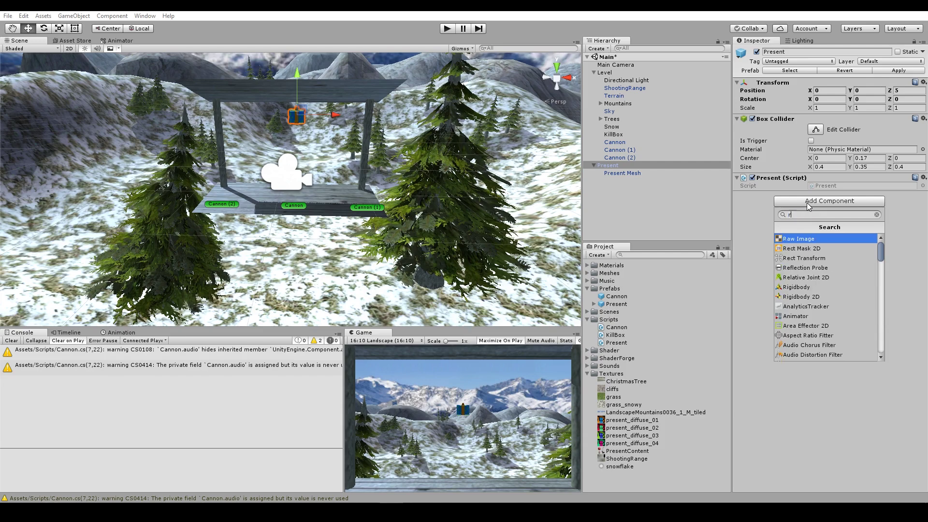
{"action": "type", "text": "igid"}
{"action": "key", "text": "Return"}
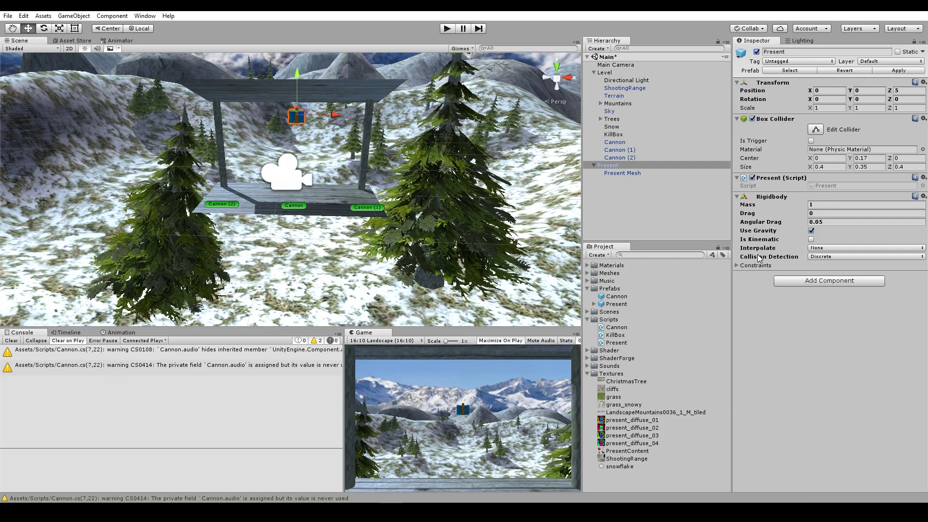
{"action": "left_click", "coordinate": [827, 257]}
Step: Keep collision detection at Discrete and move the Present out to Z 32
{"action": "left_click", "coordinate": [790, 289]}
{"action": "left_click_drag", "start_coordinate": [521, 145], "coordinate": [365, 152], "text": "alt"}
{"action": "right_click_drag", "start_coordinate": [300, 190], "coordinate": [202, 193]}
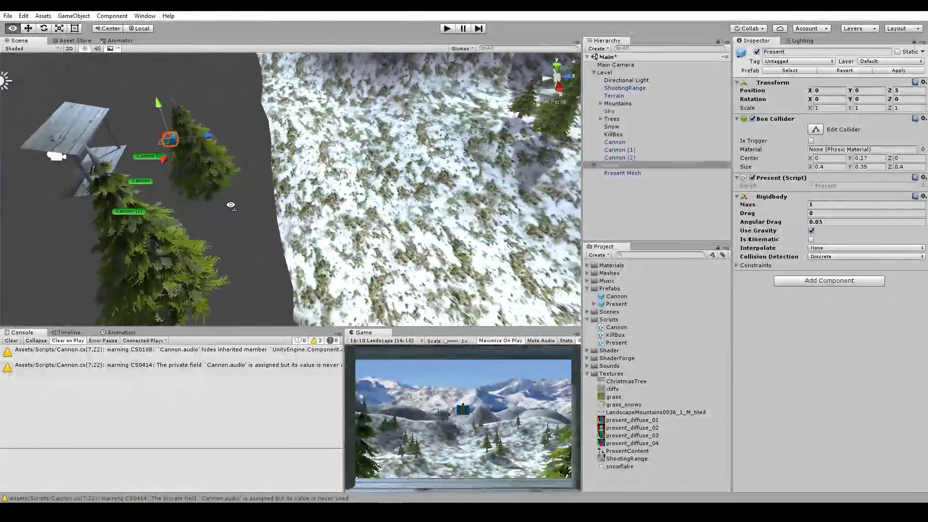
{"action": "left_click_drag", "start_coordinate": [186, 176], "coordinate": [323, 185]}
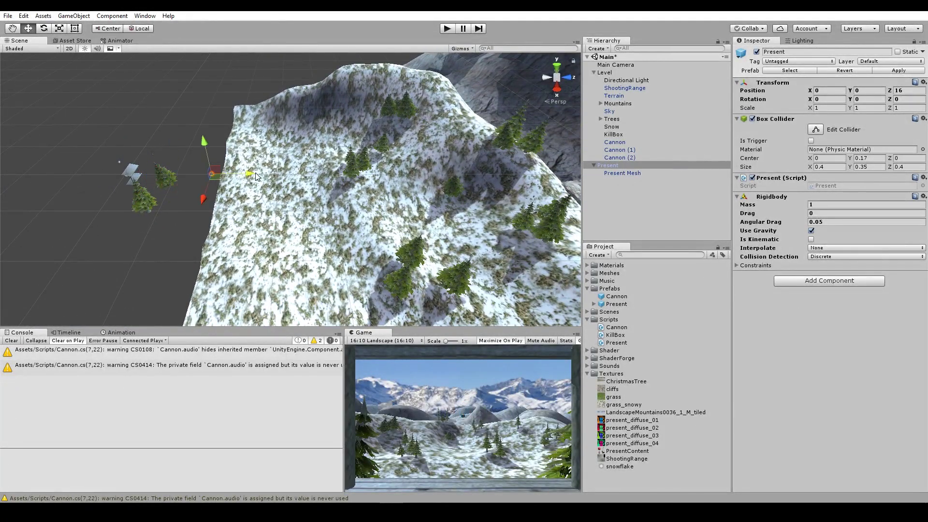
{"action": "right_click_drag", "start_coordinate": [324, 185], "coordinate": [297, 163]}
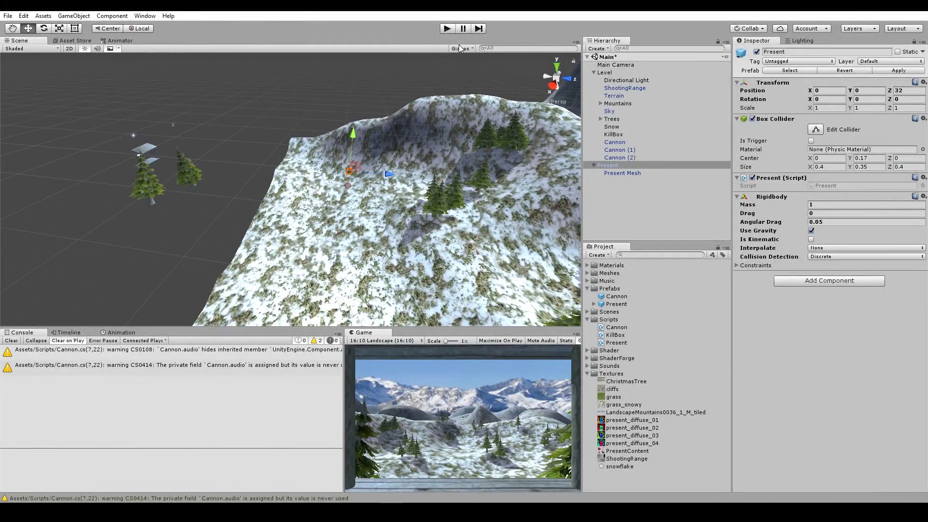
Step: Play-test the scene, activating Present to watch it fall, then stop play mode
{"action": "left_click", "coordinate": [447, 29]}
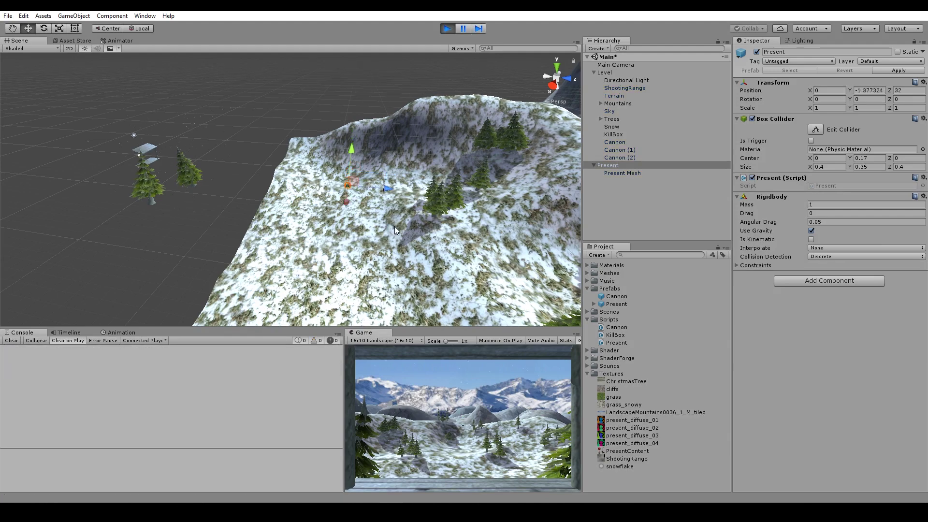
{"action": "right_click_drag", "start_coordinate": [271, 201], "coordinate": [273, 226]}
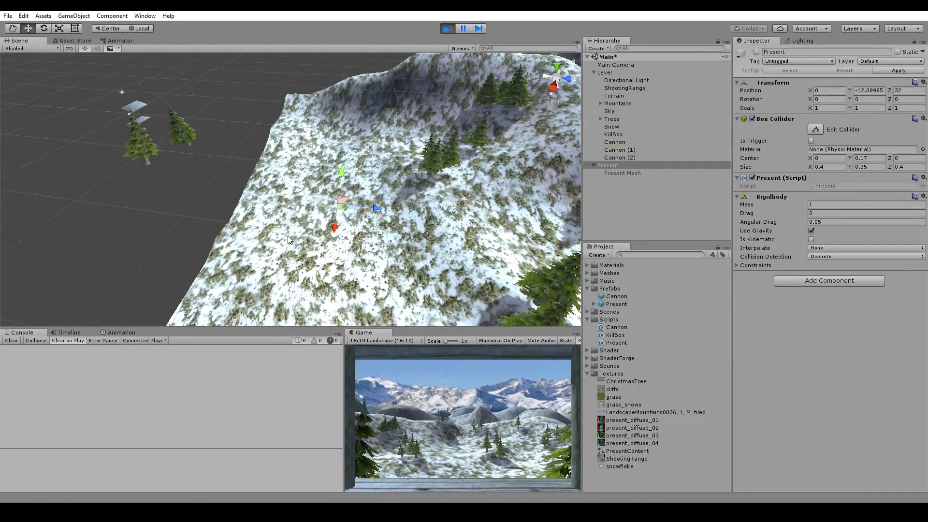
{"action": "right_click_drag", "start_coordinate": [297, 239], "coordinate": [420, 53]}
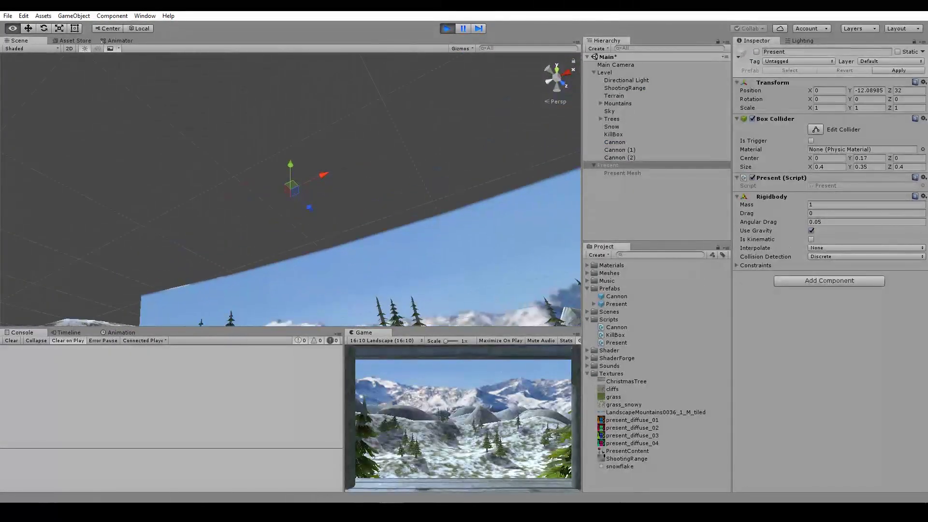
{"action": "left_click", "coordinate": [651, 230]}
{"action": "left_click", "coordinate": [608, 165]}
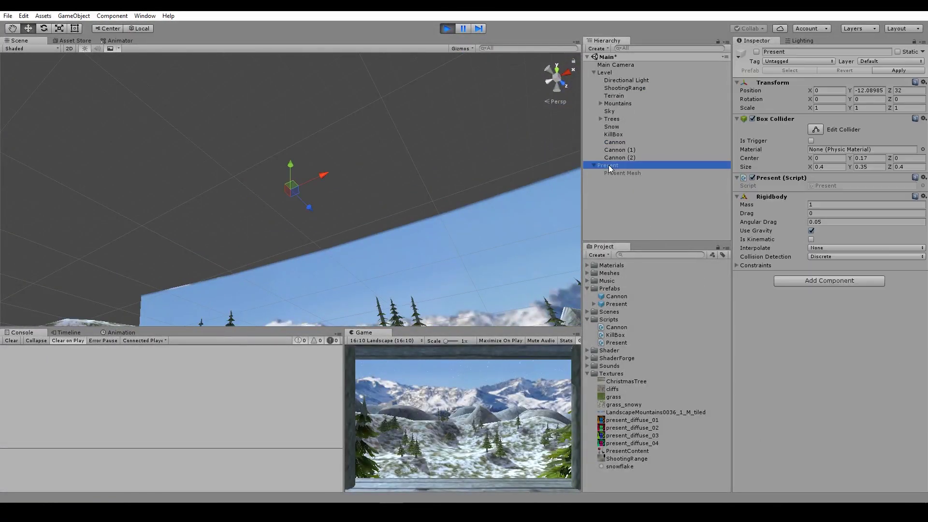
{"action": "left_click", "coordinate": [756, 51]}
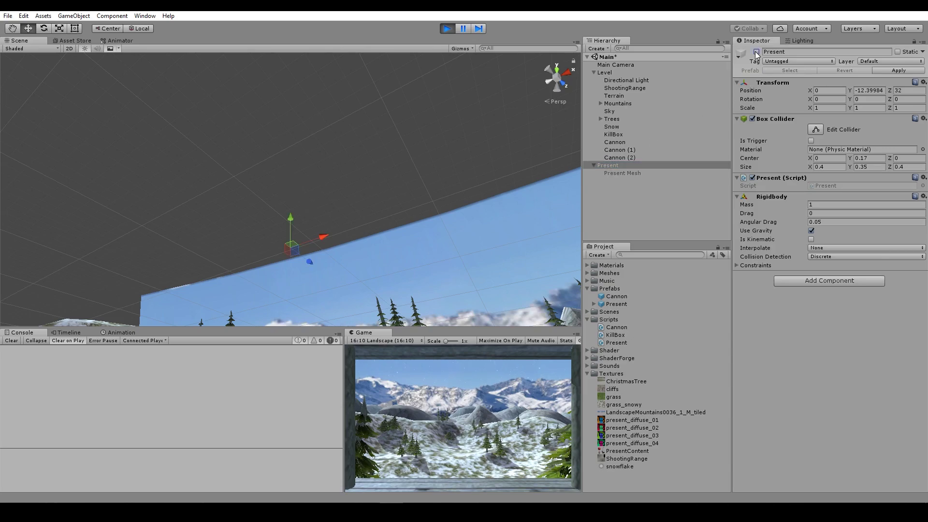
{"action": "right_click_drag", "start_coordinate": [493, 203], "coordinate": [474, 249]}
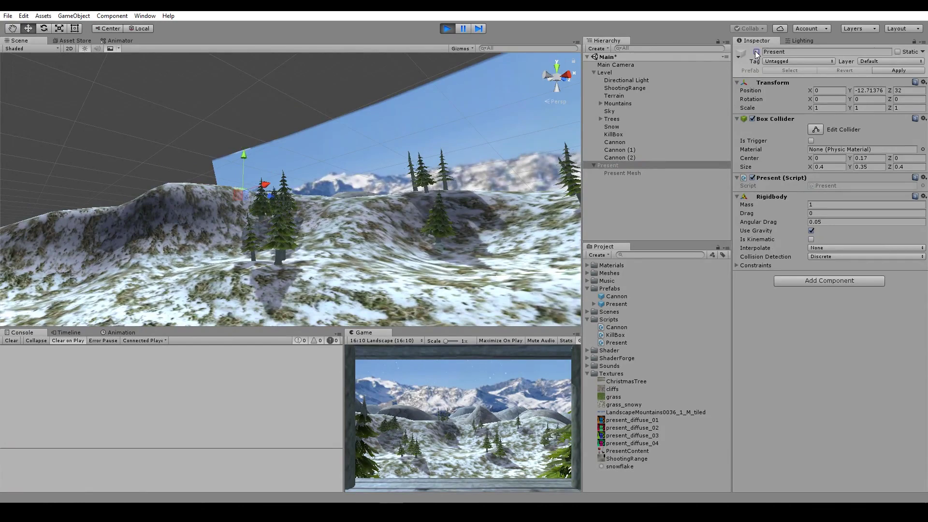
{"action": "key", "text": "f"}
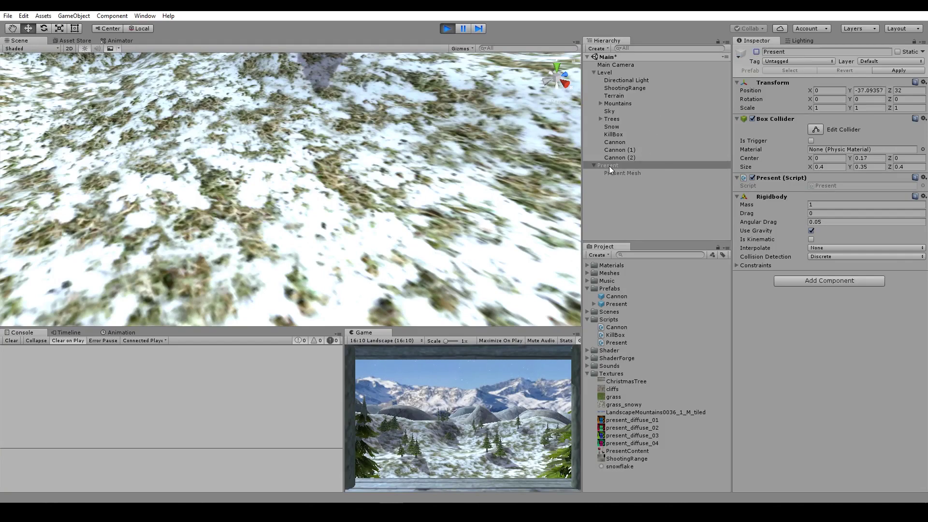
{"action": "left_click", "coordinate": [609, 166]}
{"action": "left_click", "coordinate": [449, 27]}
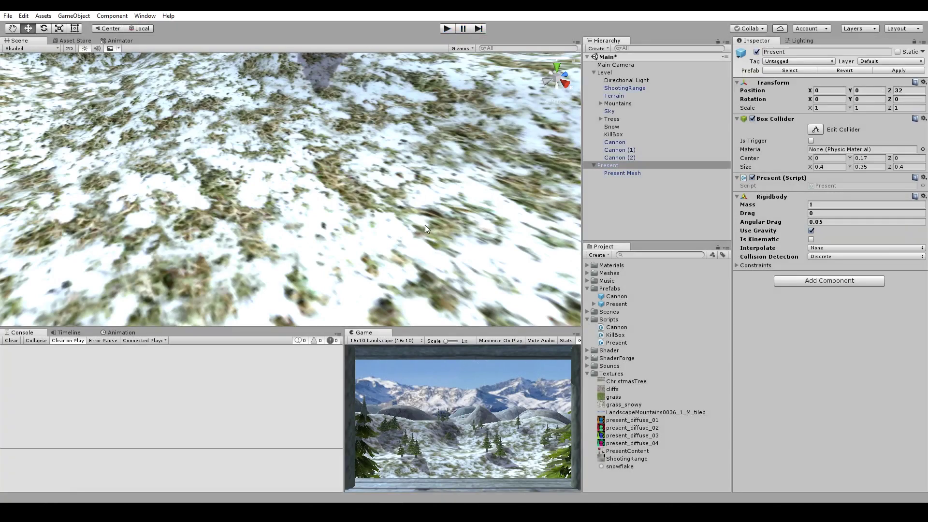
Step: Delete the Present object from the scene
{"action": "key", "text": "f"}
{"action": "mouse_move", "coordinate": [350, 216]}
{"action": "left_mouse_down", "text": "alt"}
{"action": "mouse_move", "coordinate": [395, 218]}
{"action": "mouse_move", "coordinate": [435, 203]}
{"action": "left_mouse_up", "text": "alt"}
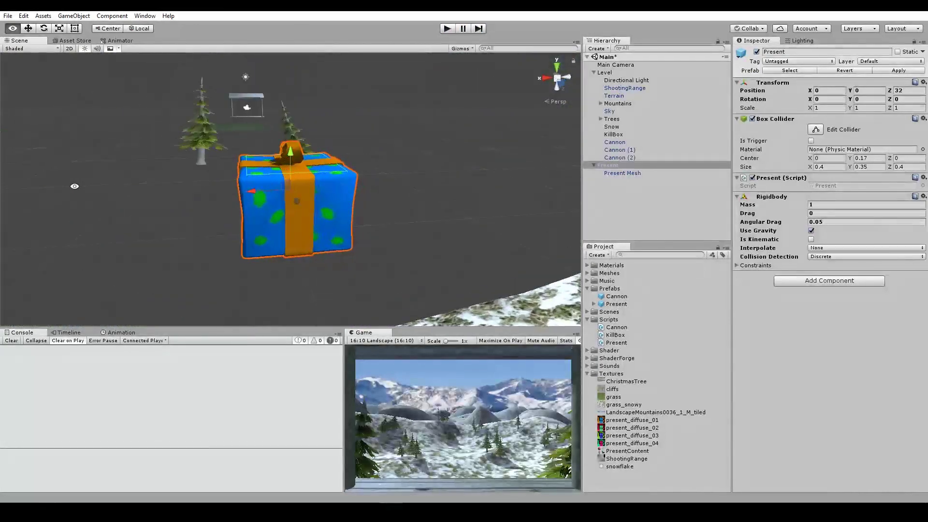
{"action": "left_click", "coordinate": [610, 167]}
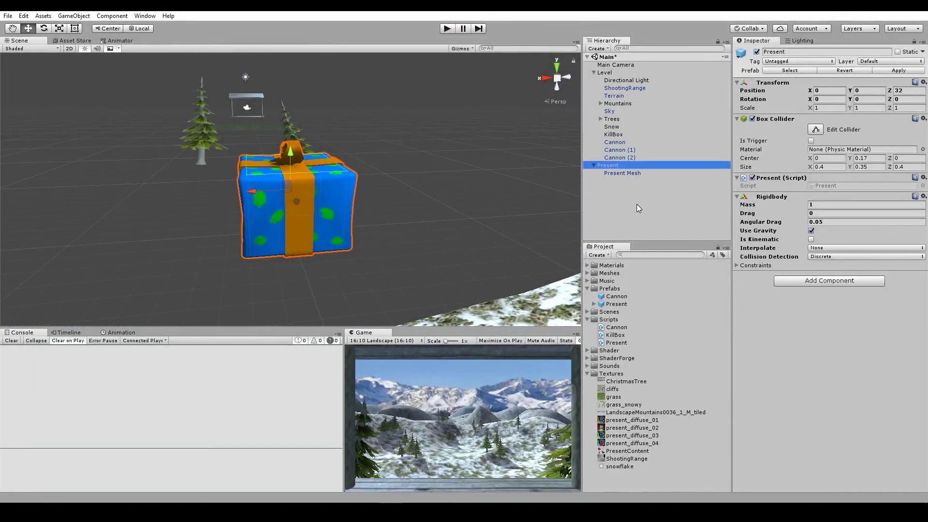
{"action": "key", "text": "Delete"}
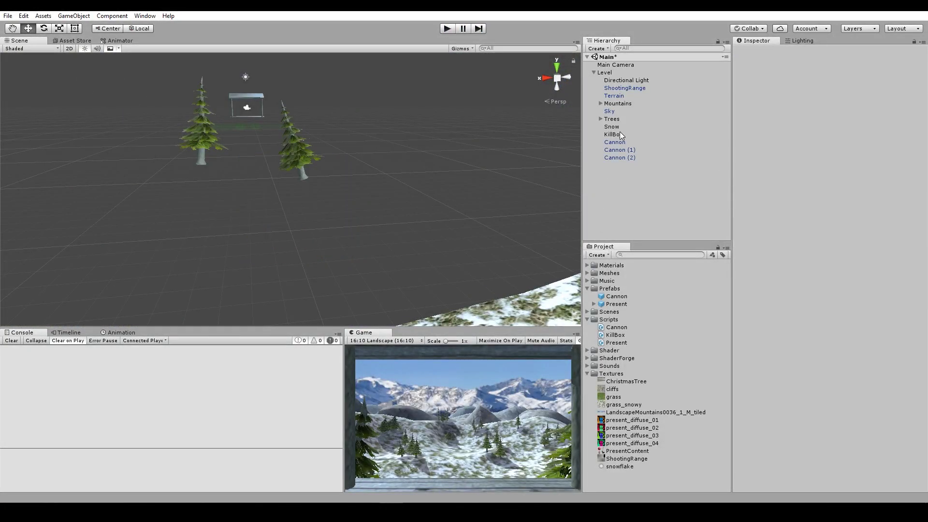
Step: Frame and inspect the first Cannon over the snowy terrain, then deselect it
{"action": "left_click", "coordinate": [614, 142]}
{"action": "key", "text": "f"}
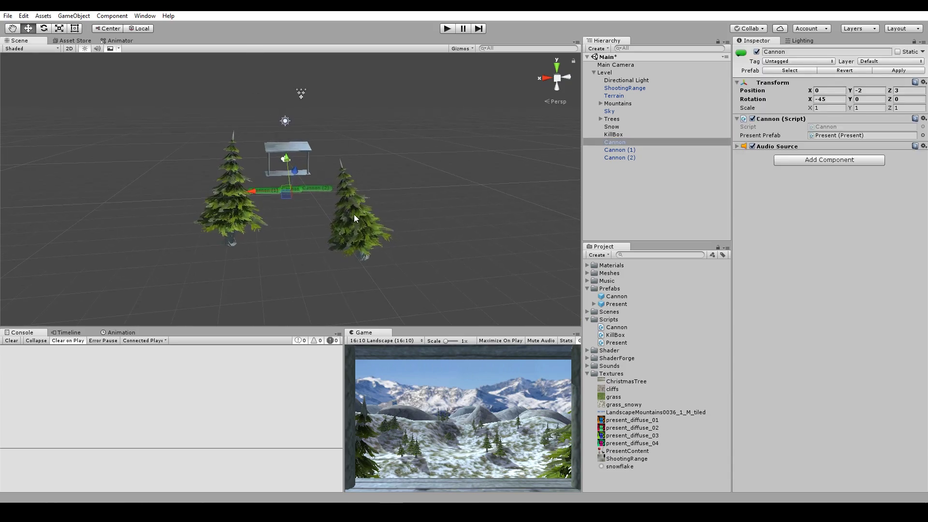
{"action": "mouse_move", "coordinate": [354, 219]}
{"action": "left_mouse_down", "text": "alt"}
{"action": "mouse_move", "coordinate": [274, 220]}
{"action": "mouse_move", "coordinate": [407, 219]}
{"action": "left_mouse_up", "text": "alt"}
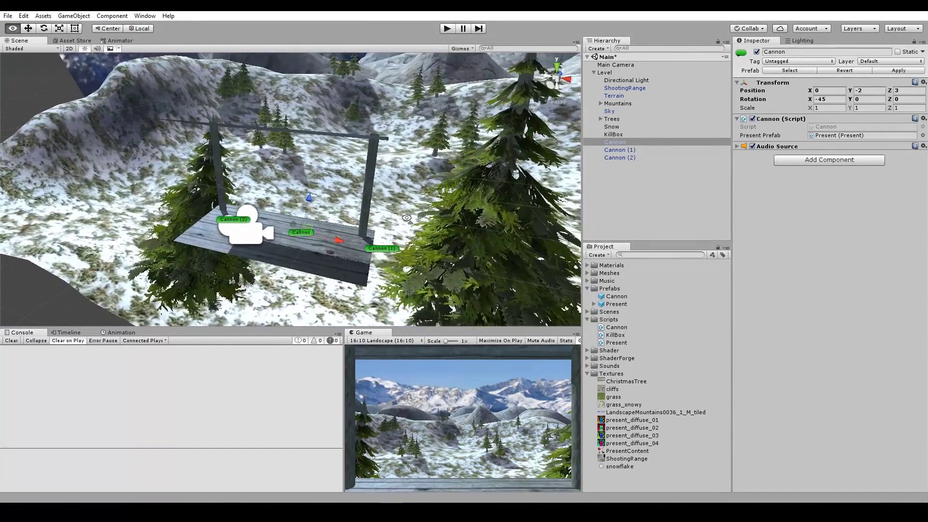
{"action": "left_click", "coordinate": [634, 184]}
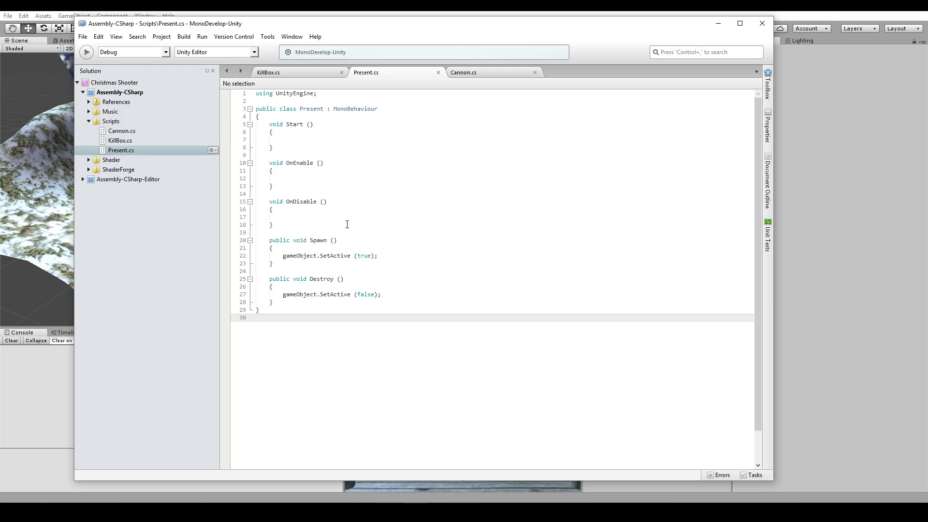
Step: Give Cannon.cs's FirePresent method a 'Present present' parameter
{"action": "left_click", "coordinate": [463, 72]}
{"action": "left_click", "coordinate": [351, 194]}
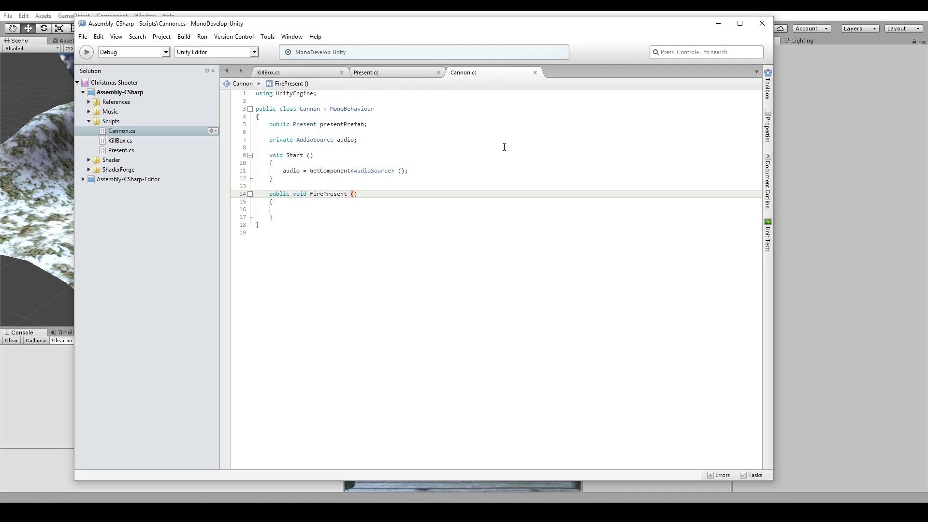
{"action": "type", "text": "Present"}
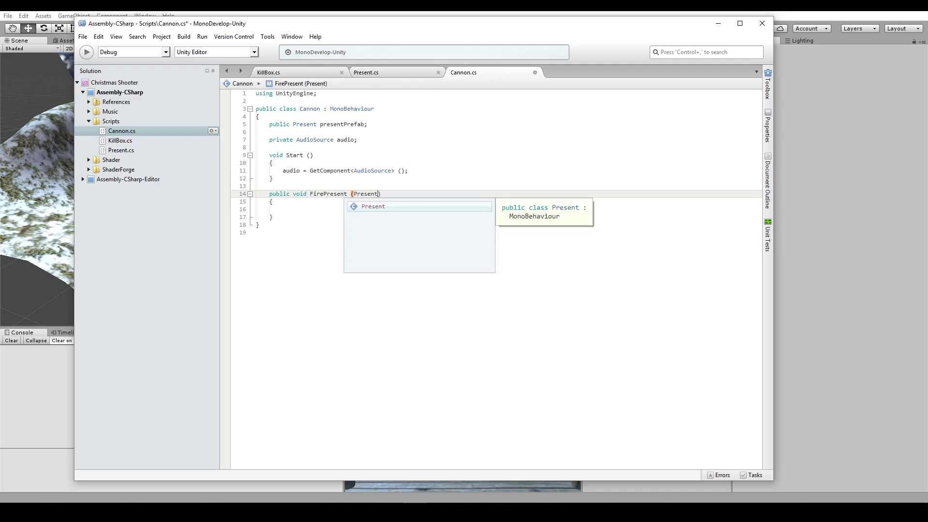
{"action": "type", "text": " present"}
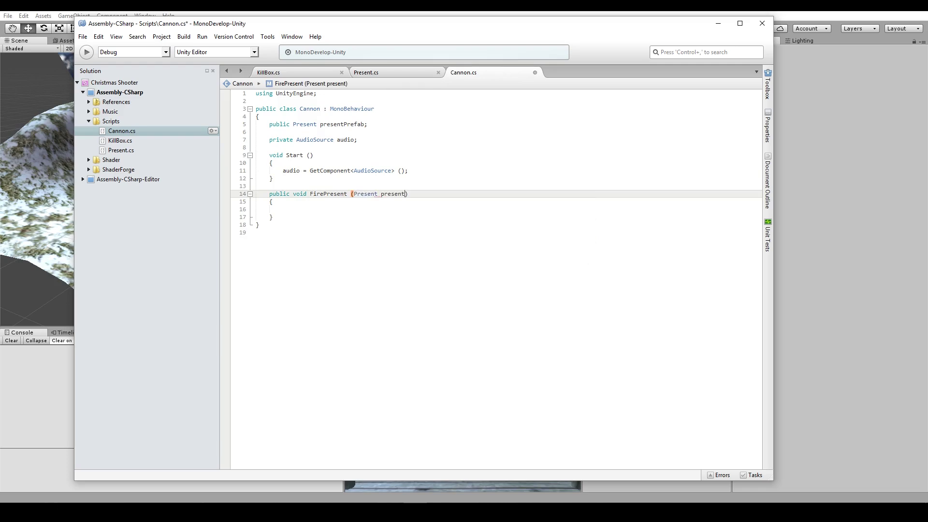
{"action": "key", "text": "Down"}
{"action": "key", "text": "Down"}
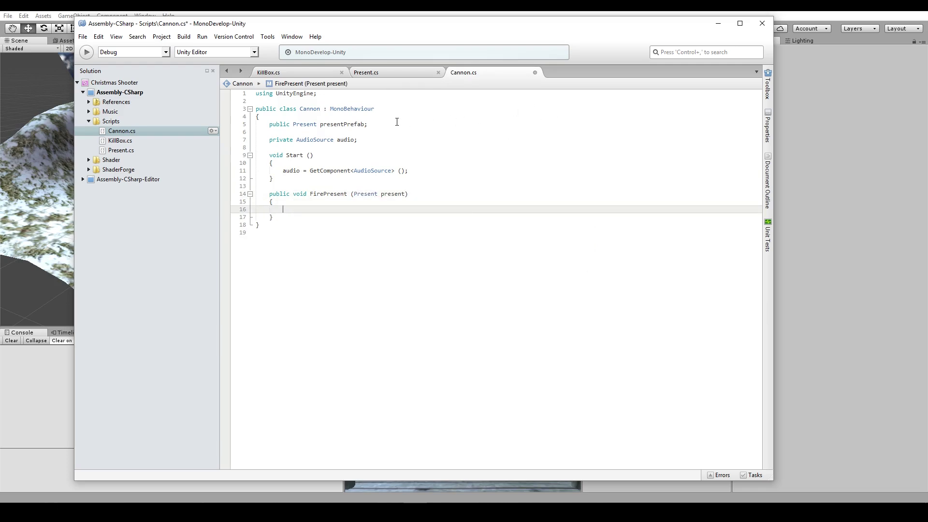
Step: Remove the presentPrefab field line and save Cannon.cs
{"action": "left_click_drag", "start_coordinate": [396, 122], "coordinate": [269, 124]}
{"action": "key", "text": "BackSpace"}
{"action": "key", "text": "Delete"}
{"action": "key", "text": "Delete"}
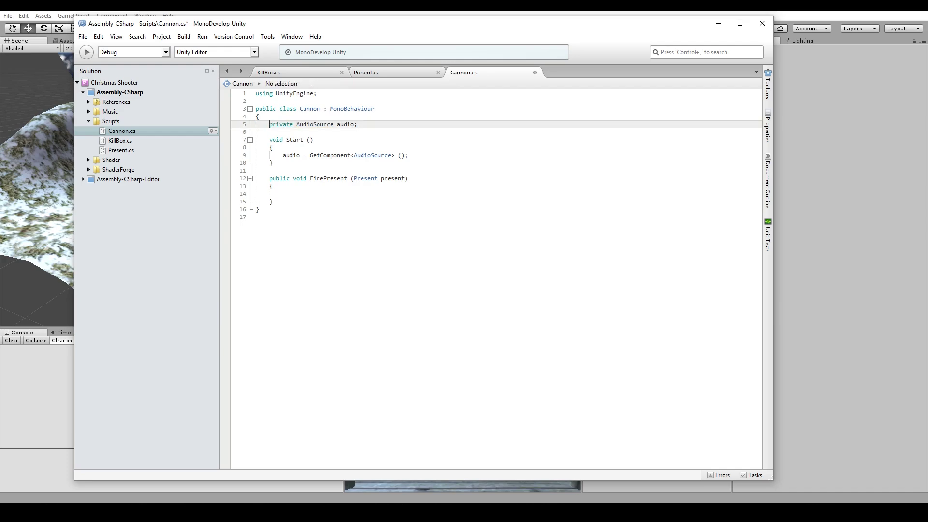
{"action": "key", "text": "ctrl+s"}
{"action": "left_click", "coordinate": [404, 15]}
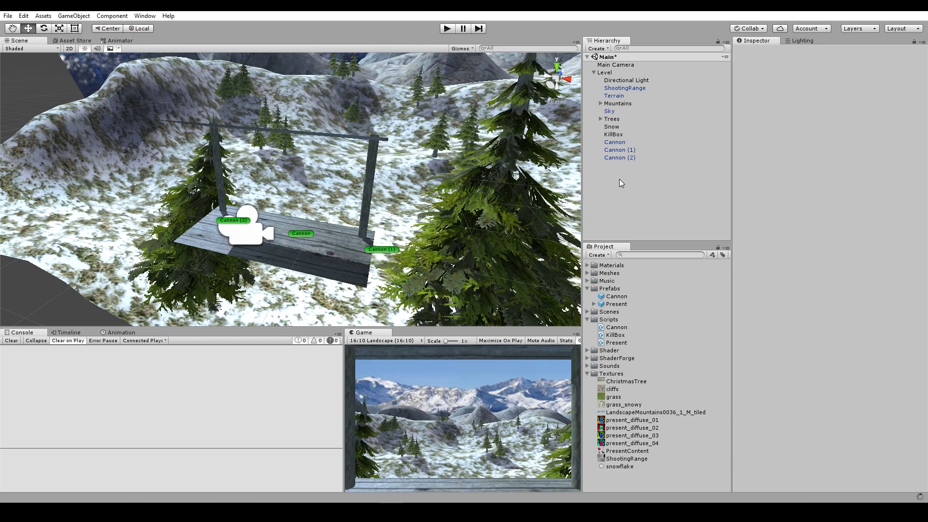
Step: Create an empty GameObject in the Hierarchy named GameMode
{"action": "left_click", "coordinate": [594, 72]}
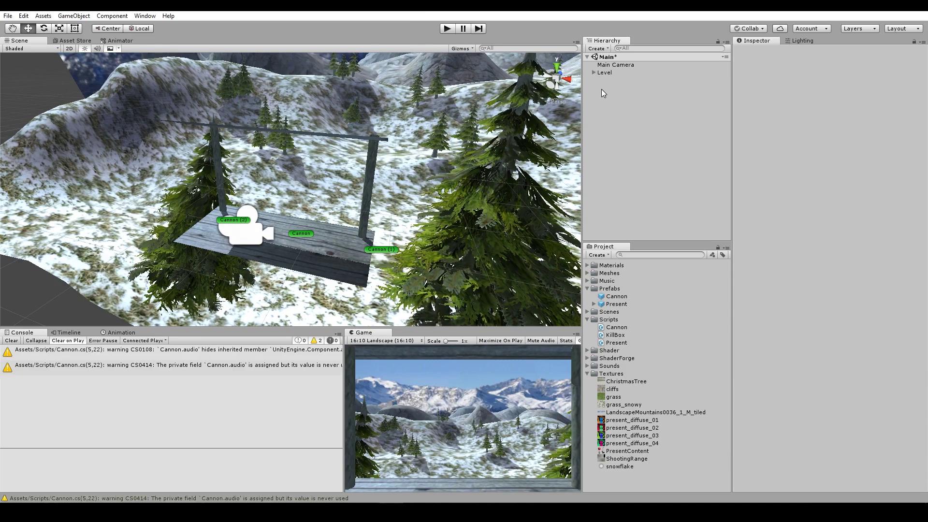
{"action": "right_click", "coordinate": [602, 89]}
{"action": "left_click", "coordinate": [632, 169]}
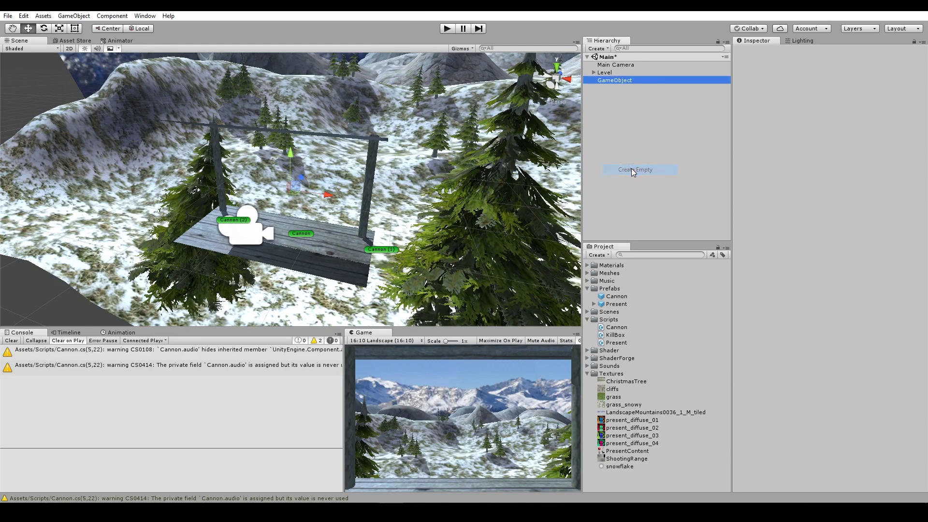
{"action": "type", "text": "Gam"}
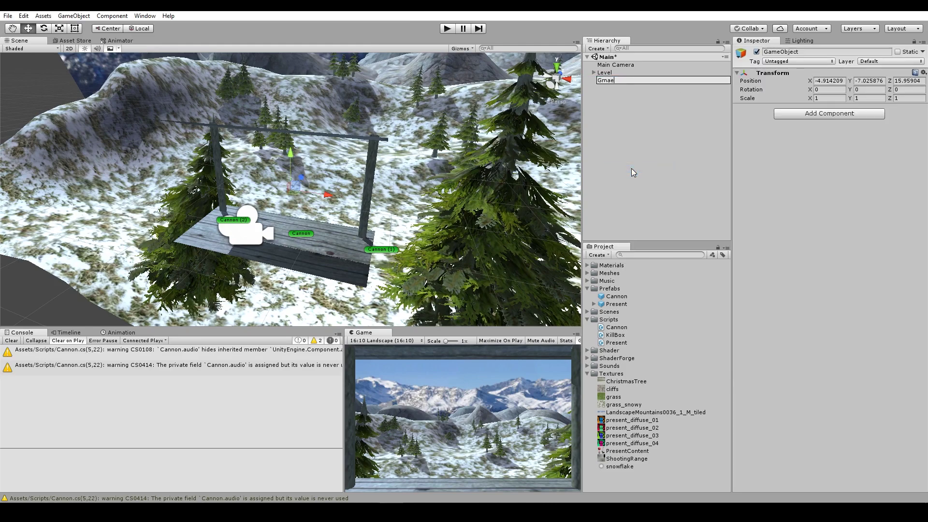
{"action": "type", "text": "eMode"}
{"action": "key", "text": "Return"}
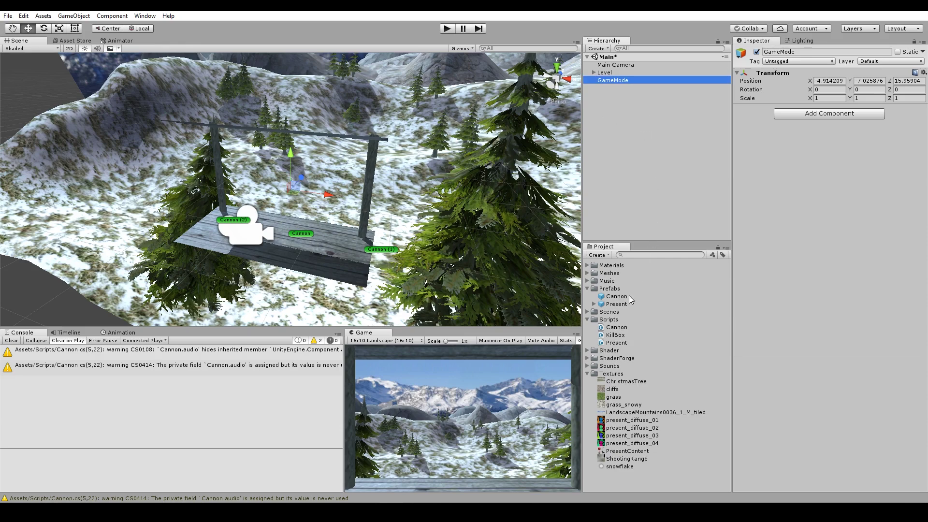
Step: Create a new C# script named GameMode in the Scripts folder
{"action": "right_click", "coordinate": [615, 320]}
{"action": "mouse_move", "coordinate": [643, 128]}
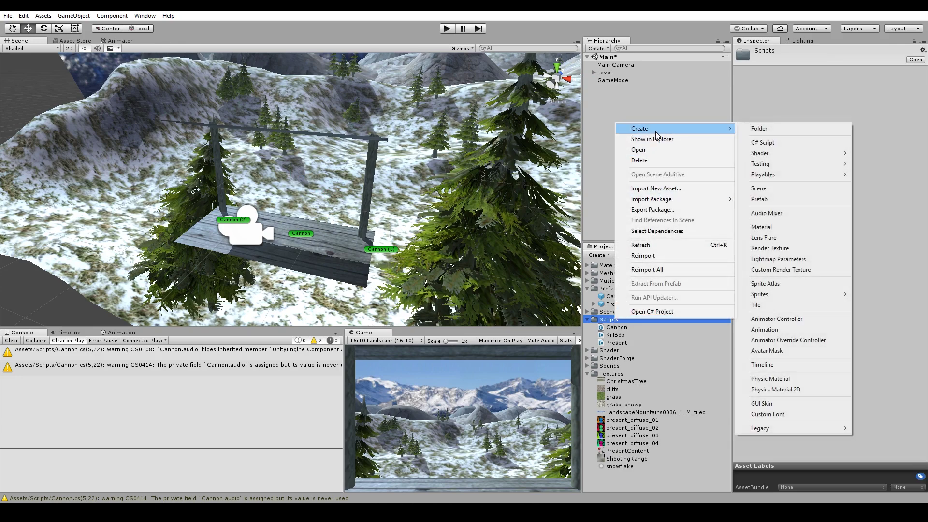
{"action": "left_click", "coordinate": [768, 137]}
{"action": "type", "text": "Ga"}
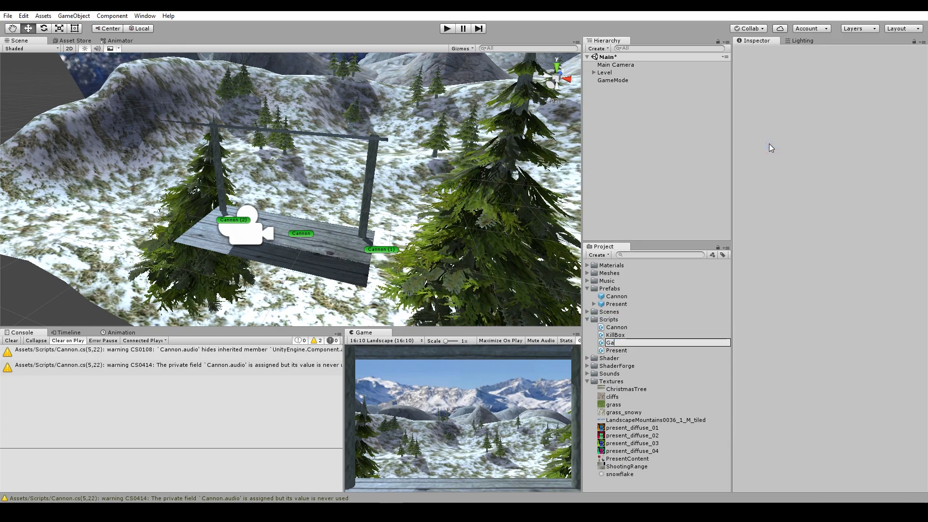
{"action": "type", "text": "meMode"}
{"action": "key", "text": "Return"}
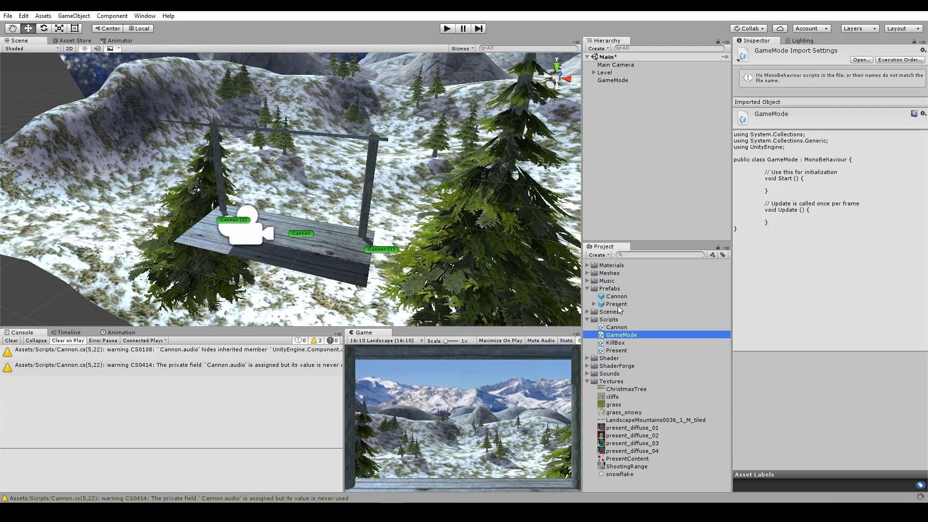
Step: Attach the GameMode script to the GameMode object in the Inspector
{"action": "left_click", "coordinate": [613, 88]}
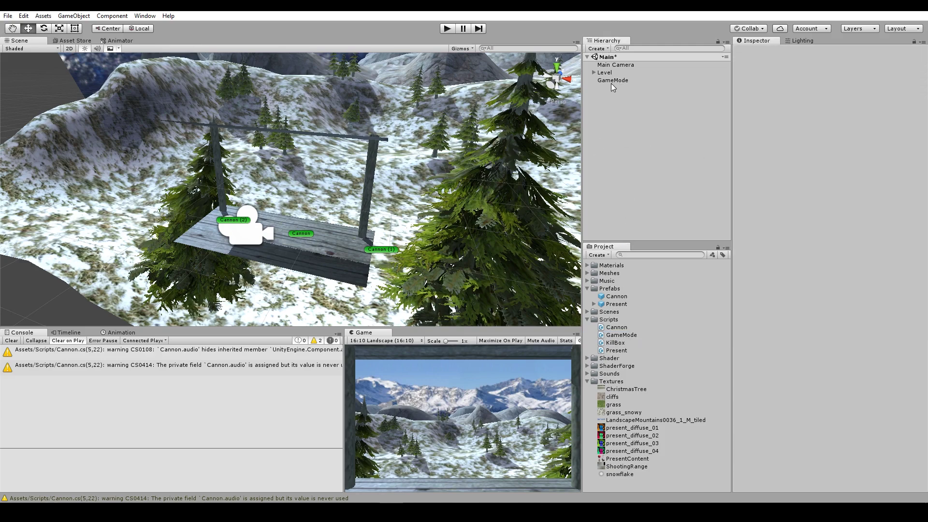
{"action": "left_click", "coordinate": [611, 81]}
{"action": "left_click_drag", "start_coordinate": [621, 335], "coordinate": [804, 212]}
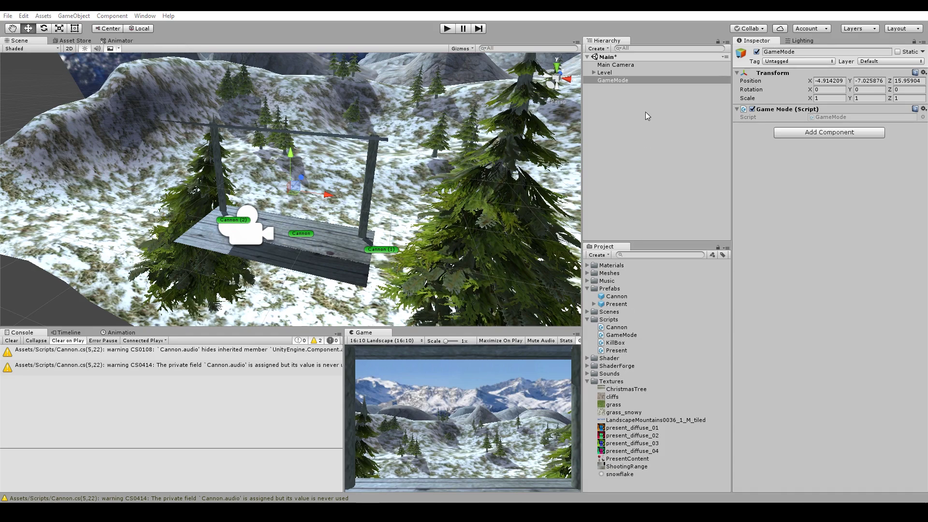
Step: Give the GameMode object a blue label icon
{"action": "left_click", "coordinate": [742, 52]}
{"action": "left_click", "coordinate": [744, 75]}
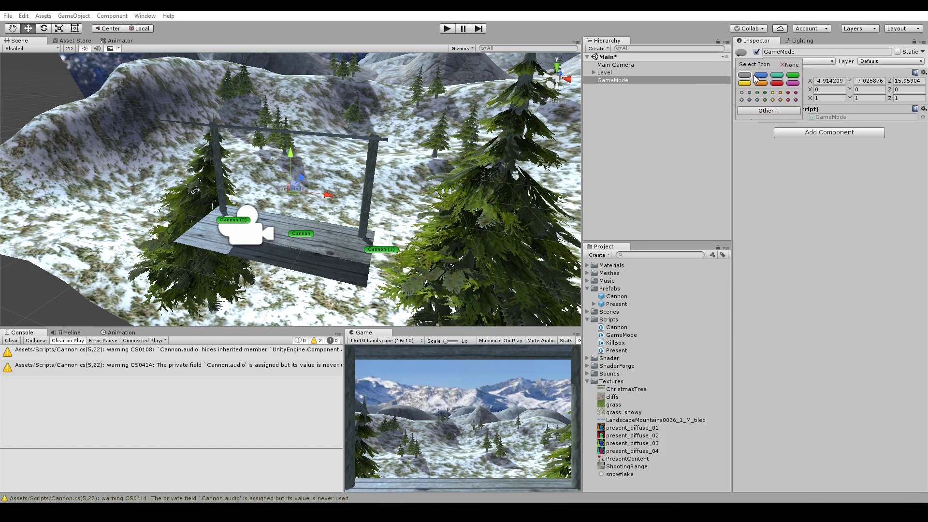
{"action": "left_click", "coordinate": [761, 75]}
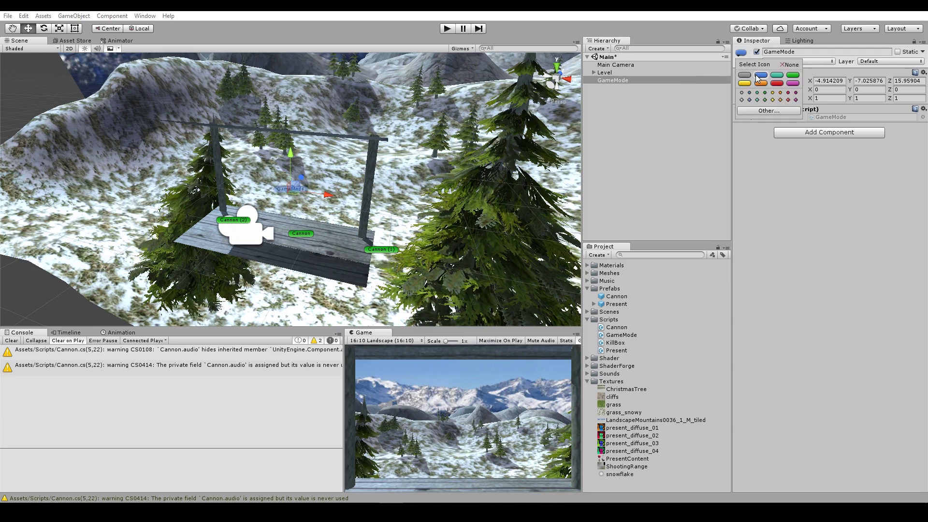
Step: Reset GameMode's Transform so its position returns to the origin
{"action": "left_click", "coordinate": [923, 72]}
{"action": "left_click", "coordinate": [873, 83]}
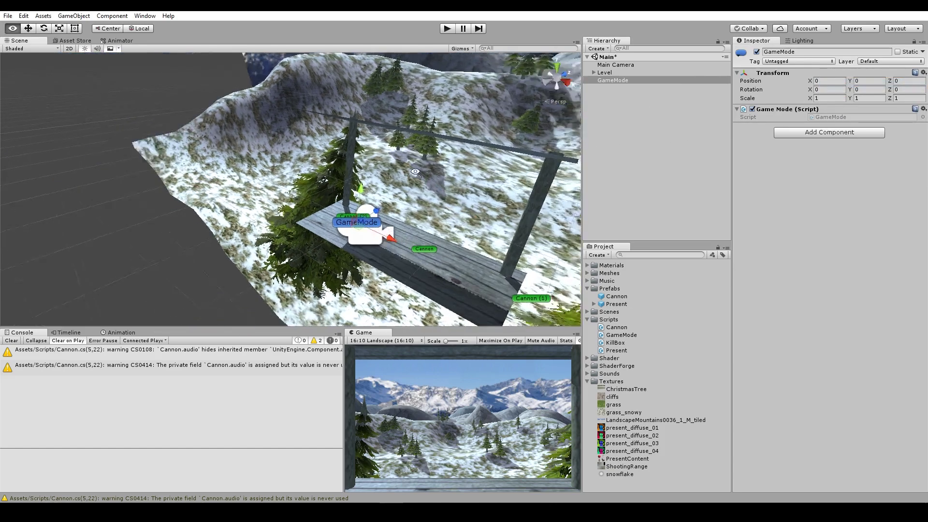
{"action": "left_click_drag", "start_coordinate": [484, 208], "coordinate": [240, 216], "text": "alt"}
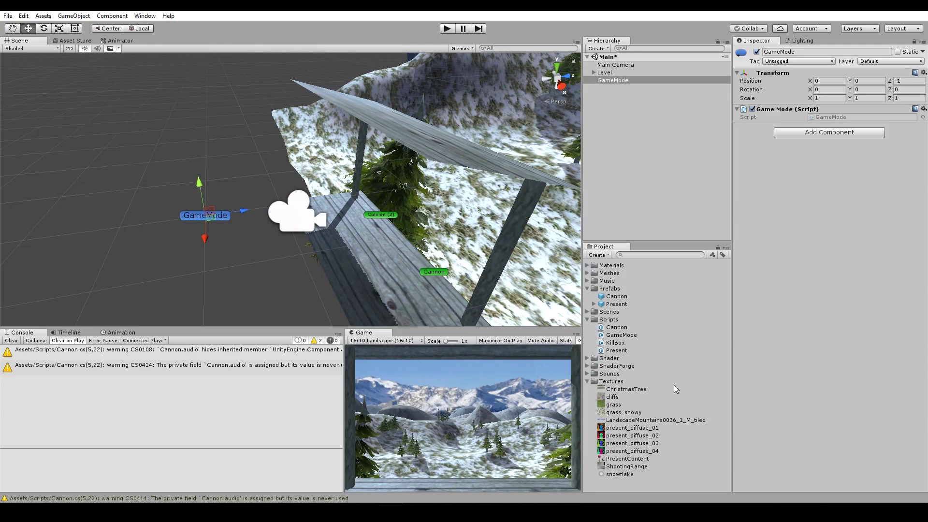
Step: Select the three cannons under Level and add a new Cannon tag
{"action": "left_click", "coordinate": [603, 72]}
{"action": "left_click", "coordinate": [594, 72]}
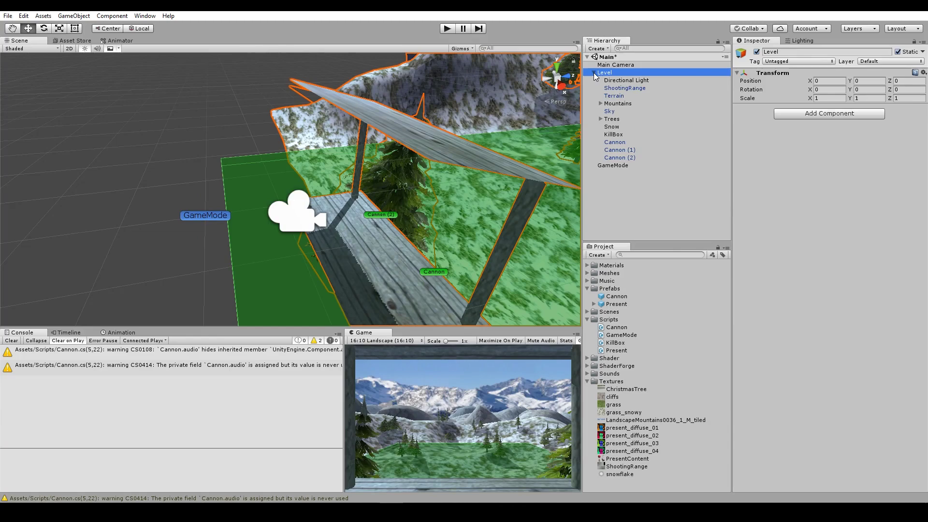
{"action": "left_click", "coordinate": [620, 142]}
{"action": "left_click", "coordinate": [620, 158], "text": "shift"}
{"action": "left_click", "coordinate": [788, 62]}
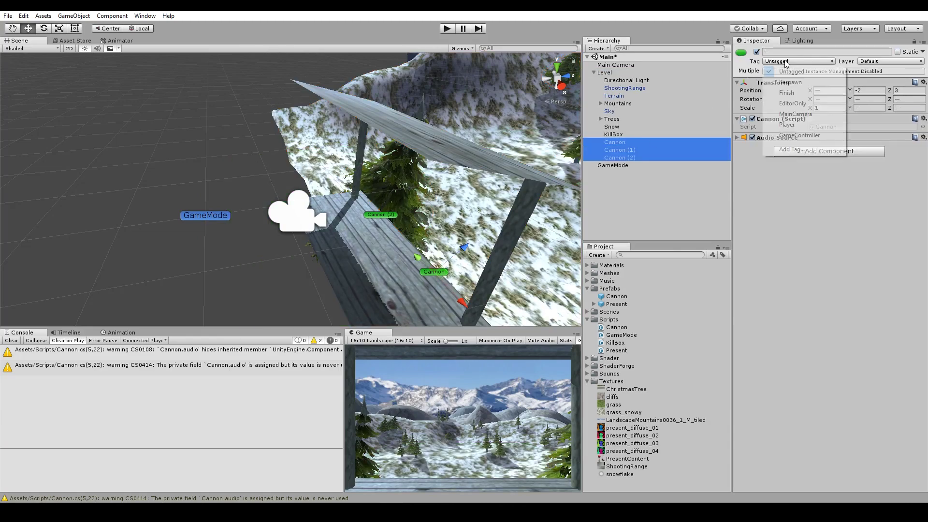
{"action": "left_click", "coordinate": [796, 150]}
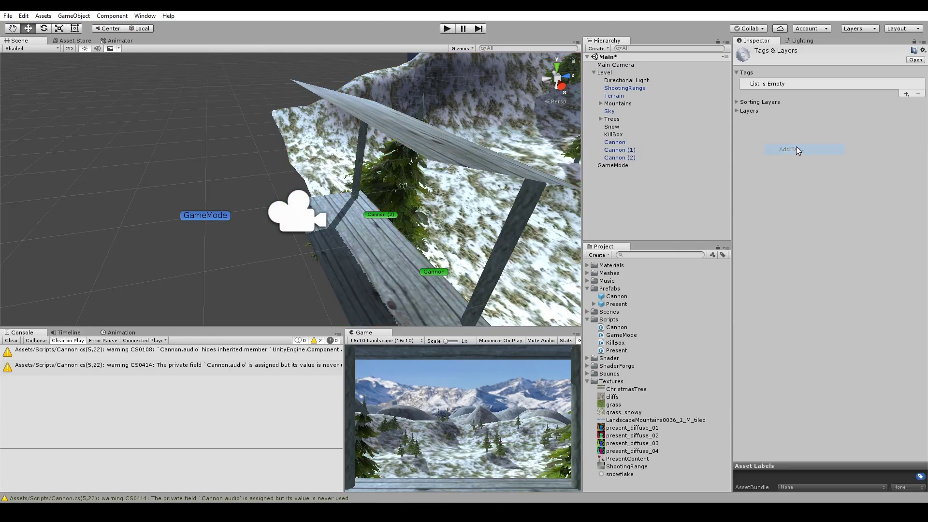
{"action": "left_click", "coordinate": [907, 94]}
{"action": "type", "text": "Cann"}
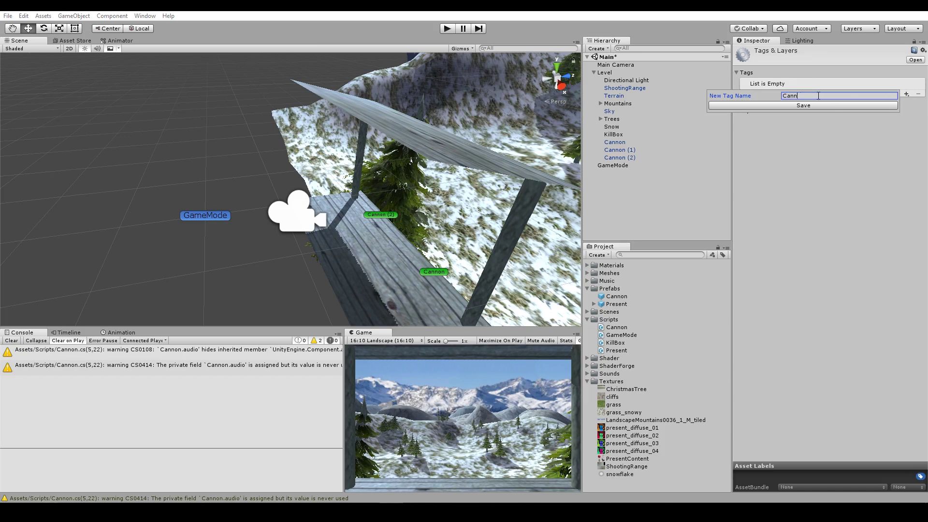
{"action": "type", "text": "on"}
{"action": "key", "text": "Return"}
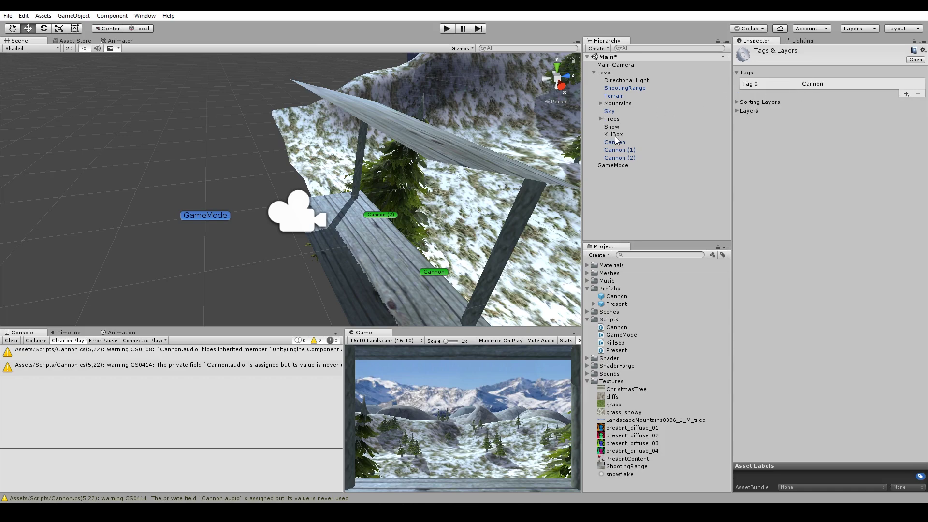
Step: Apply the Cannon tag to all three cannon objects
{"action": "left_click", "coordinate": [614, 142]}
{"action": "left_click", "coordinate": [622, 157], "text": "shift"}
{"action": "left_click", "coordinate": [797, 61]}
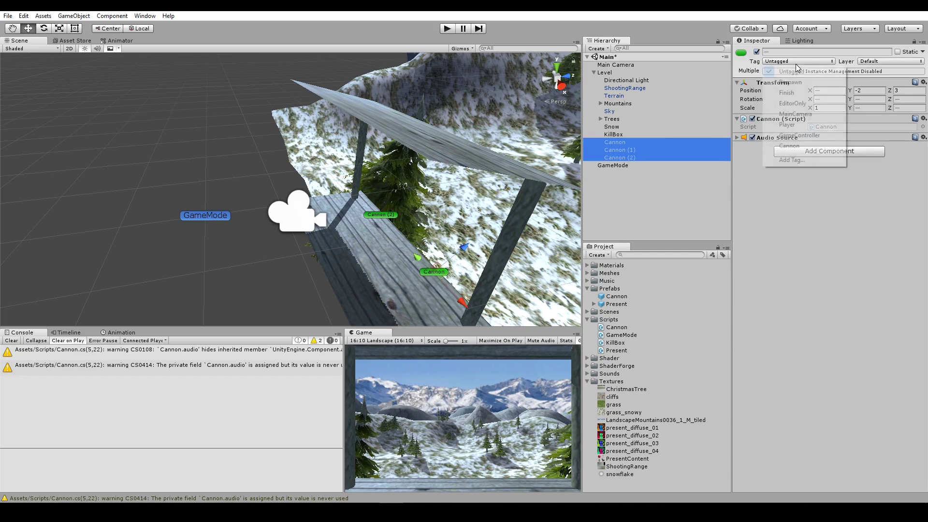
{"action": "left_click", "coordinate": [797, 146]}
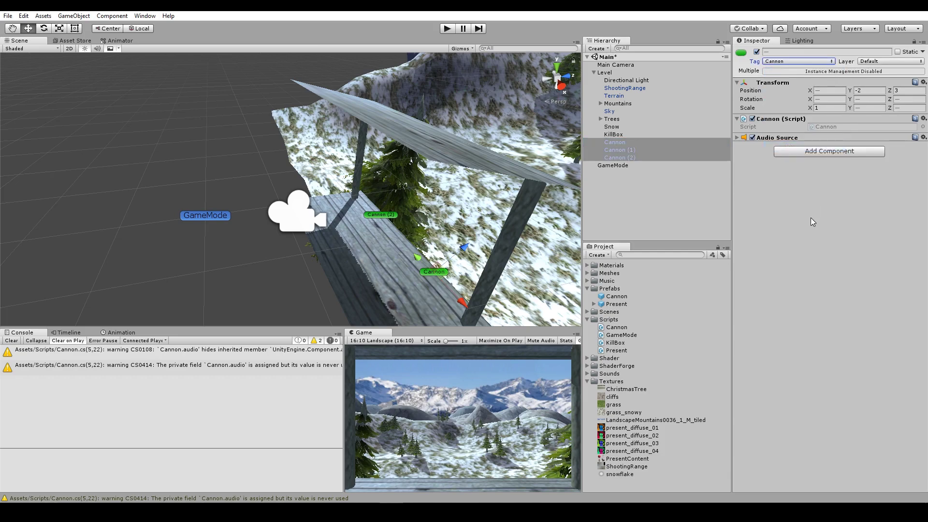
{"action": "left_click", "coordinate": [673, 215]}
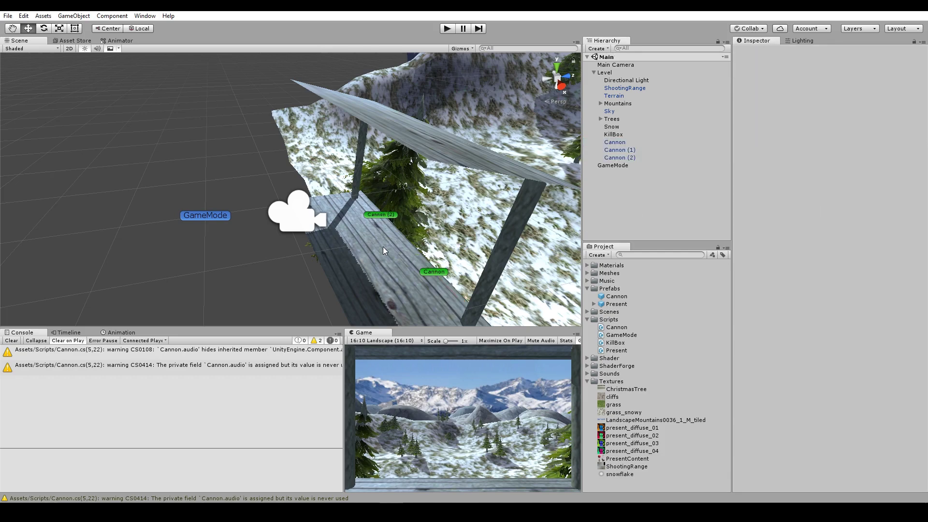
{"action": "key", "text": "alt+Tab"}
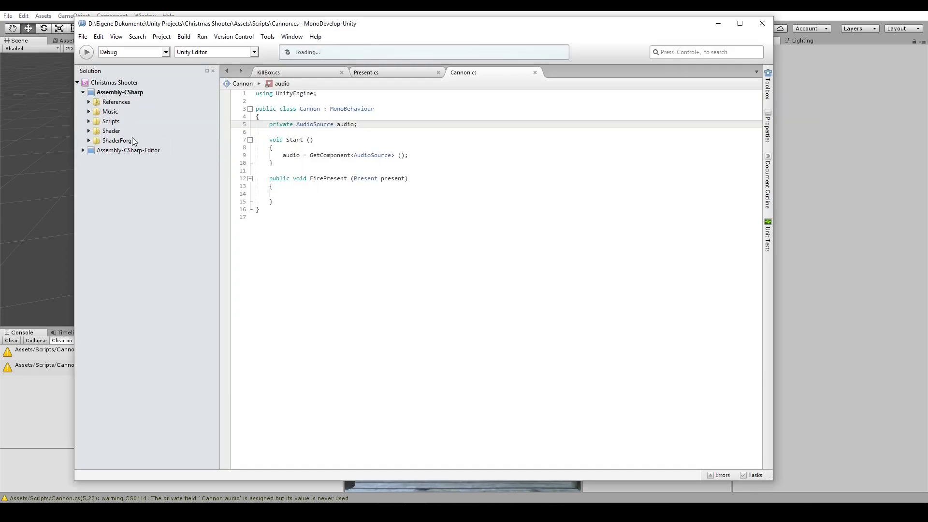
Step: Open GameMode.cs and delete the default Start and Update stubs
{"action": "left_click", "coordinate": [89, 121]}
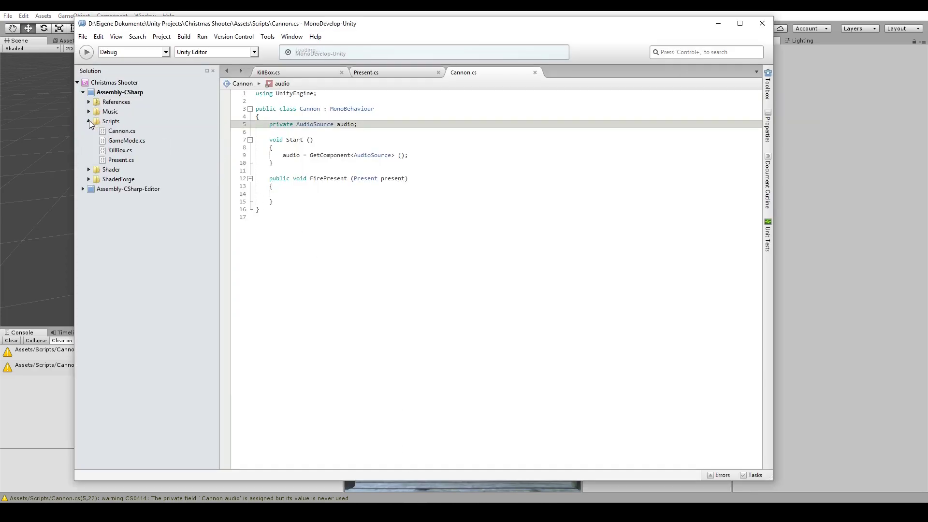
{"action": "double_click", "coordinate": [127, 140]}
{"action": "left_click_drag", "start_coordinate": [289, 132], "coordinate": [340, 206]}
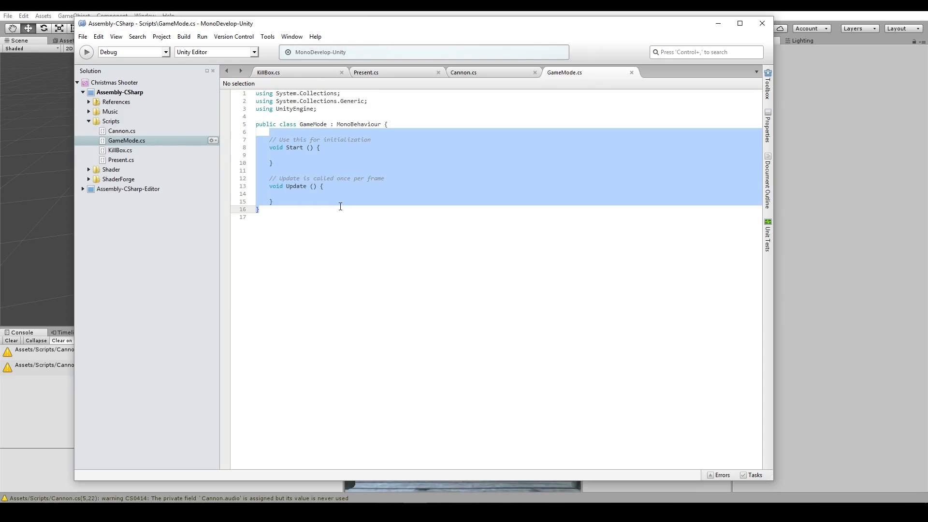
{"action": "key", "text": "Delete"}
Step: Remove the System.Collections using lines, keeping only UnityEngine, and save
{"action": "key", "text": "ctrl+i"}
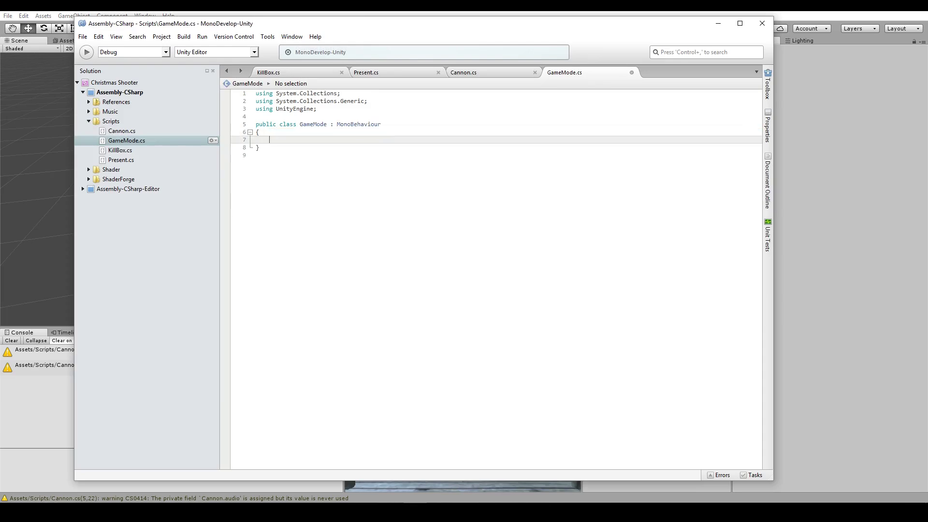
{"action": "left_click", "coordinate": [269, 124]}
{"action": "left_click_drag", "start_coordinate": [255, 116], "coordinate": [256, 92]}
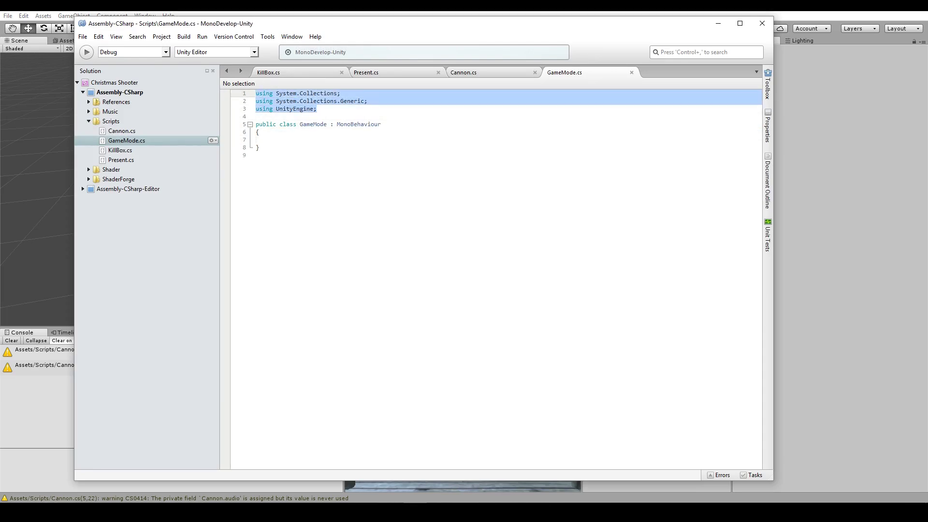
{"action": "key", "text": "Delete"}
{"action": "key", "text": "Delete"}
{"action": "key", "text": "Return"}
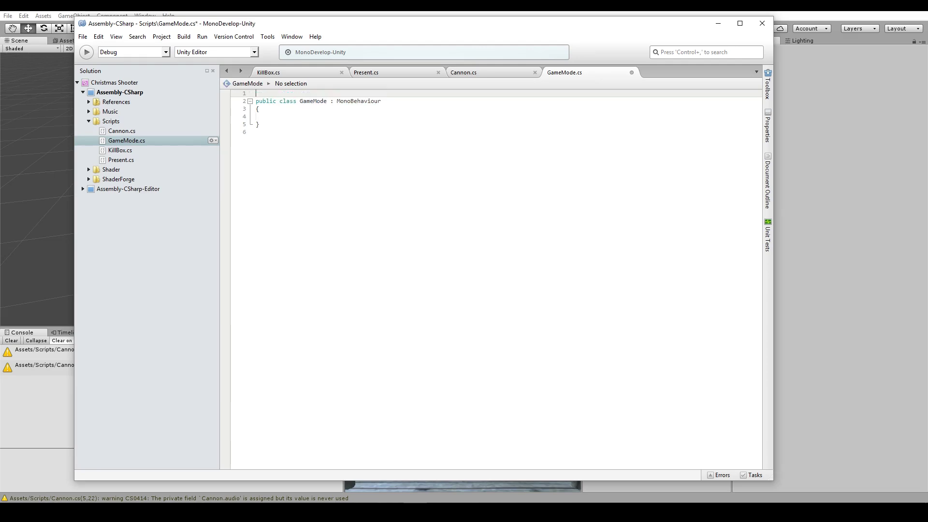
{"action": "key", "text": "Return"}
{"action": "key", "text": "ctrl+z"}
{"action": "key", "text": "shift+Down"}
{"action": "key", "text": "shift+Down"}
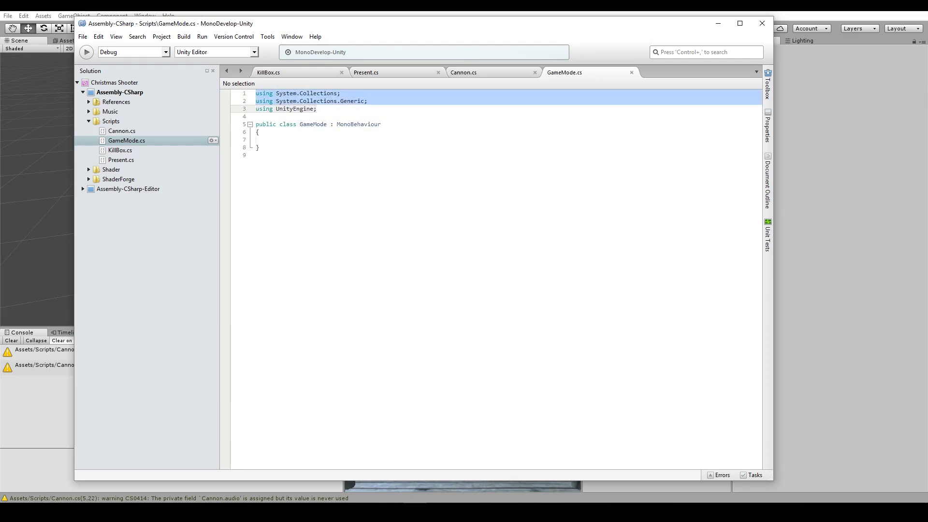
{"action": "key", "text": "Delete"}
{"action": "key", "text": "ctrl+s"}
Step: Write an empty one-line 'void Start() {}' method with blank lines below
{"action": "key", "text": "Down"}
{"action": "key", "text": "Down"}
{"action": "key", "text": "Down"}
{"action": "key", "text": "Down"}
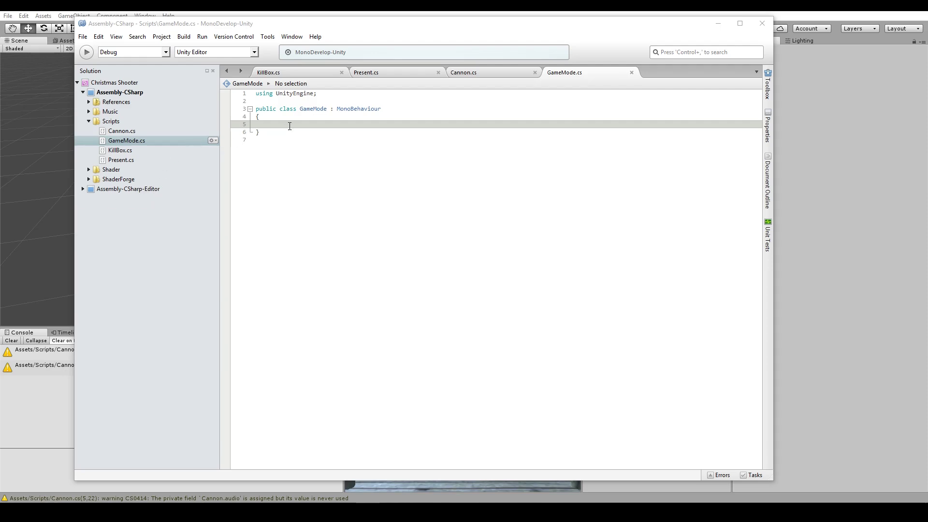
{"action": "left_click", "coordinate": [319, 124]}
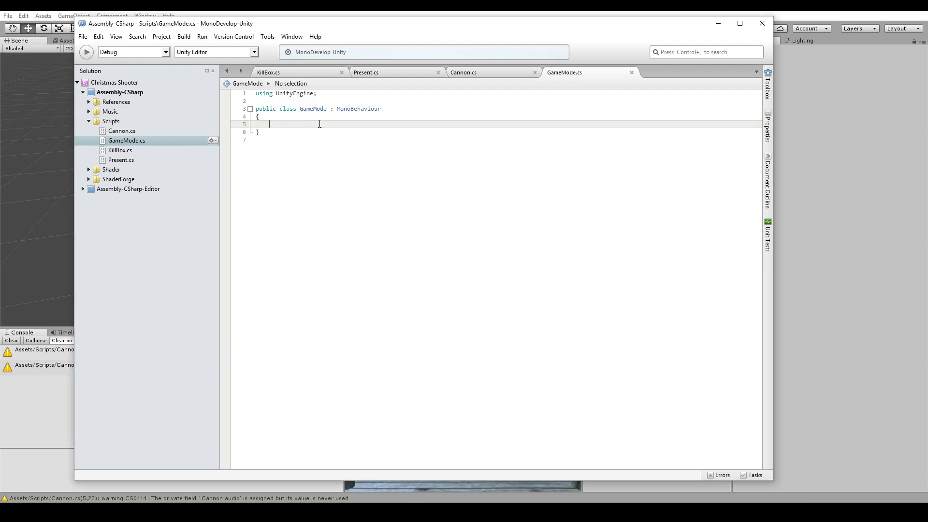
{"action": "type", "text": "void Star"}
{"action": "type", "text": "t()"}
{"action": "key", "text": "Return"}
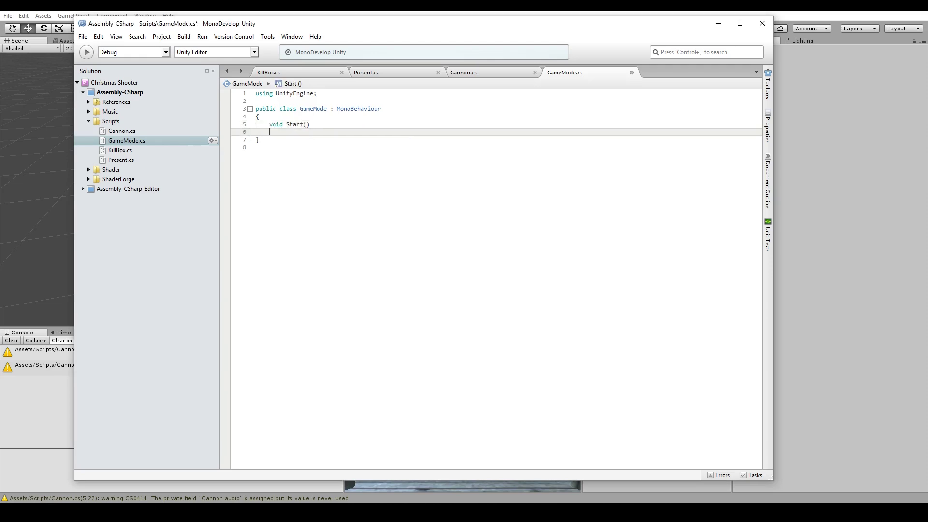
{"action": "type", "text": "{"}
{"action": "key", "text": "Return"}
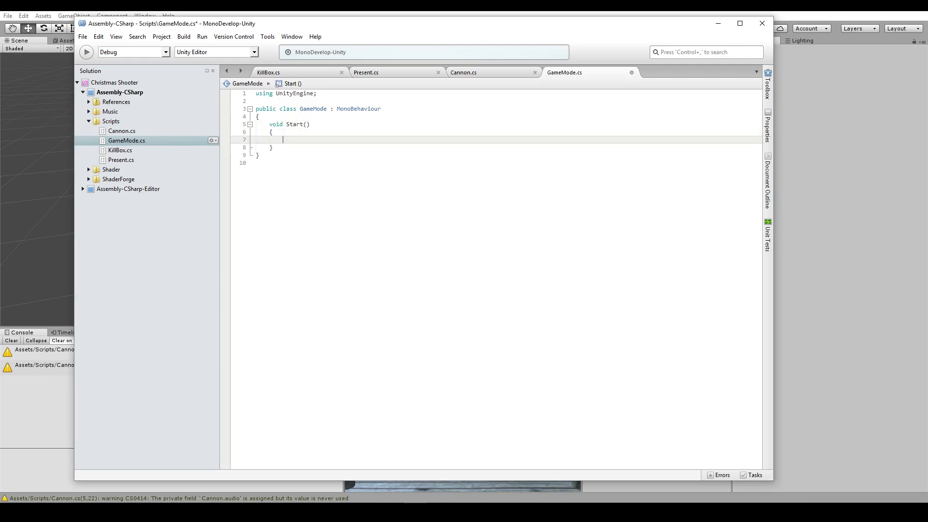
{"action": "key", "text": "ctrl+z"}
{"action": "key", "text": "ctrl+z"}
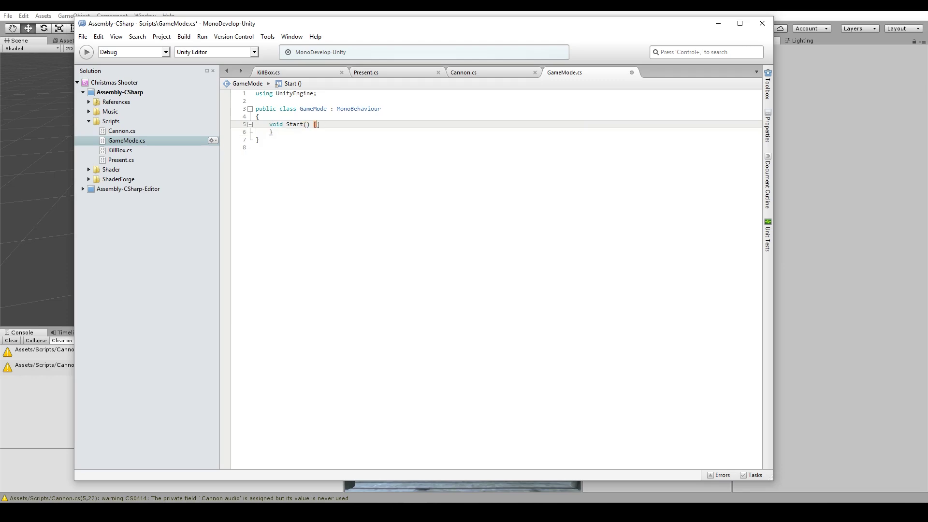
{"action": "type", "text": "{"}
{"action": "key", "text": "ctrl+z"}
{"action": "key", "text": "Return"}
{"action": "type", "text": "}"}
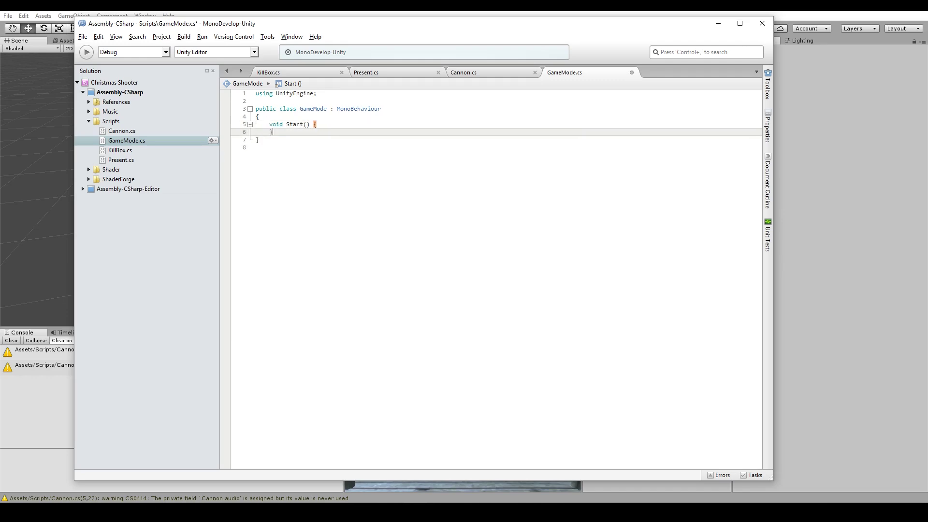
{"action": "key", "text": "BackSpace"}
{"action": "key", "text": "BackSpace"}
{"action": "type", "text": "}"}
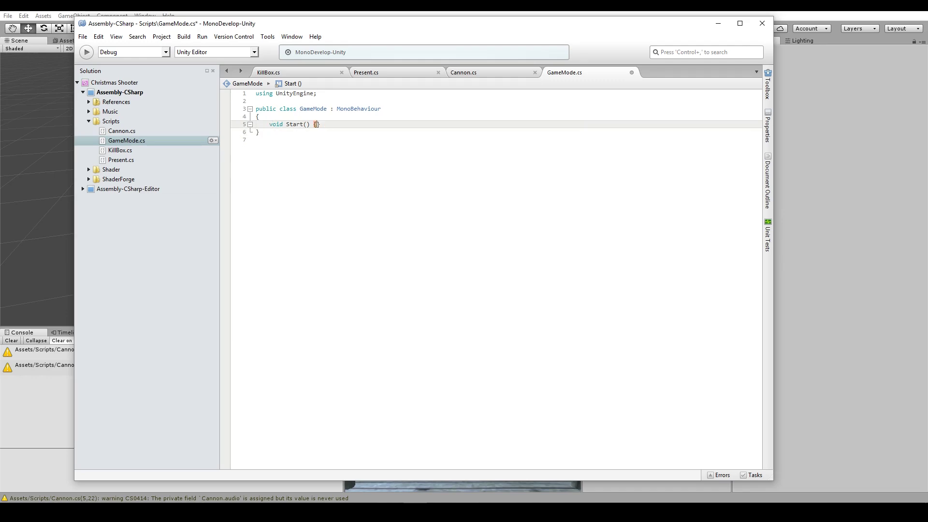
{"action": "key", "text": "Return"}
{"action": "key", "text": "Return"}
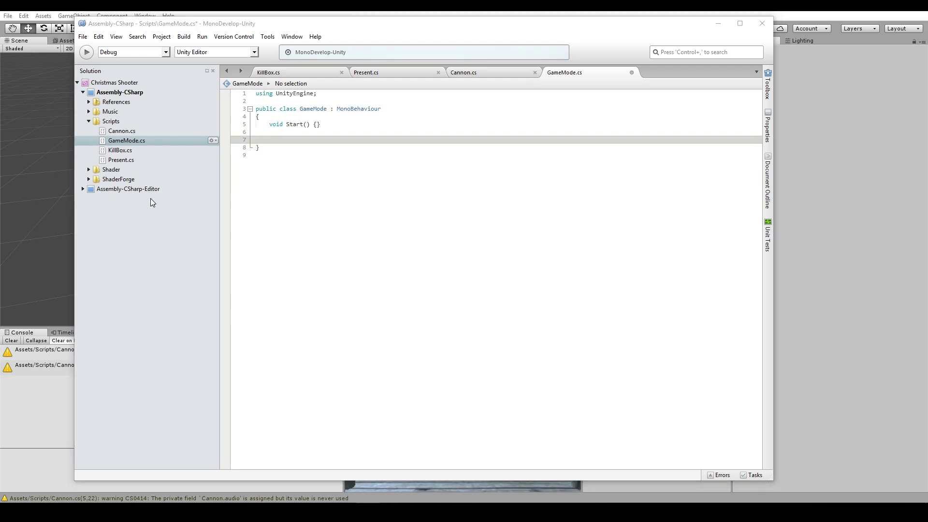
Step: Add an empty private ResetGame() method and begin a private NewGame() method
{"action": "left_click", "coordinate": [301, 139]}
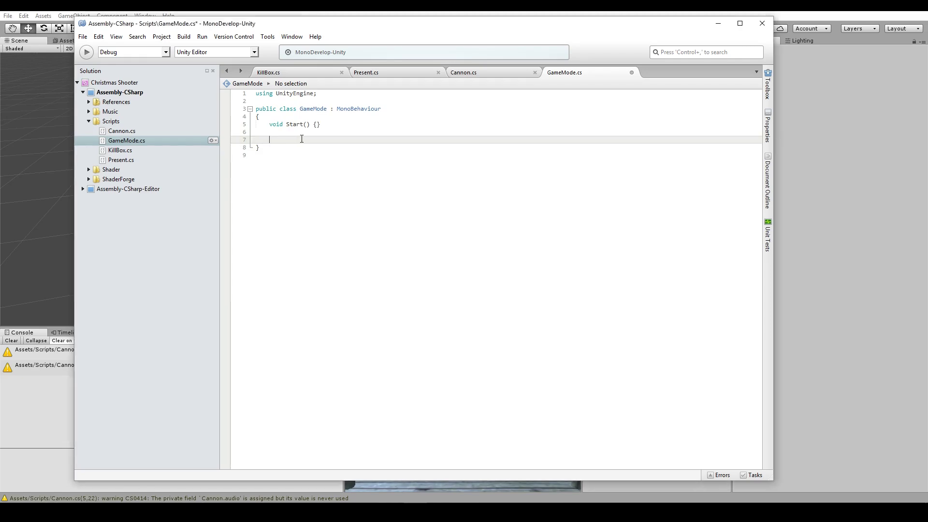
{"action": "type", "text": "private void R"}
{"action": "type", "text": "esetGame"}
{"action": "type", "text": "private"}
{"action": "type", "text": "{"}
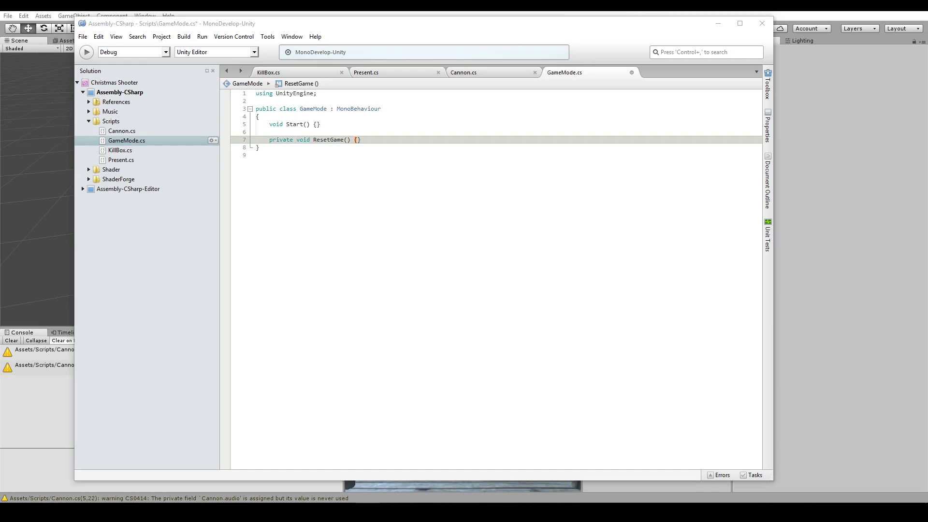
{"action": "left_click", "coordinate": [328, 125]}
{"action": "left_click", "coordinate": [401, 138]}
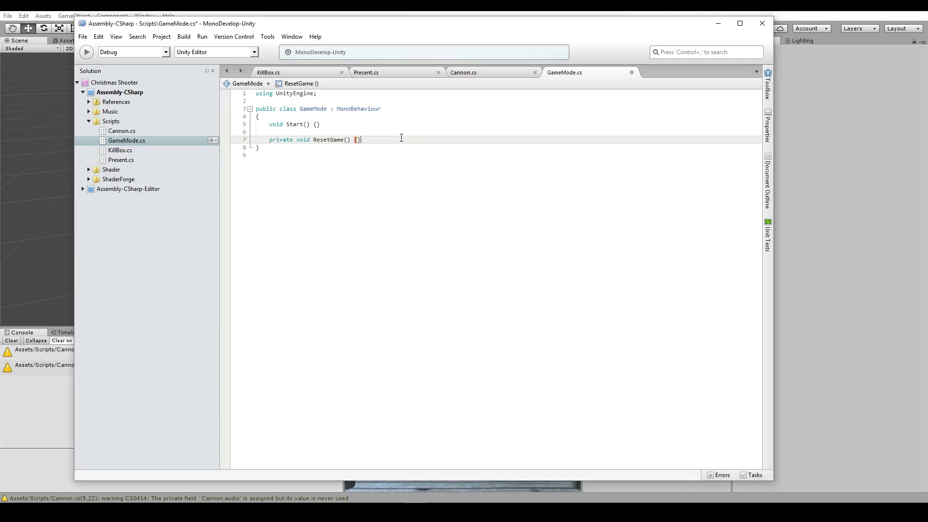
{"action": "key", "text": "Return"}
{"action": "key", "text": "Return"}
{"action": "type", "text": "private "}
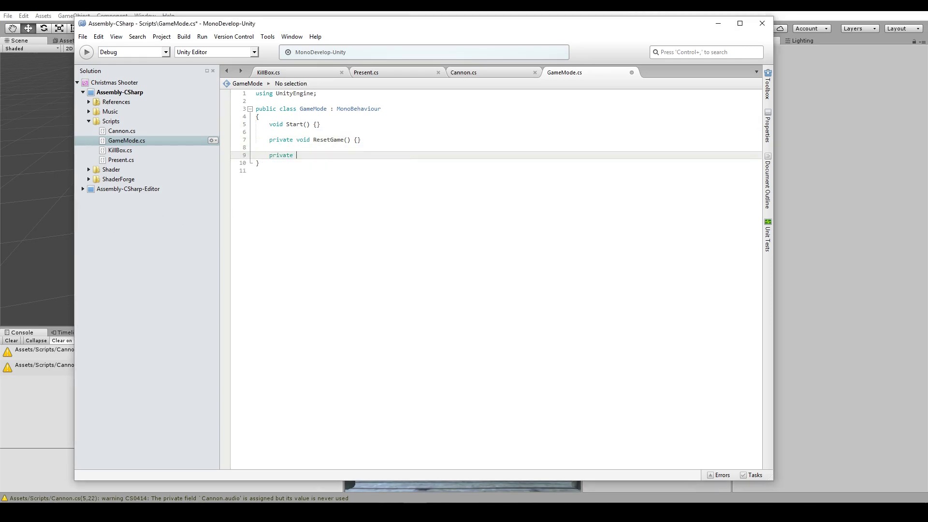
{"action": "type", "text": "v"}
{"action": "key", "text": "space"}
{"action": "type", "text": "NewGame"}
{"action": "type", "text": "() {"}
Step: Move the NewGame() declaration above ResetGame() and clear leftover blank lines
{"action": "key", "text": "shift+Home"}
{"action": "key", "text": "alt+Up"}
{"action": "key", "text": "alt+Up"}
{"action": "key", "text": "Return"}
{"action": "key", "text": "Home"}
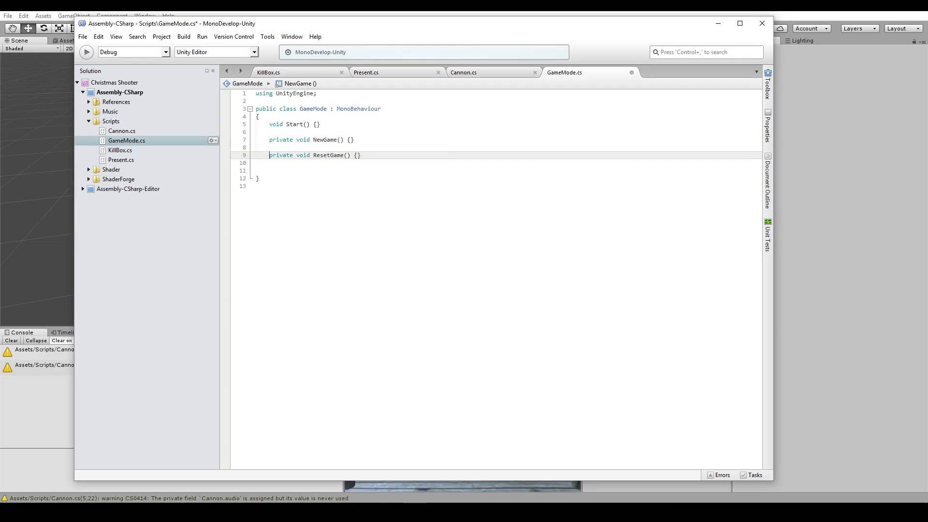
{"action": "key", "text": "End"}
{"action": "key", "text": "Delete"}
{"action": "key", "text": "Delete"}
Step: Make NewGame() call ResetGame(); and add blank lines after ResetGame()
{"action": "key", "text": "Up"}
{"action": "key", "text": "Up"}
{"action": "key", "text": "End"}
{"action": "key", "text": "Left"}
{"action": "key", "text": "Return"}
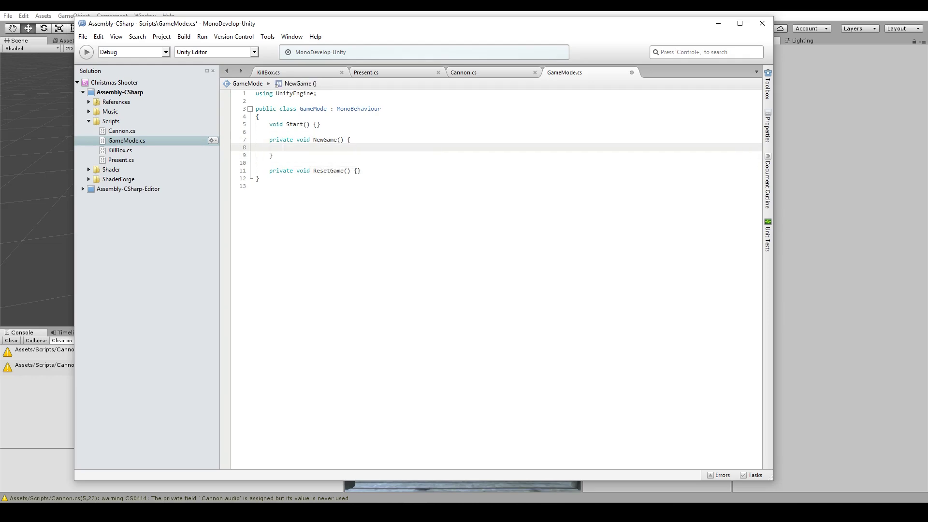
{"action": "type", "text": "ResetGa"}
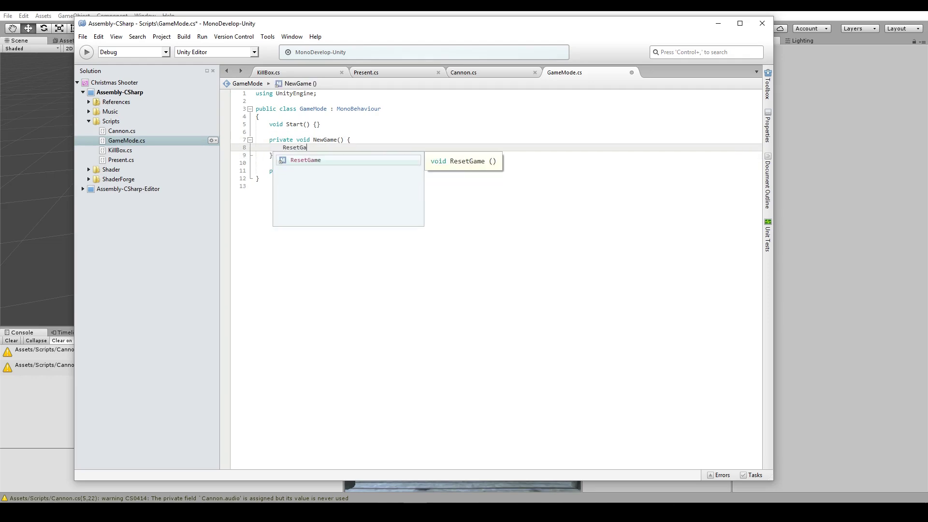
{"action": "key", "text": "Return"}
{"action": "type", "text": "();"}
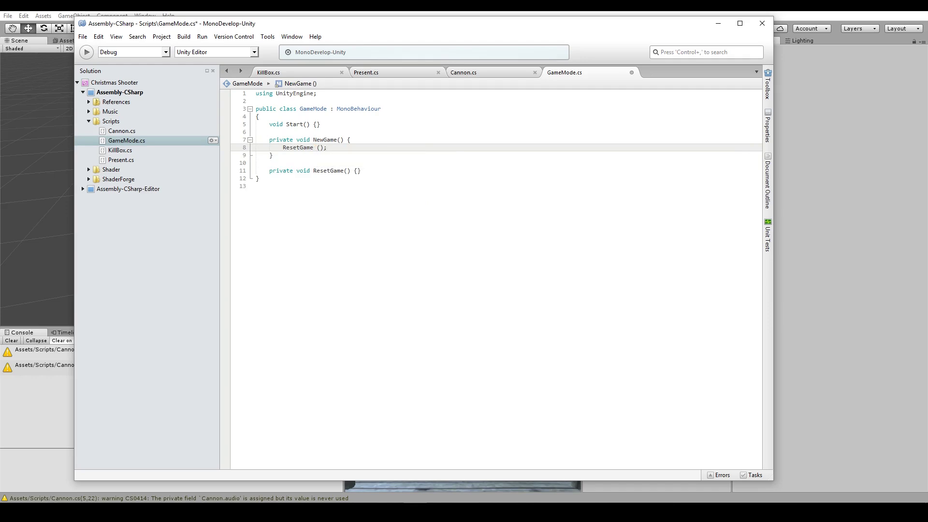
{"action": "key", "text": "Down"}
{"action": "key", "text": "Down"}
{"action": "key", "text": "Down"}
{"action": "key", "text": "End"}
{"action": "key", "text": "Return"}
{"action": "key", "text": "Return"}
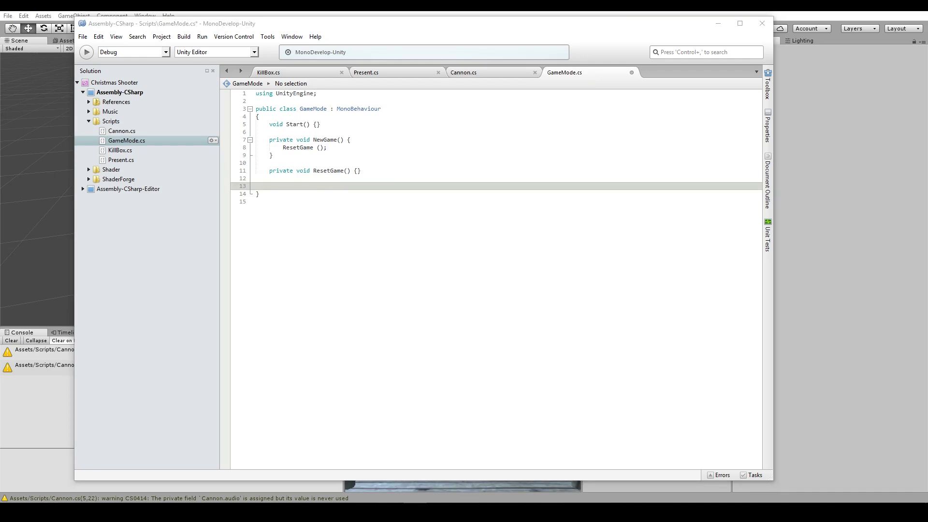
{"action": "left_click", "coordinate": [333, 188]}
Step: Add an empty private void Quit() method below NewGame() and save
{"action": "left_click", "coordinate": [303, 154]}
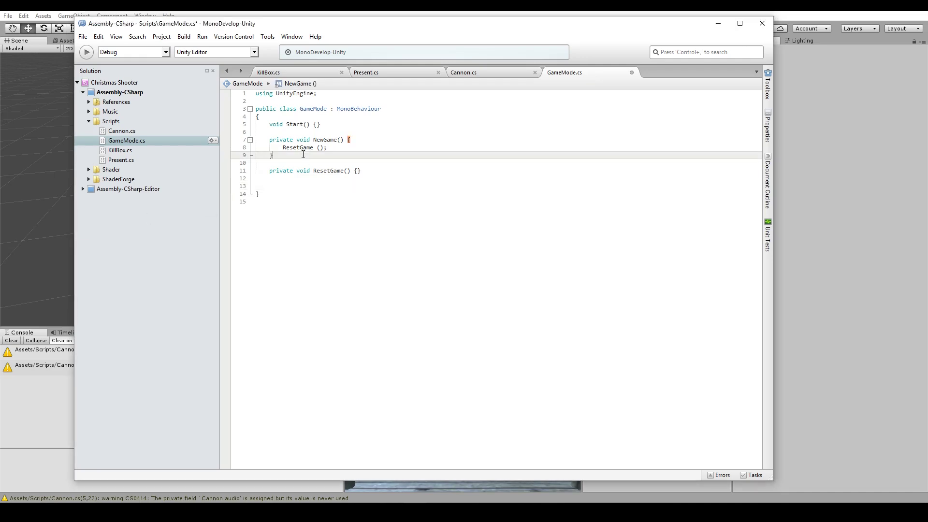
{"action": "key", "text": "Return"}
{"action": "key", "text": "Return"}
{"action": "type", "text": "private void"}
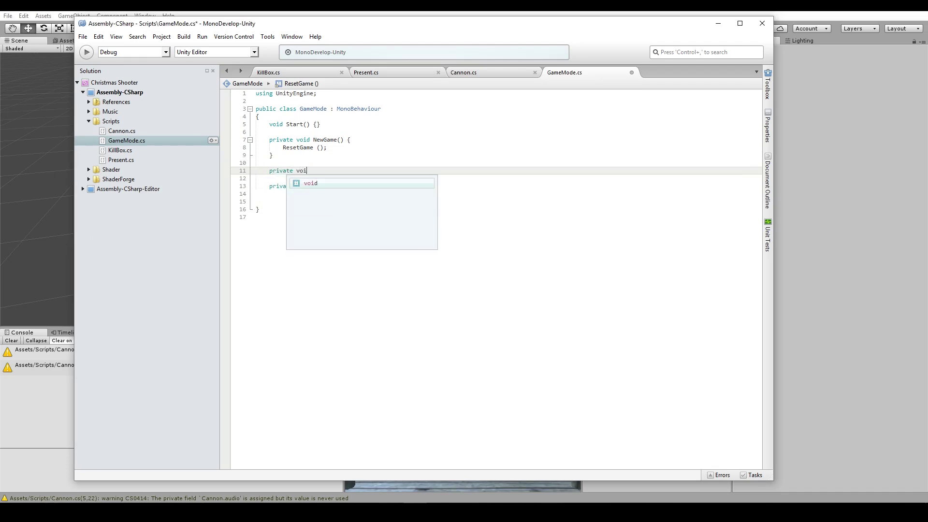
{"action": "type", "text": " Q"}
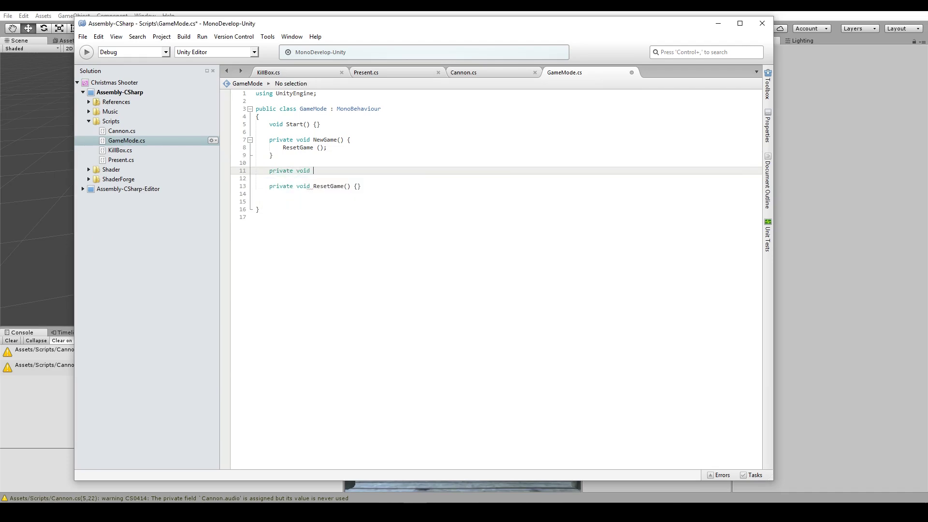
{"action": "type", "text": "uit"}
{"action": "type", "text": "()"}
{"action": "key", "text": "Return"}
{"action": "type", "text": "{"}
{"action": "key", "text": "Return"}
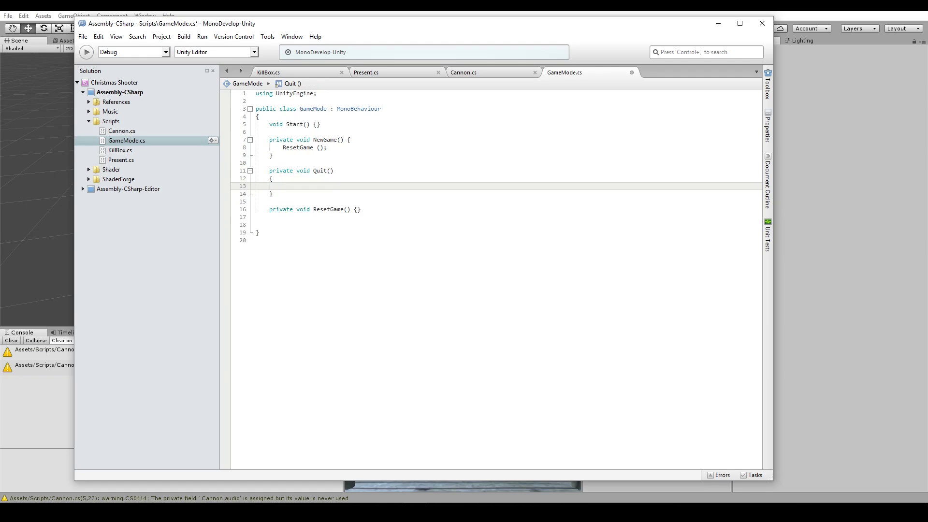
{"action": "key", "text": "ctrl+s"}
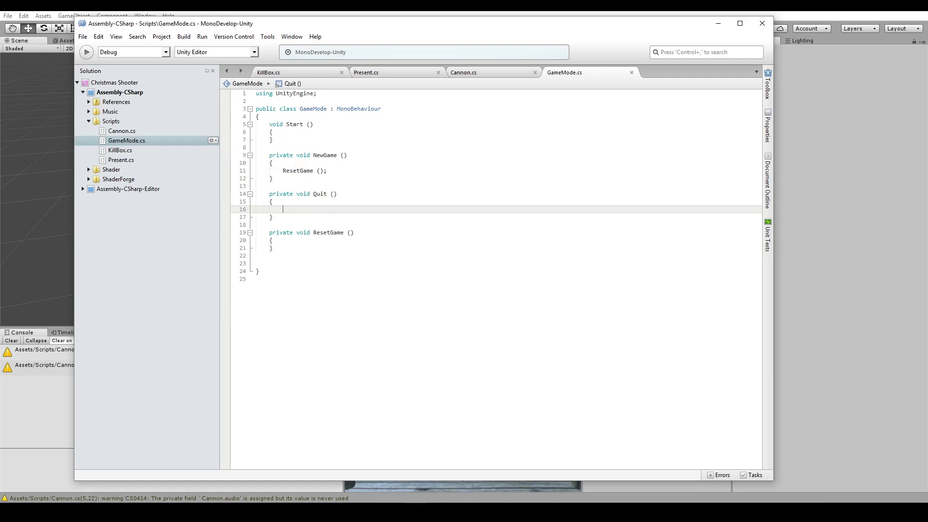
Step: Inside Quit(), add #if UNITY_EDITOR with UnityEditor.EditorApplication.isPlaying = false;
{"action": "type", "text": "#Unity"}
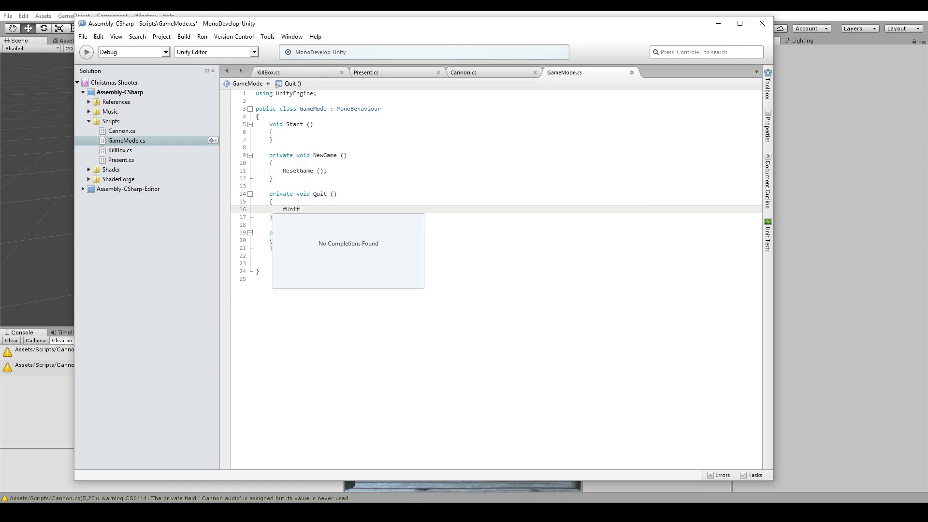
{"action": "key", "text": "BackSpace"}
{"action": "key", "text": "BackSpace"}
{"action": "key", "text": "BackSpace"}
{"action": "type", "text": "if "}
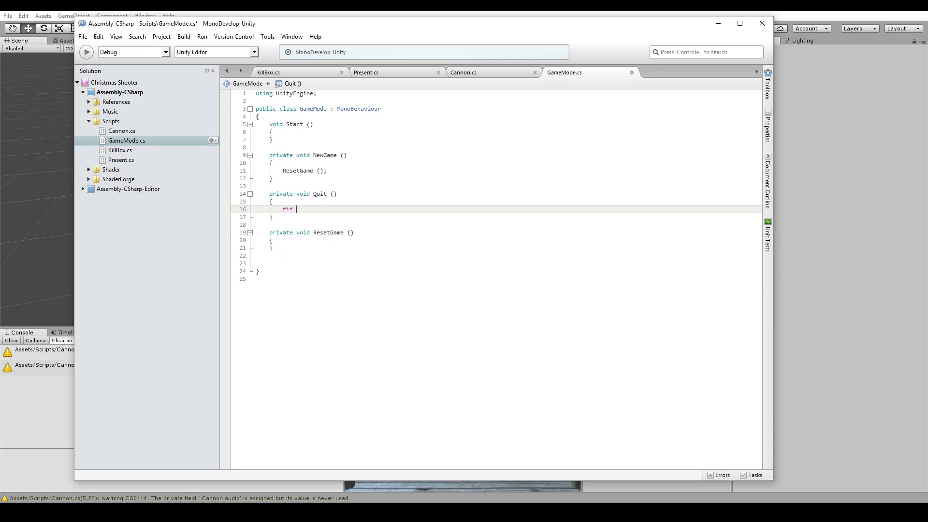
{"action": "type", "text": "UNI"}
{"action": "type", "text": "TY_EDITOR"}
{"action": "key", "text": "Return"}
{"action": "key", "text": "Return"}
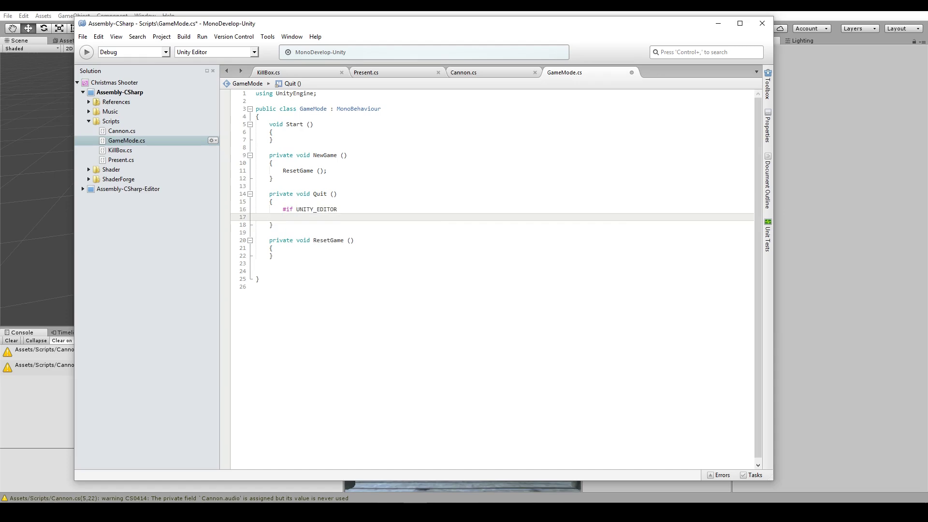
{"action": "type", "text": "Unit"}
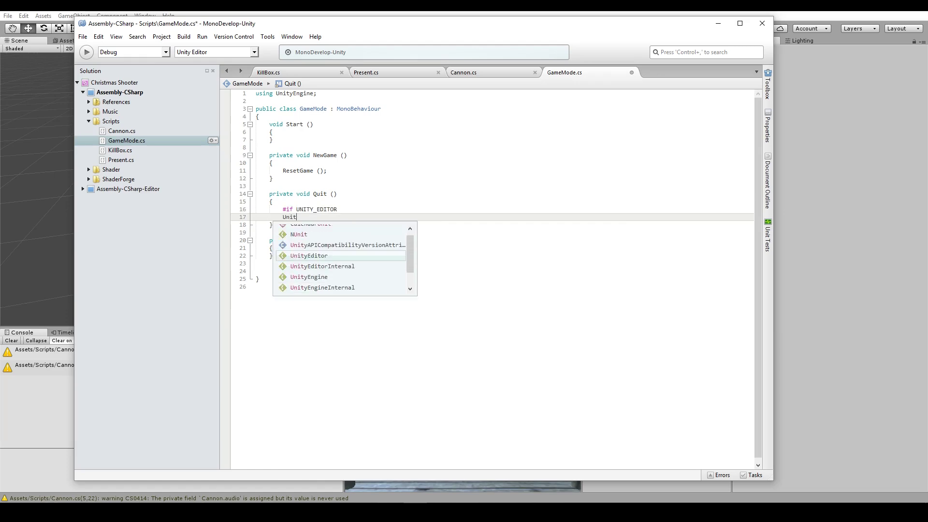
{"action": "type", "text": "yEditor."}
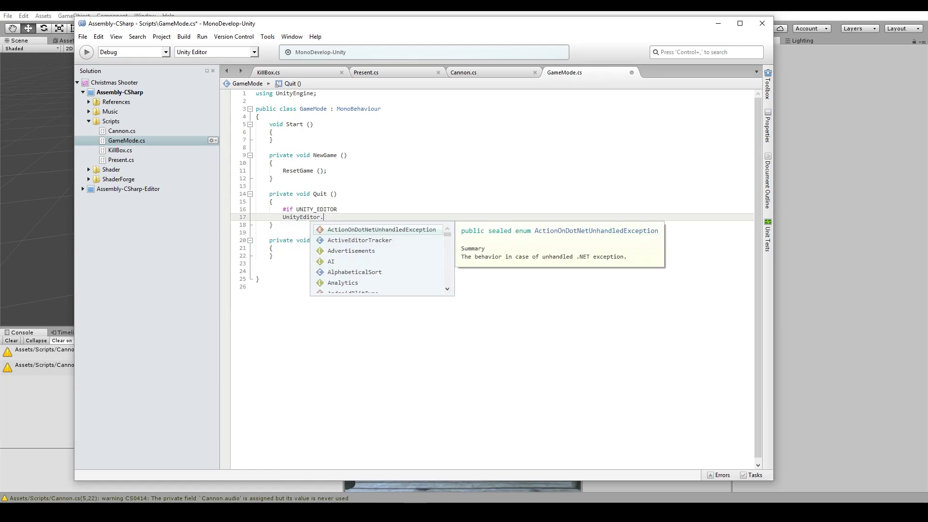
{"action": "type", "text": "EditorA"}
{"action": "key", "text": "Return"}
{"action": "type", "text": "."}
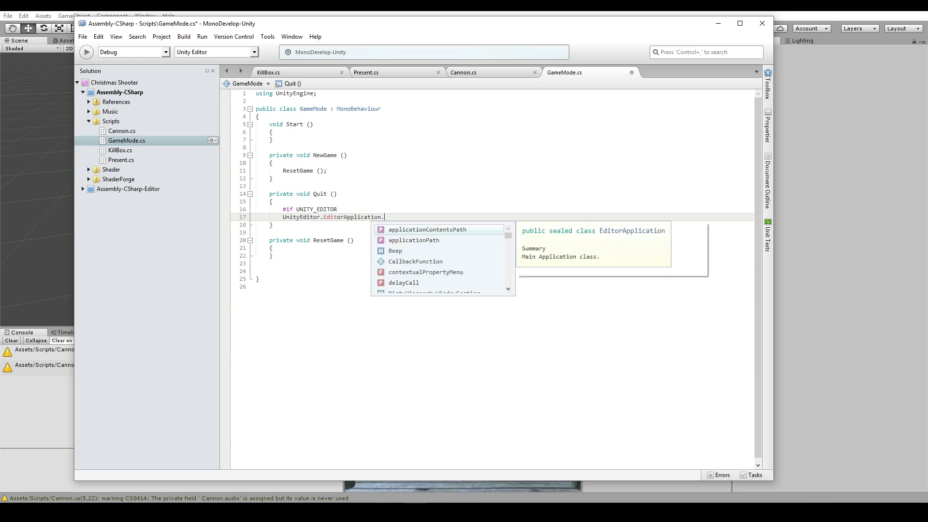
{"action": "type", "text": "runn"}
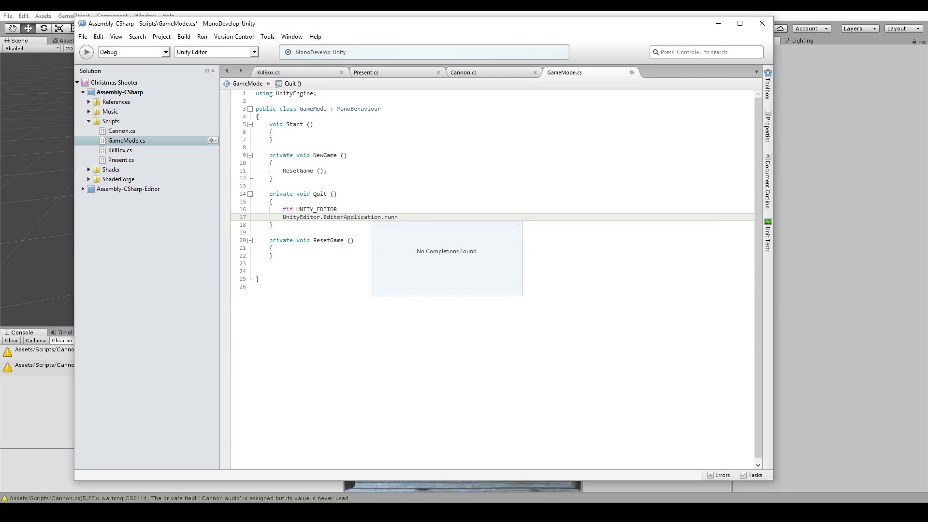
{"action": "key", "text": "BackSpace"}
{"action": "key", "text": "BackSpace"}
{"action": "key", "text": "BackSpace"}
{"action": "key", "text": "BackSpace"}
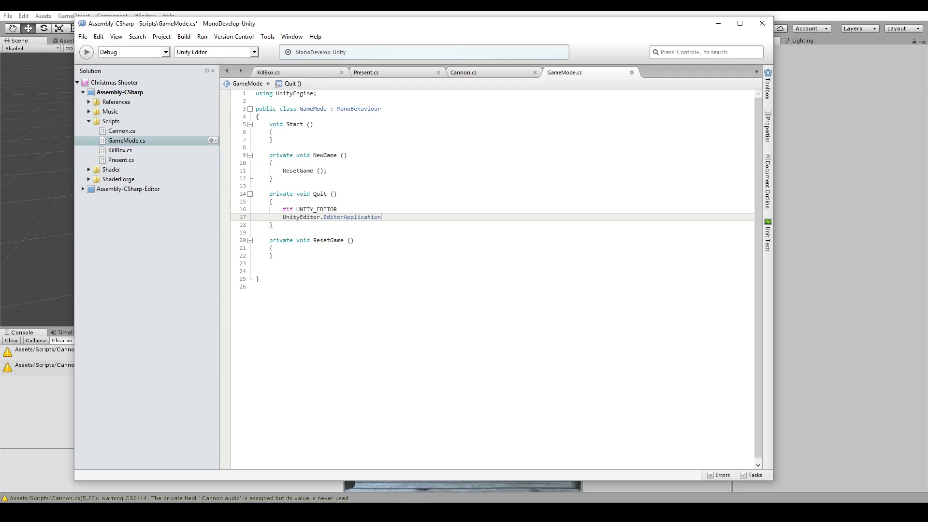
{"action": "type", "text": ".is"}
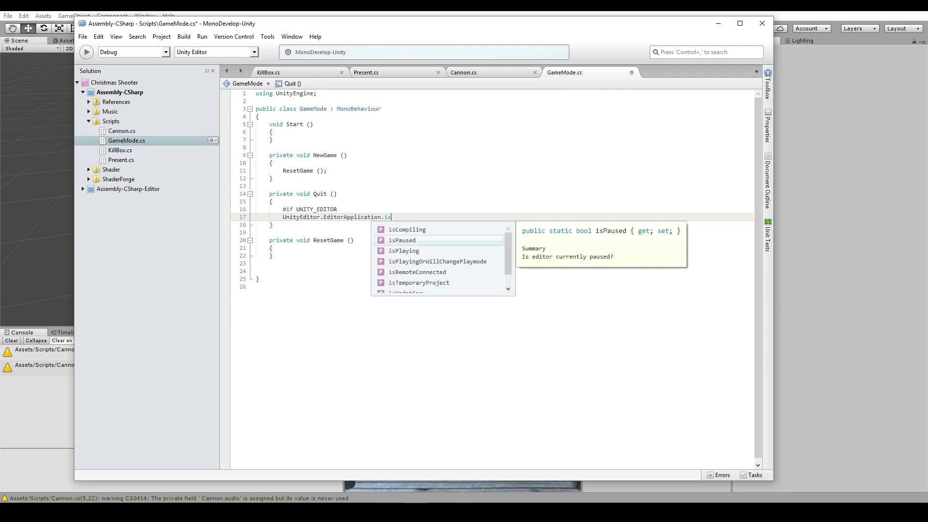
{"action": "key", "text": "Down"}
{"action": "key", "text": "Return"}
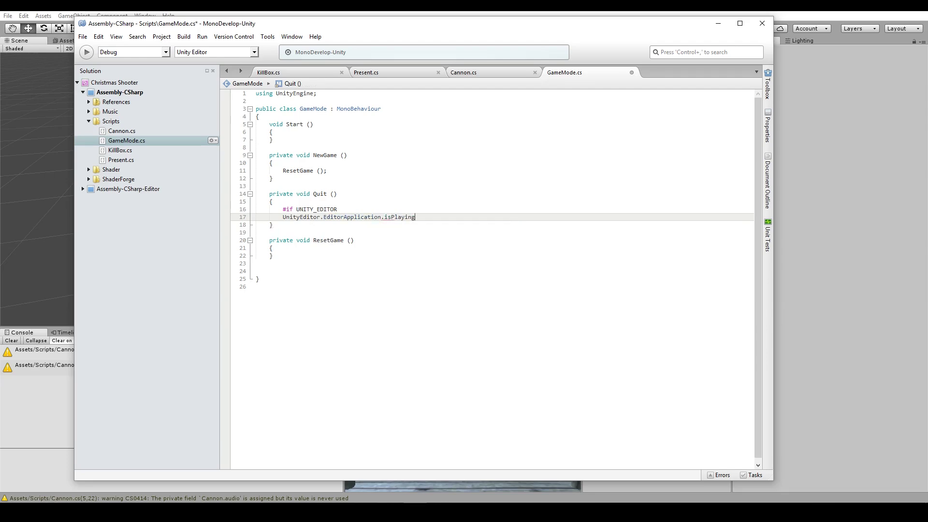
{"action": "type", "text": "= false"}
{"action": "type", "text": ";"}
Step: Close the editor block with #endif and start an #if UNITY_ANDROID block
{"action": "key", "text": "Return"}
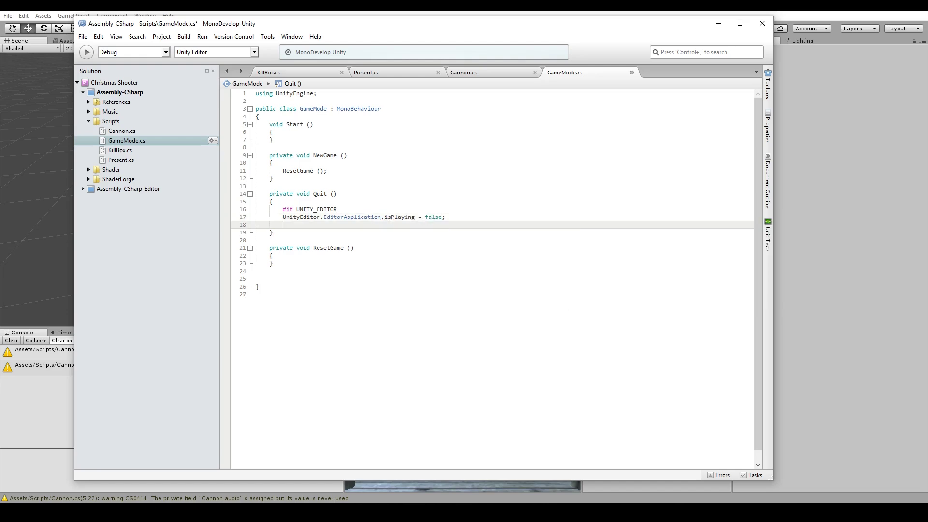
{"action": "type", "text": "#endif"}
{"action": "key", "text": "Return"}
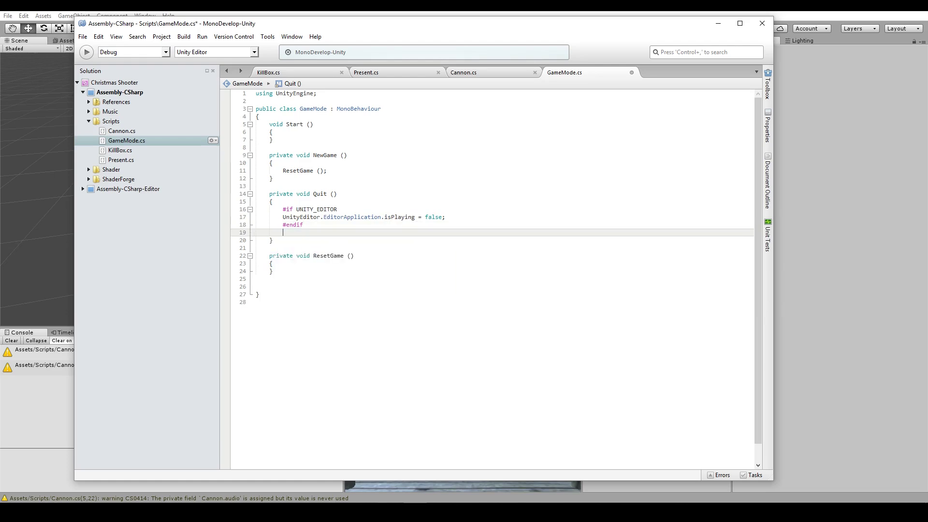
{"action": "key", "text": "Return"}
{"action": "type", "text": "#if"}
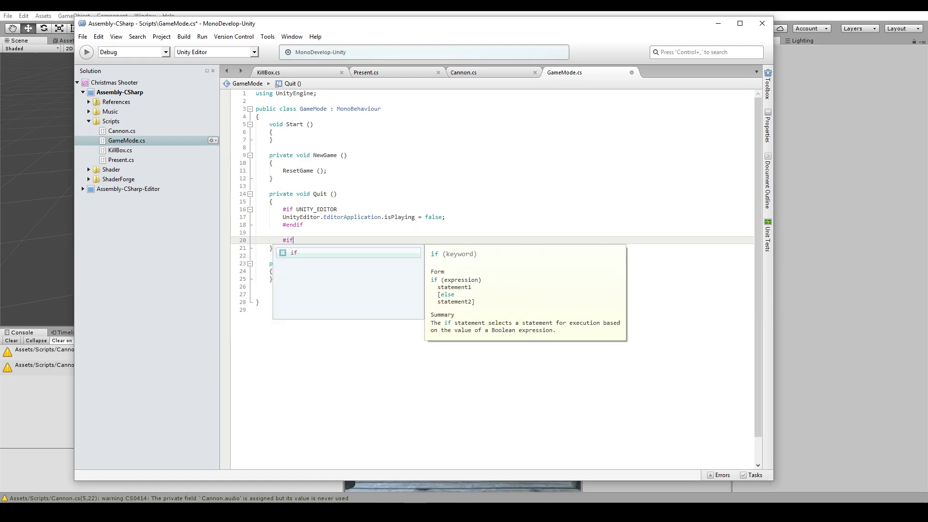
{"action": "type", "text": " ANDRO"}
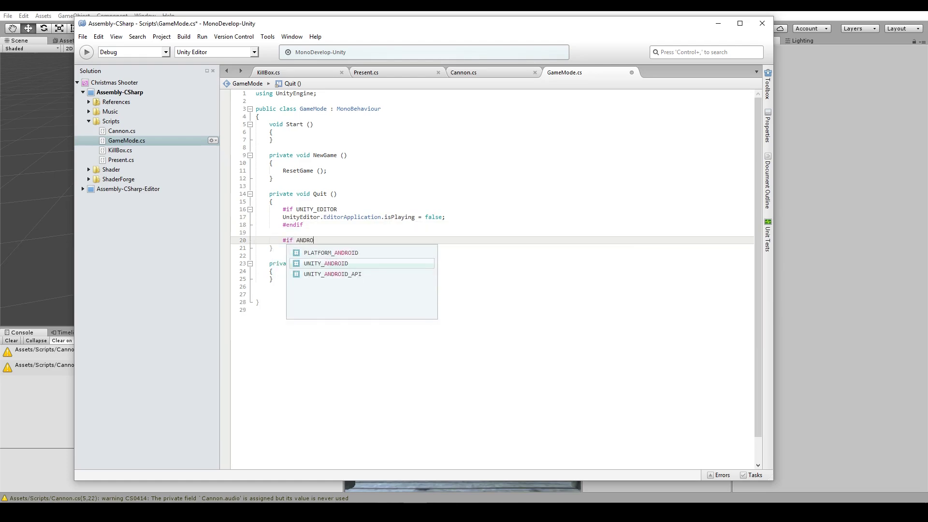
{"action": "type", "text": "ID"}
{"action": "key", "text": "Return"}
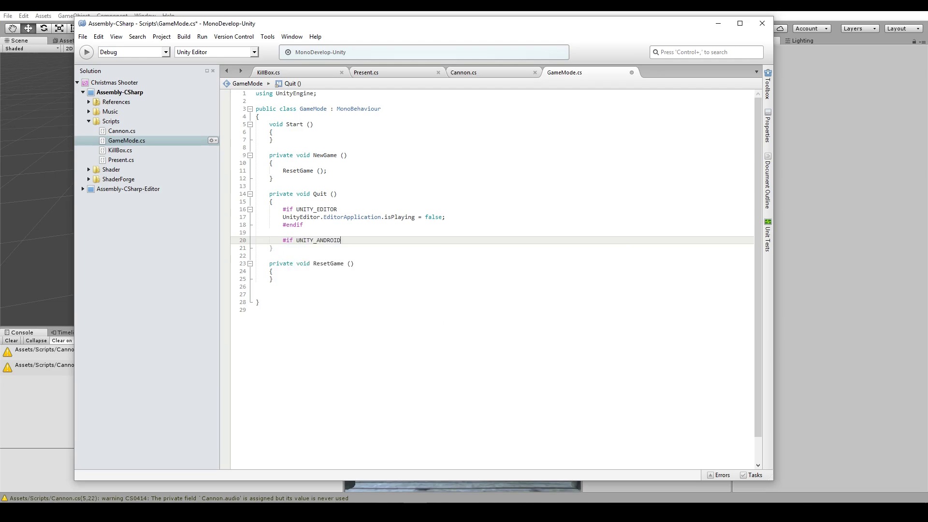
{"action": "key", "text": "Return"}
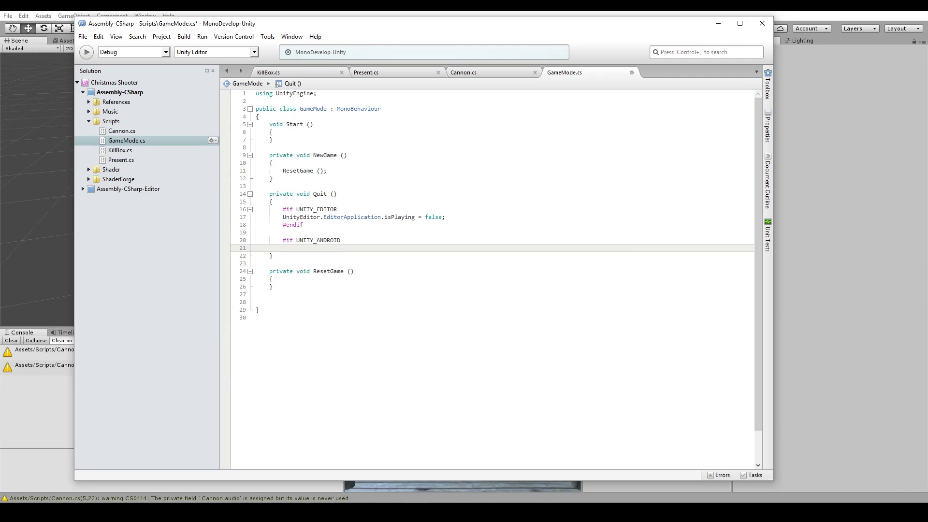
Step: Call Application.Quit() in the conditional block and close it with #endif
{"action": "type", "text": "App"}
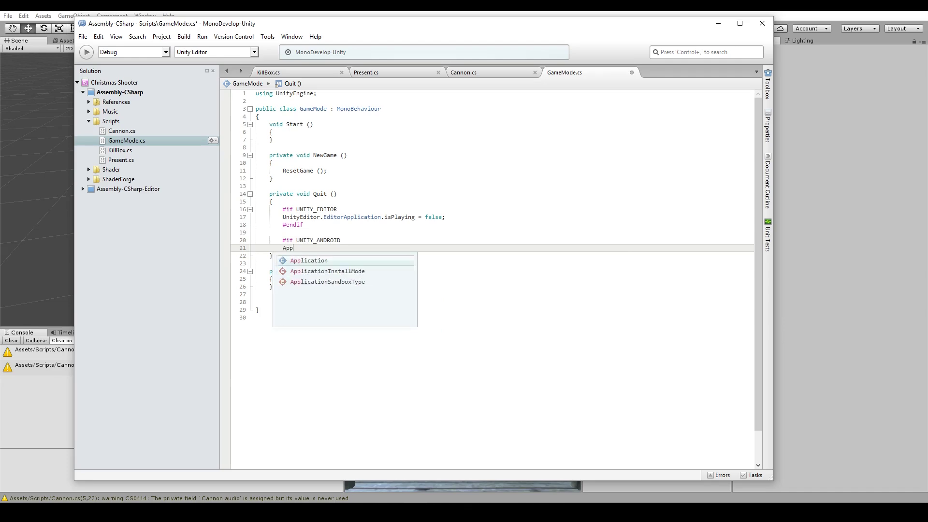
{"action": "type", "text": "lica"}
{"action": "key", "text": "Return"}
{"action": "type", "text": ".Quit"}
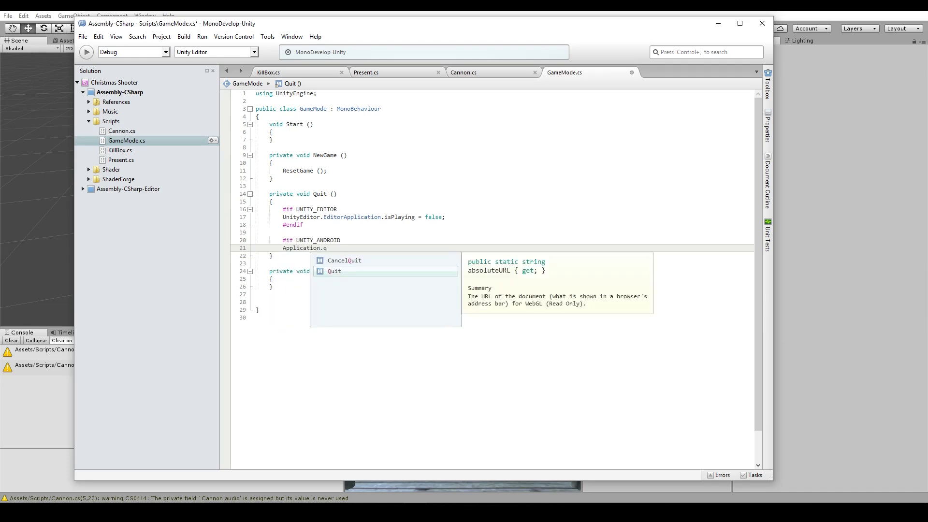
{"action": "key", "text": "Return"}
{"action": "type", "text": "()"}
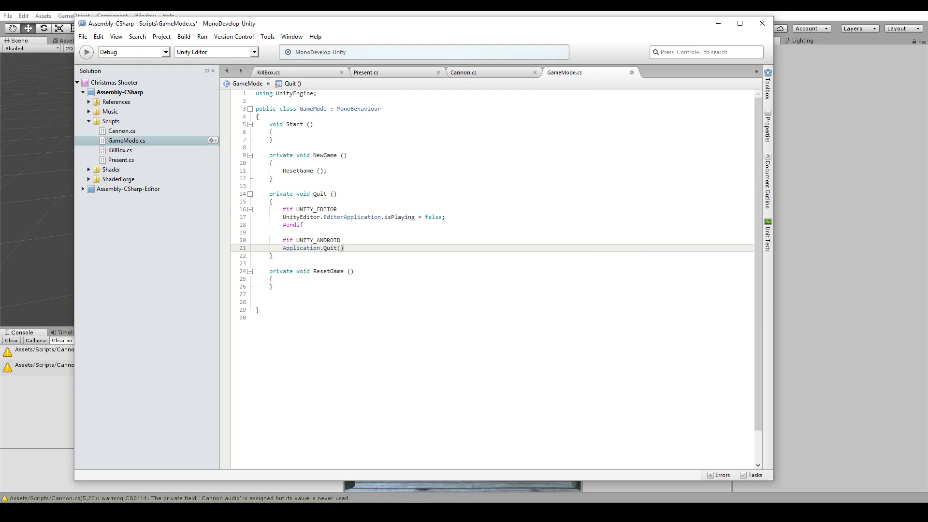
{"action": "key", "text": "Return"}
{"action": "type", "text": "#endi"}
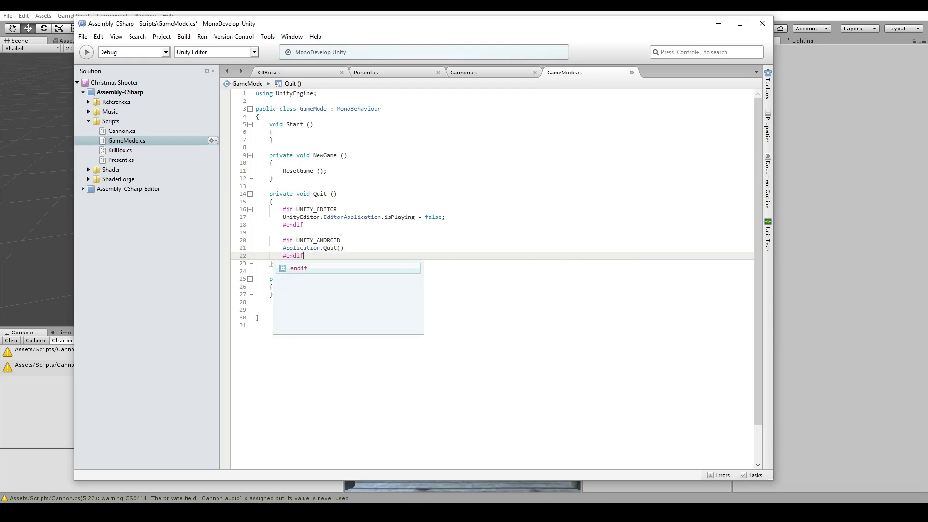
{"action": "type", "text": "f"}
Step: Replace the UNITY_ANDROID condition with UNITY_2017 and save GameMode.cs
{"action": "left_click", "coordinate": [301, 248]}
{"action": "left_click", "coordinate": [302, 241]}
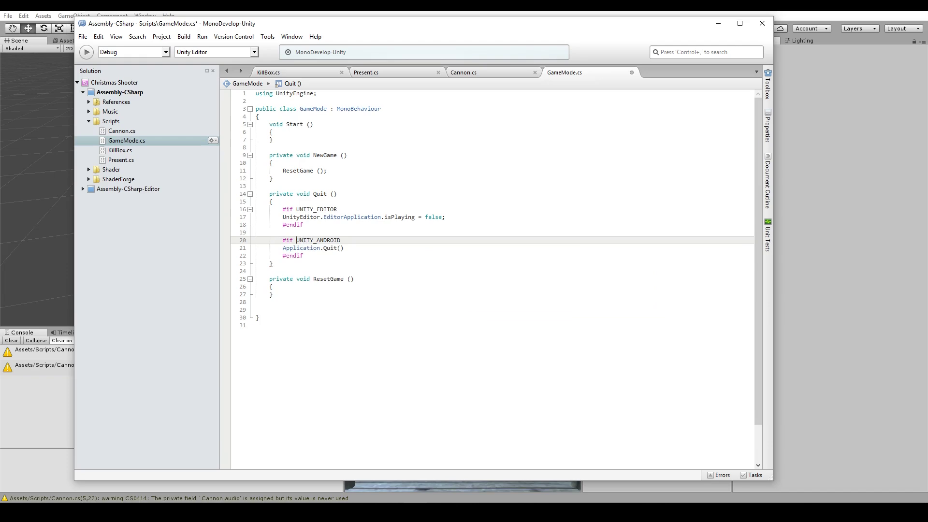
{"action": "key", "text": "shift+End"}
{"action": "type", "text": "UNITY"}
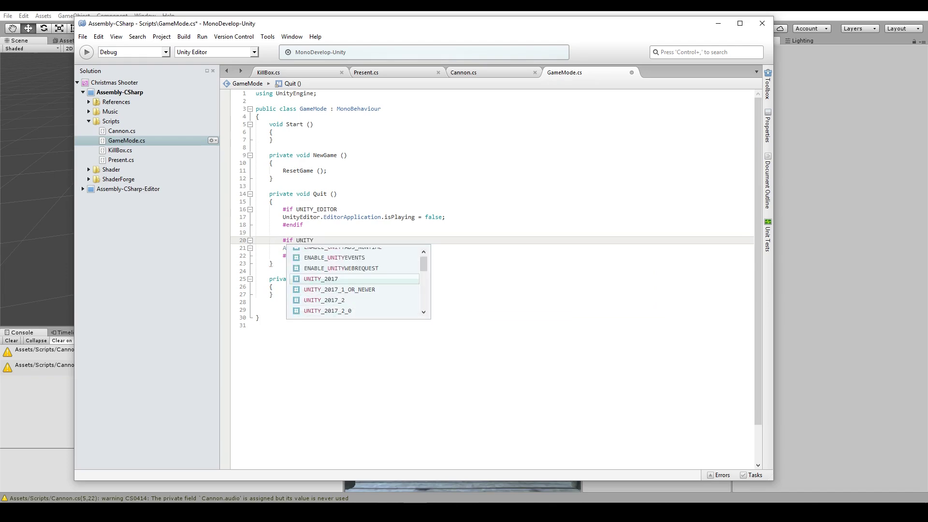
{"action": "key", "text": "Return"}
{"action": "left_click", "coordinate": [340, 248]}
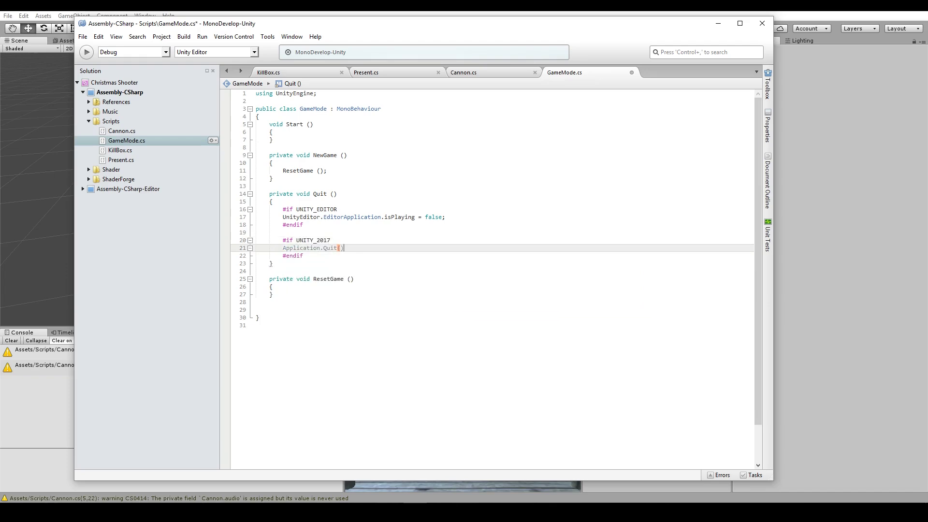
{"action": "key", "text": "ctrl+s"}
{"action": "left_click", "coordinate": [306, 257]}
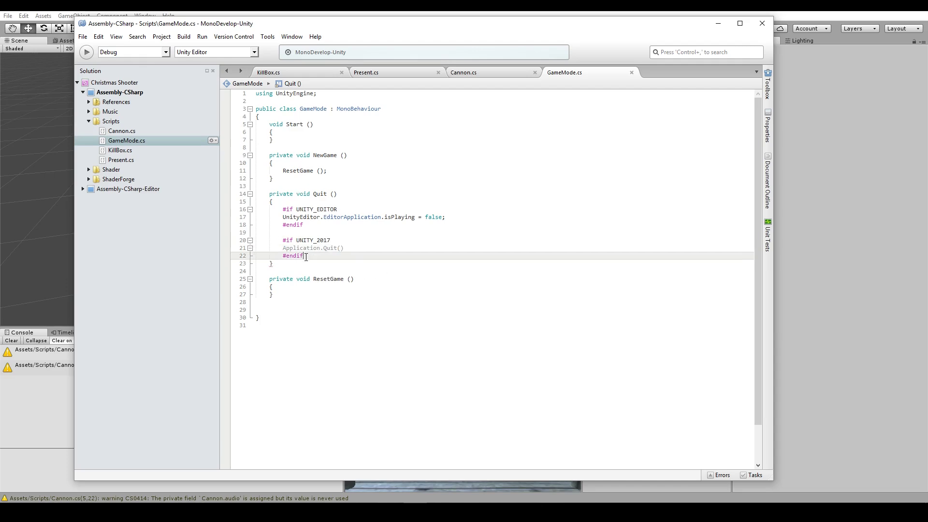
{"action": "left_click", "coordinate": [376, 280]}
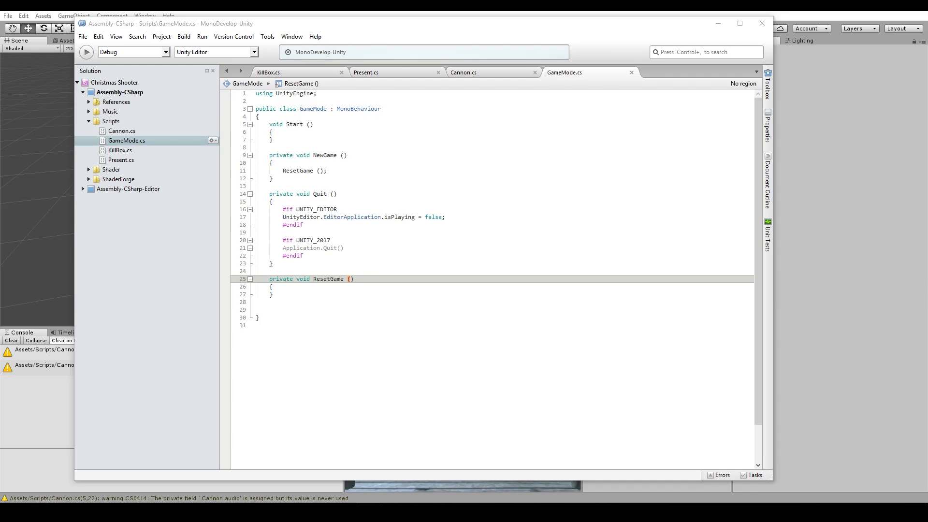
Step: Below ResetGame, declare an empty private void FireCannons() method
{"action": "left_click", "coordinate": [308, 304]}
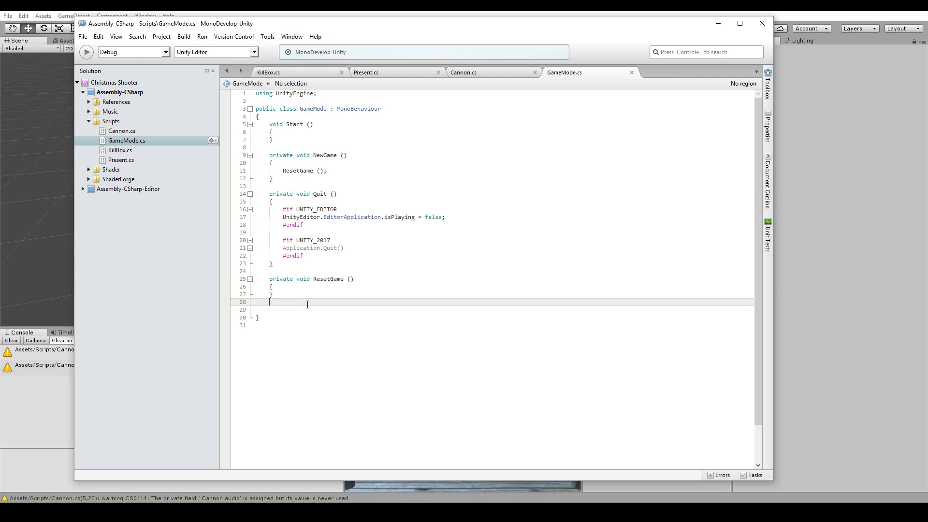
{"action": "key", "text": "Down"}
{"action": "type", "text": "pri"}
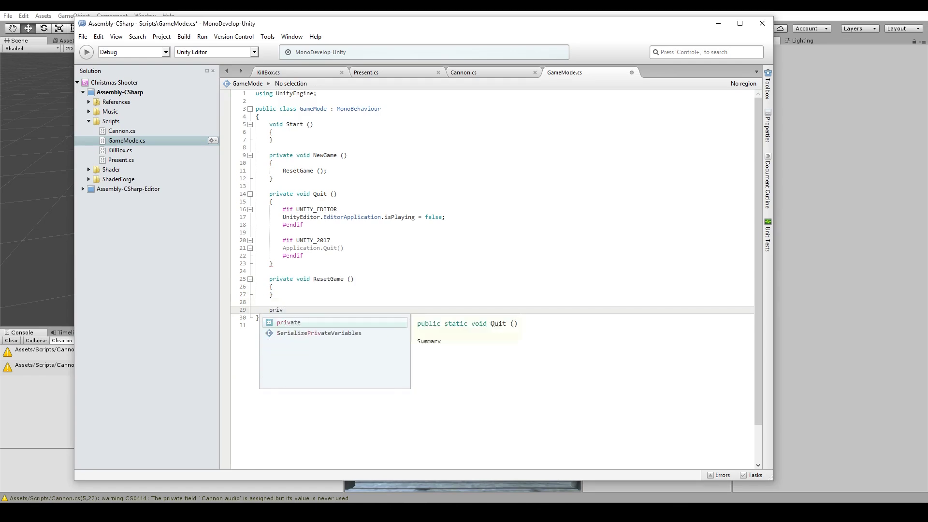
{"action": "type", "text": "vate void FireC"}
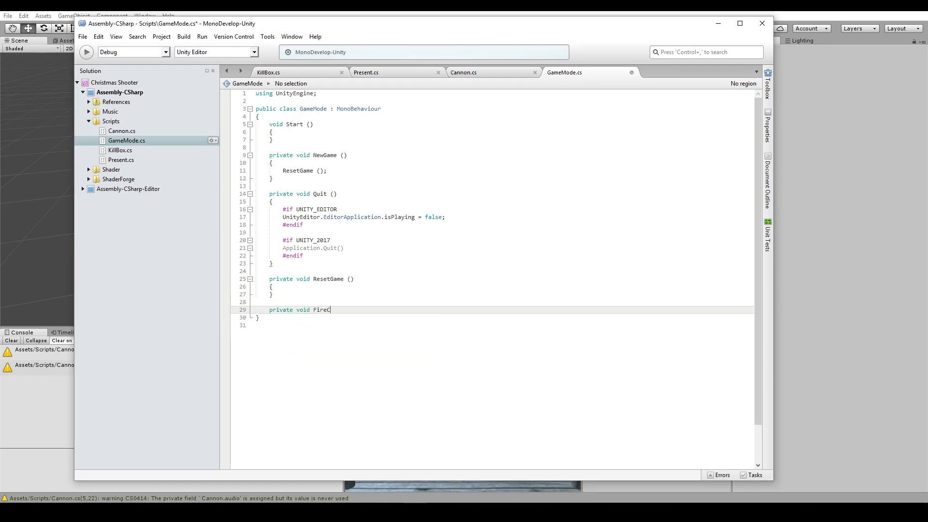
{"action": "type", "text": "annons()"}
{"action": "type", "text": " {"}
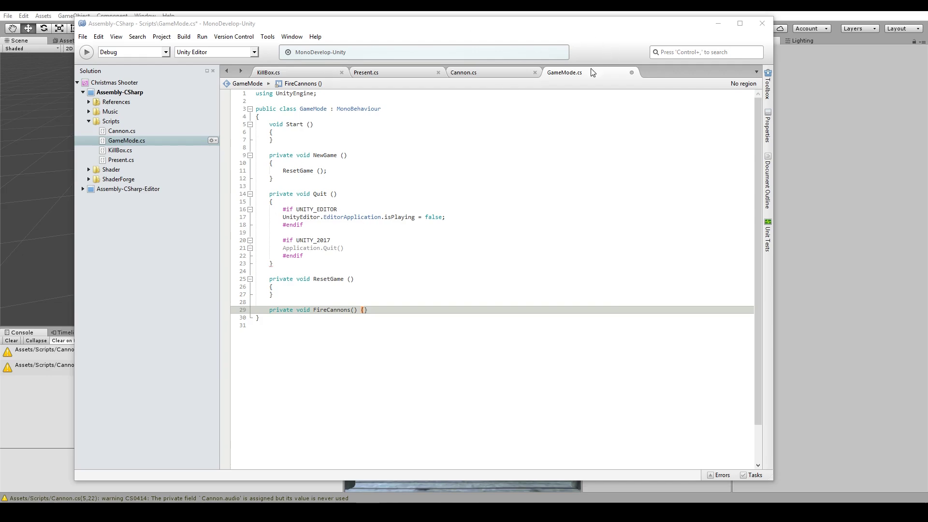
Step: After a blank line, declare private void UpdatePresentsCounter() below FireCannons
{"action": "left_click", "coordinate": [391, 310]}
{"action": "key", "text": "Return"}
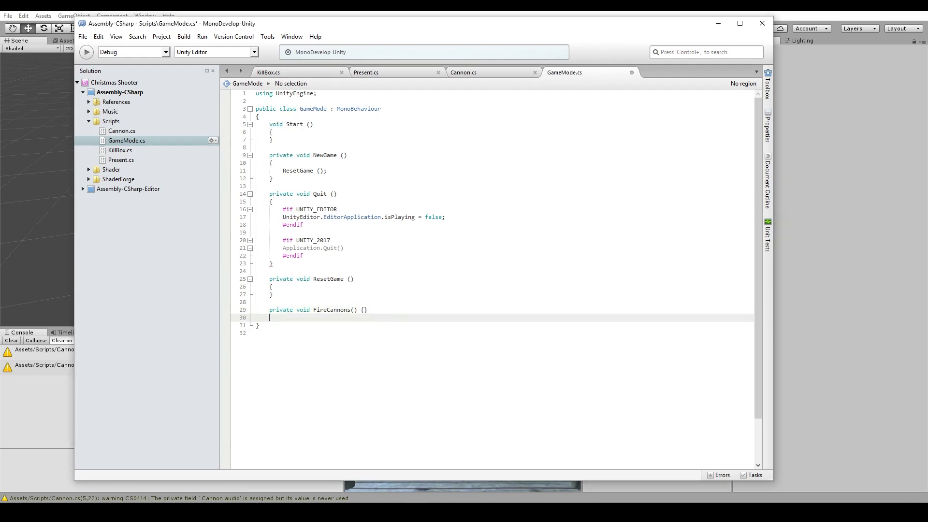
{"action": "key", "text": "Return"}
{"action": "type", "text": "pr"}
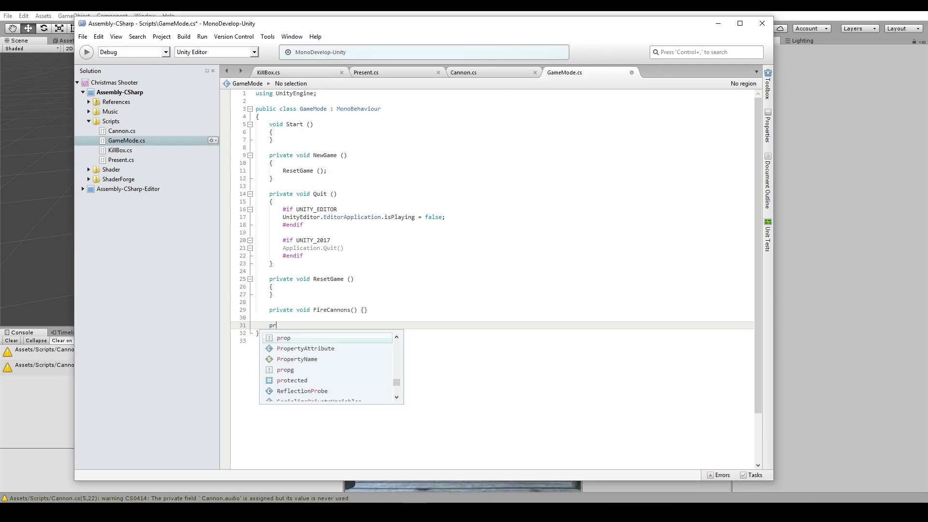
{"action": "type", "text": "ivate"}
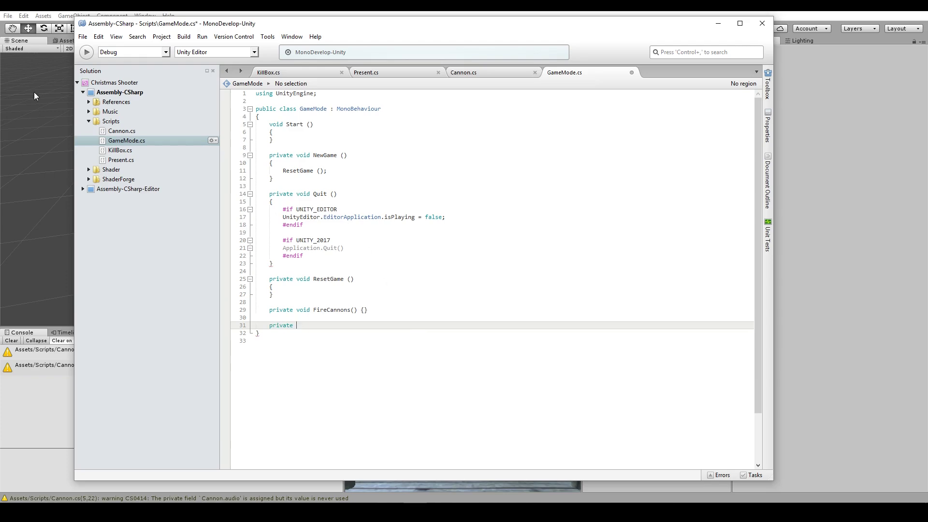
{"action": "key", "text": "alt+Tab"}
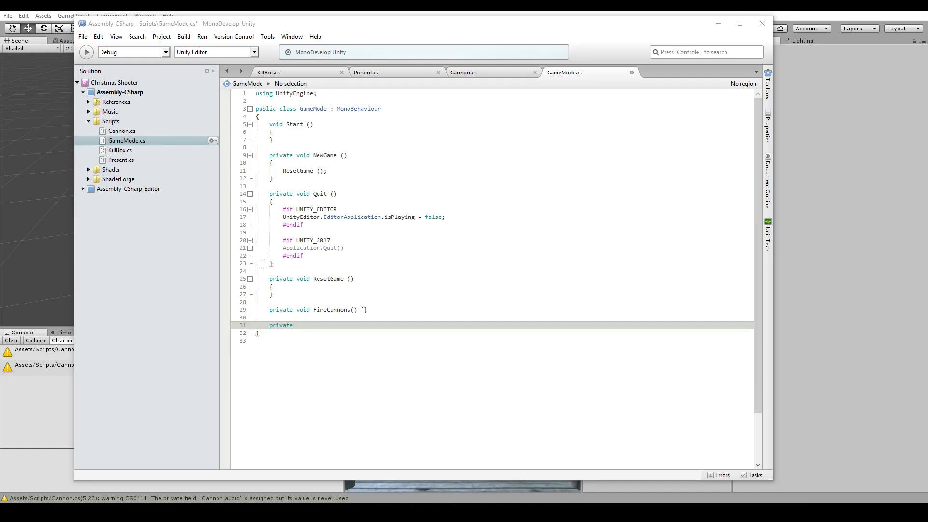
{"action": "left_click", "coordinate": [322, 330]}
{"action": "left_click", "coordinate": [327, 317]}
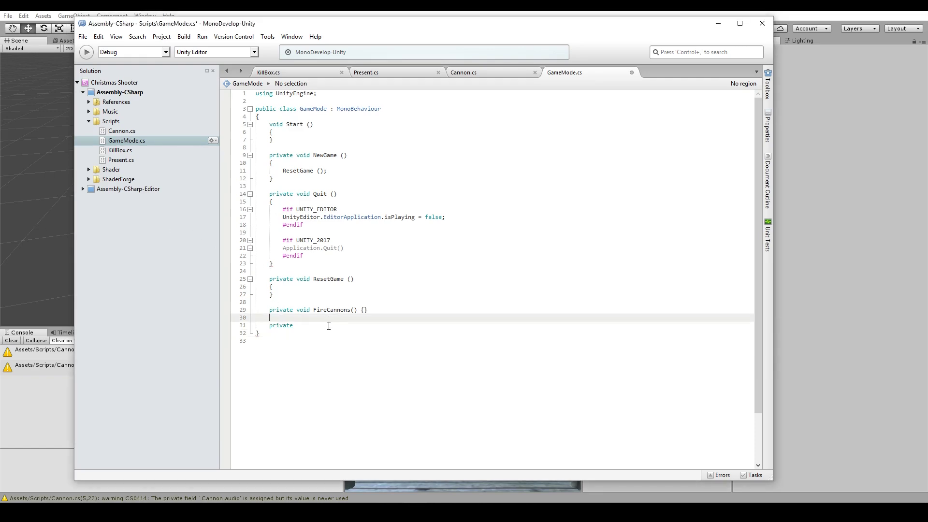
{"action": "left_click", "coordinate": [329, 327]}
{"action": "type", "text": "void "}
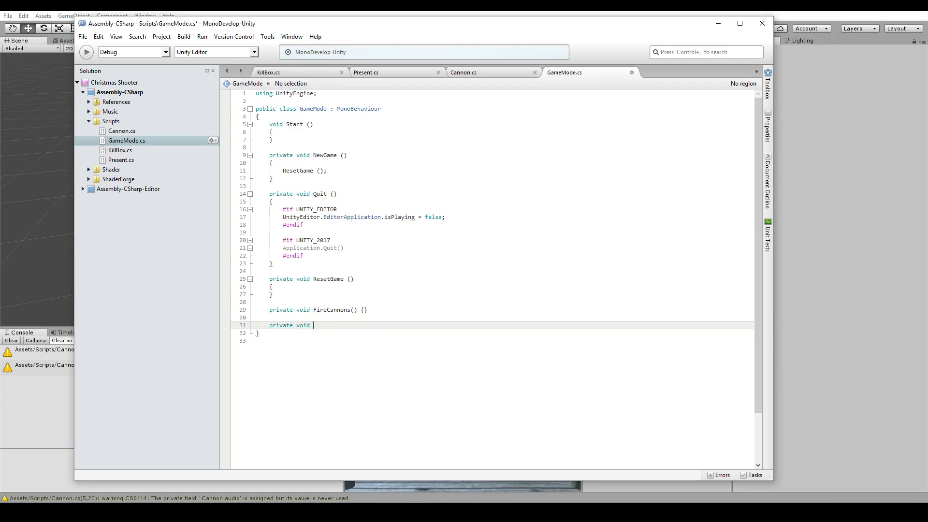
{"action": "type", "text": "UpdatePrese"}
{"action": "type", "text": "ntsCo"}
{"action": "type", "text": "unter() {"}
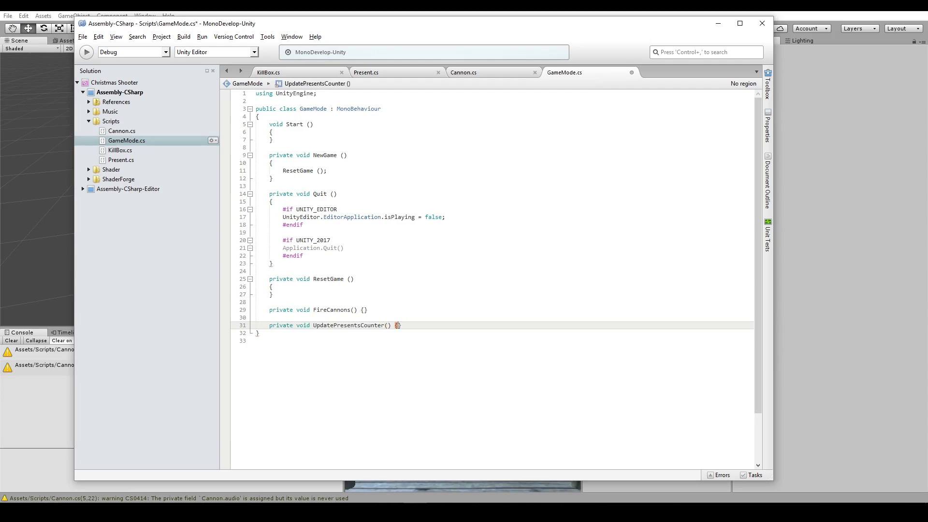
Step: Add an empty private void AddPointsToScore() method below UpdatePresentsCounter
{"action": "key", "text": "Return"}
{"action": "key", "text": "Return"}
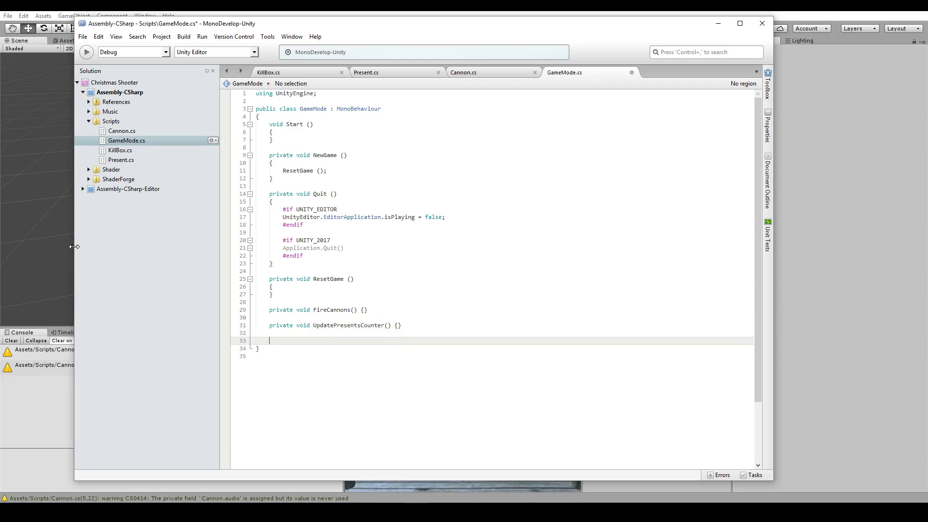
{"action": "left_click", "coordinate": [375, 340]}
{"action": "type", "text": "private "}
{"action": "type", "text": "void "}
{"action": "type", "text": "AddPoin"}
{"action": "type", "text": "tsToScor"}
{"action": "key", "text": "BackSpace"}
{"action": "key", "text": "BackSpace"}
{"action": "type", "text": "ore() {"}
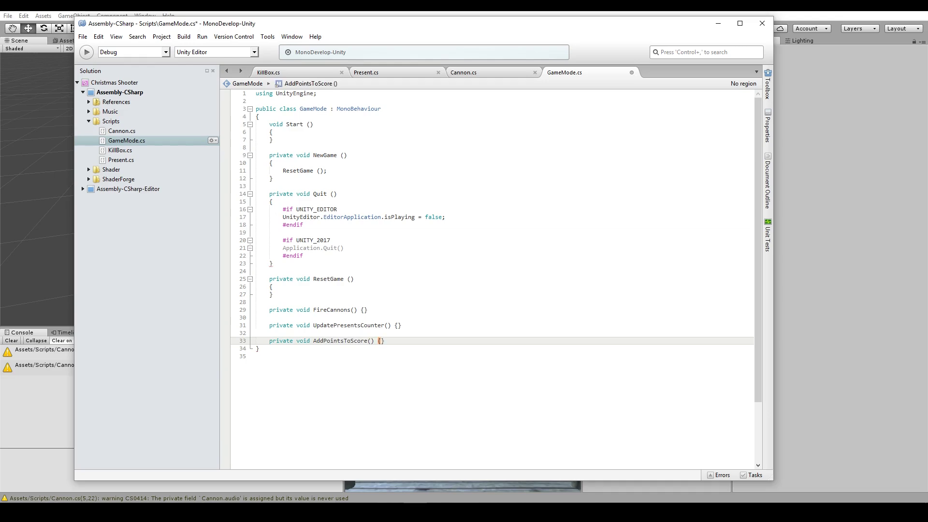
Step: Save GameMode.cs and return the caret to the ResetGame declaration
{"action": "key", "text": "ctrl+s"}
{"action": "left_click", "coordinate": [417, 335]}
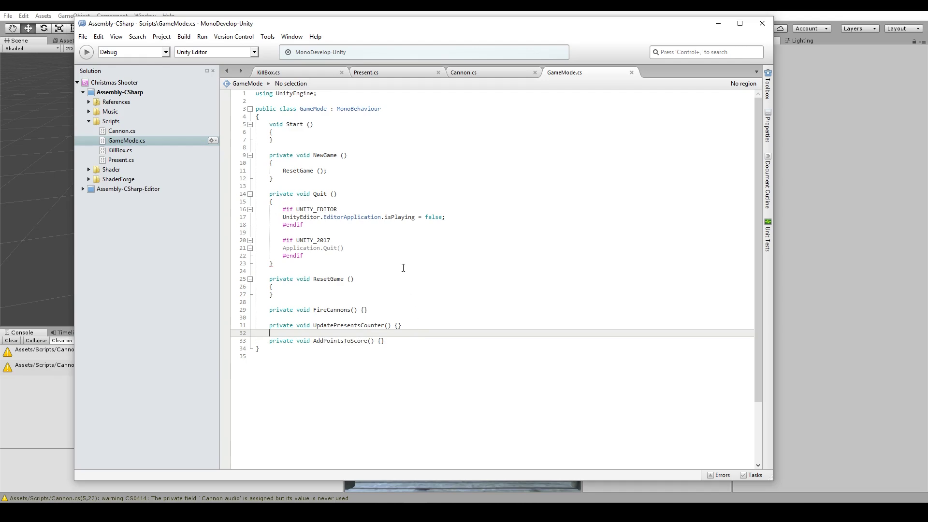
{"action": "left_click", "coordinate": [380, 281]}
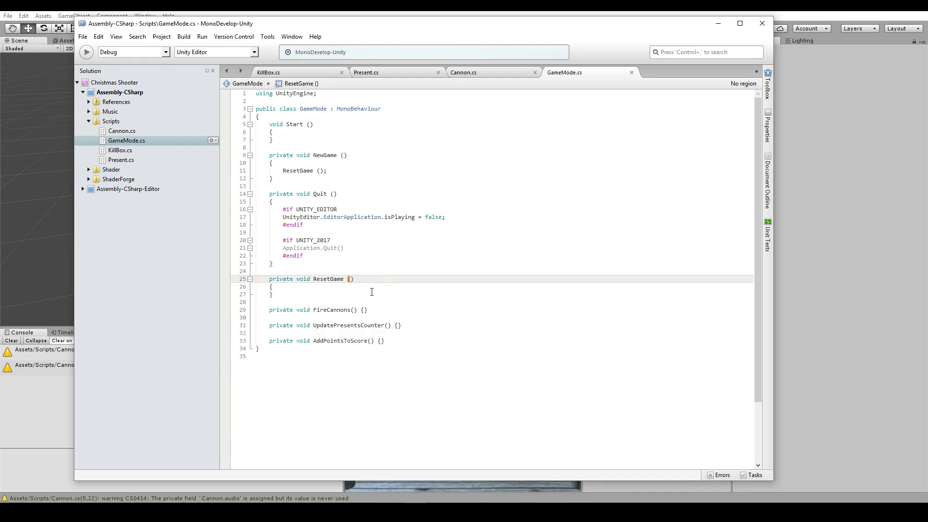
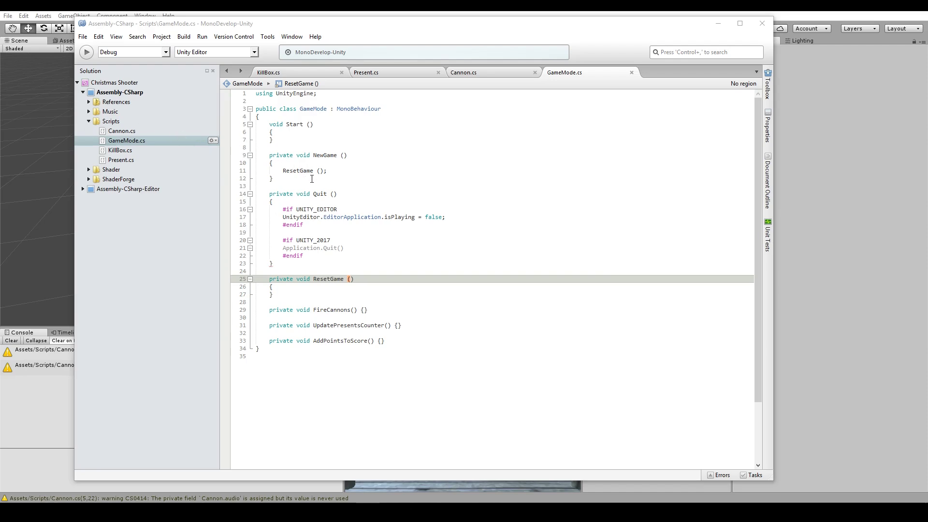
Step: Write the '// GUI stuff' and '// Get player reference' comments inside Start() and save GameMode.cs
{"action": "left_click", "coordinate": [293, 132]}
{"action": "key", "text": "Return"}
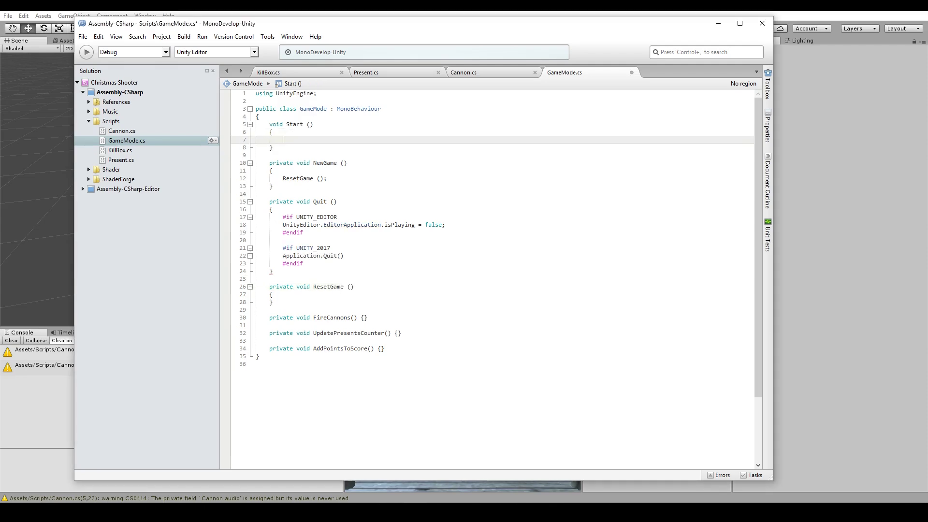
{"action": "type", "text": "// "}
{"action": "type", "text": "GUI s"}
{"action": "type", "text": "tu"}
{"action": "type", "text": "ff"}
{"action": "key", "text": "Return"}
{"action": "type", "text": "// "}
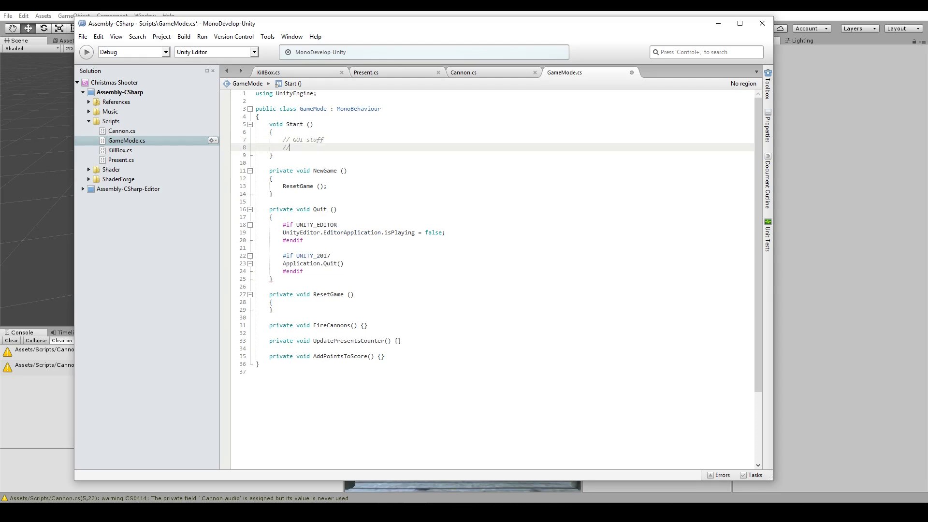
{"action": "type", "text": "GET player"}
{"action": "key", "text": "Delete"}
{"action": "key", "text": "Delete"}
{"action": "type", "text": "et playe"}
{"action": "type", "text": "r reference"}
{"action": "key", "text": "ctrl+s"}
{"action": "key", "text": "alt+Tab"}
Step: Add a new C# script named Player from the Scripts folder's Create menu
{"action": "right_click", "coordinate": [609, 320]}
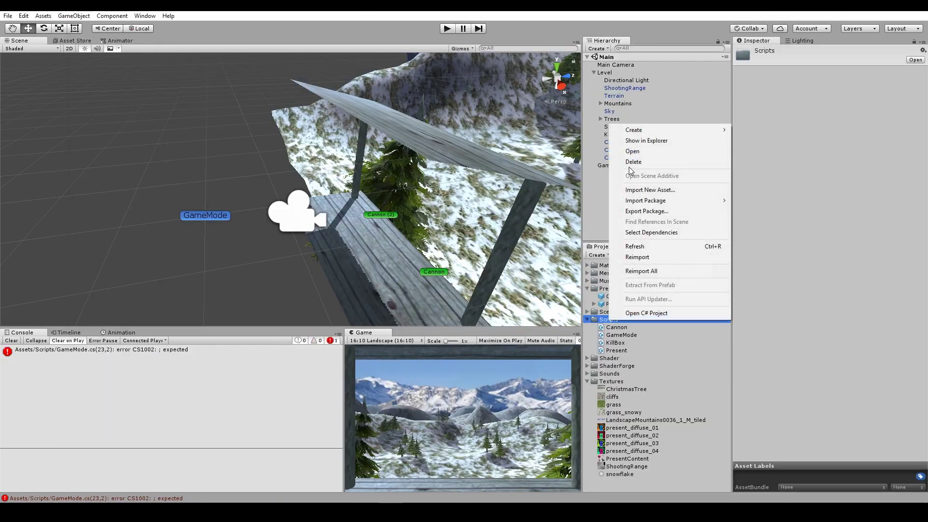
{"action": "mouse_move", "coordinate": [634, 130]}
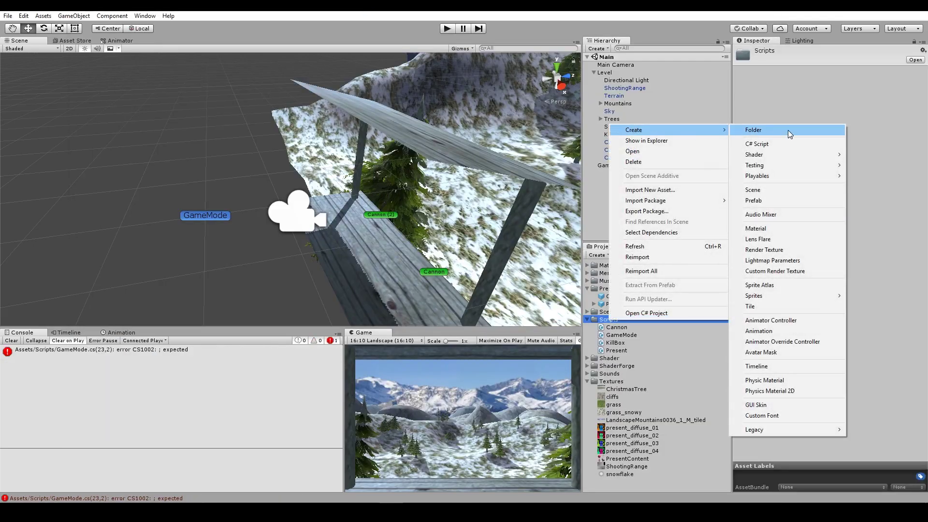
{"action": "left_click", "coordinate": [779, 143]}
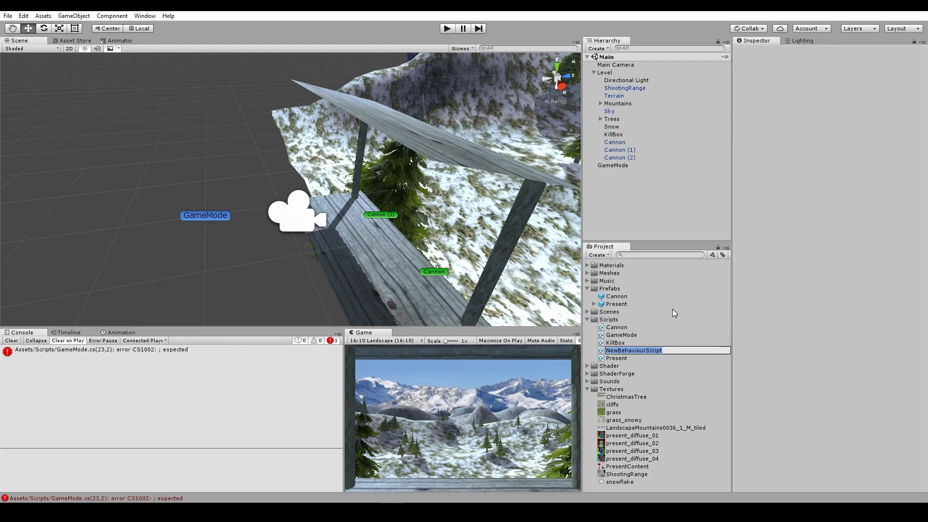
{"action": "type", "text": "Player"}
{"action": "key", "text": "Return"}
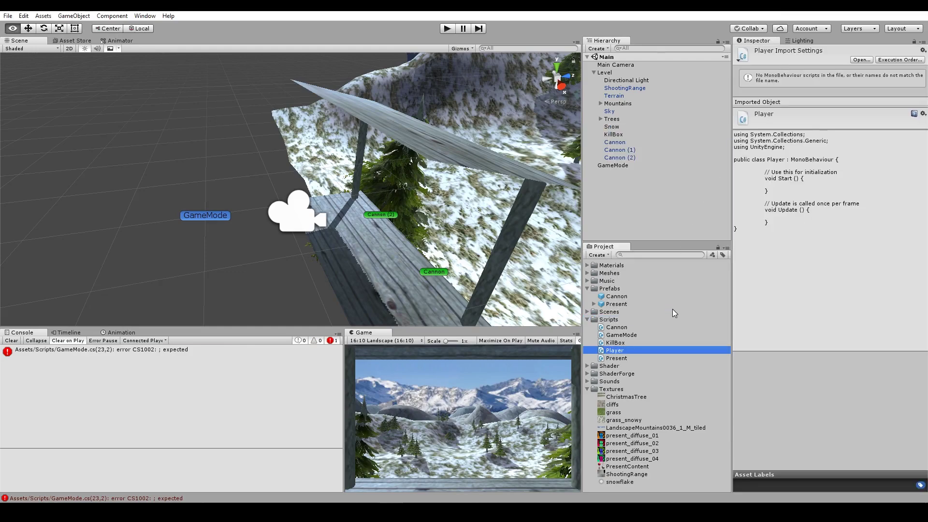
{"action": "key", "text": "alt+Tab"}
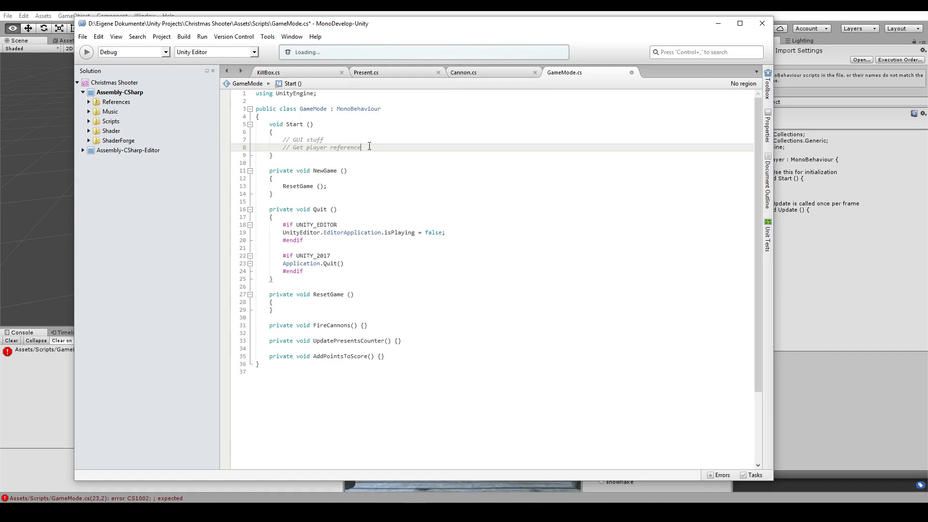
Step: Add the missing semicolon after Application.Quit() and save GameMode.cs
{"action": "left_click", "coordinate": [360, 263]}
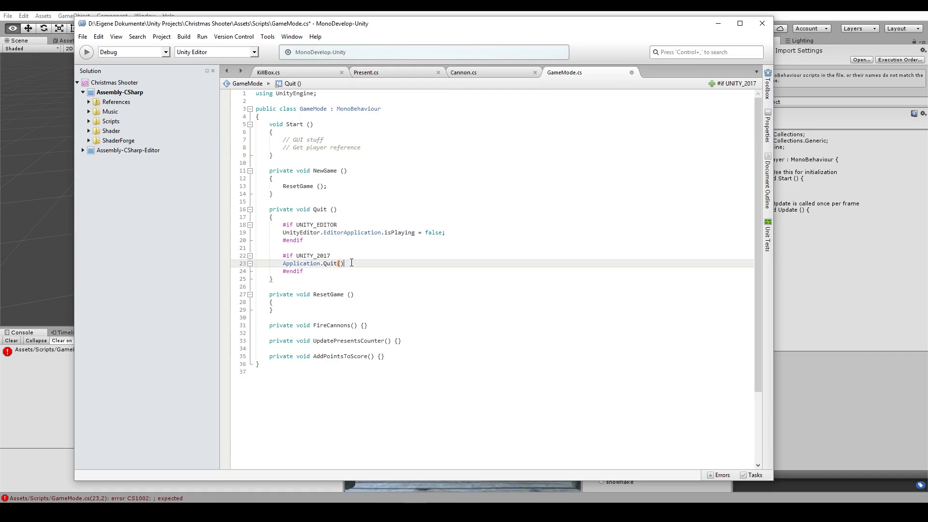
{"action": "type", "text": ";"}
{"action": "key", "text": "ctrl+s"}
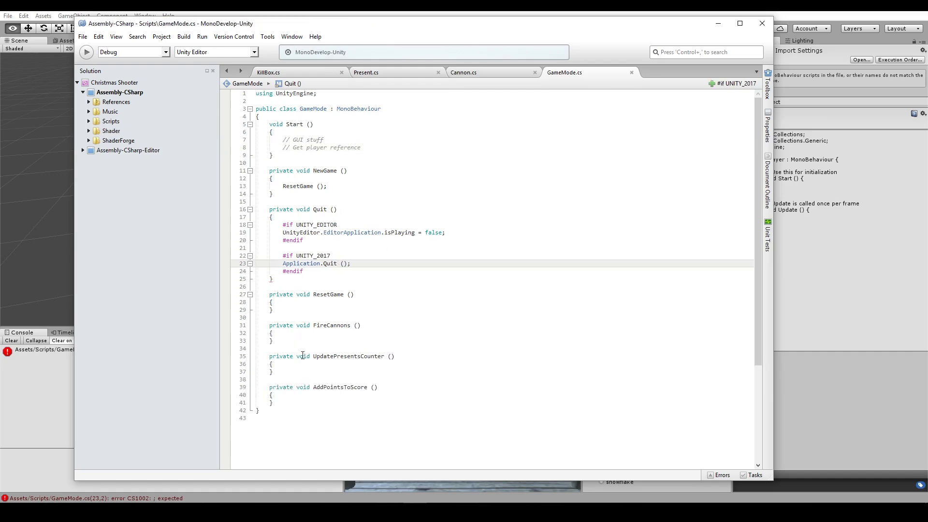
Step: Declare a 'private Player player;' field at the top of the class
{"action": "left_click", "coordinate": [372, 148]}
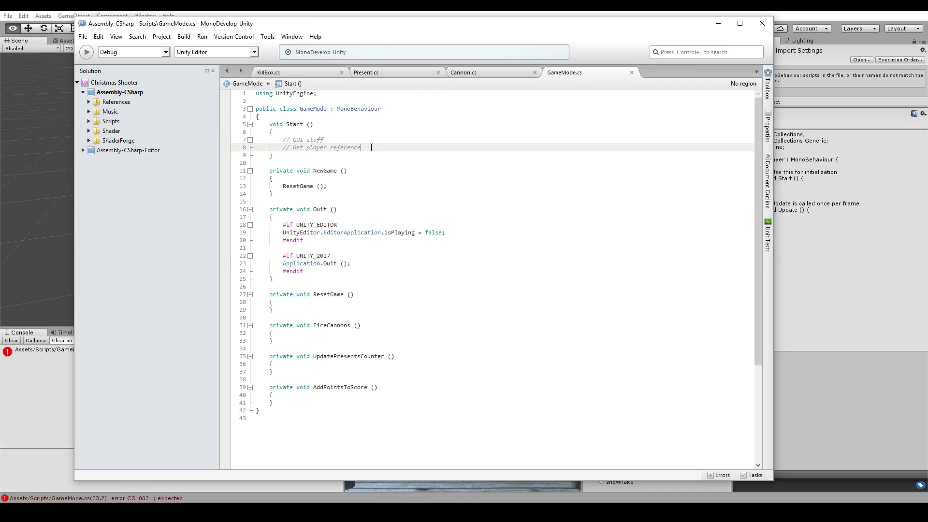
{"action": "left_click", "coordinate": [326, 109]}
{"action": "key", "text": "Down"}
{"action": "key", "text": "Return"}
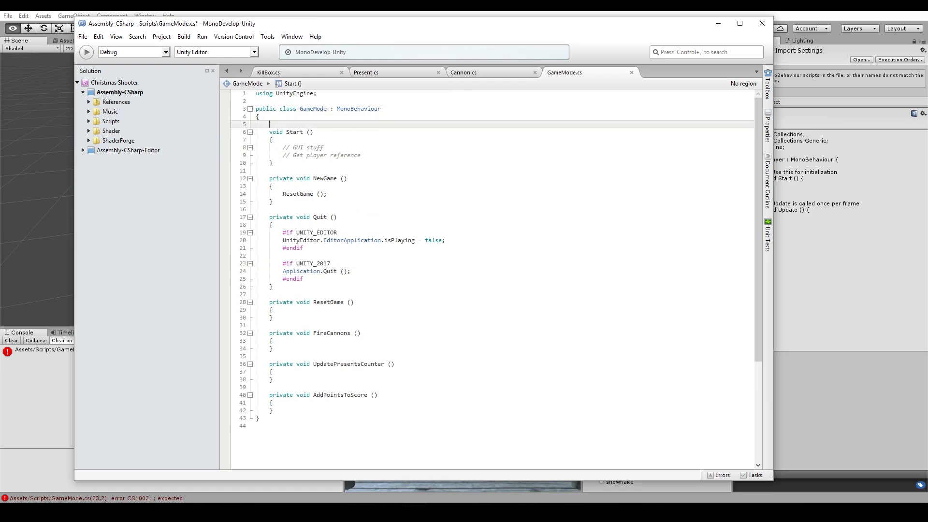
{"action": "type", "text": "private "}
{"action": "type", "text": "Player player"}
{"action": "key", "text": "BackSpace"}
{"action": "key", "text": "BackSpace"}
{"action": "key", "text": "BackSpace"}
{"action": "type", "text": ";"}
{"action": "key", "text": "Return"}
Step: Under '// Get player reference', assign player = GameObject.FindGameObjectWithTag("Player"); in Start()
{"action": "key", "text": "Down"}
{"action": "key", "text": "Down"}
{"action": "key", "text": "Down"}
{"action": "key", "text": "shift+Home"}
{"action": "key", "text": "BackSpace"}
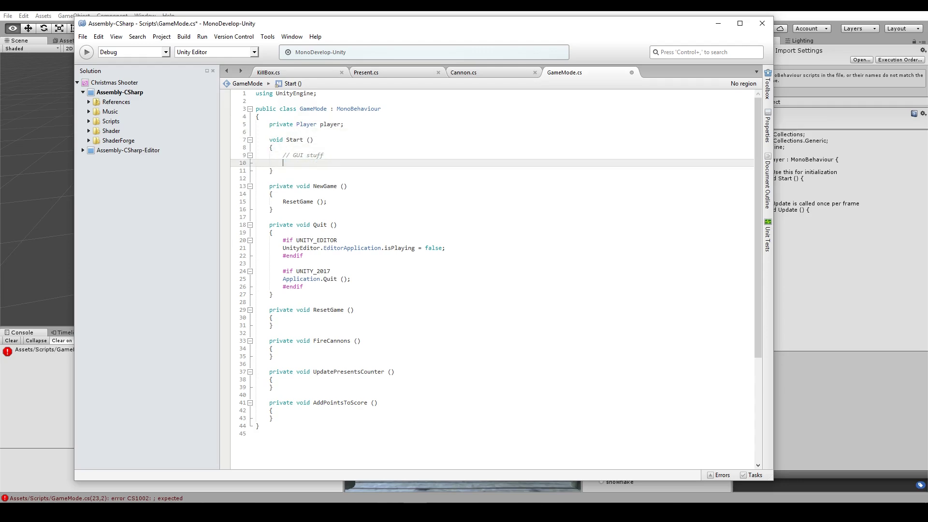
{"action": "key", "text": "Return"}
{"action": "type", "text": "// Get "}
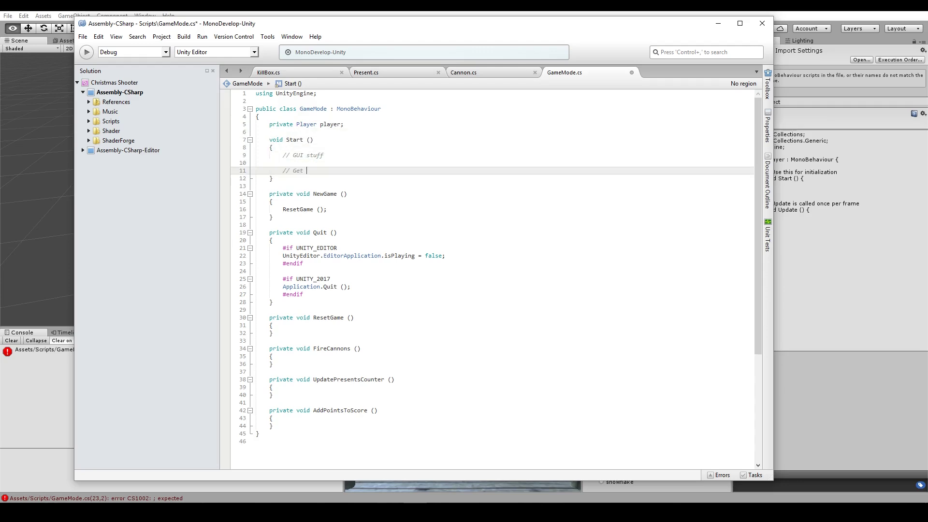
{"action": "type", "text": "player reference"}
{"action": "key", "text": "Return"}
{"action": "type", "text": "player"}
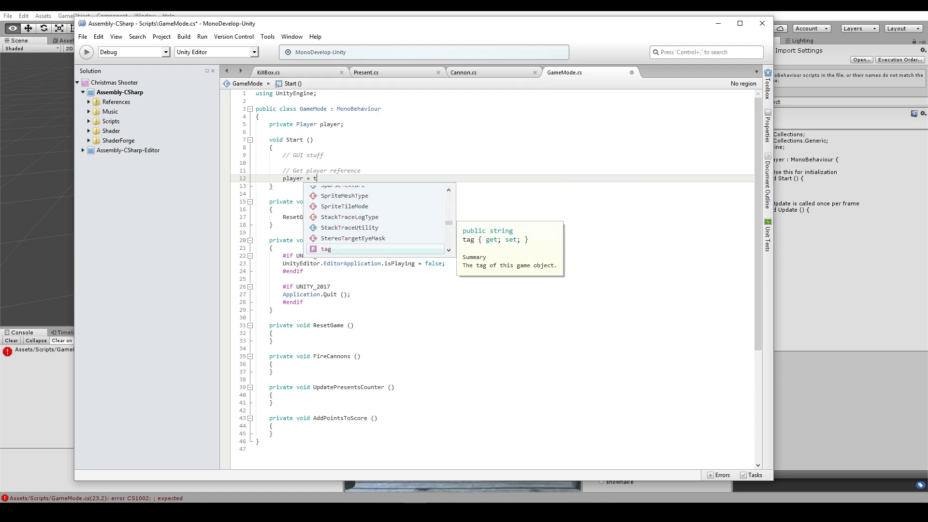
{"action": "key", "text": "Escape"}
{"action": "type", "text": "GameObject."}
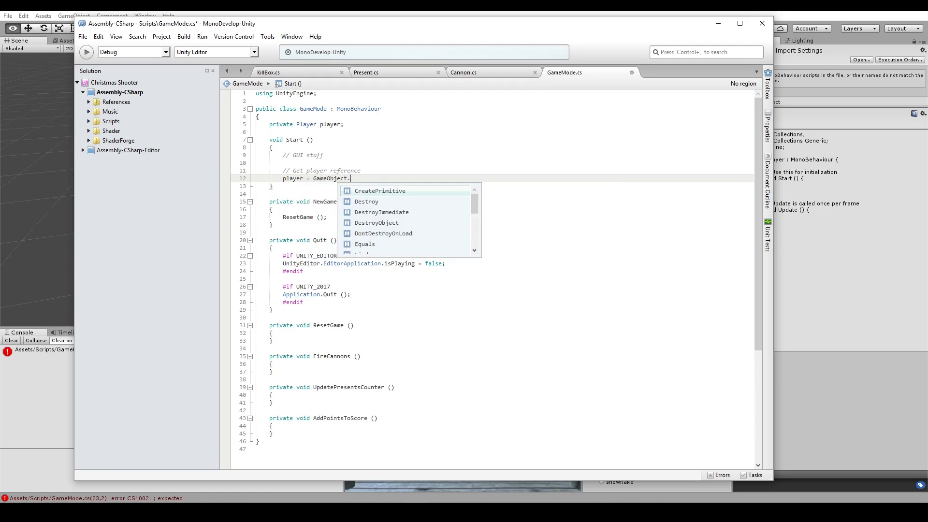
{"action": "type", "text": "find"}
{"action": "key", "text": "Down"}
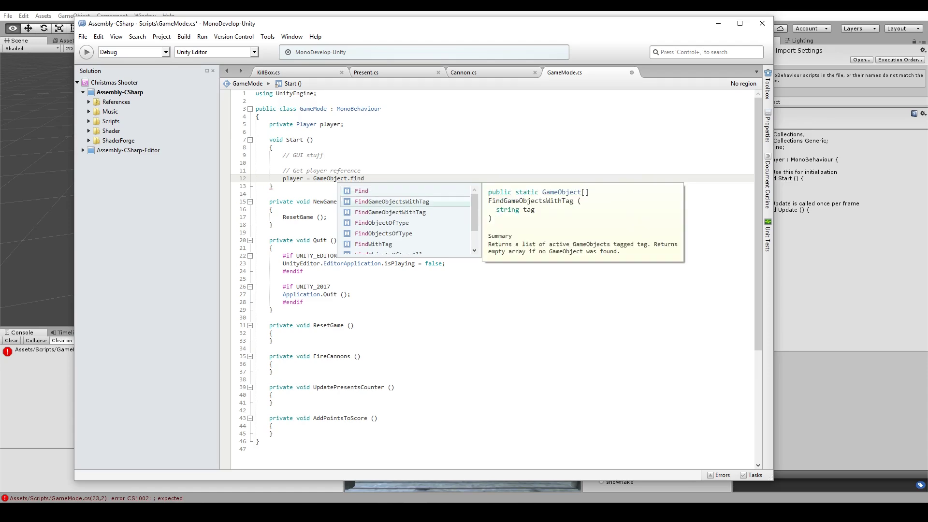
{"action": "key", "text": "Down"}
{"action": "key", "text": "Return"}
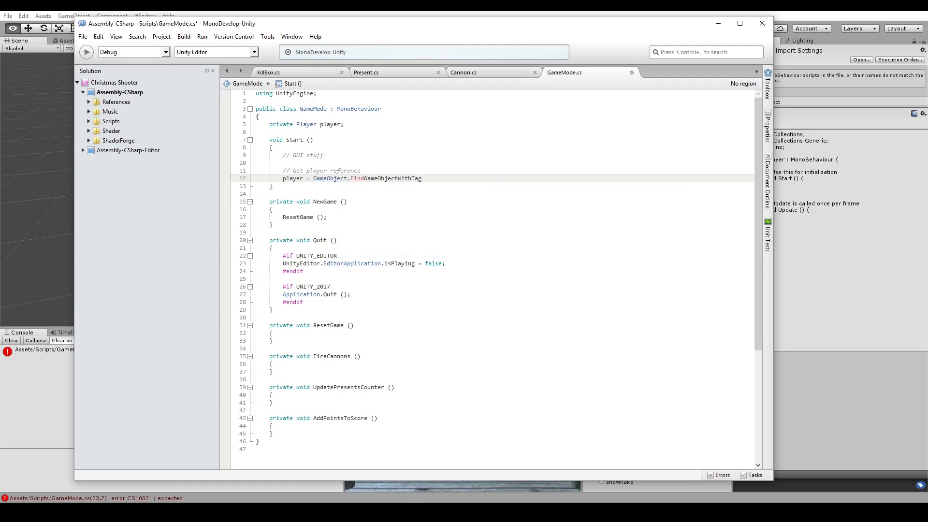
{"action": "type", "text": "(\"Player\")"}
{"action": "type", "text": ";"}
{"action": "key", "text": "alt+Tab"}
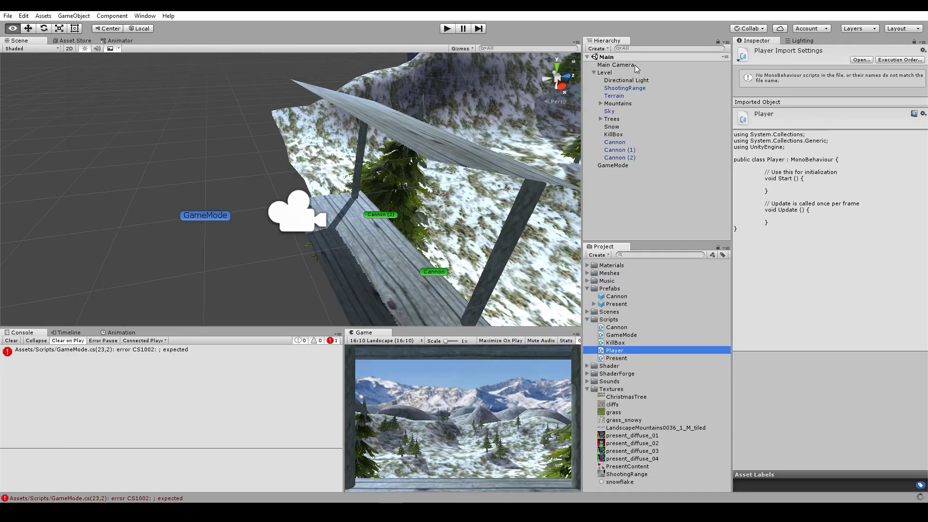
Step: Set the Main Camera's tag to Player
{"action": "left_click", "coordinate": [634, 64]}
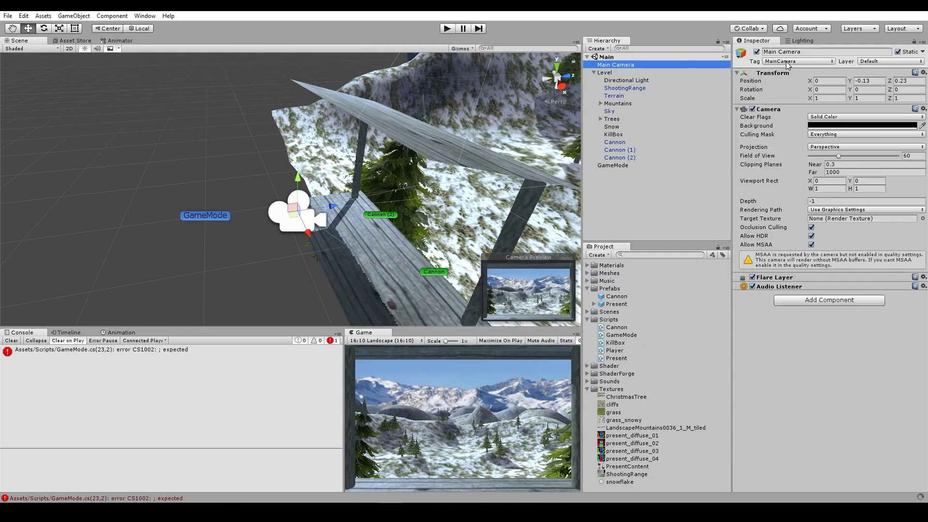
{"action": "left_click", "coordinate": [815, 61]}
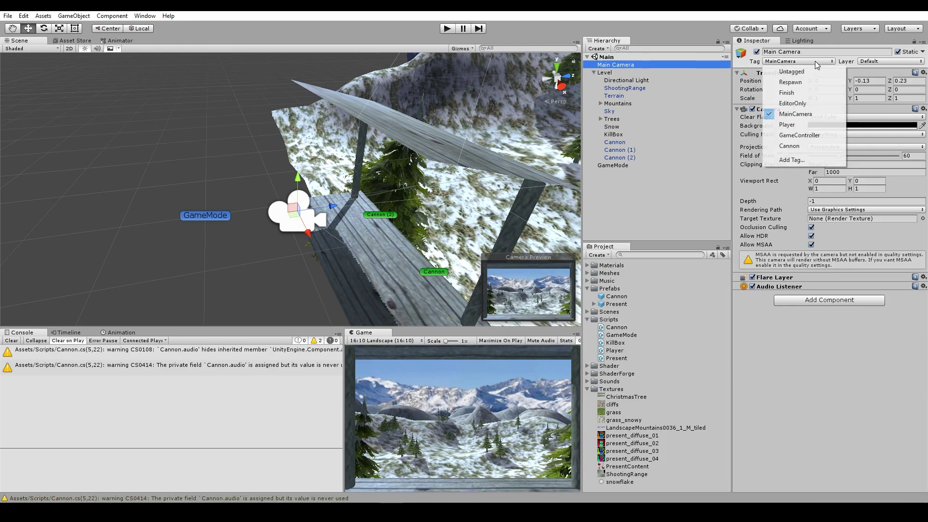
{"action": "left_click", "coordinate": [793, 126]}
{"action": "left_click", "coordinate": [790, 61]}
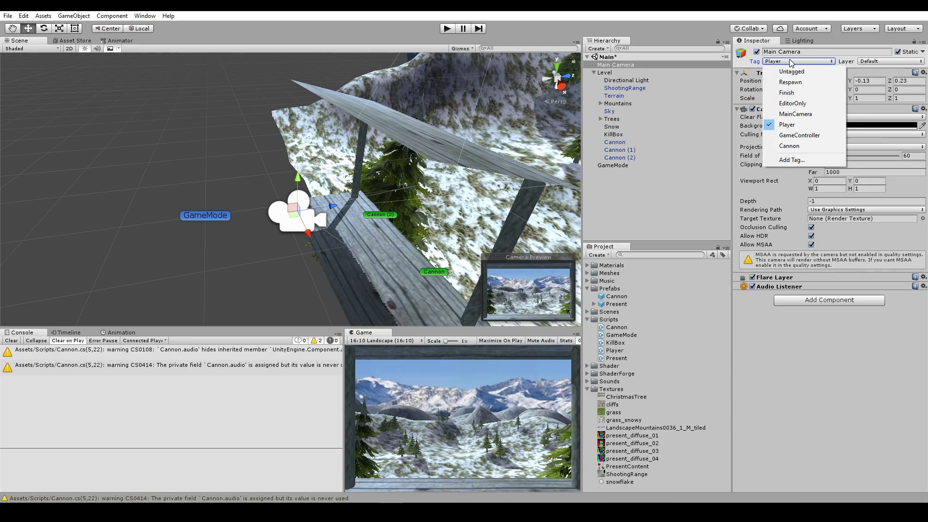
{"action": "left_click", "coordinate": [659, 207]}
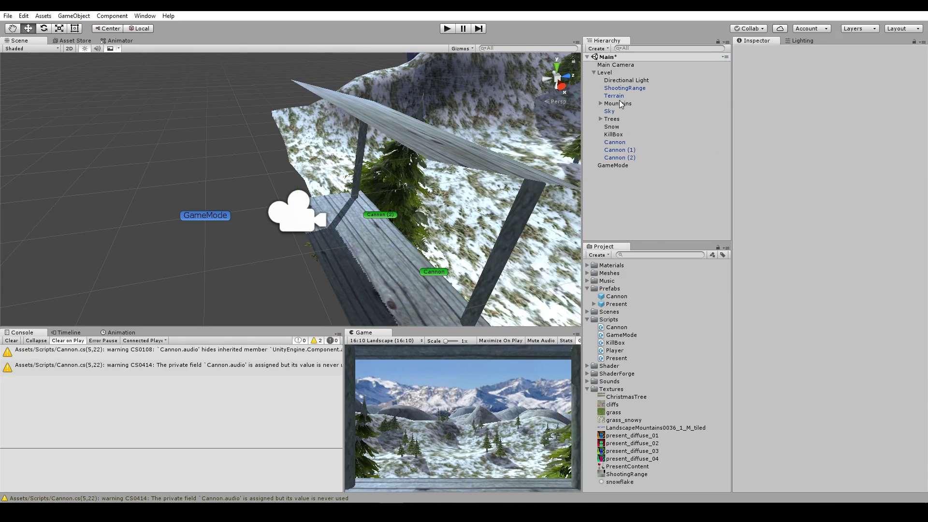
Step: Set the GameMode object's tag to GameController, leaving its layer unchanged
{"action": "left_click", "coordinate": [613, 165]}
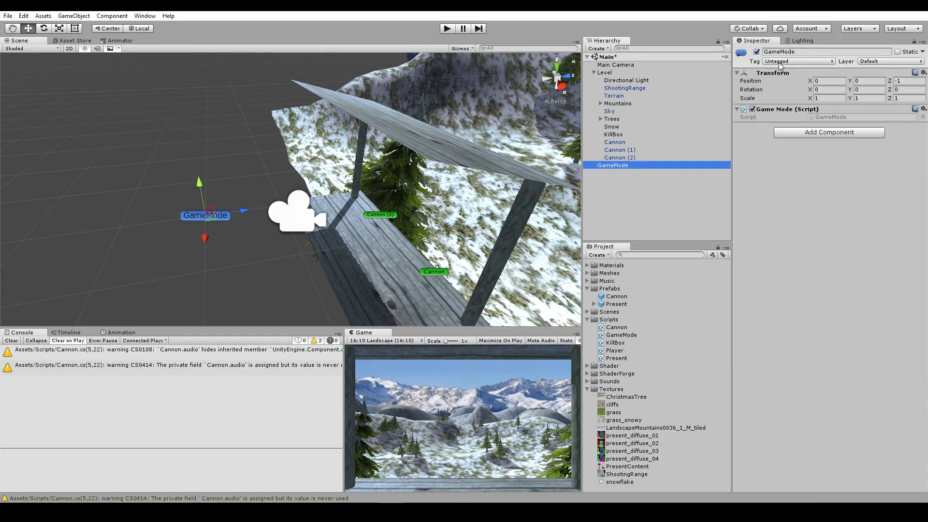
{"action": "left_click", "coordinate": [779, 62]}
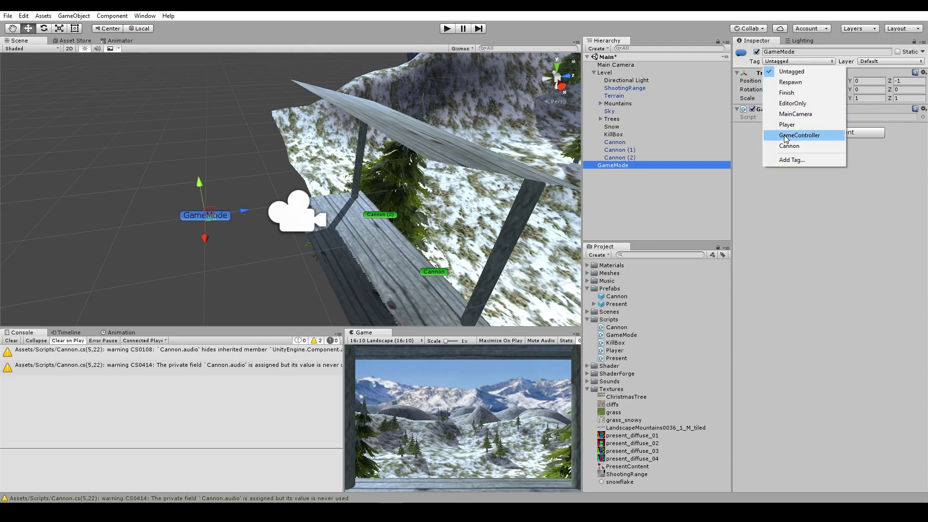
{"action": "left_click", "coordinate": [785, 137]}
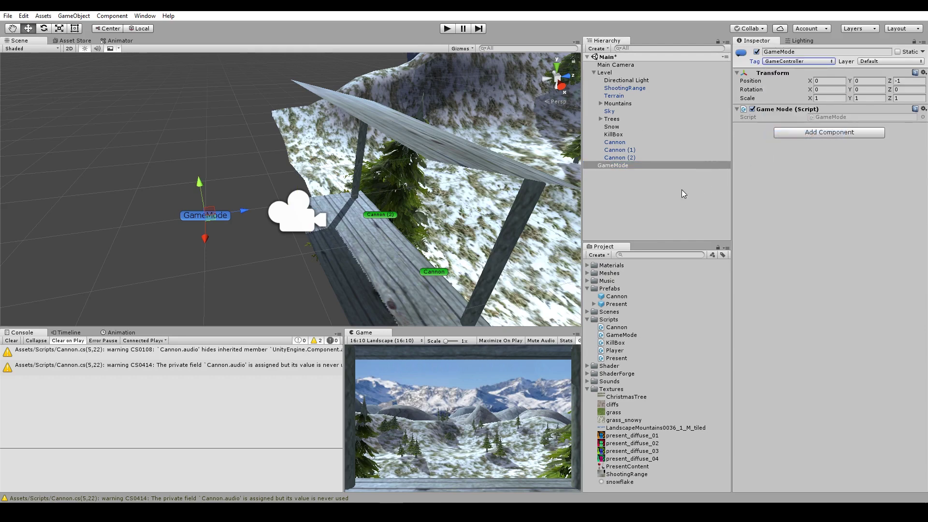
{"action": "left_click", "coordinate": [677, 190]}
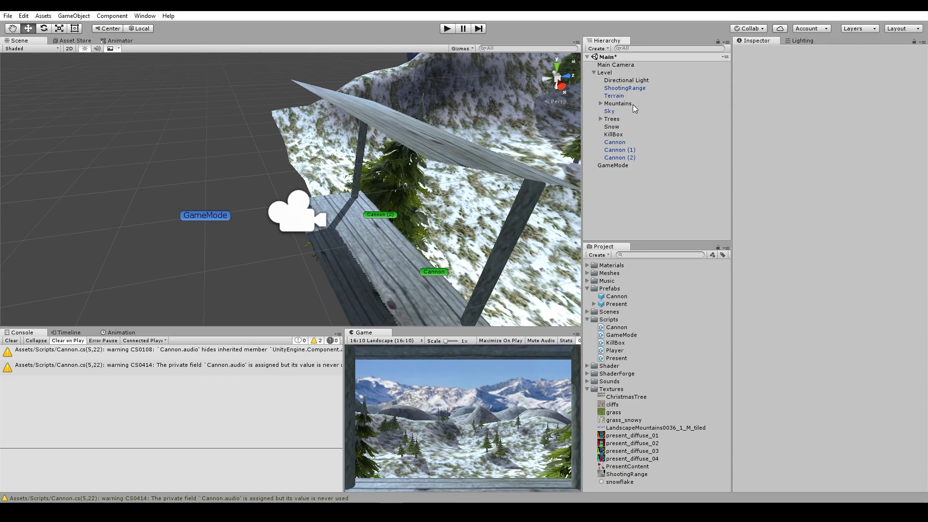
{"action": "left_click", "coordinate": [609, 165]}
{"action": "left_click", "coordinate": [886, 59]}
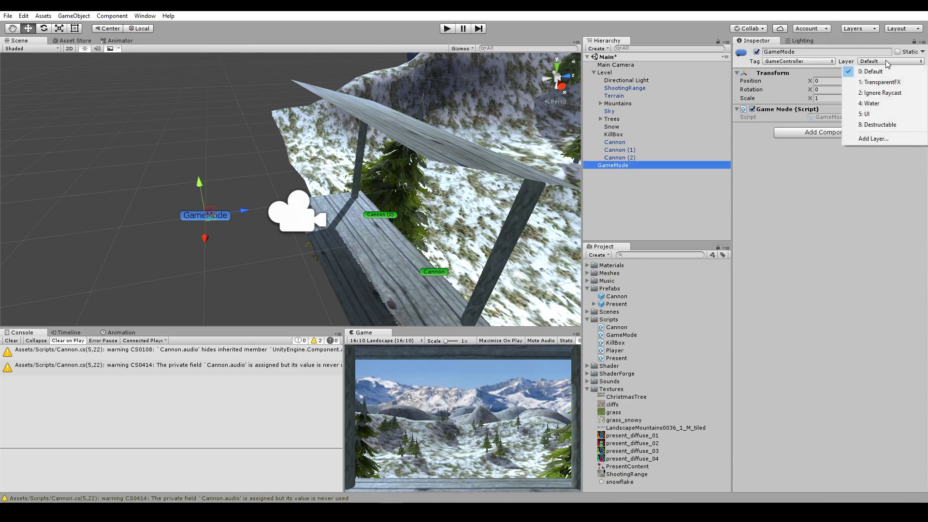
{"action": "left_click", "coordinate": [668, 215]}
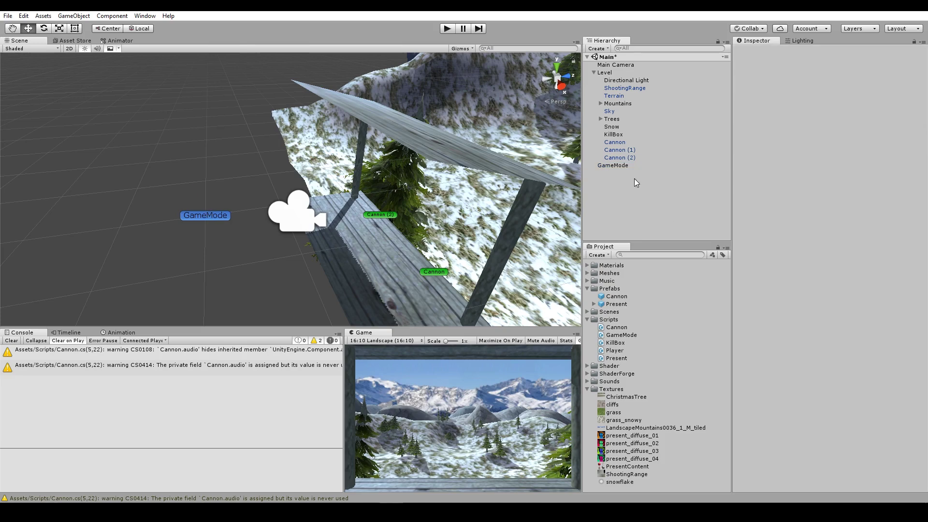
{"action": "left_click", "coordinate": [620, 167]}
{"action": "left_click", "coordinate": [632, 196]}
Step: Begin a '// Get cannon' comment below the player lookup in Start()
{"action": "key", "text": "alt+Tab"}
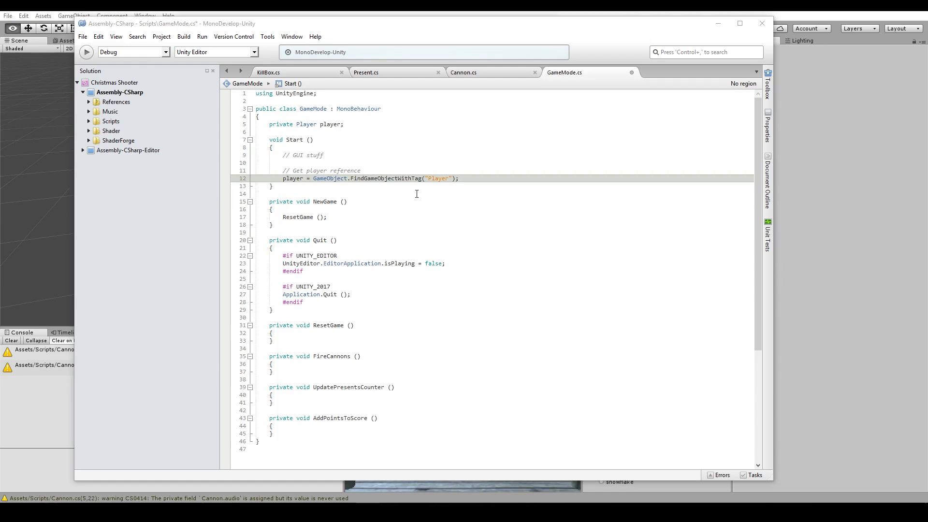
{"action": "left_click", "coordinate": [480, 178]}
{"action": "key", "text": "Return"}
{"action": "key", "text": "Return"}
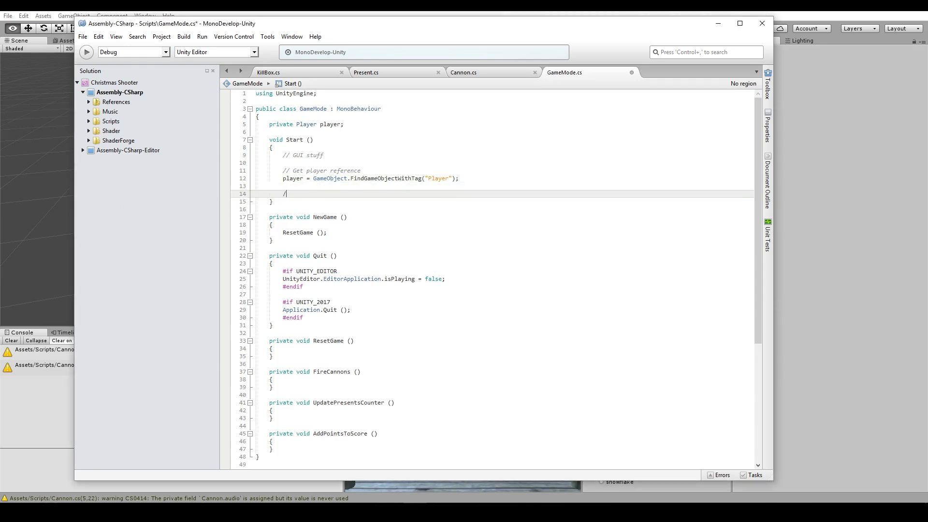
{"action": "type", "text": "/ Get cannons"}
{"action": "key", "text": "Return"}
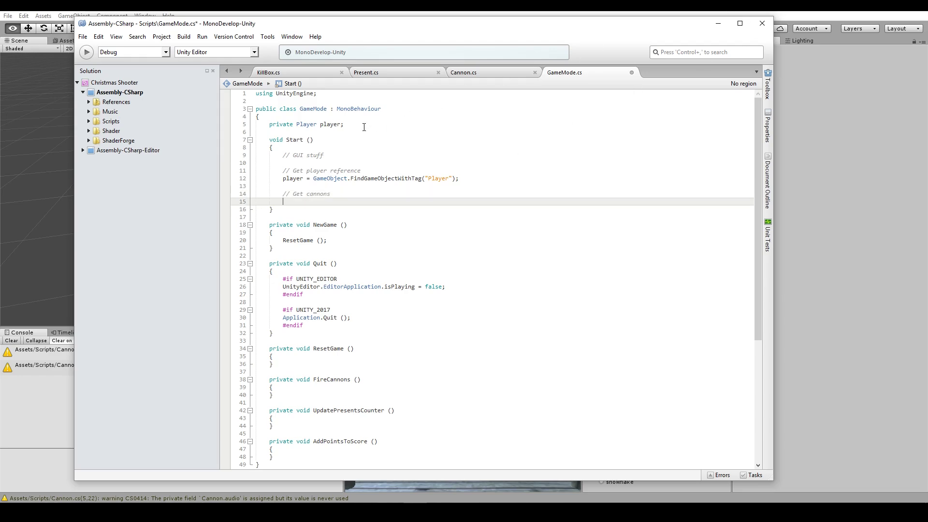
Step: Declare a 'private Cannon[] cannons;' field below the player field
{"action": "left_click", "coordinate": [425, 124]}
{"action": "key", "text": "Return"}
{"action": "type", "text": "private "}
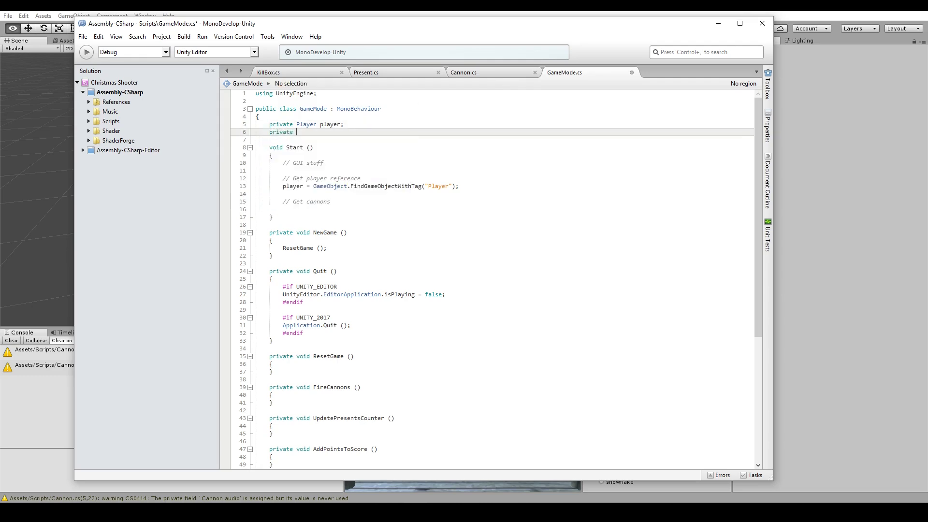
{"action": "type", "text": "Cannon["}
{"action": "type", "text": "] "}
{"action": "type", "text": "cannons;"}
Step: Assign cannons = GameObject.FindGameObjectsWithTag("Cannon"); under the cannon comment
{"action": "left_click", "coordinate": [341, 206]}
{"action": "type", "text": "cann"}
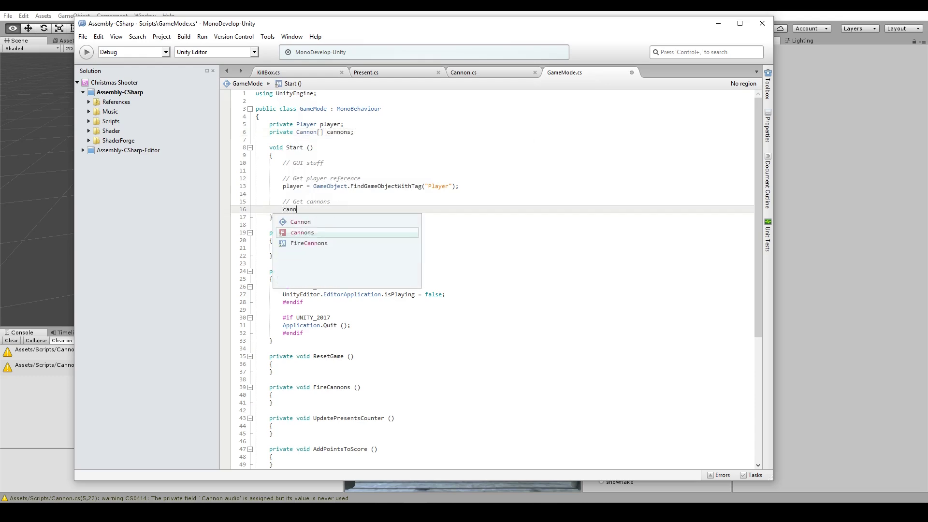
{"action": "type", "text": "ons = gam"}
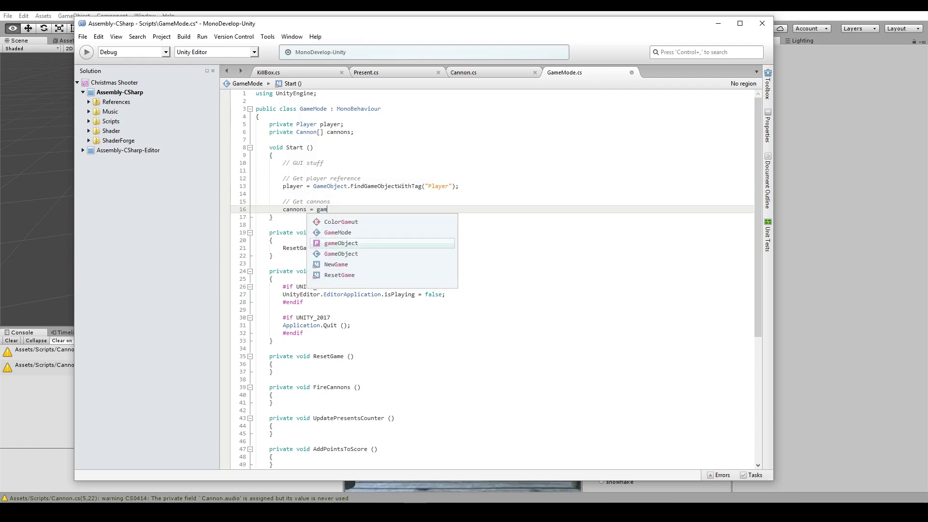
{"action": "type", "text": "e"}
{"action": "key", "text": "Return"}
{"action": "key", "text": "BackSpace"}
{"action": "key", "text": "BackSpace"}
{"action": "key", "text": "BackSpace"}
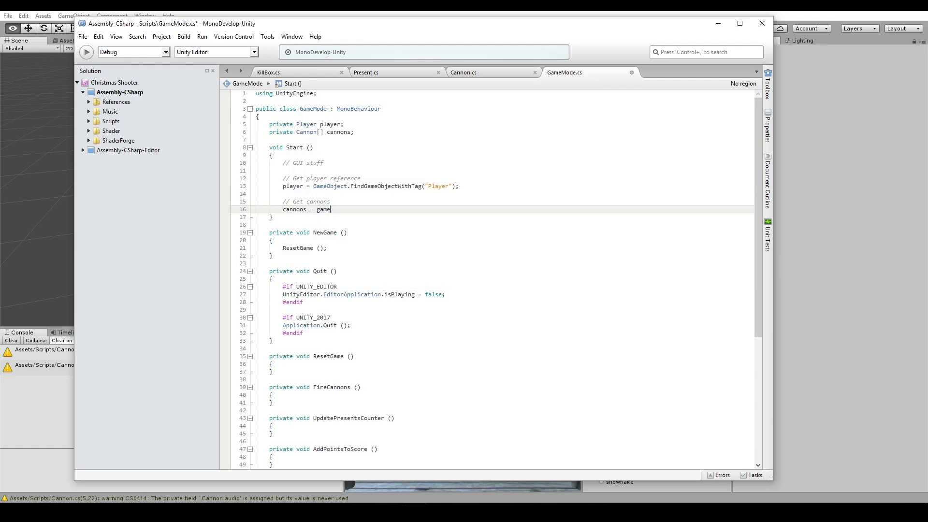
{"action": "key", "text": "BackSpace"}
{"action": "key", "text": "BackSpace"}
{"action": "key", "text": "BackSpace"}
{"action": "key", "text": "BackSpace"}
{"action": "type", "text": "GameO"}
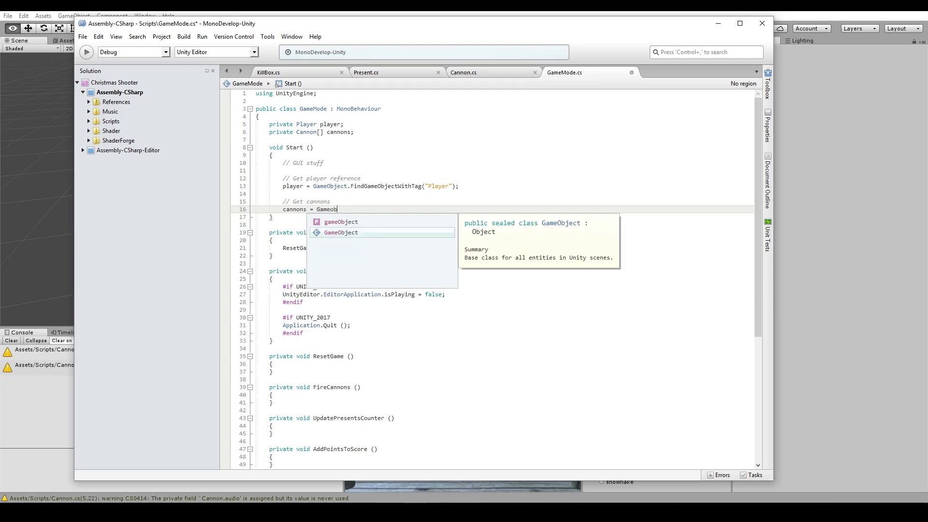
{"action": "key", "text": "Return"}
{"action": "type", "text": ".find"}
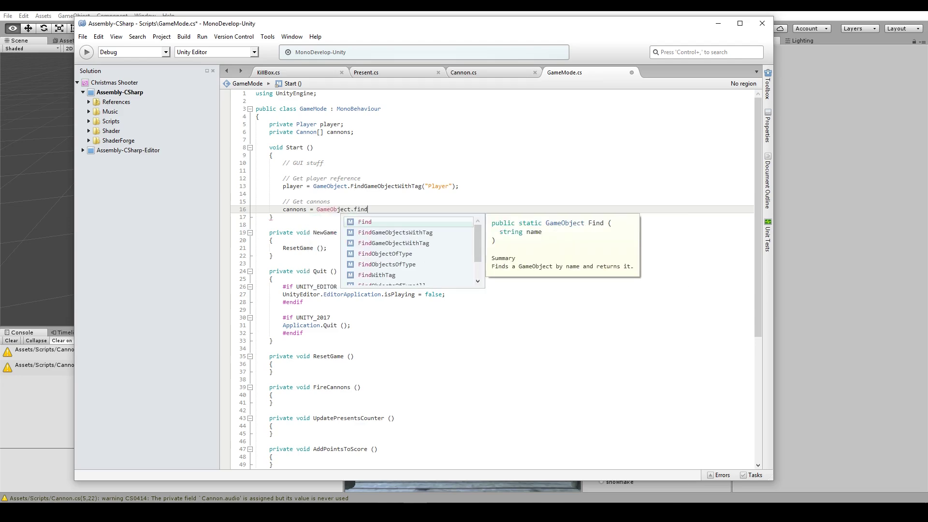
{"action": "key", "text": "Down"}
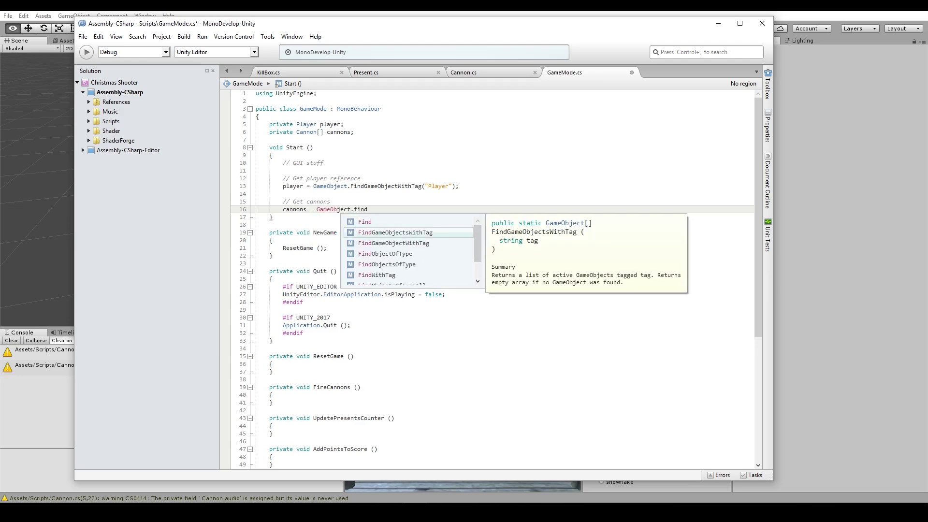
{"action": "key", "text": "Return"}
{"action": "type", "text": "(\"Cann"}
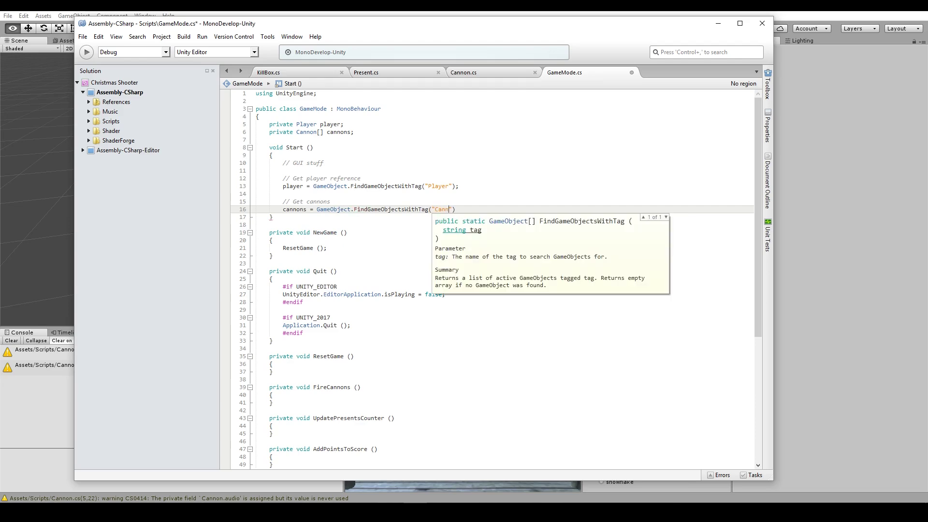
{"action": "type", "text": "on\");"}
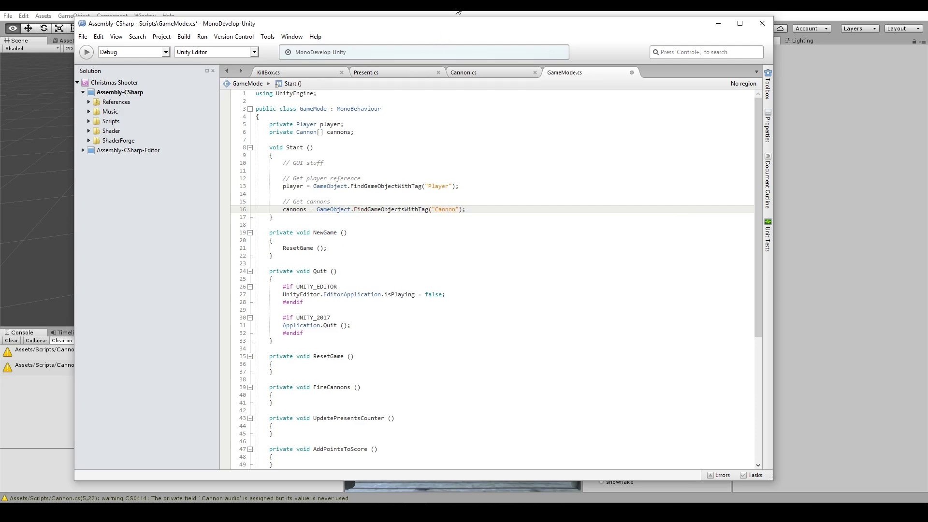
Step: Check the Cannon object's tag in Unity, then complete the comment as 'Get cannon references'
{"action": "key", "text": "alt+Tab"}
{"action": "left_click", "coordinate": [624, 142]}
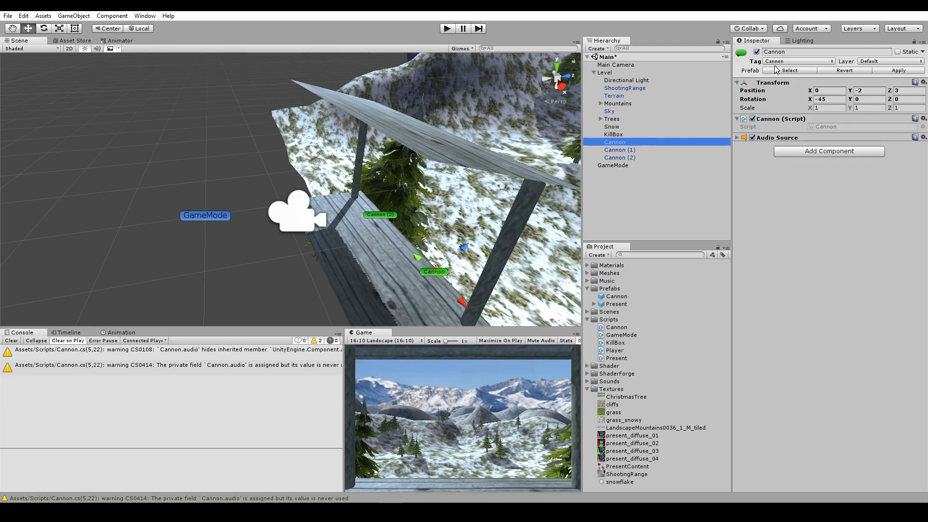
{"action": "key", "text": "alt+Tab"}
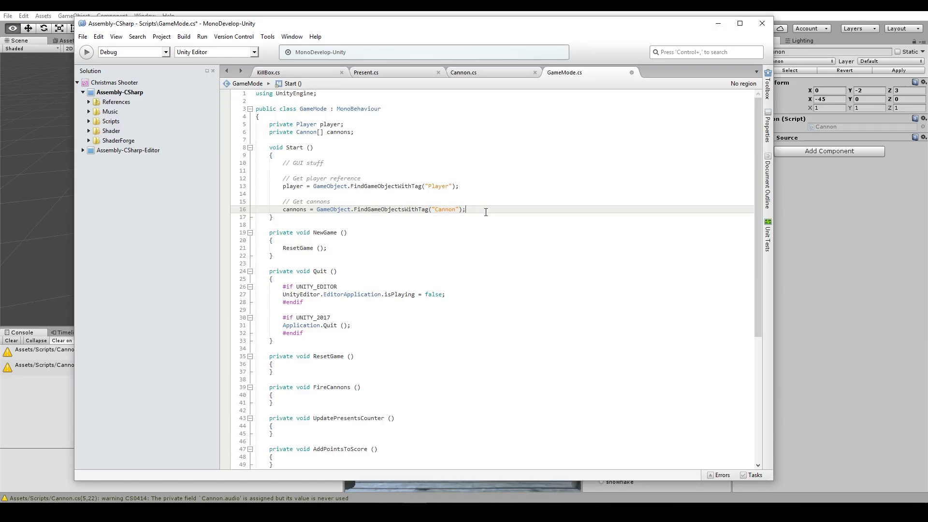
{"action": "left_click", "coordinate": [479, 197]}
{"action": "key", "text": "BackSpace"}
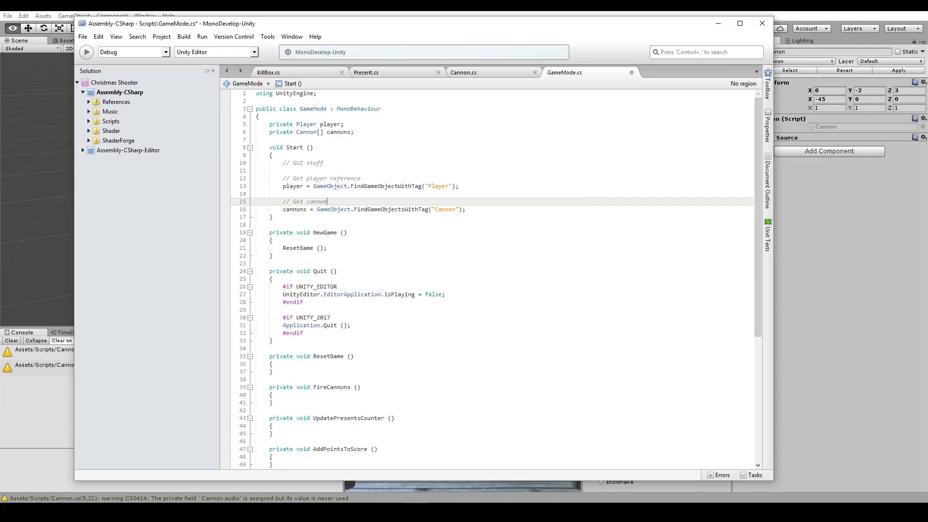
{"action": "type", "text": " references"}
Step: Turn the GUI comment into 'TODO: GUI init' and save
{"action": "left_click", "coordinate": [356, 164]}
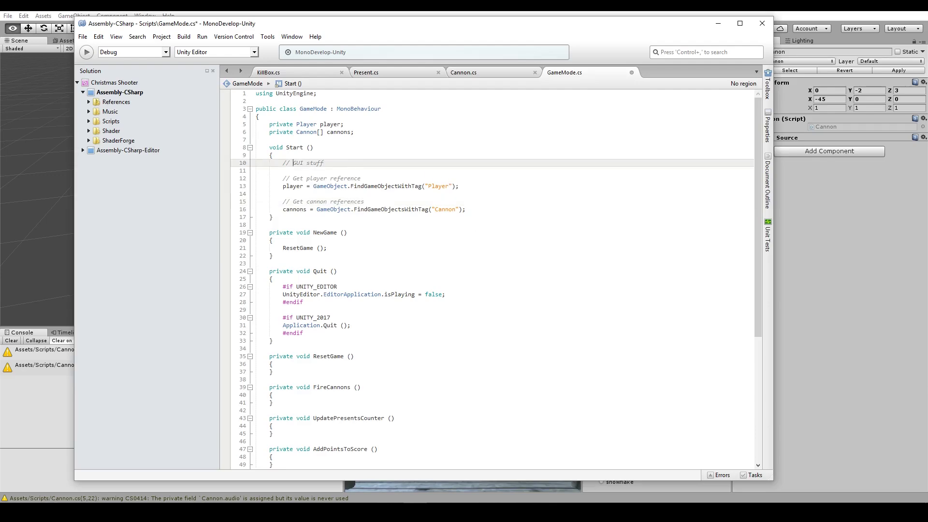
{"action": "type", "text": "TODO: GUI "}
{"action": "type", "text": "init"}
{"action": "key", "text": "ctrl+s"}
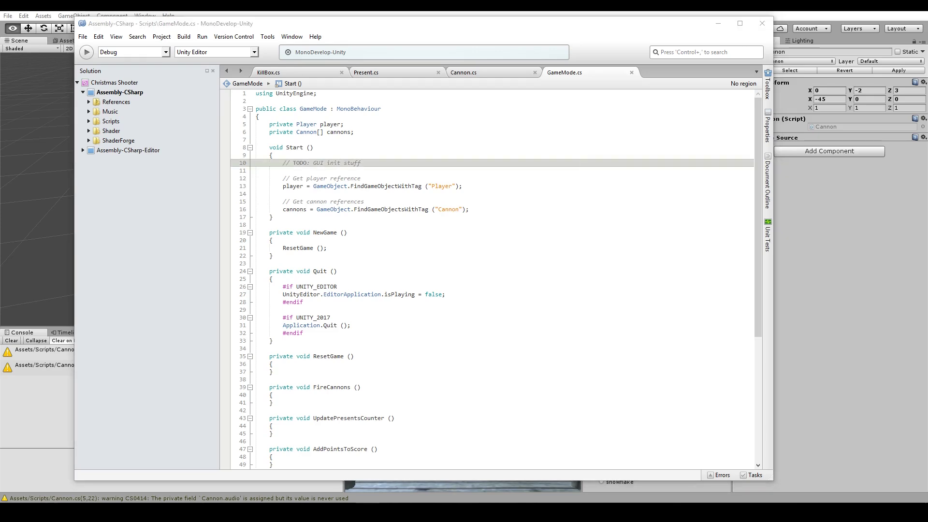
Step: End Start() with '// TEMP: start game directly' and a NewGame(); call, then save
{"action": "left_click", "coordinate": [470, 209]}
{"action": "key", "text": "Return"}
{"action": "key", "text": "Return"}
{"action": "type", "text": "// TEMP:"}
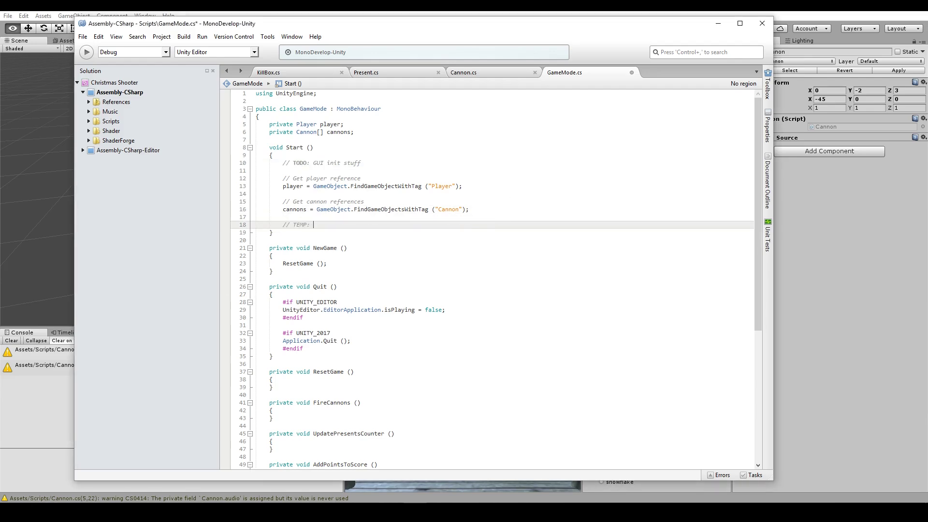
{"action": "type", "text": " start gam"}
{"action": "type", "text": "e directly"}
{"action": "key", "text": "Return"}
{"action": "type", "text": "N"}
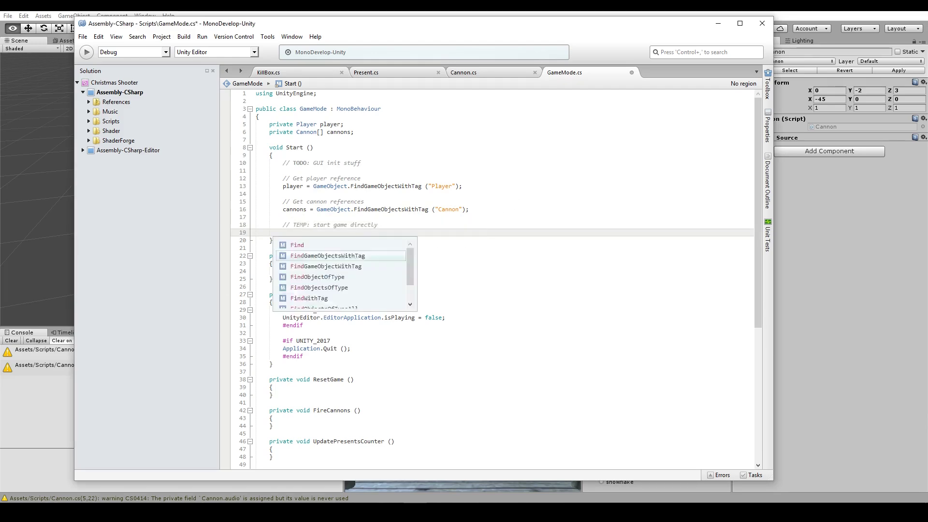
{"action": "type", "text": "estGame("}
{"action": "key", "text": "BackSpace"}
{"action": "key", "text": "BackSpace"}
{"action": "key", "text": "BackSpace"}
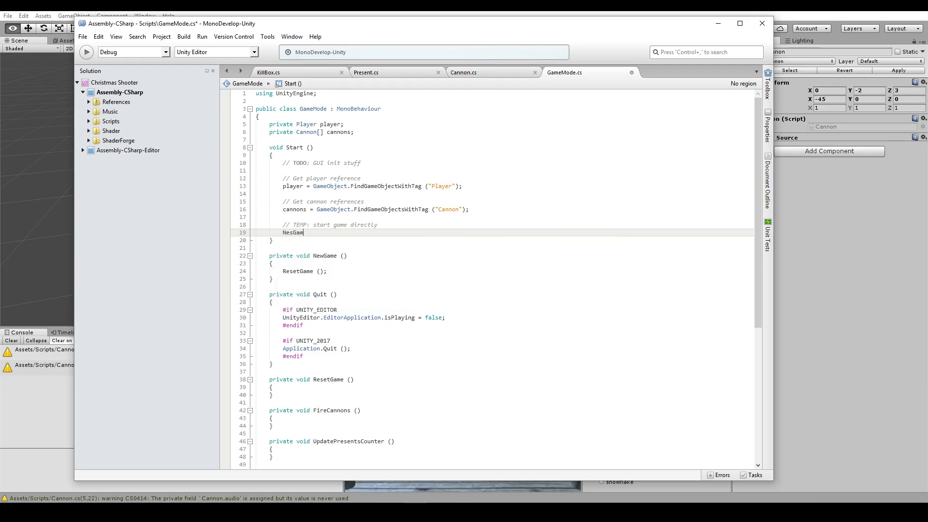
{"action": "key", "text": "BackSpace"}
{"action": "key", "text": "BackSpace"}
{"action": "key", "text": "BackSpace"}
{"action": "key", "text": "BackSpace"}
{"action": "key", "text": "BackSpace"}
{"action": "type", "text": "ew"}
{"action": "type", "text": "ga"}
{"action": "key", "text": "BackSpace"}
{"action": "key", "text": "BackSpace"}
{"action": "type", "text": "Game()"}
{"action": "type", "text": ";"}
{"action": "key", "text": "ctrl+s"}
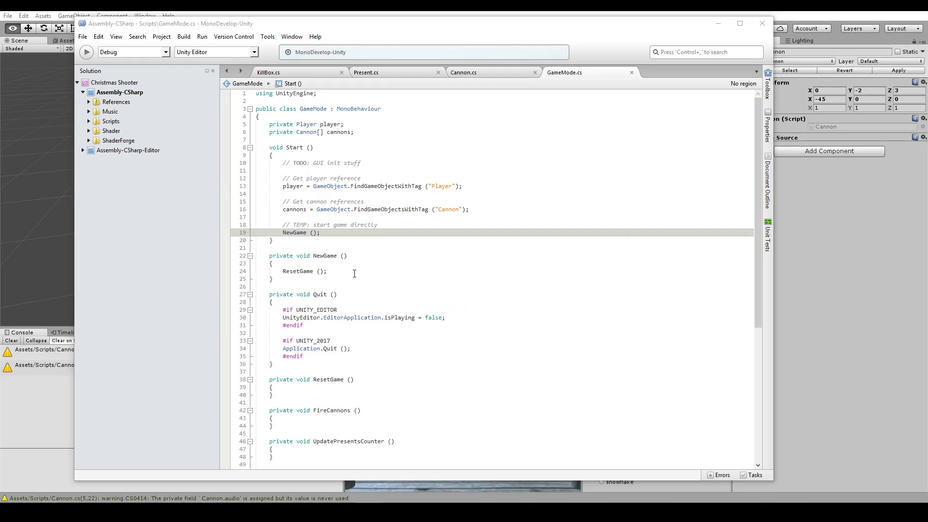
{"action": "left_click", "coordinate": [334, 272]}
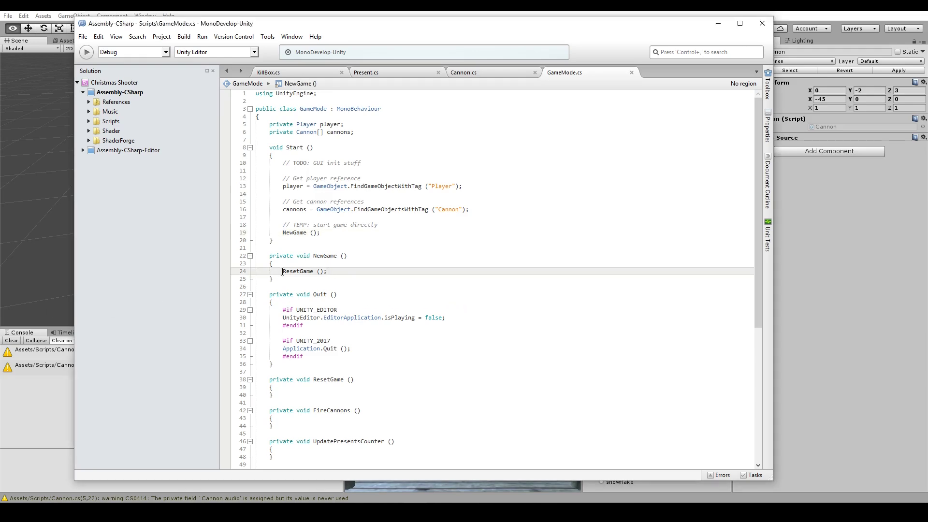
Step: Fold the NewGame and Quit methods and declare a 'private float cannonFireInterval;' field
{"action": "left_click", "coordinate": [250, 256]}
{"action": "left_click", "coordinate": [249, 271]}
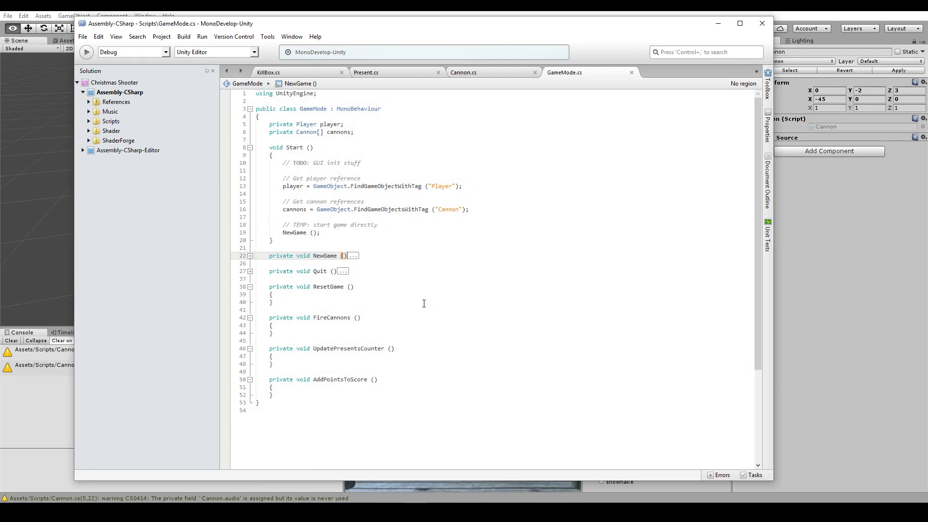
{"action": "left_click", "coordinate": [382, 135]}
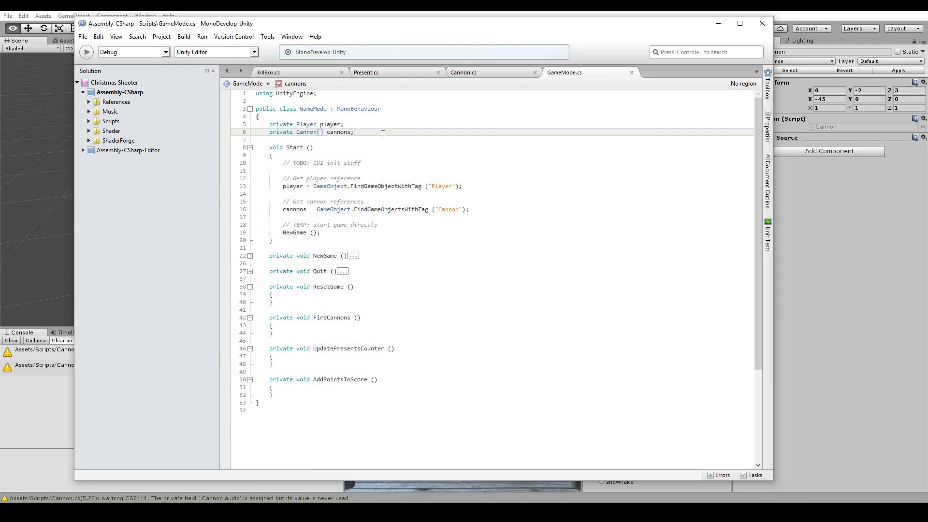
{"action": "key", "text": "Return"}
{"action": "type", "text": "priva"}
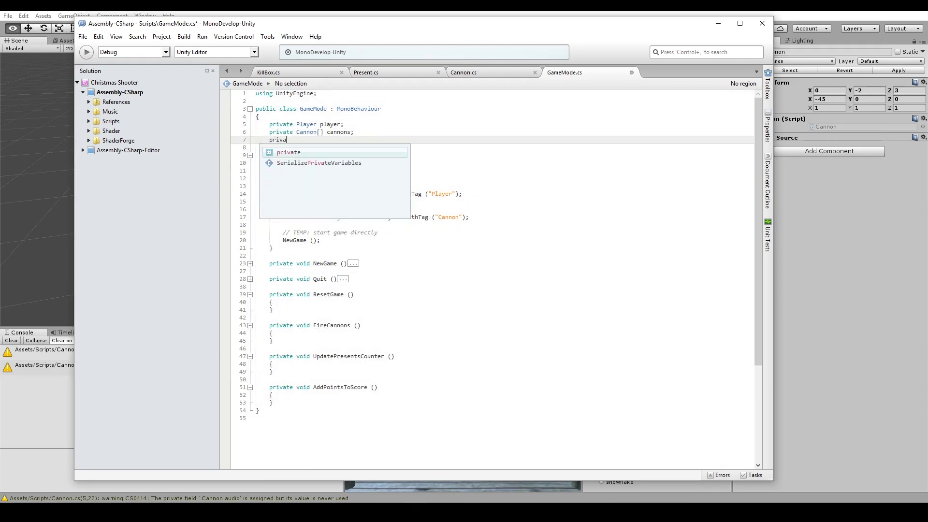
{"action": "type", "text": "te cannonFir"}
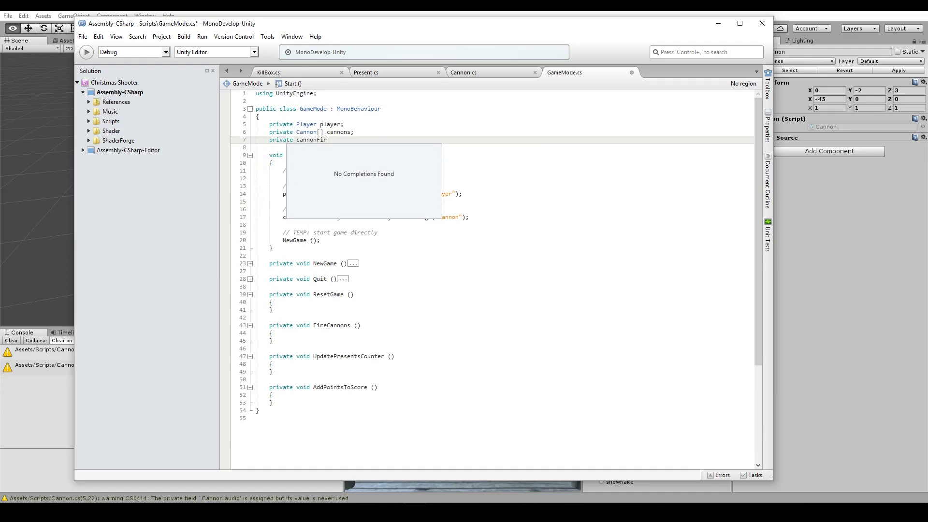
{"action": "type", "text": "eIntera"}
{"action": "key", "text": "BackSpace"}
{"action": "type", "text": "val"}
{"action": "left_click", "coordinate": [317, 140]}
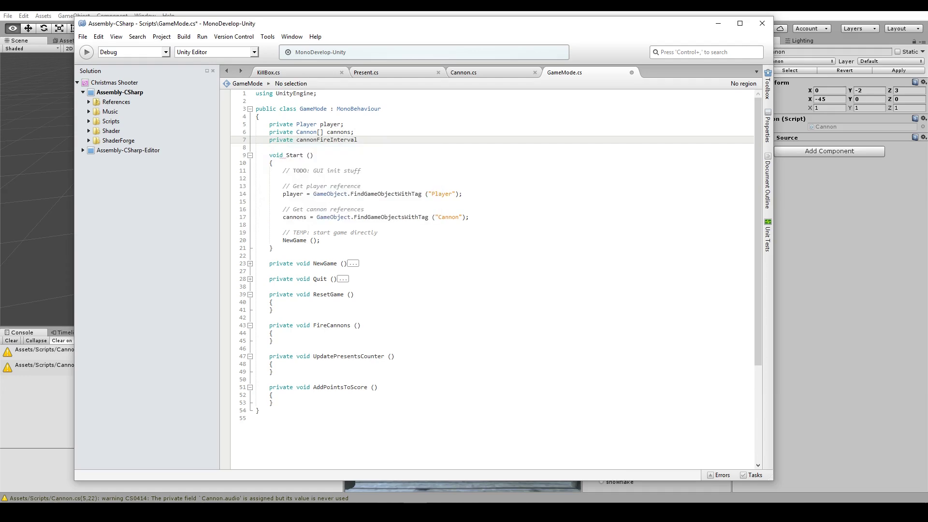
{"action": "type", "text": "float "}
{"action": "type", "text": ";"}
Step: Set cannonFireInterval = 2; inside ResetGame()
{"action": "left_click", "coordinate": [336, 302]}
{"action": "key", "text": "Return"}
{"action": "type", "text": "ca"}
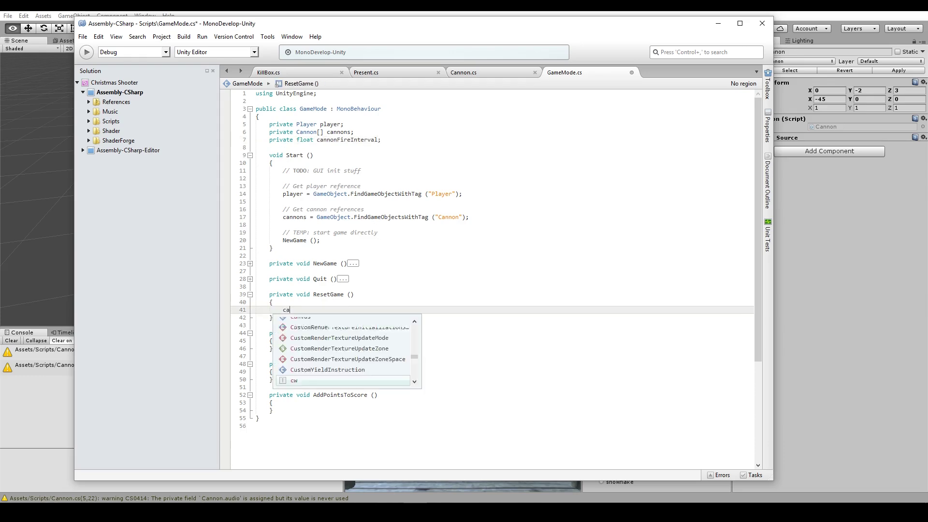
{"action": "type", "text": "nnonF"}
{"action": "key", "text": "Return"}
{"action": "type", "text": "= "}
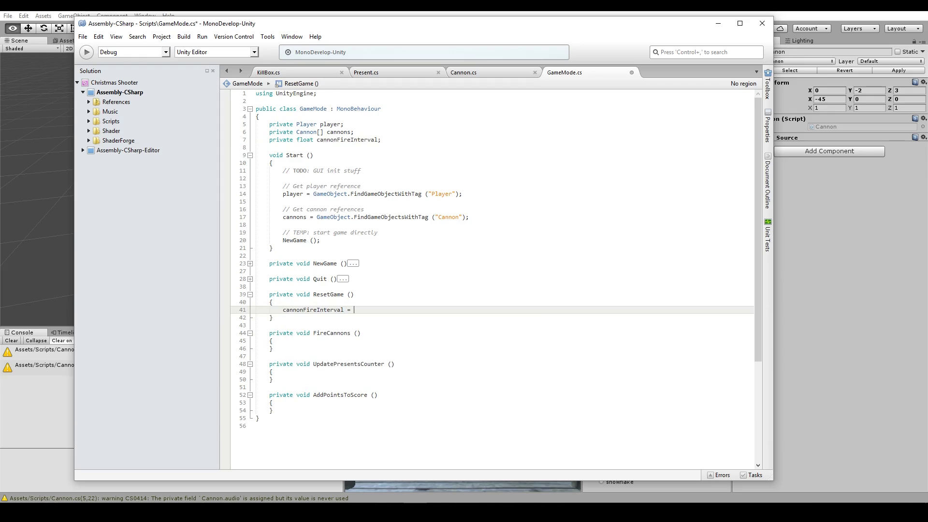
{"action": "type", "text": "2;"}
Step: Declare a private score field, changing its type from float to int
{"action": "left_click", "coordinate": [414, 141]}
{"action": "key", "text": "Return"}
{"action": "type", "text": "pri"}
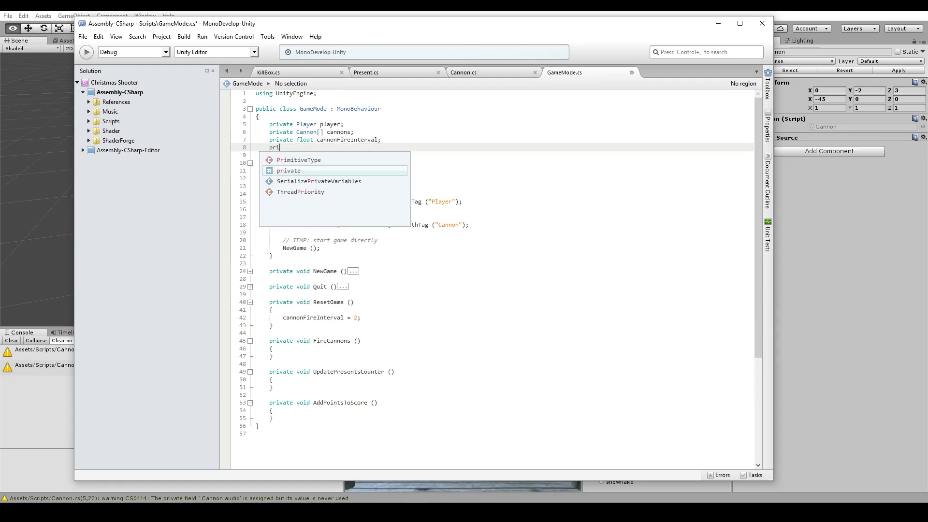
{"action": "type", "text": "vate float score"}
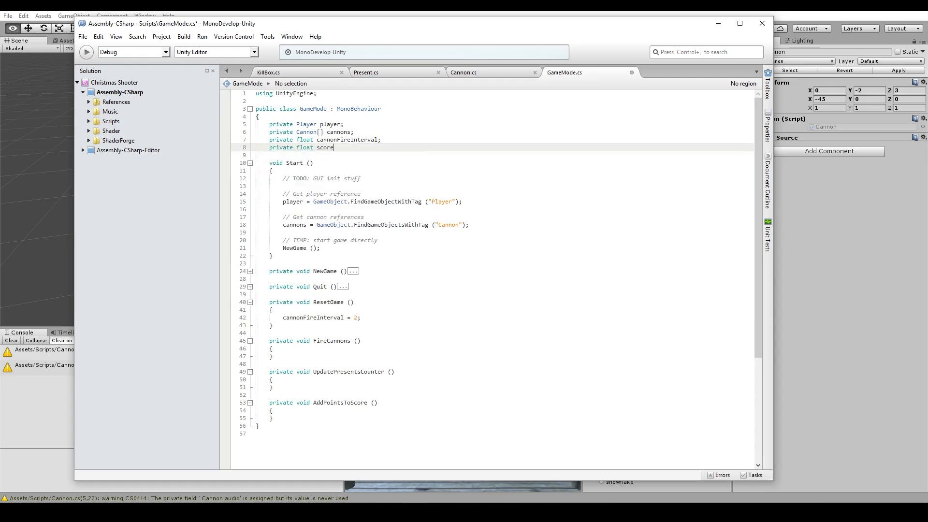
{"action": "type", "text": ";"}
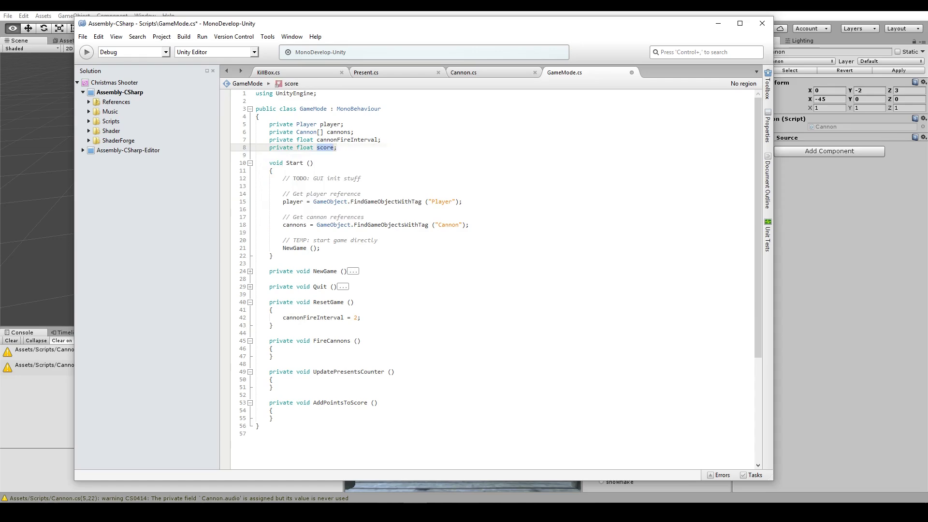
{"action": "key", "text": "BackSpace"}
{"action": "key", "text": "BackSpace"}
{"action": "key", "text": "BackSpace"}
{"action": "key", "text": "BackSpace"}
{"action": "key", "text": "BackSpace"}
{"action": "key", "text": "BackSpace"}
{"action": "key", "text": "BackSpace"}
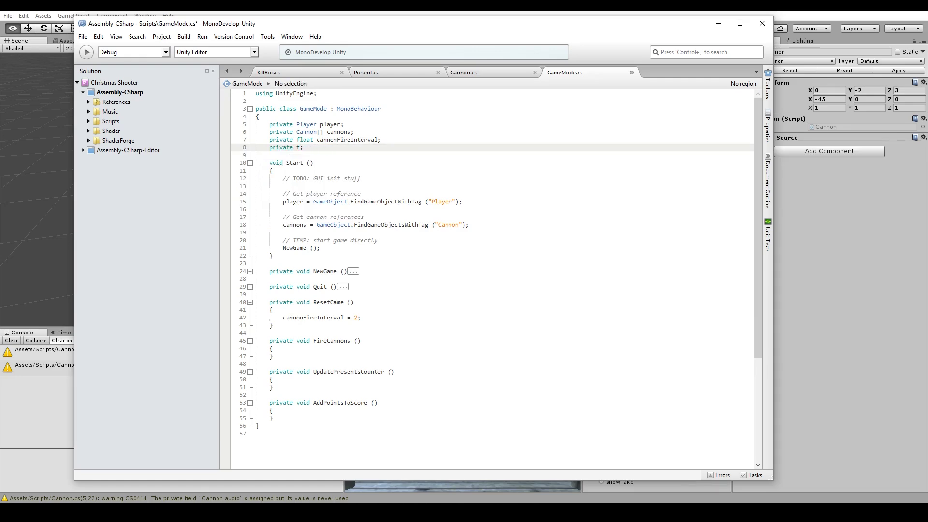
{"action": "key", "text": "BackSpace"}
{"action": "type", "text": "int score"}
Step: Add score = 0; to ResetGame() below the interval reset
{"action": "left_click", "coordinate": [390, 316]}
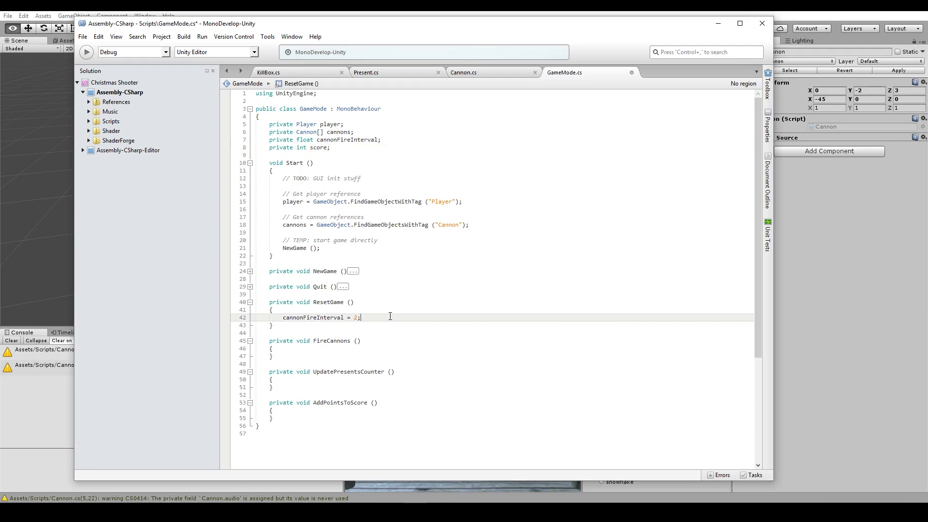
{"action": "key", "text": "Return"}
{"action": "type", "text": "scor"}
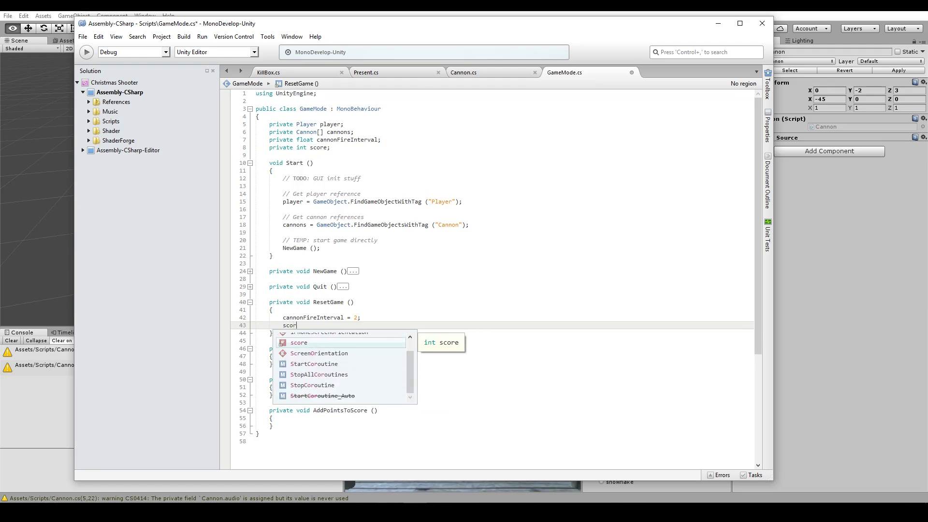
{"action": "type", "text": "e = 0;"}
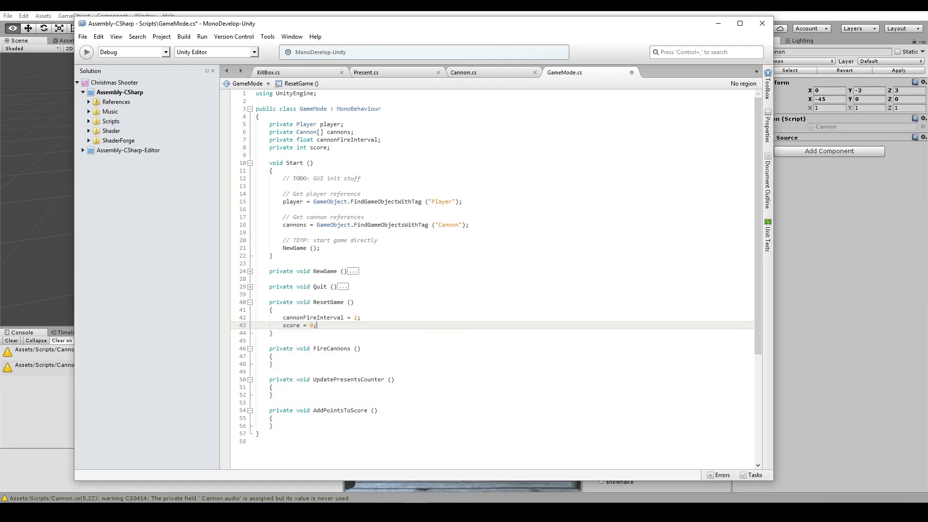
{"action": "key", "text": "Return"}
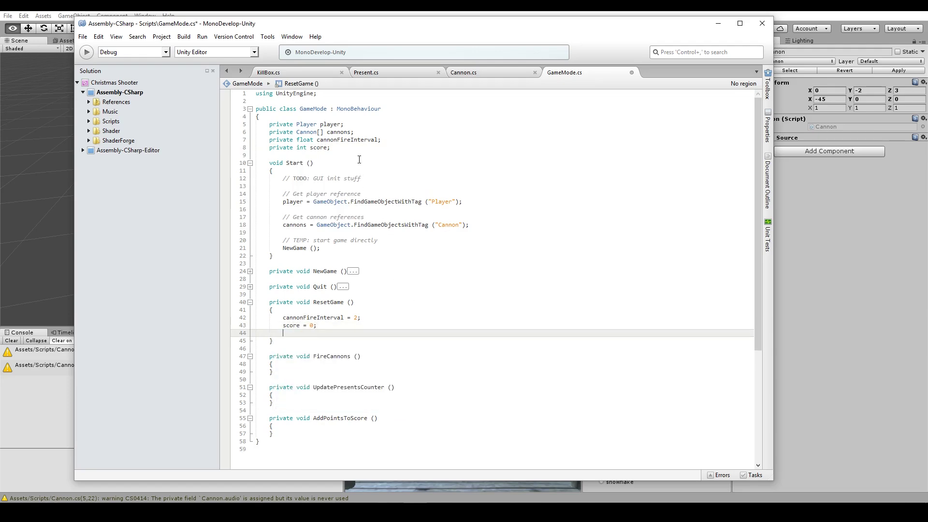
Step: Merge the fields into one declaration: int score, level, presentsCaught, presentCounterMax
{"action": "left_click", "coordinate": [348, 148]}
{"action": "key", "text": "Return"}
{"action": "type", "text": "private "}
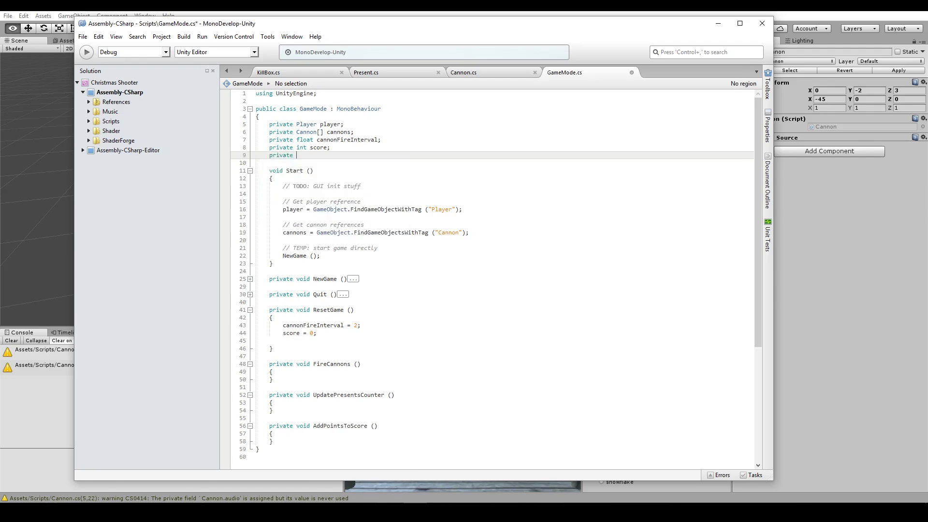
{"action": "type", "text": "int level"}
{"action": "left_click", "coordinate": [328, 147]}
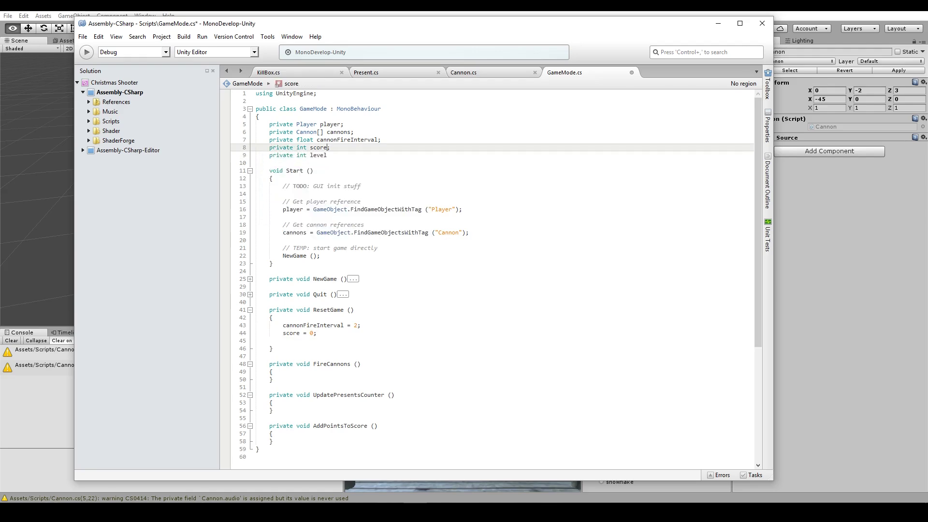
{"action": "key", "text": "shift+Down"}
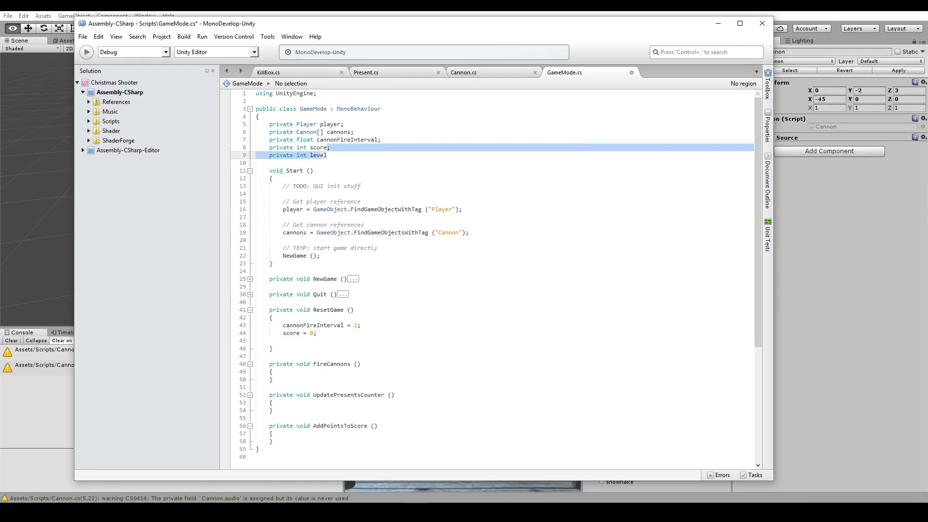
{"action": "key", "text": "Delete"}
{"action": "type", "text": ", level"}
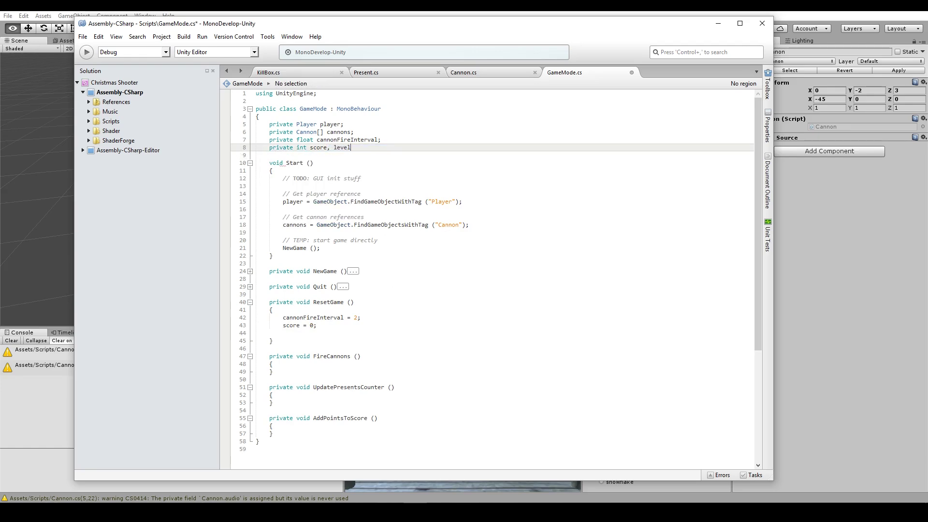
{"action": "type", "text": ", presentsC"}
{"action": "type", "text": "aught, p"}
{"action": "type", "text": "resentCount"}
{"action": "type", "text": "erMax"}
{"action": "type", "text": ";"}
Step: Add presentCounterMaxBase to the int field declaration on line 8 and save GameMode.cs
{"action": "key", "text": "Left"}
{"action": "type", "text": ", pr"}
{"action": "type", "text": "esentCounte"}
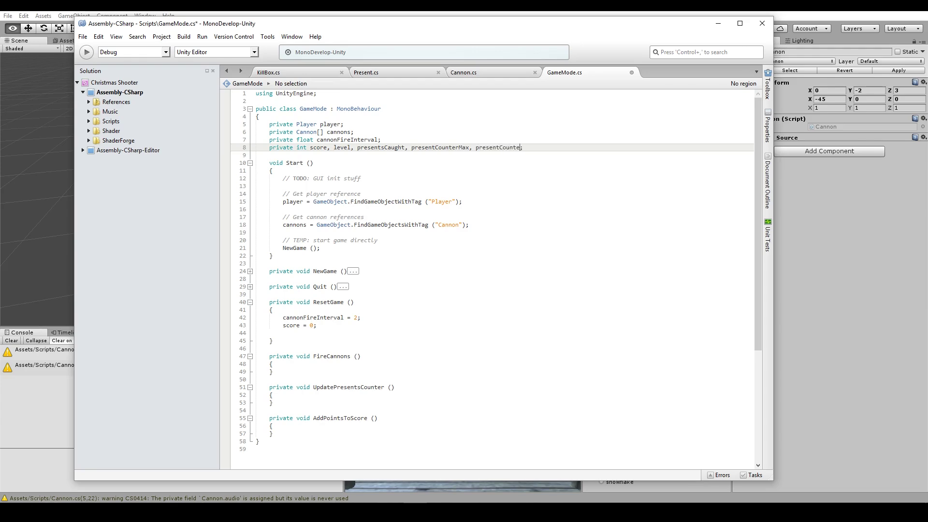
{"action": "type", "text": "rMaxBase"}
{"action": "left_click", "coordinate": [561, 148]}
{"action": "key", "text": "ctrl+s"}
{"action": "left_click", "coordinate": [391, 140]}
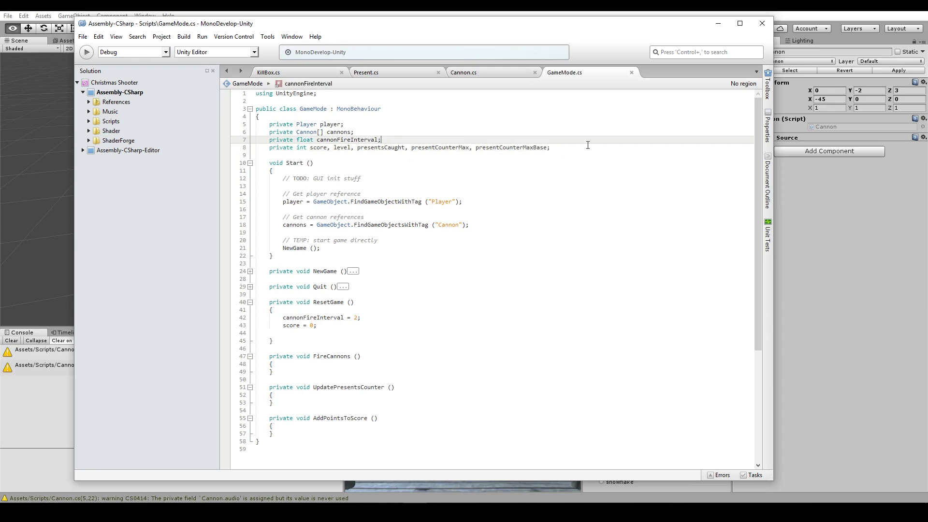
{"action": "left_click", "coordinate": [576, 146]}
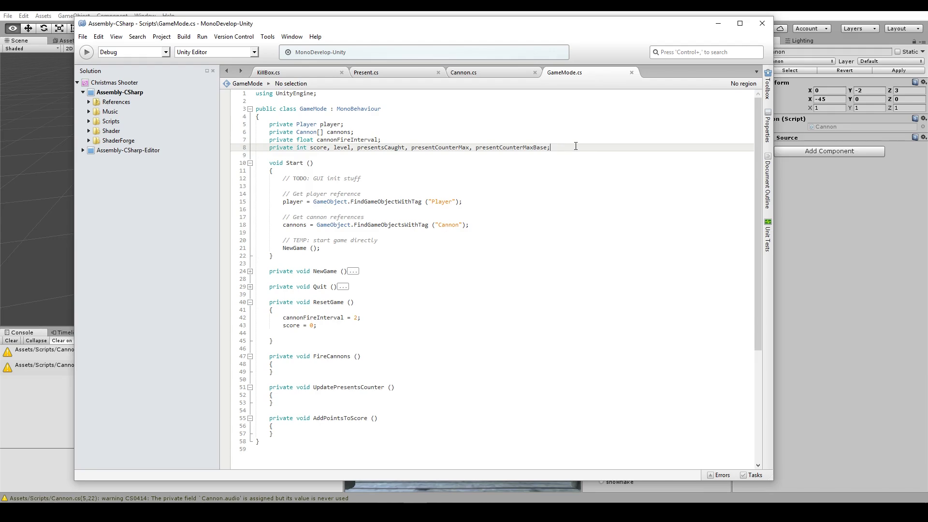
Step: In ResetGame, add level = 1; and presentsCaught = 0; after the score reset
{"action": "left_click", "coordinate": [302, 332]}
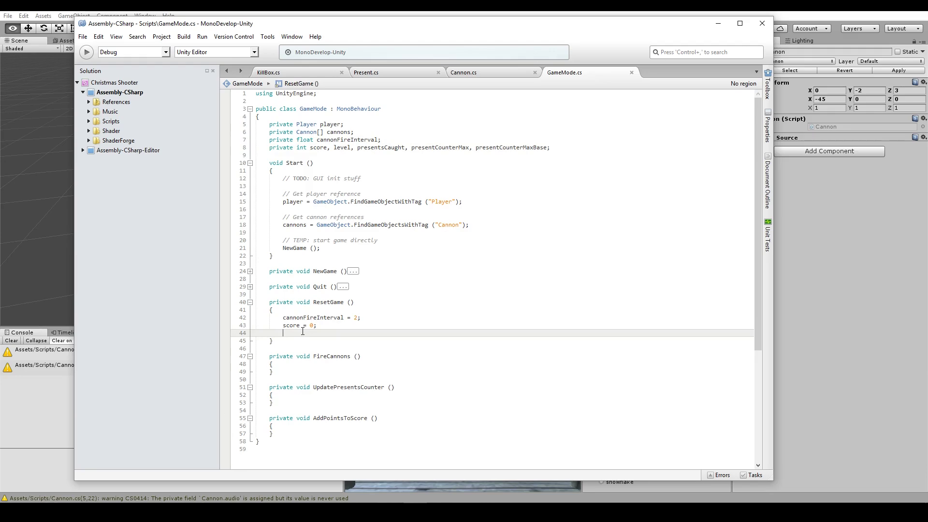
{"action": "type", "text": "level = "}
{"action": "type", "text": "1;"}
{"action": "key", "text": "Return"}
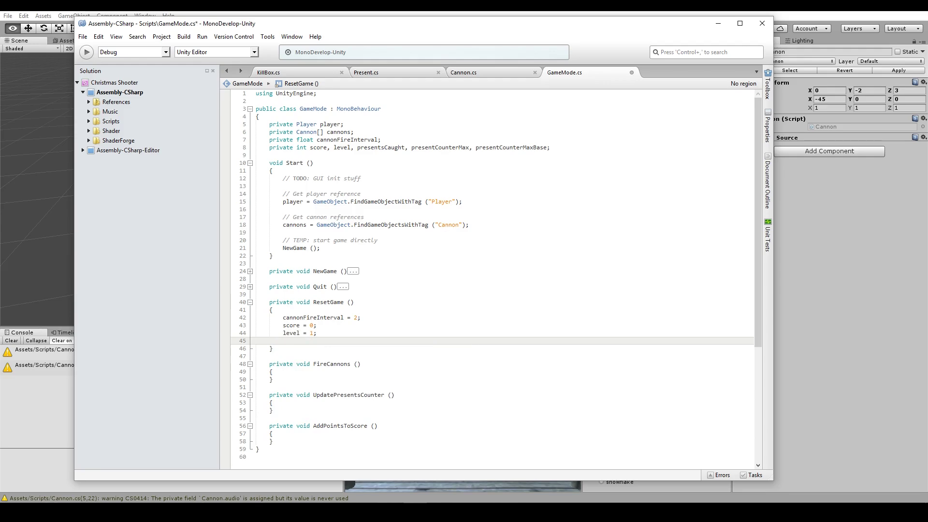
{"action": "type", "text": "presentsCaught"}
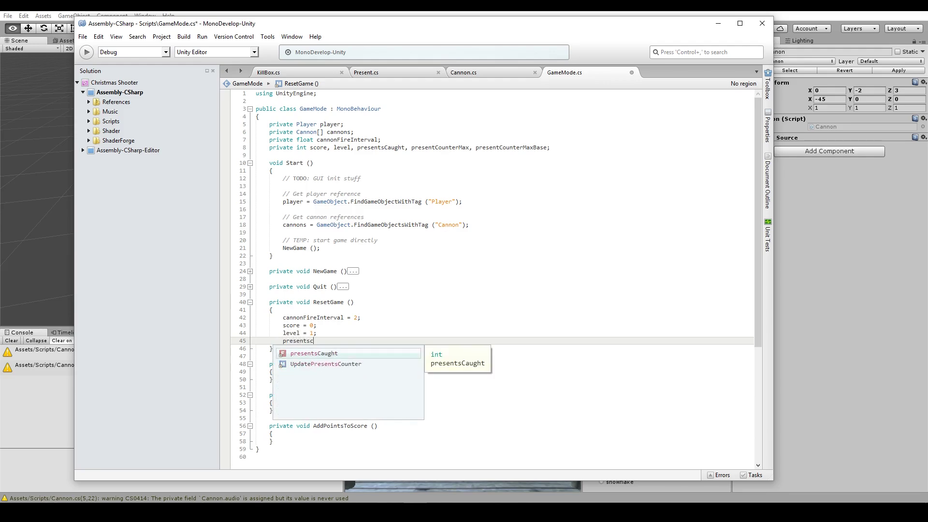
{"action": "type", "text": " = 0;"}
{"action": "key", "text": "Return"}
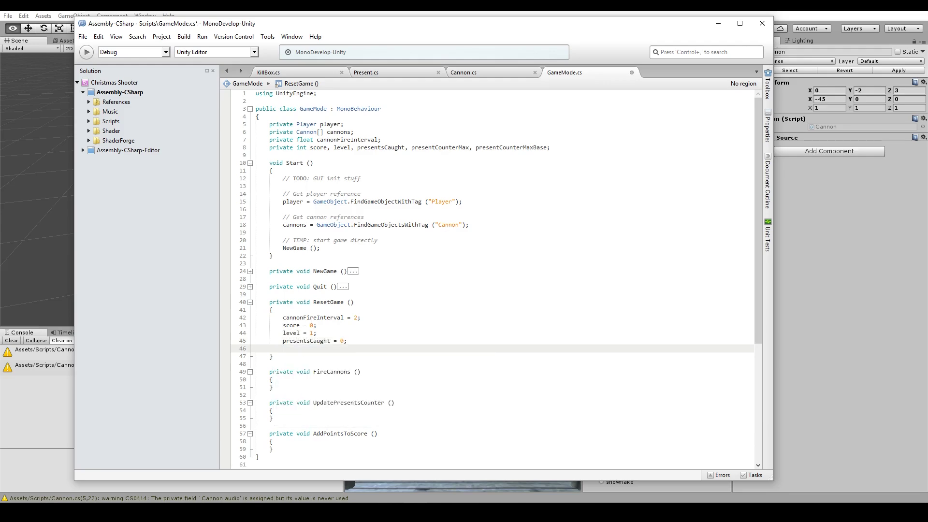
Step: Rename the declared fields to presentsCounterMax and presentsCounterMaxBase
{"action": "type", "text": "present"}
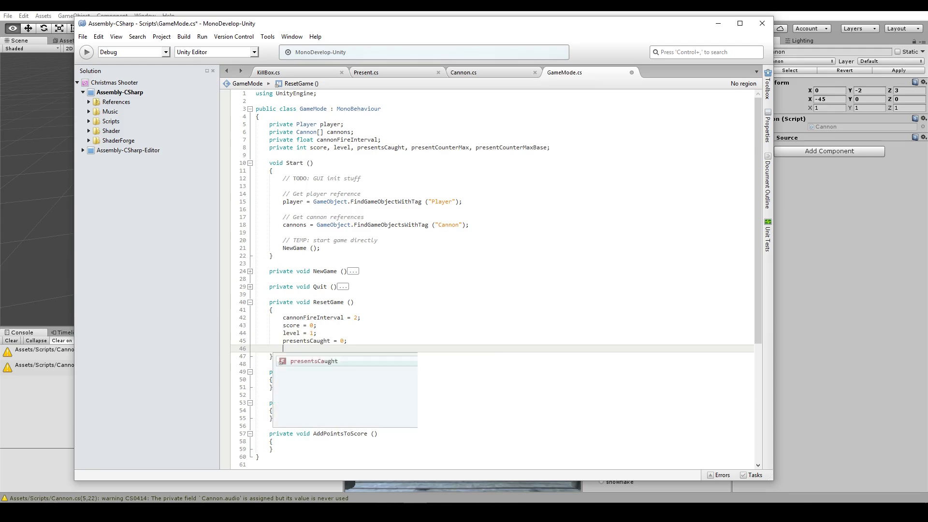
{"action": "type", "text": "sc"}
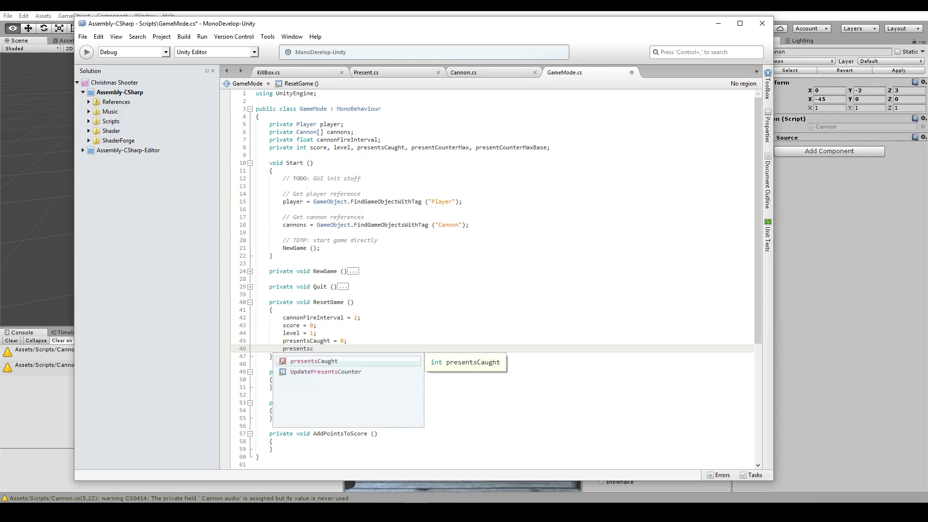
{"action": "key", "text": "BackSpace"}
{"action": "key", "text": "BackSpace"}
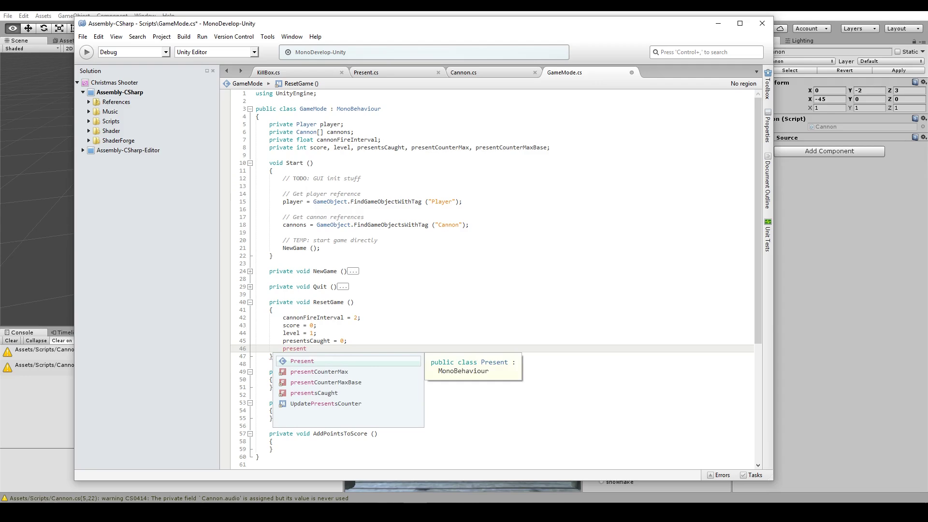
{"action": "left_click", "coordinate": [433, 148]}
{"action": "type", "text": "s"}
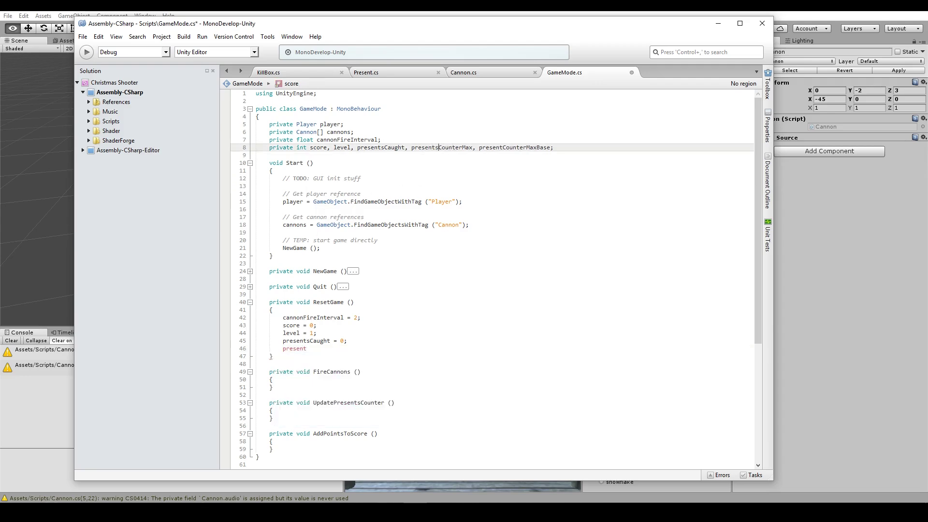
{"action": "left_click", "coordinate": [501, 147]}
{"action": "type", "text": "s"}
Step: In ResetGame, assign presentsCounterMax = presentsCounterMaxBase; using autocomplete
{"action": "left_click", "coordinate": [324, 346]}
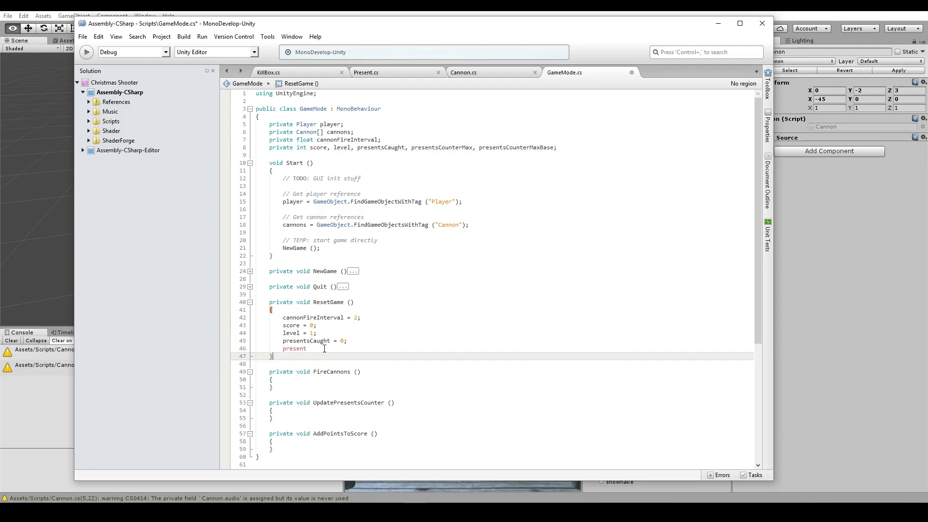
{"action": "type", "text": "scounte"}
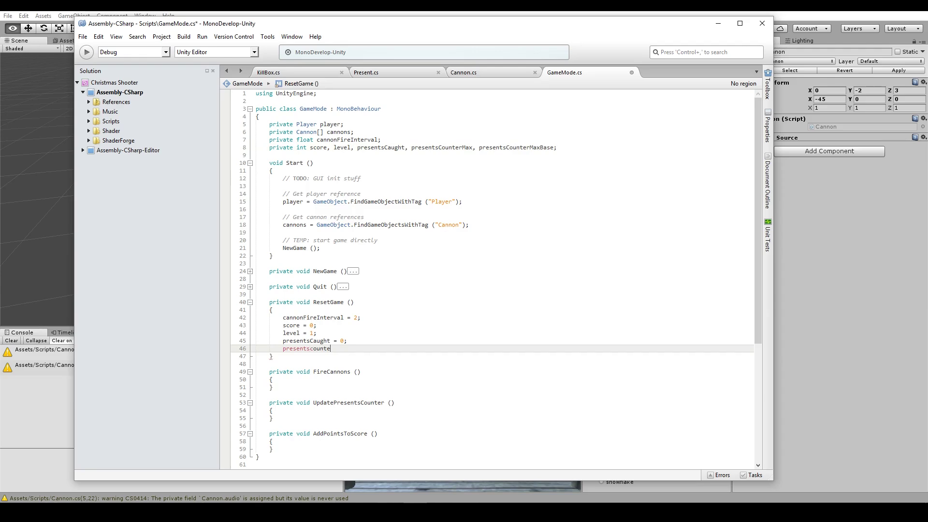
{"action": "type", "text": "r"}
{"action": "key", "text": "Return"}
{"action": "type", "text": "presentsc"}
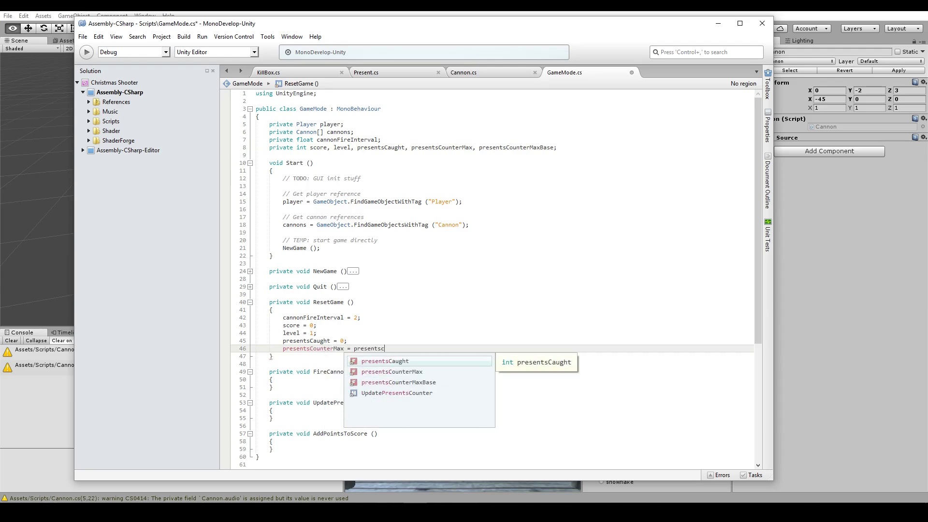
{"action": "key", "text": "Down"}
{"action": "key", "text": "Return"}
{"action": "type", "text": ";"}
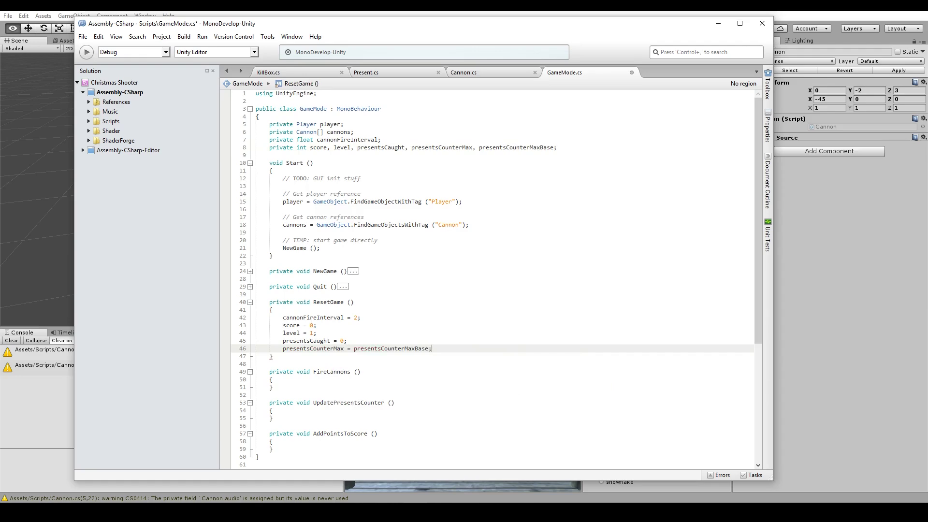
{"action": "key", "text": "alt+Tab"}
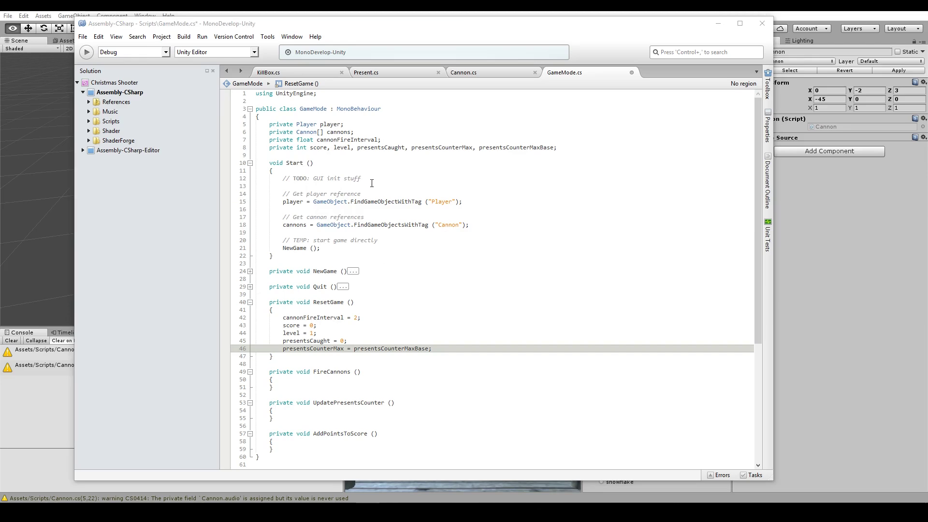
Step: Move presentsCounterMaxBase to its own line as a constant PRESENTS_COUNTER_MAX_BASE = 10
{"action": "left_click", "coordinate": [480, 147]}
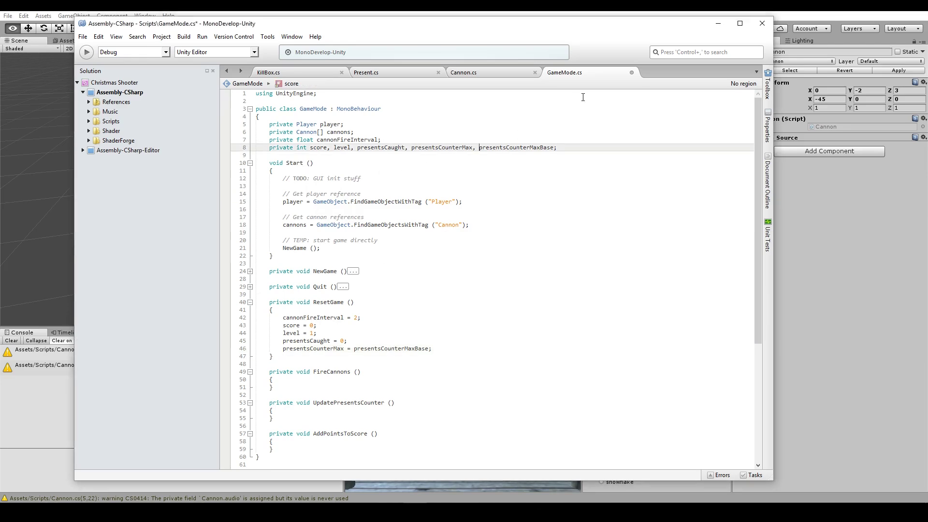
{"action": "key", "text": "BackSpace"}
{"action": "key", "text": "BackSpace"}
{"action": "key", "text": "Return"}
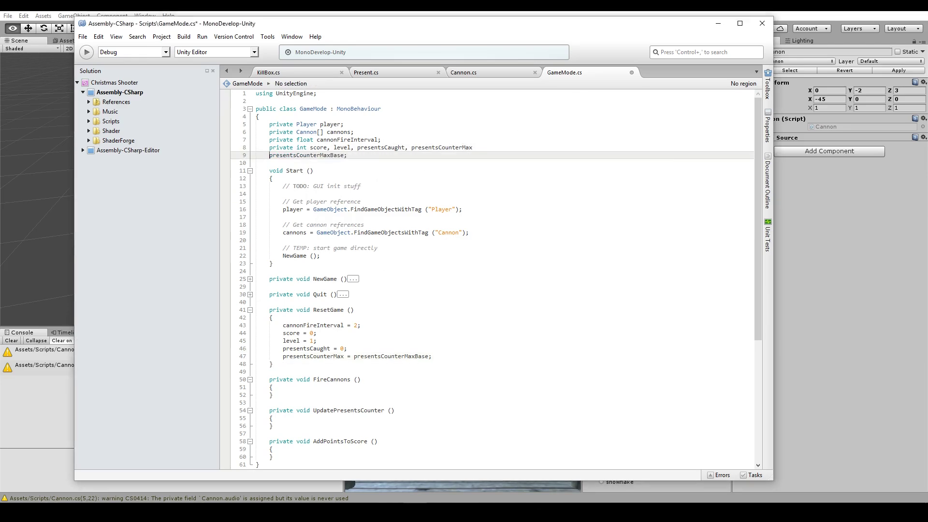
{"action": "type", "text": "private int "}
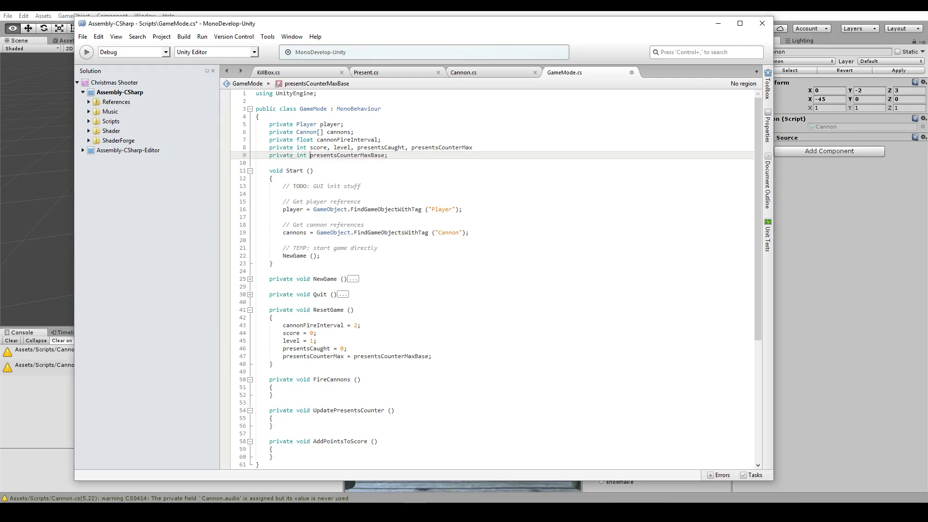
{"action": "type", "text": "const"}
{"action": "key", "text": "shift+End"}
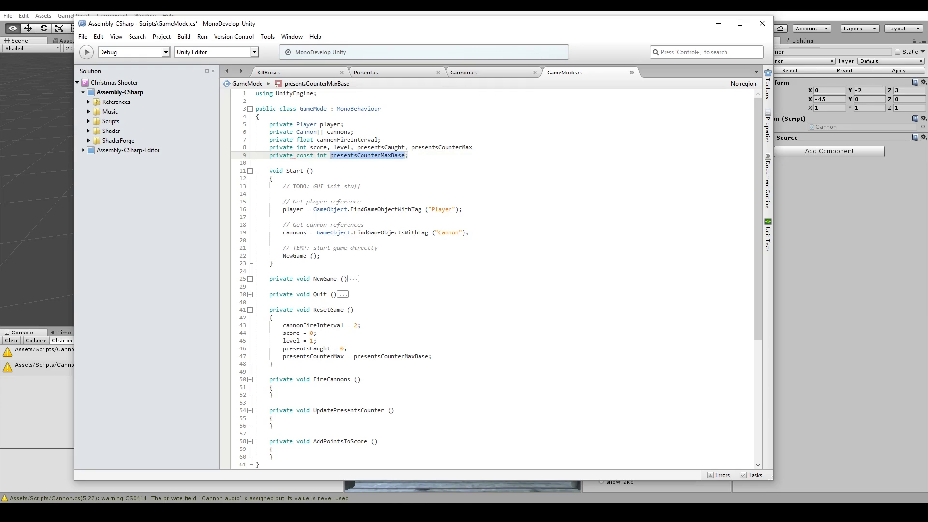
{"action": "type", "text": "PRESENTS_"}
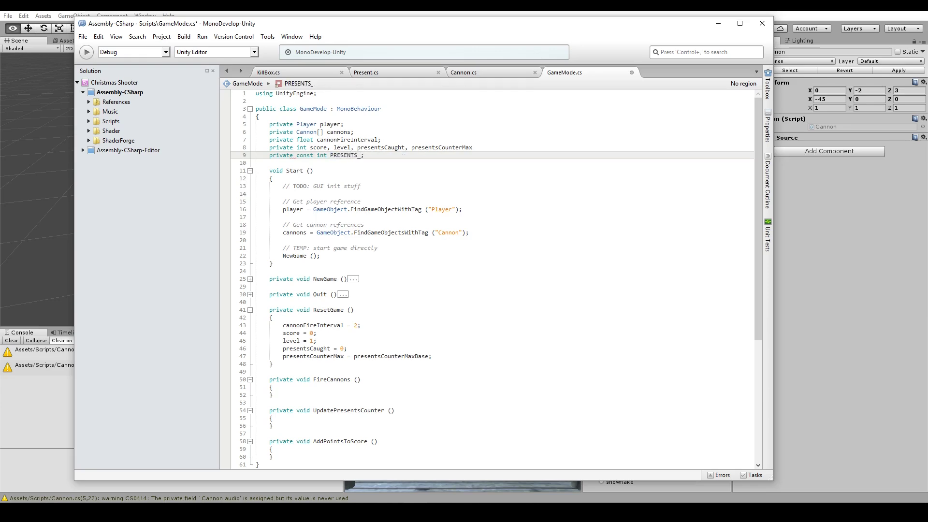
{"action": "type", "text": "COUNTER"}
{"action": "type", "text": "_MAX_BAX"}
{"action": "key", "text": "BackSpace"}
{"action": "type", "text": "SE = "}
{"action": "type", "text": "10"}
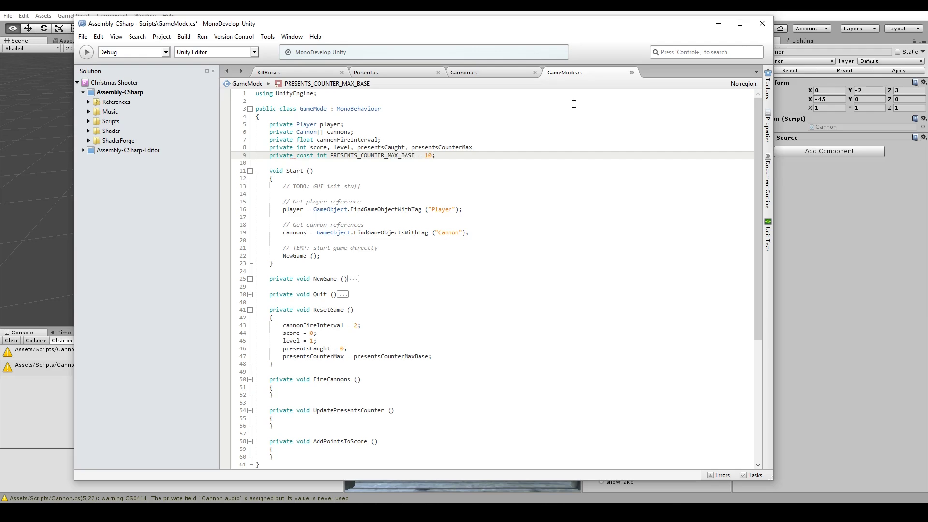
Step: Tidy the constant declaration with a blank line, private modifier, and add line 8's missing semicolon
{"action": "double_click", "coordinate": [355, 154]}
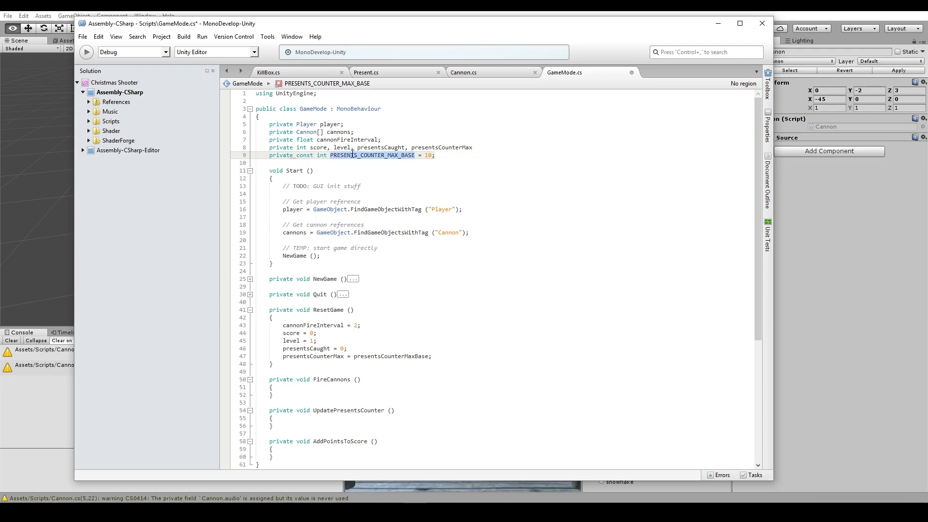
{"action": "left_click", "coordinate": [549, 162]}
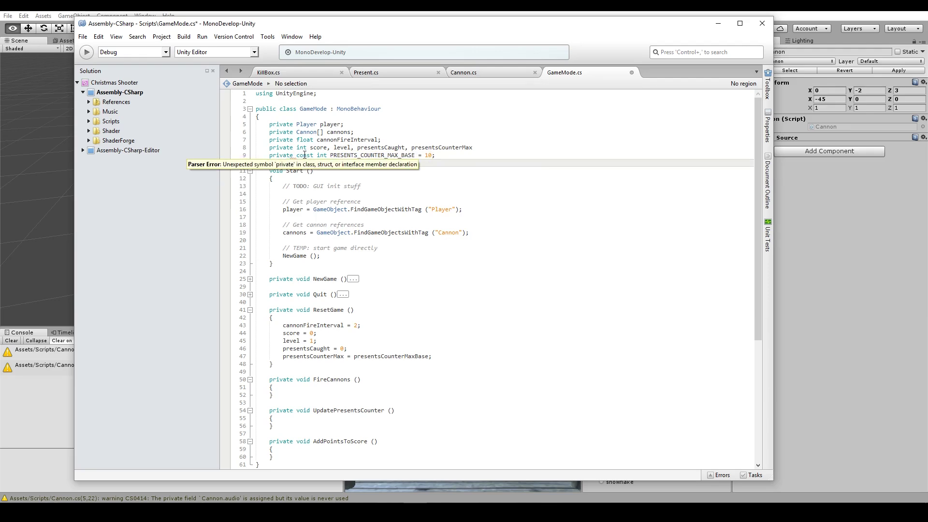
{"action": "double_click", "coordinate": [281, 157]}
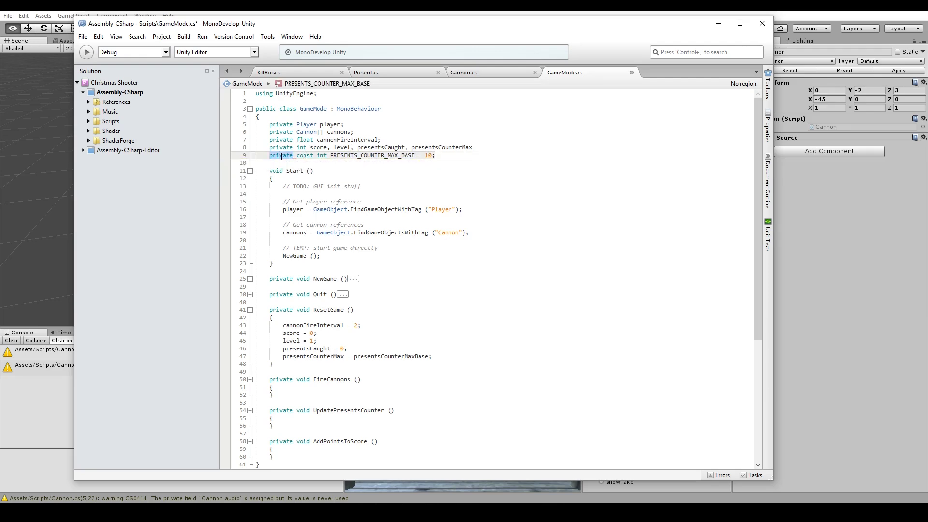
{"action": "key", "text": "BackSpace"}
{"action": "key", "text": "Return"}
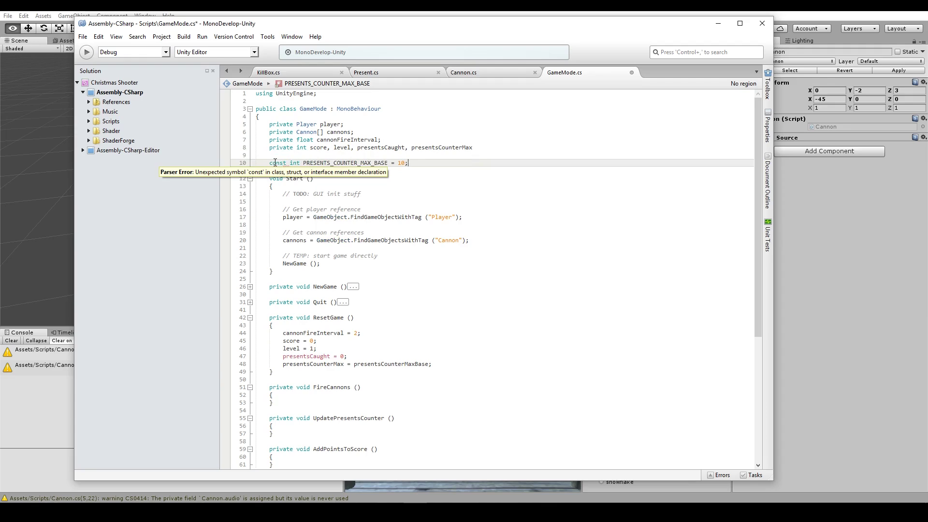
{"action": "double_click", "coordinate": [284, 159]}
{"action": "left_click", "coordinate": [287, 148]}
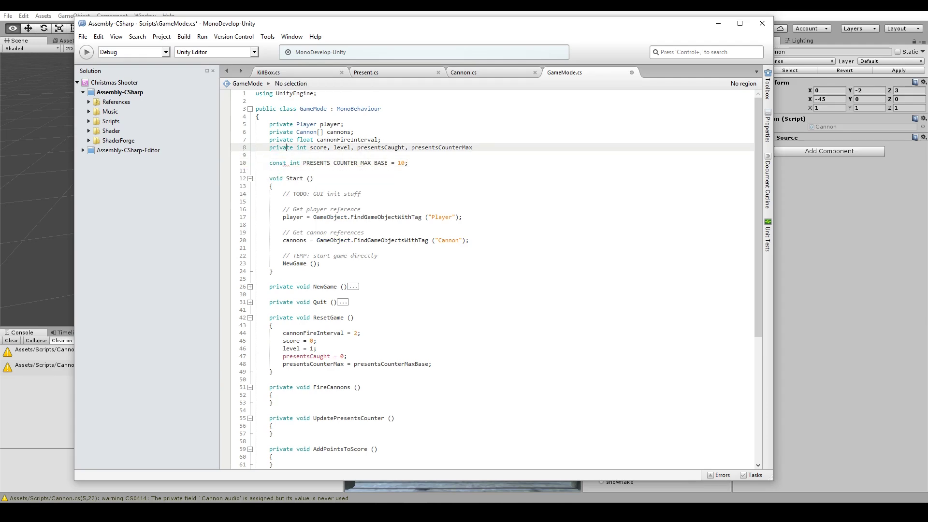
{"action": "type", "text": ";"}
{"action": "key", "text": "Down"}
{"action": "key", "text": "Down"}
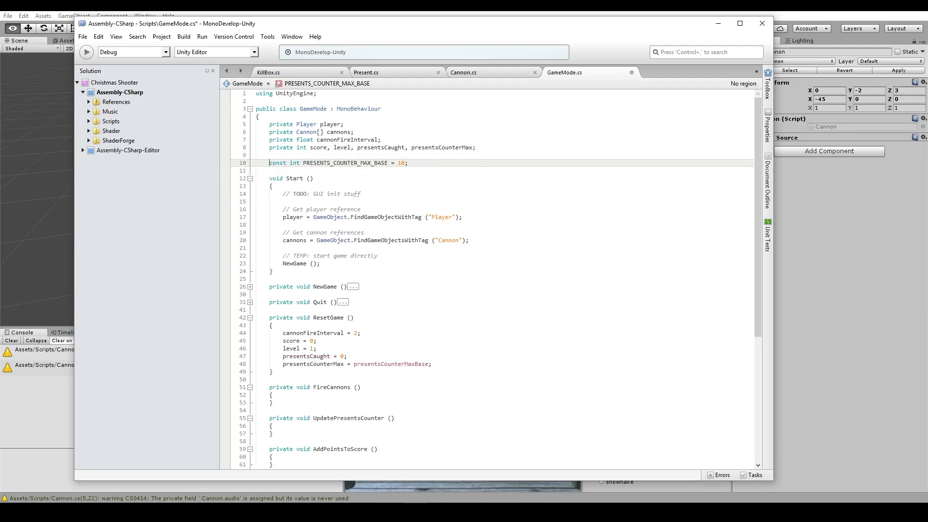
{"action": "type", "text": "private"}
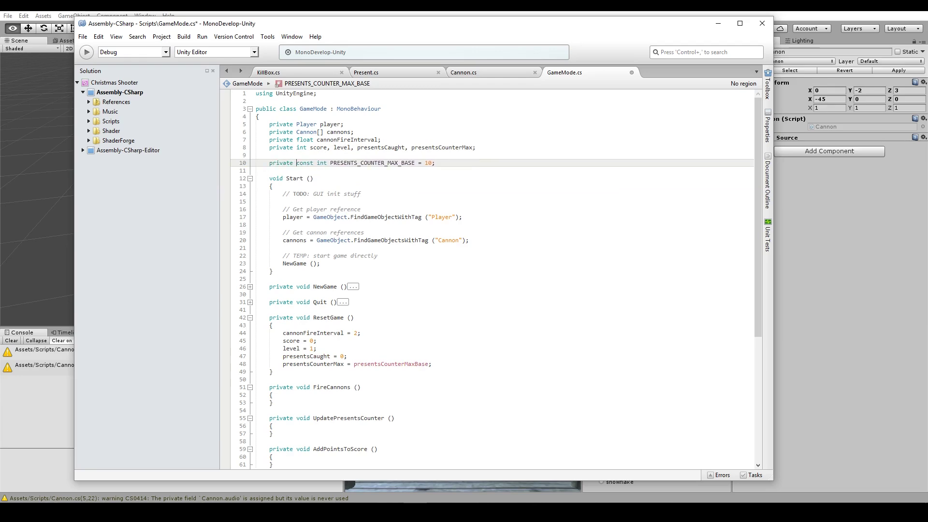
Step: Replace presentsCounterMaxBase in ResetGame with the pasted PRESENTS_COUNTER_MAX_BASE constant
{"action": "double_click", "coordinate": [385, 162]}
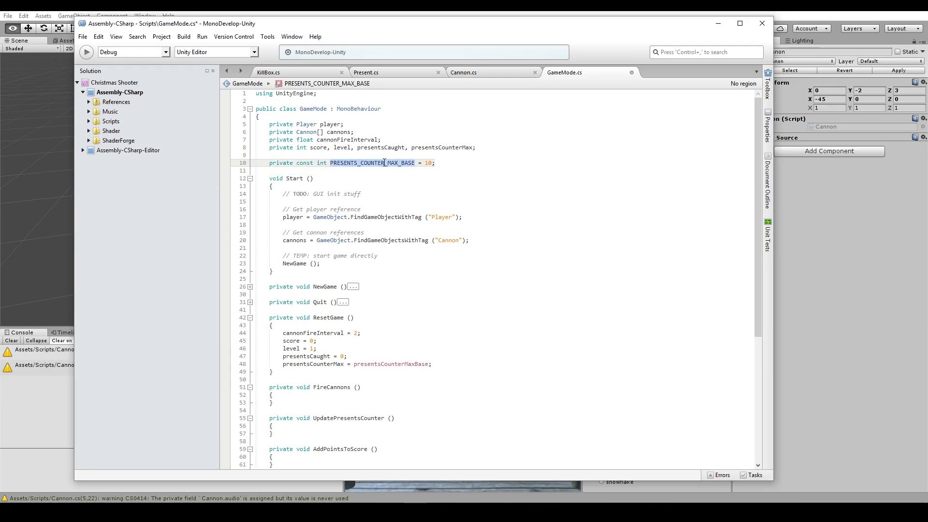
{"action": "key", "text": "ctrl+c"}
{"action": "double_click", "coordinate": [400, 364]}
{"action": "key", "text": "ctrl+v"}
{"action": "left_click", "coordinate": [460, 359]}
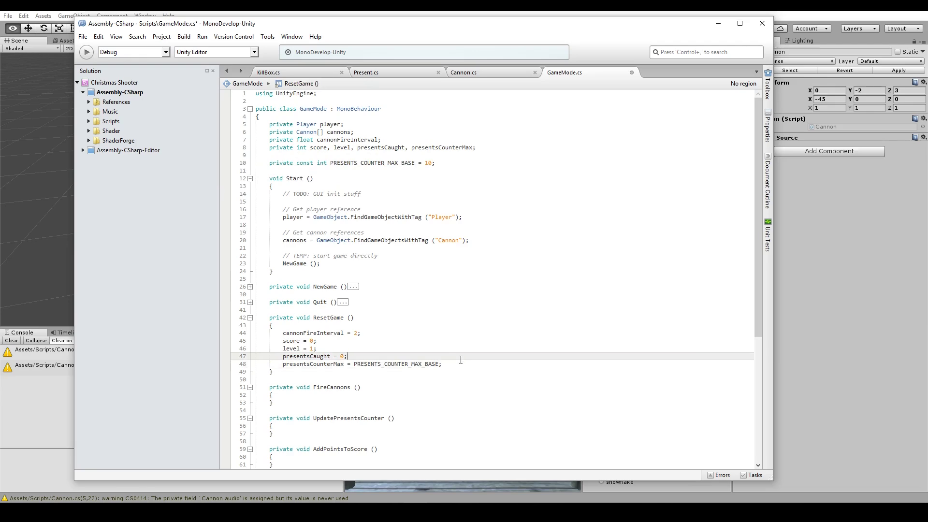
{"action": "left_click", "coordinate": [459, 363]}
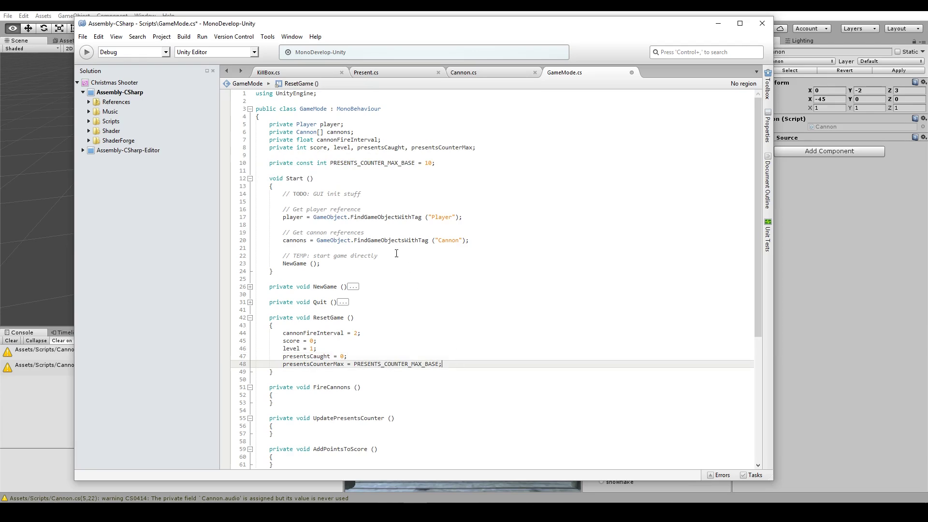
{"action": "left_click", "coordinate": [315, 164]}
Step: Change the const modifier to readonly on the line 10 declaration
{"action": "type", "text": "read"}
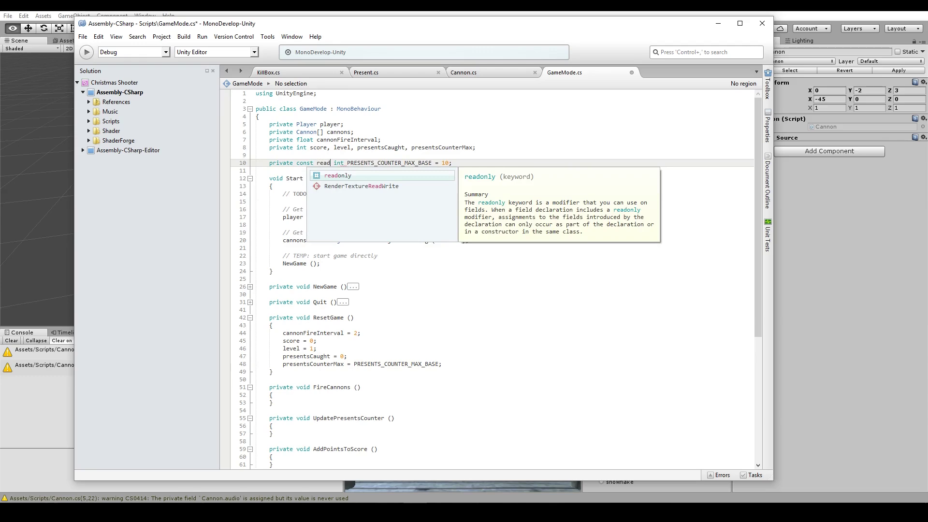
{"action": "key", "text": "Return"}
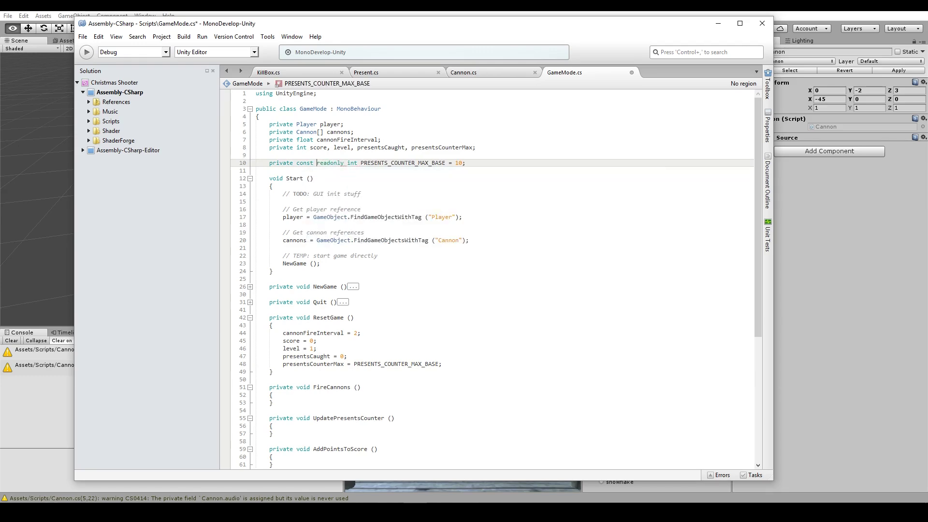
{"action": "key", "text": "BackSpace"}
{"action": "key", "text": "BackSpace"}
{"action": "key", "text": "BackSpace"}
{"action": "left_click", "coordinate": [327, 163]}
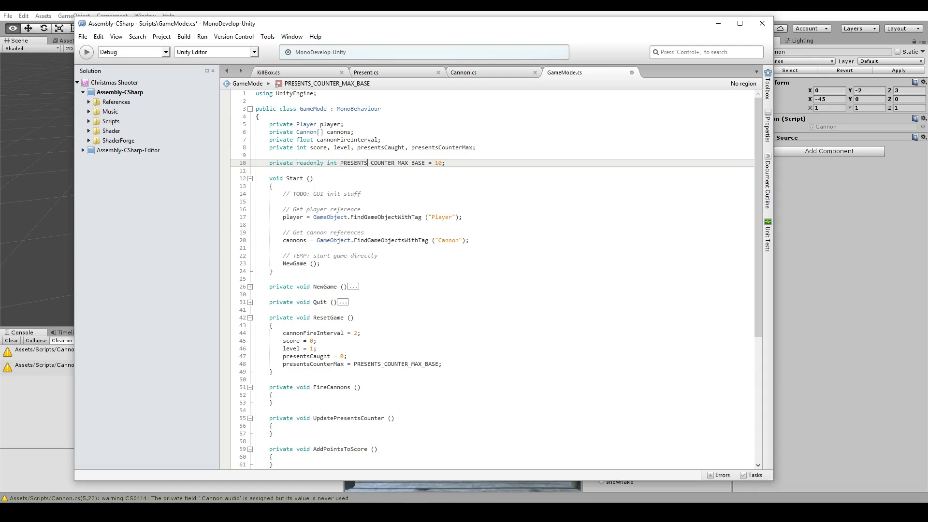
{"action": "key", "text": "ctrl+shift+Left"}
{"action": "key", "text": "ctrl+shift+Right"}
{"action": "key", "text": "ctrl+shift+Right"}
{"action": "key", "text": "ctrl+shift+Right"}
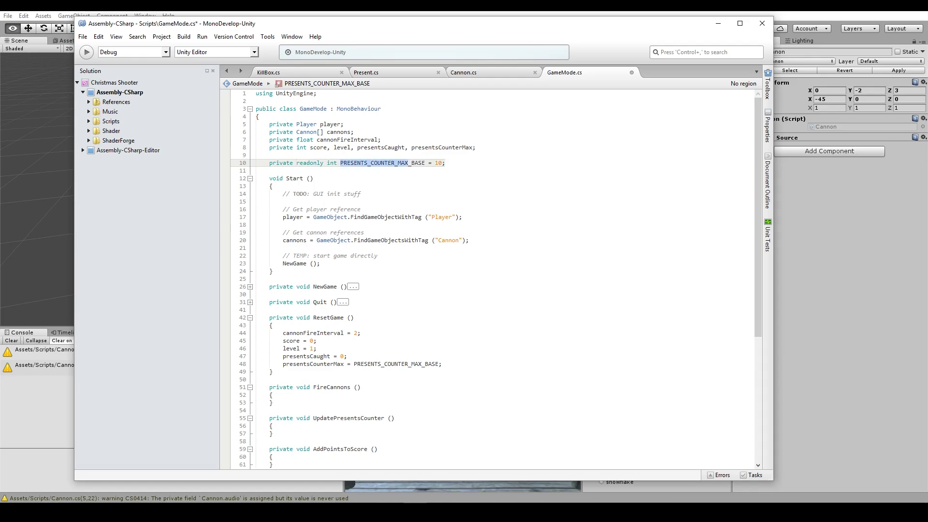
{"action": "key", "text": "ctrl+shift+Right"}
{"action": "key", "text": "ctrl+shift+Right"}
{"action": "left_click", "coordinate": [386, 164]}
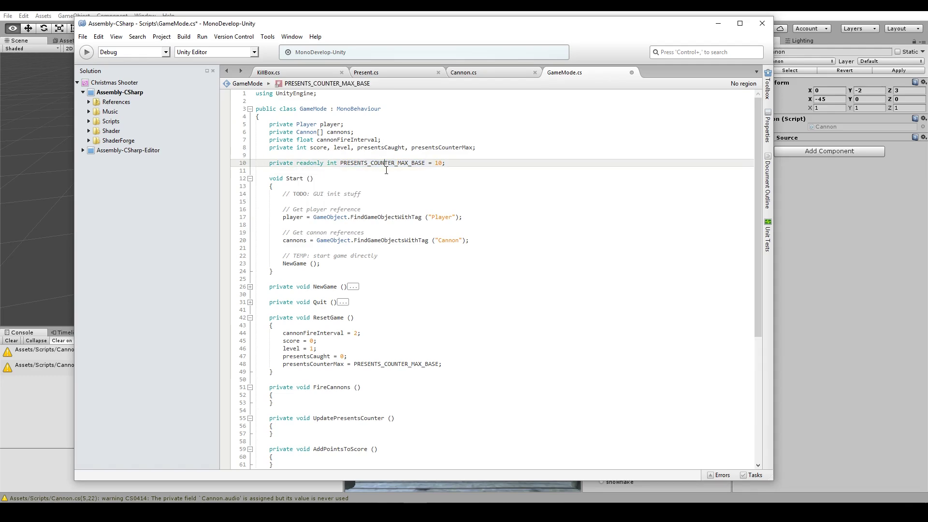
Step: Rename PRESENTS_COUNTER_MAX_BASE to presentsCounterMaxBase everywhere, including ResetGame
{"action": "double_click", "coordinate": [386, 164]}
{"action": "type", "text": "pr"}
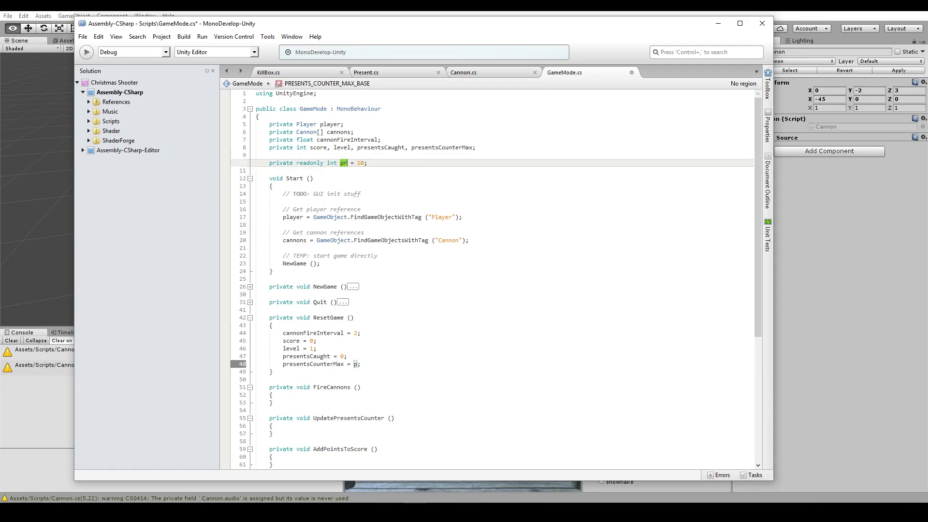
{"action": "type", "text": "esentsCounter"}
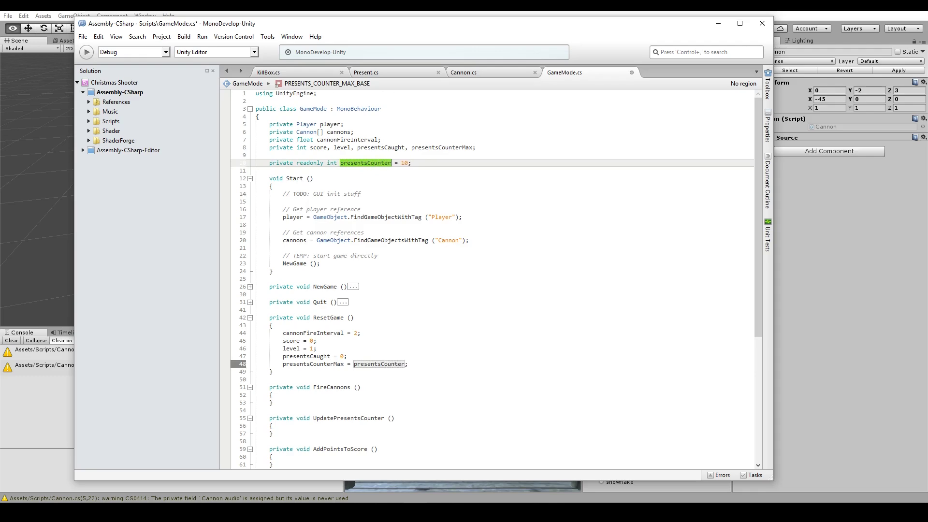
{"action": "type", "text": "MaxBase"}
{"action": "key", "text": "Return"}
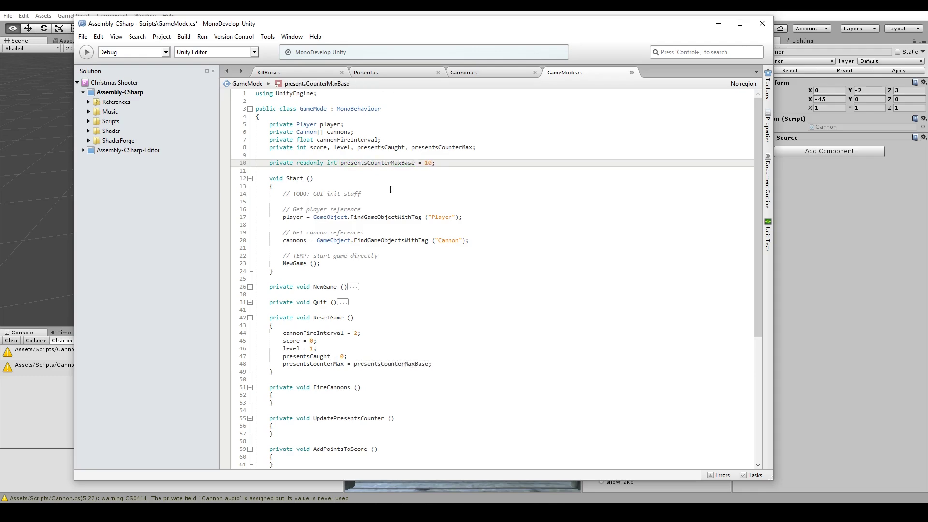
{"action": "mouse_move", "coordinate": [394, 363]}
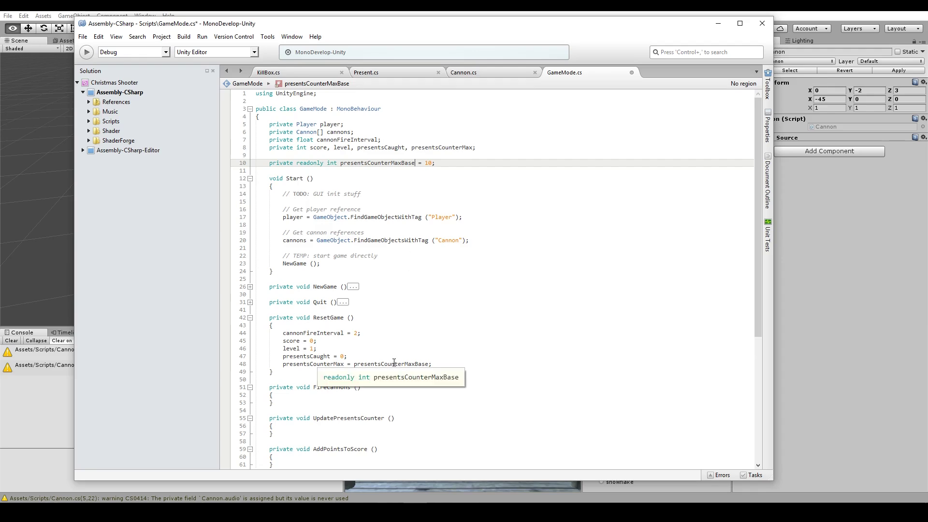
{"action": "left_click", "coordinate": [449, 362]}
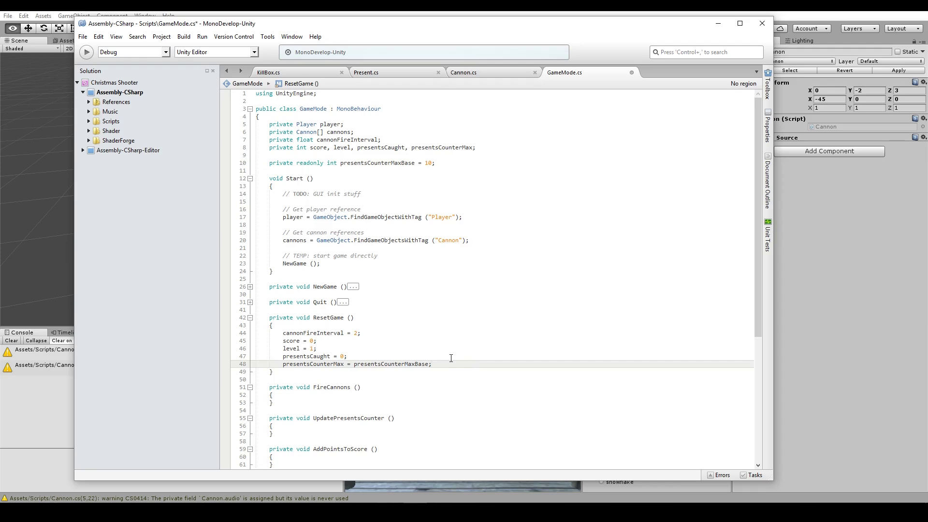
Step: Below the presentsCounterMax assignment, add the comment // TODO: Set game state to "Running"
{"action": "key", "text": "Return"}
{"action": "key", "text": "Return"}
{"action": "type", "text": "// TODO:"}
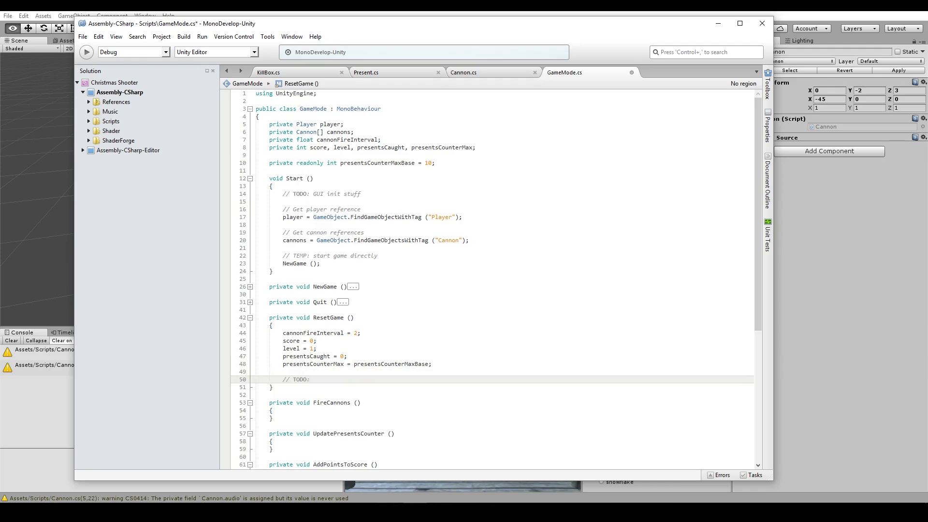
{"action": "type", "text": "Set"}
{"action": "key", "text": "BackSpace"}
{"action": "key", "text": "BackSpace"}
{"action": "key", "text": "BackSpace"}
{"action": "type", "text": "gam"}
{"action": "type", "text": "tate to R"}
{"action": "type", "text": "unning\""}
{"action": "key", "text": "End"}
{"action": "key", "text": "Return"}
{"action": "key", "text": "Return"}
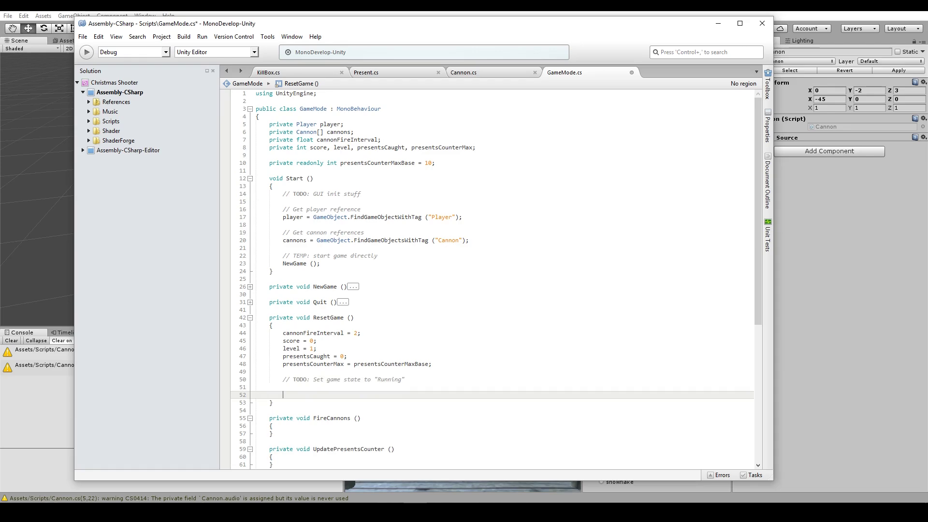
Step: Call FireCannons(); in ResetGame and change FireCannons' return type from void to IEnumerator
{"action": "type", "text": "FireCann"}
{"action": "key", "text": "Return"}
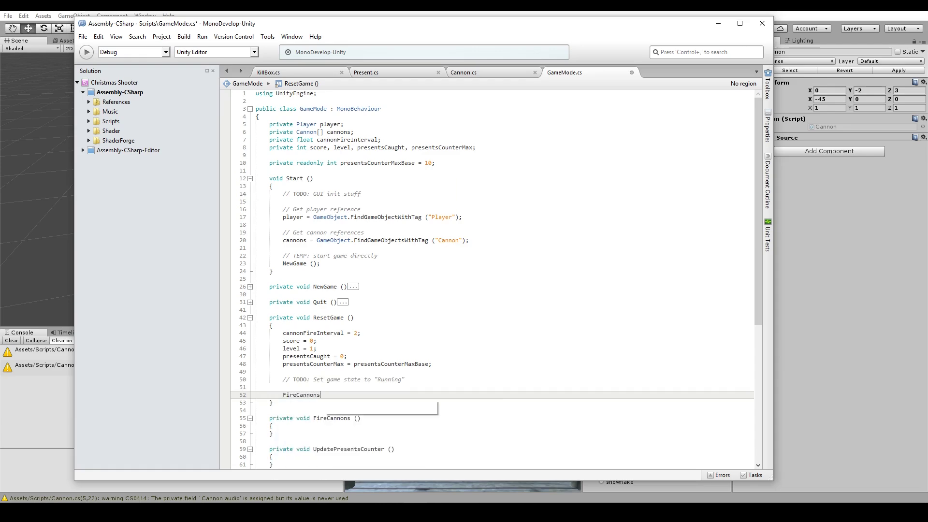
{"action": "type", "text": " ();"}
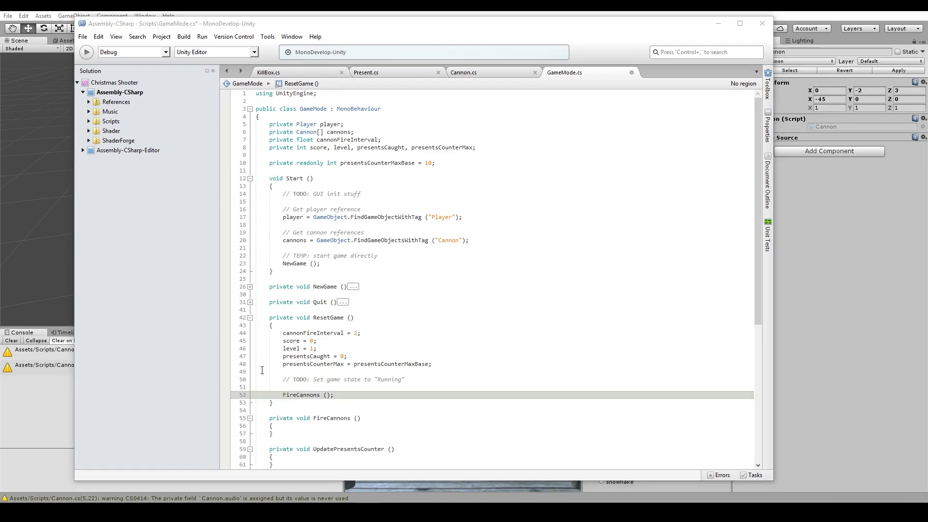
{"action": "left_click", "coordinate": [309, 410]}
{"action": "scroll", "coordinate": [333, 399], "scroll_direction": "down", "scroll_amount": 5}
{"action": "double_click", "coordinate": [306, 294]}
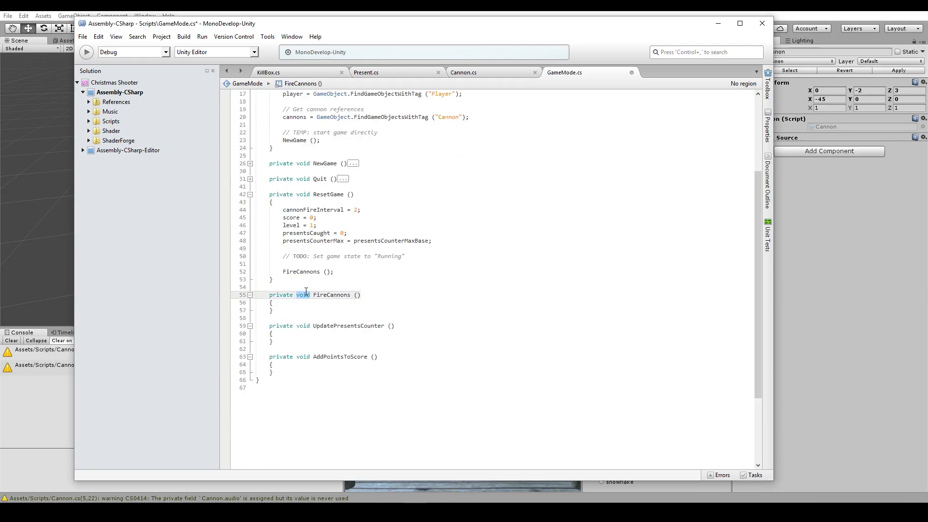
{"action": "type", "text": "IEnumerator"}
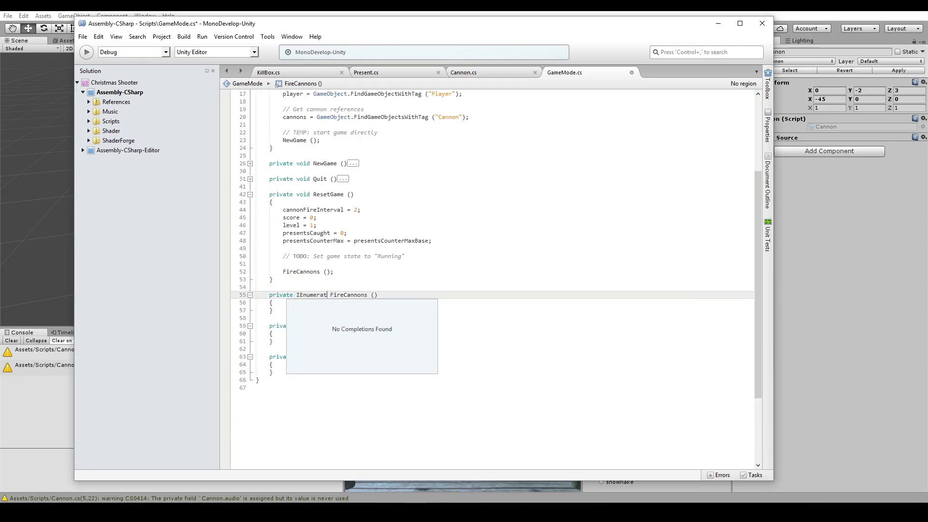
Step: Add using System.Collections; above using UnityEngine at the top of the file
{"action": "scroll", "coordinate": [360, 149], "scroll_direction": "up", "scroll_amount": 5}
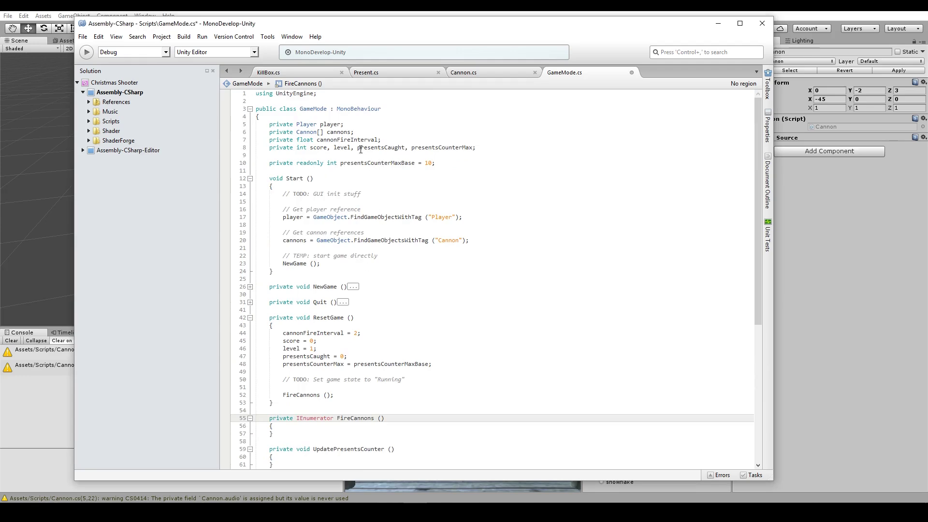
{"action": "left_click", "coordinate": [335, 95]}
{"action": "key", "text": "Return"}
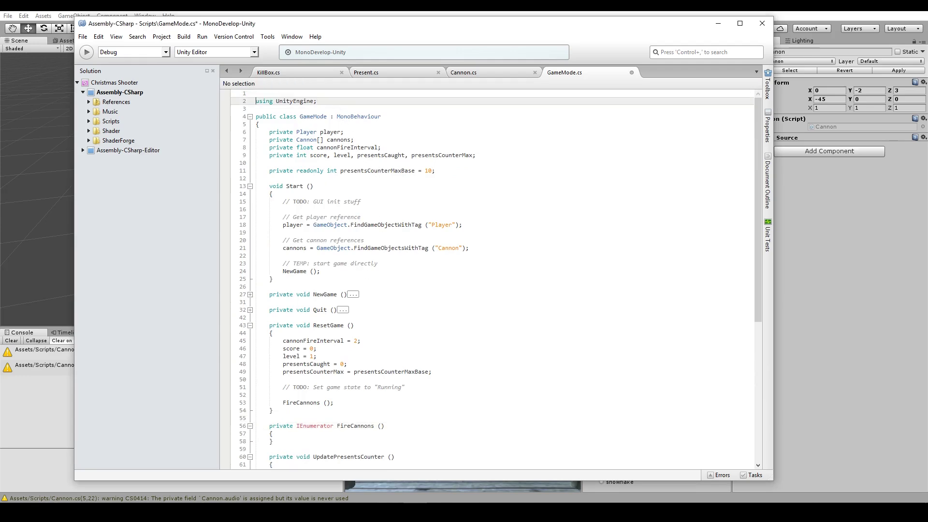
{"action": "key", "text": "Up"}
{"action": "type", "text": "using"}
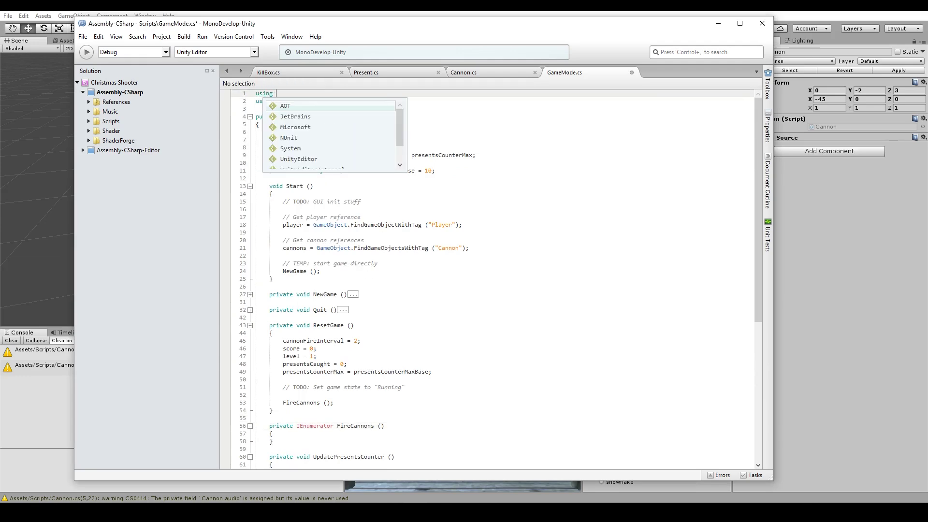
{"action": "type", "text": " System.Coll"}
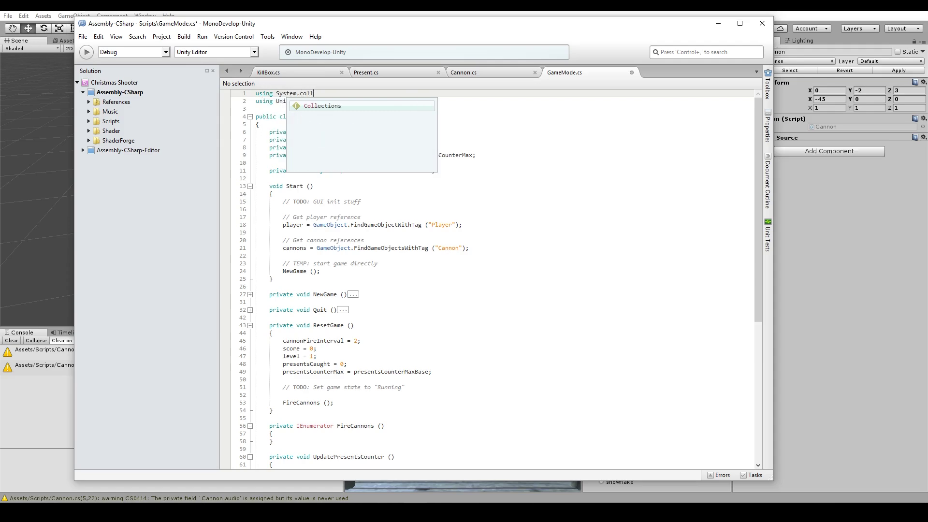
{"action": "key", "text": "Tab"}
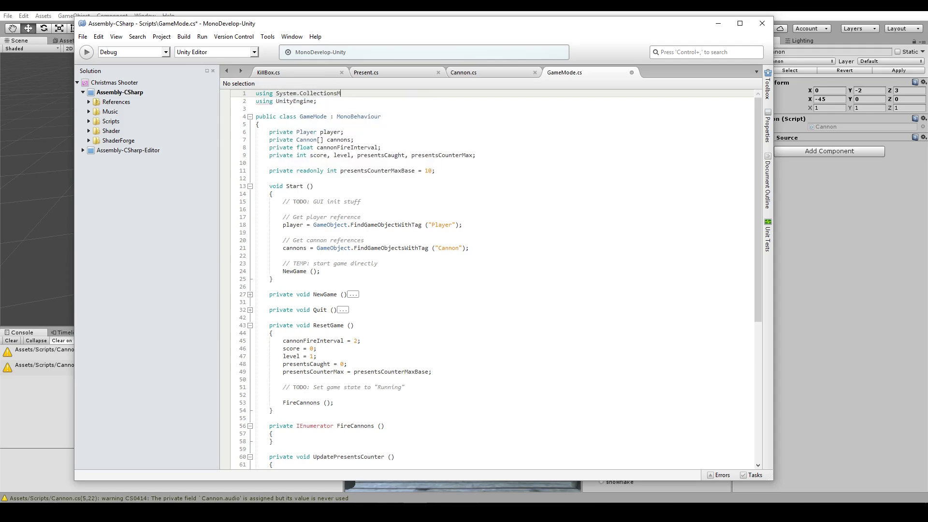
{"action": "key", "text": "BackSpace"}
{"action": "type", "text": ";"}
Step: Start wrapping the FireCannons call in ResetGame with StartCoroutine("
{"action": "scroll", "coordinate": [331, 183], "scroll_direction": "down", "scroll_amount": 2}
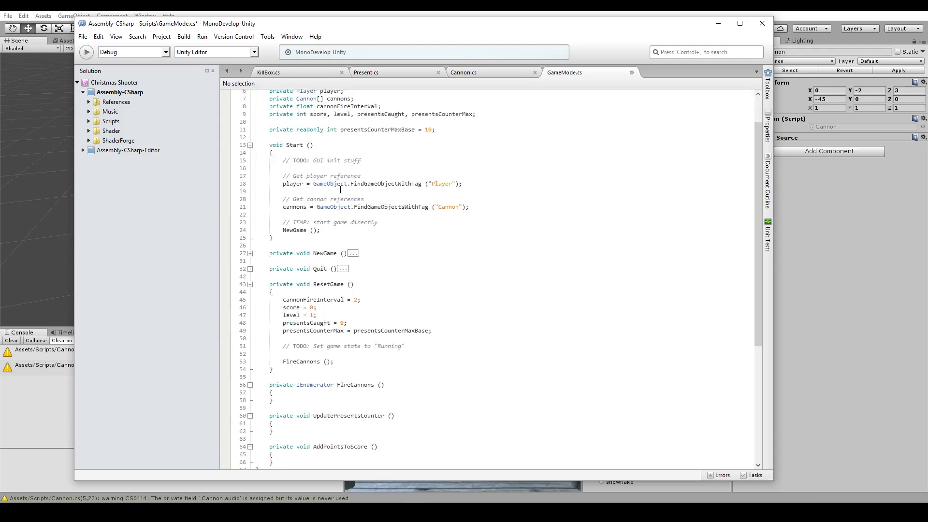
{"action": "scroll", "coordinate": [333, 194], "scroll_direction": "down", "scroll_amount": 8}
{"action": "scroll", "coordinate": [335, 219], "scroll_direction": "up", "scroll_amount": 3}
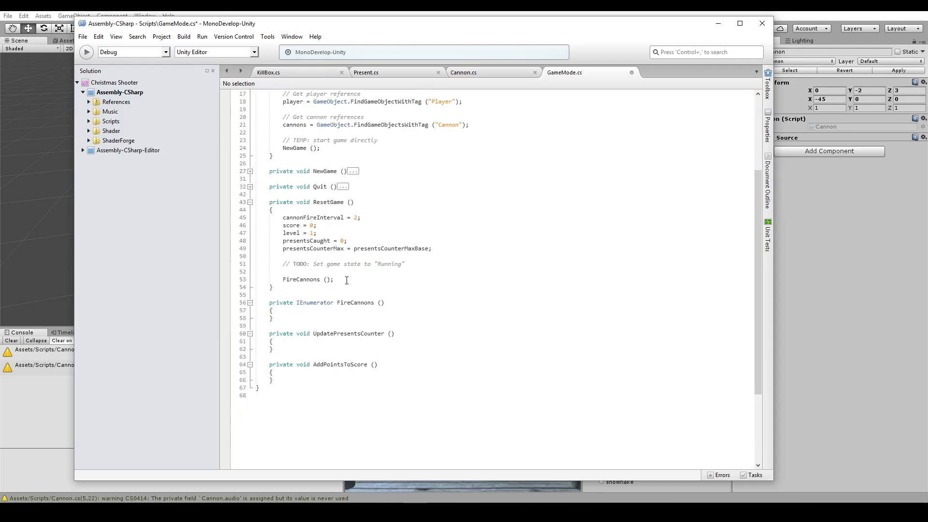
{"action": "left_click", "coordinate": [283, 279]}
{"action": "type", "text": "StartCo"}
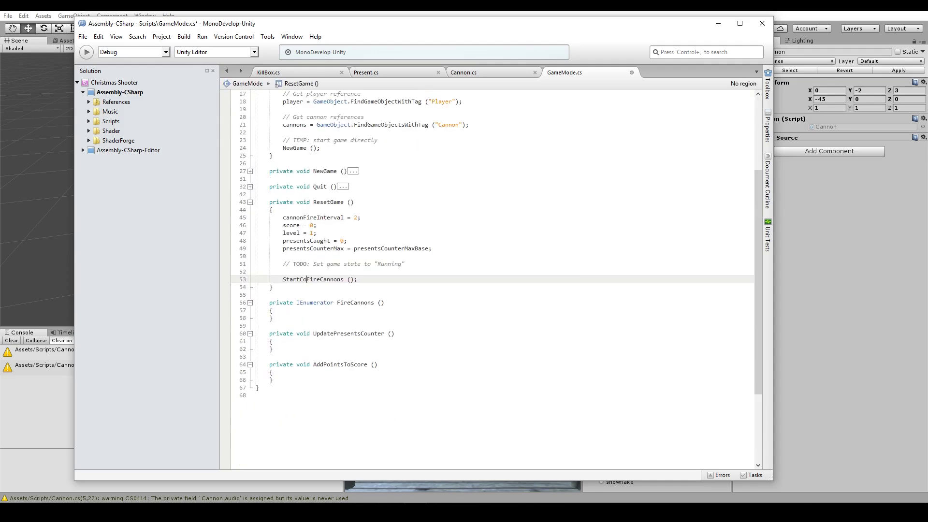
{"action": "type", "text": "routine("}
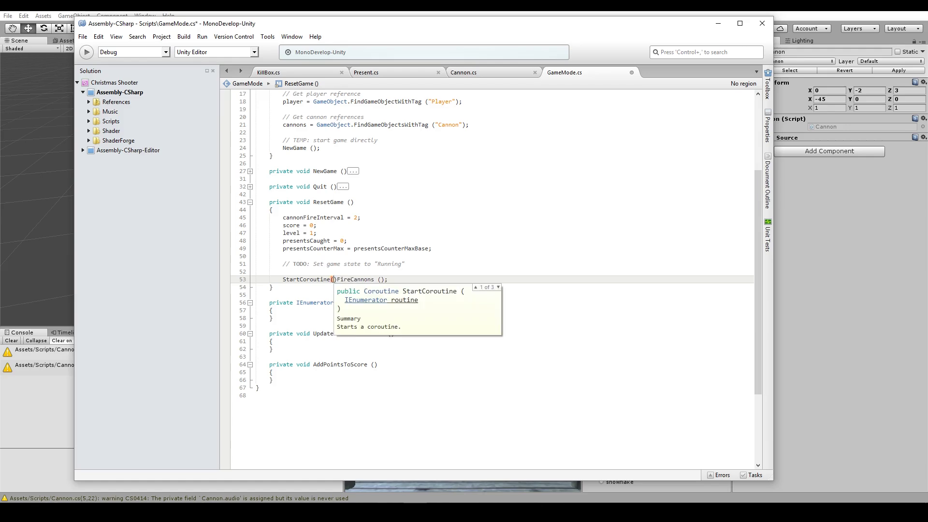
{"action": "type", "text": "\""}
Step: Complete the call as StartCoroutine("FireCannons"); removing the old () parentheses
{"action": "key", "text": "Delete"}
{"action": "key", "text": "ctrl+Right"}
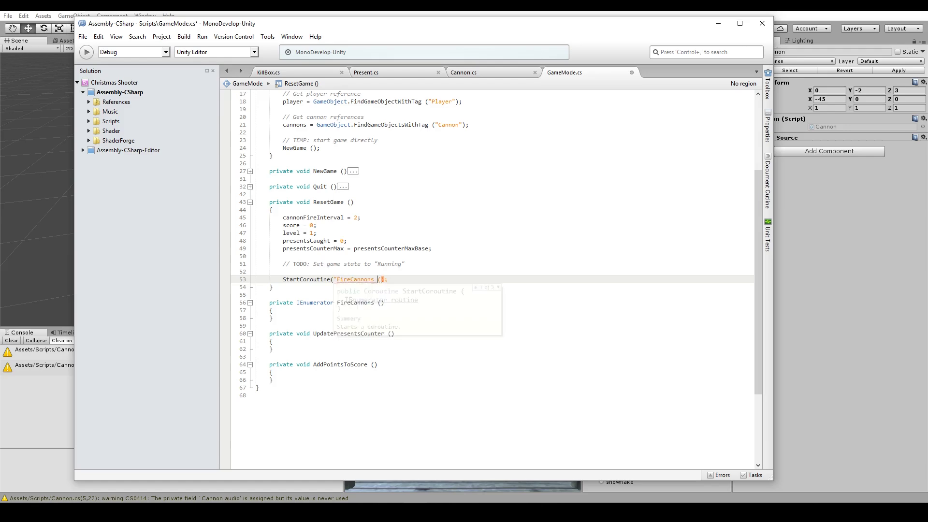
{"action": "key", "text": "BackSpace"}
{"action": "key", "text": "Delete"}
{"action": "key", "text": "Delete"}
{"action": "type", "text": "\""}
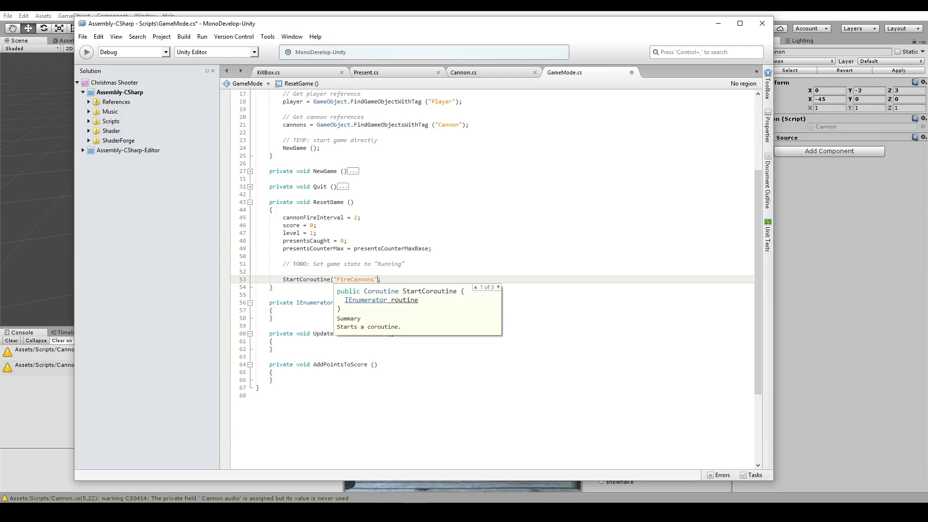
{"action": "type", "text": ");"}
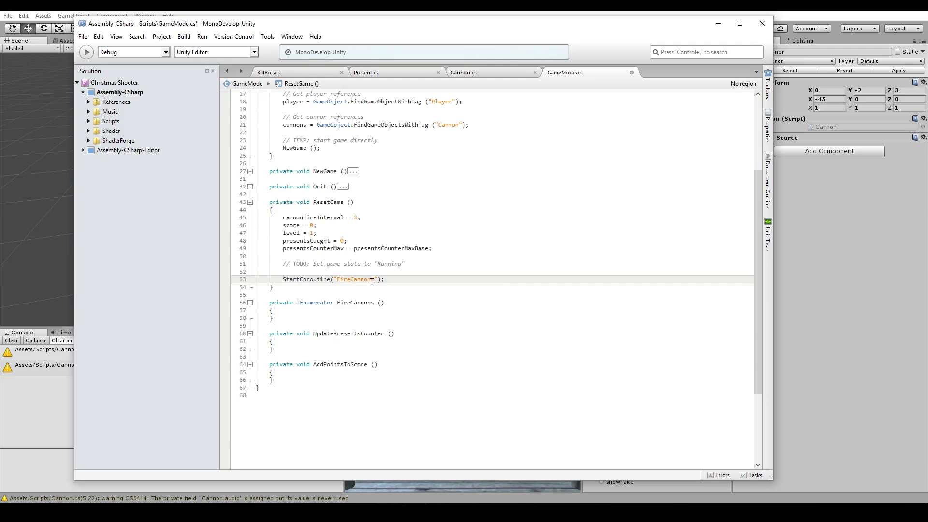
{"action": "left_click", "coordinate": [400, 280]}
{"action": "left_click", "coordinate": [404, 307]}
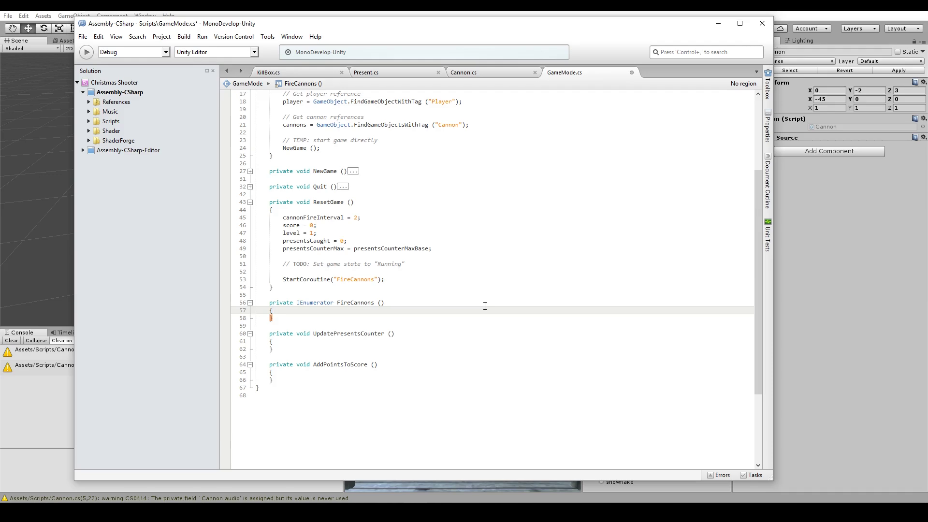
Step: In FireCannons, add TODOs: Check game state, Get random fire interval, Get random cannon
{"action": "key", "text": "Return"}
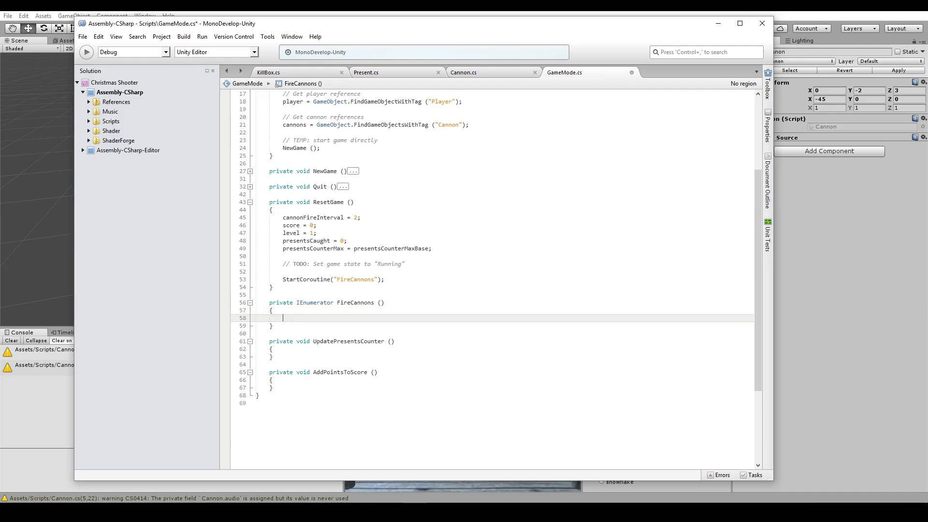
{"action": "type", "text": "// TODO"}
{"action": "type", "text": ": Check gam"}
{"action": "type", "text": "e state"}
{"action": "key", "text": "Return"}
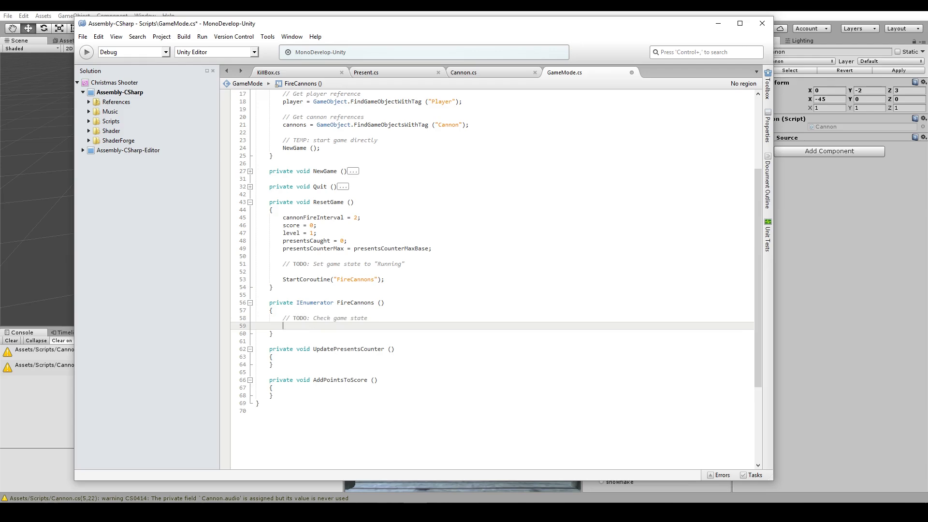
{"action": "key", "text": "Return"}
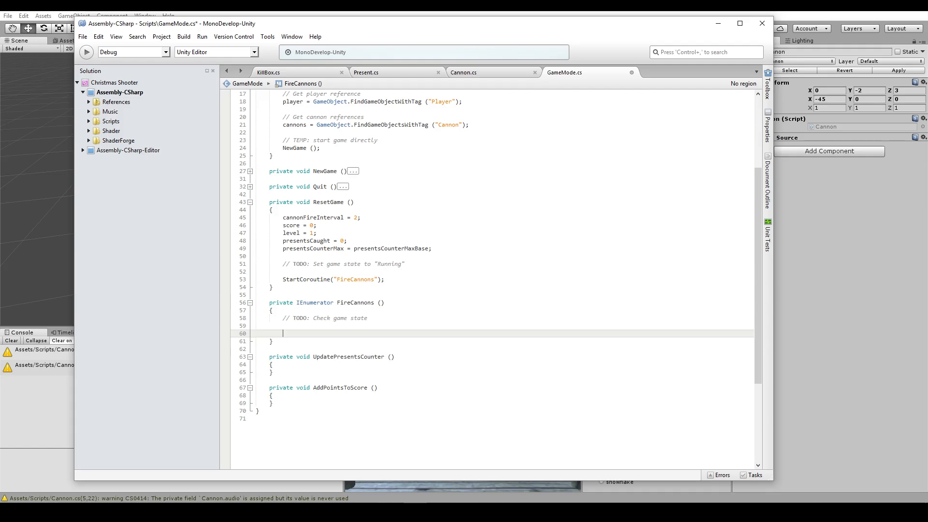
{"action": "type", "text": "// T"}
{"action": "type", "text": "ODO: Get rand"}
{"action": "type", "text": "om fire "}
{"action": "type", "text": "interval"}
{"action": "key", "text": "Return"}
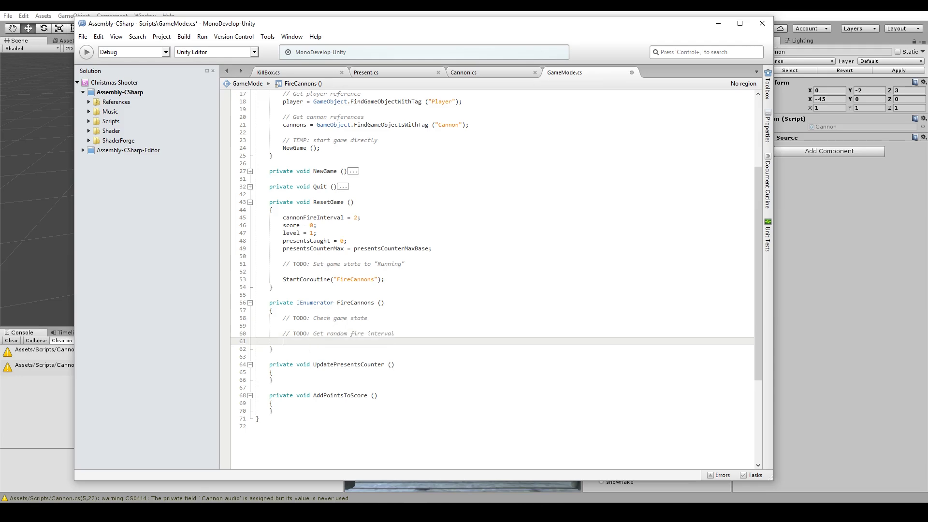
{"action": "key", "text": "Return"}
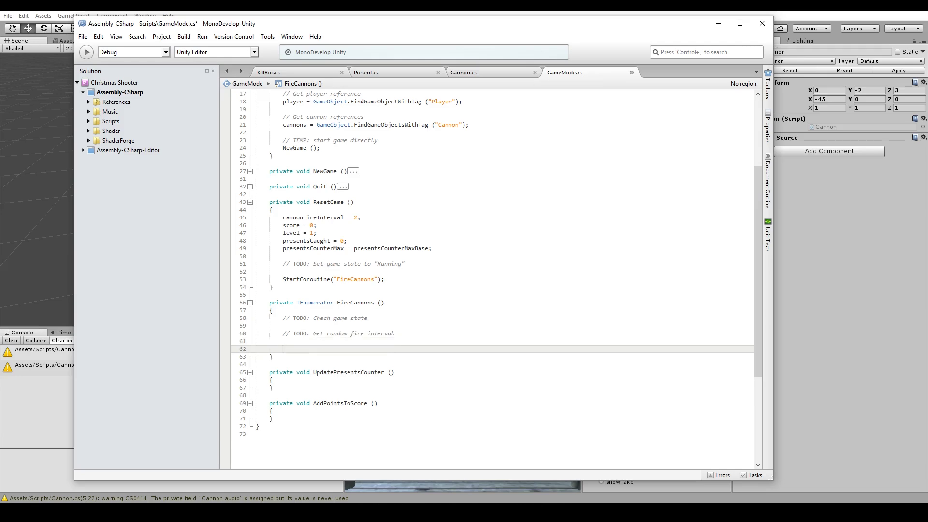
{"action": "type", "text": "// TODO: g"}
{"action": "key", "text": "BackSpace"}
{"action": "type", "text": "Get ra"}
{"action": "type", "text": "ndom cannon"}
Step: Add TODOs: Instantiate new present or pick from list (object pooling), Fire present, Wait for cannon fire interval, Call fire cannons again
{"action": "key", "text": "Return"}
{"action": "key", "text": "Return"}
{"action": "type", "text": "// TODO: F"}
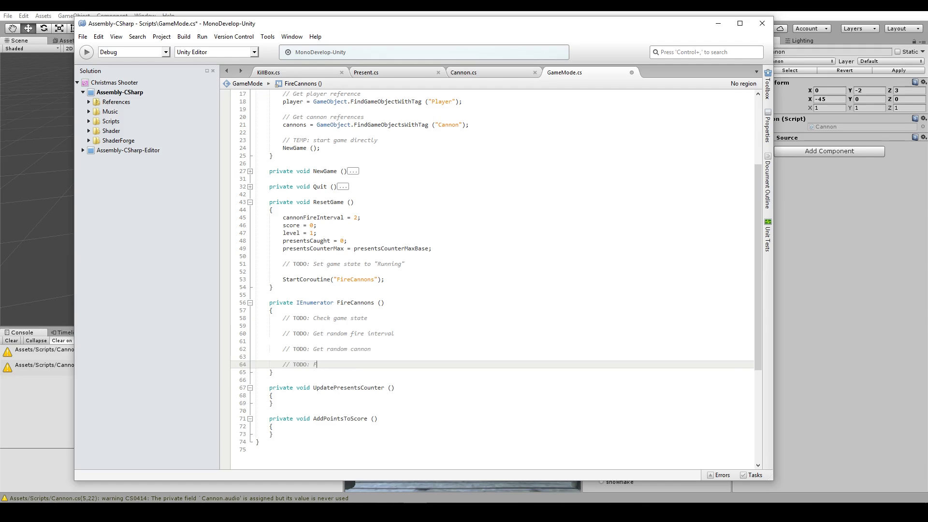
{"action": "type", "text": "ire present"}
{"action": "left_click", "coordinate": [372, 349]}
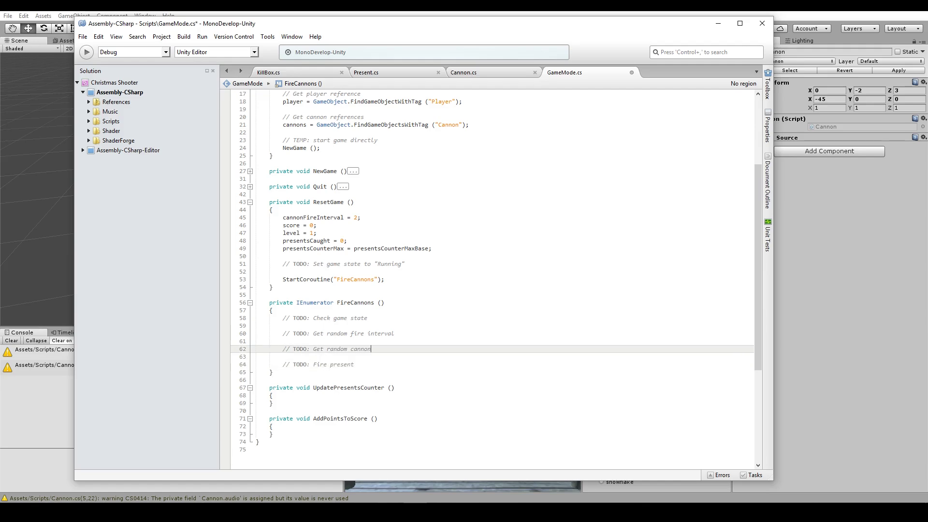
{"action": "key", "text": "Return"}
{"action": "key", "text": "Return"}
{"action": "type", "text": "// TODO:"}
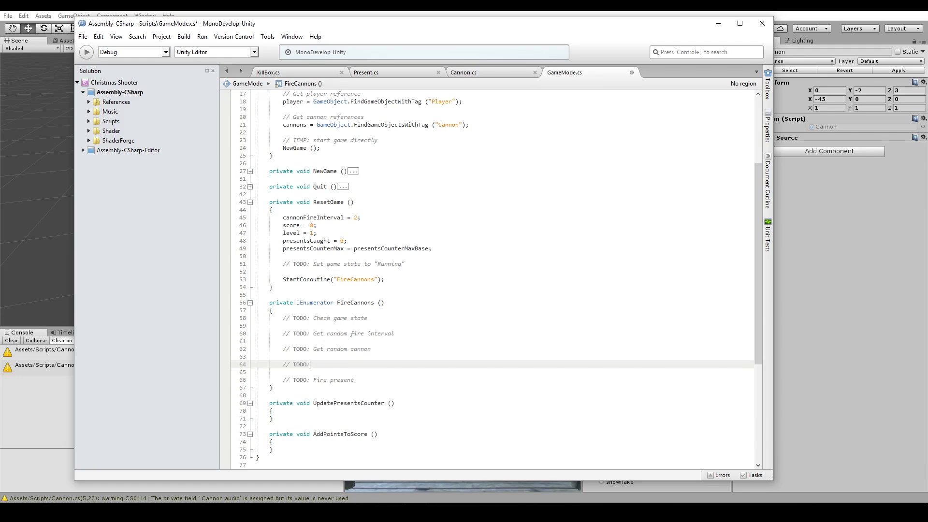
{"action": "type", "text": " Instanti"}
{"action": "type", "text": "ate new present o"}
{"action": "type", "text": "r pick"}
{"action": "type", "text": " from list "}
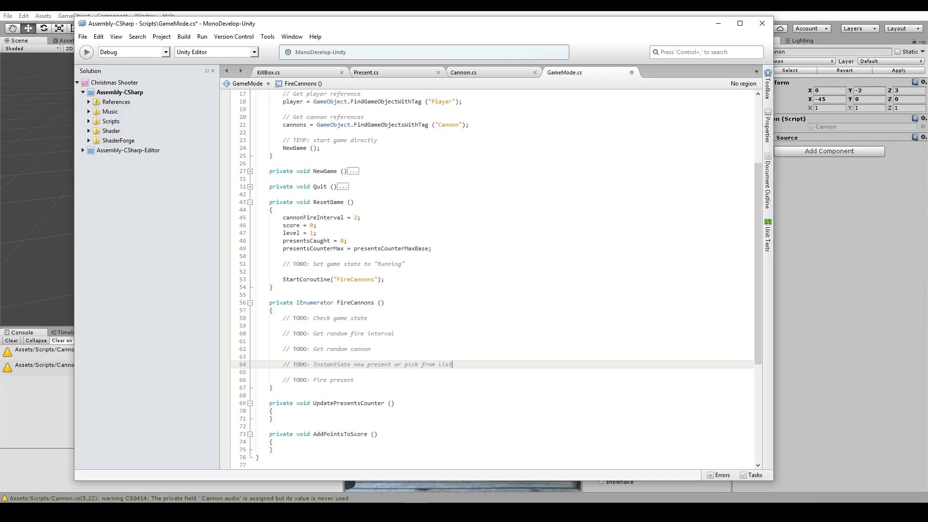
{"action": "type", "text": "(object p"}
{"action": "type", "text": "ooling)"}
{"action": "left_click", "coordinate": [364, 377]}
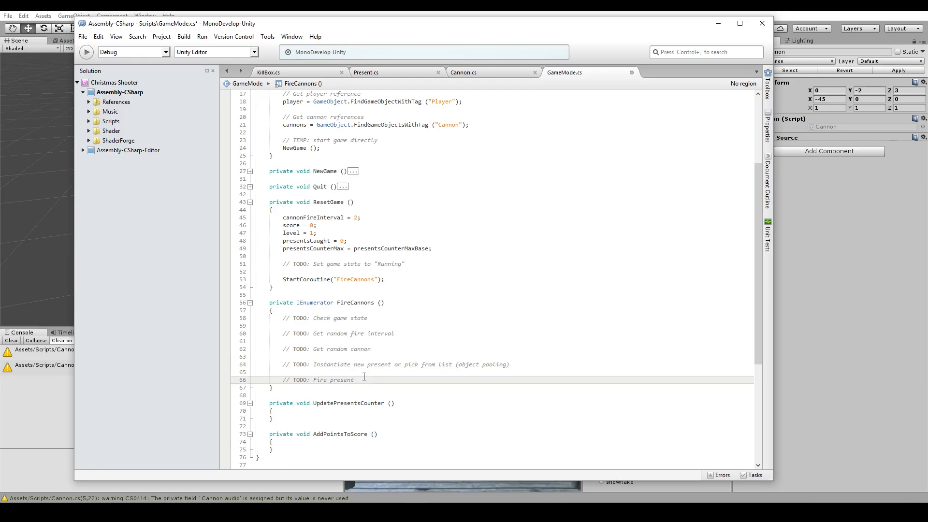
{"action": "key", "text": "Return"}
{"action": "key", "text": "Return"}
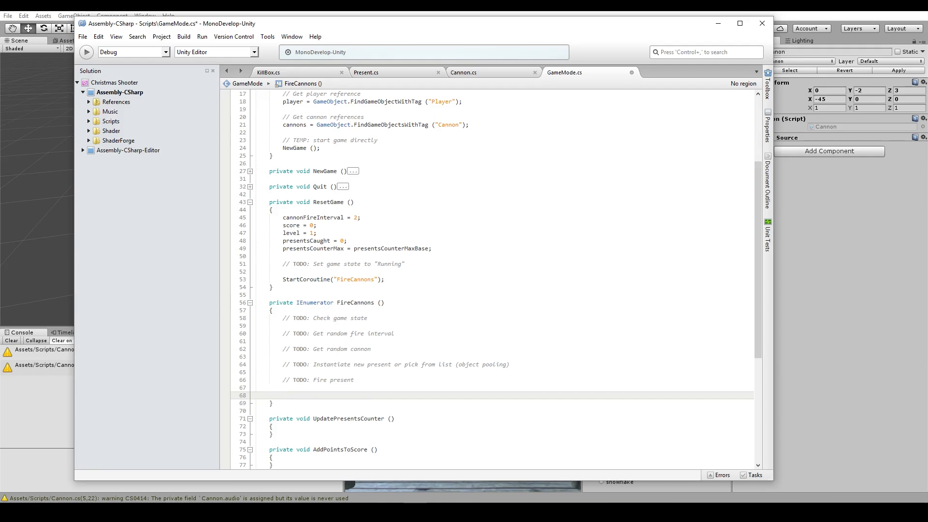
{"action": "type", "text": "//"}
{"action": "type", "text": " TO"}
{"action": "type", "text": "OD:"}
{"action": "key", "text": "BackSpace"}
{"action": "key", "text": "BackSpace"}
{"action": "key", "text": "BackSpace"}
{"action": "key", "text": "BackSpace"}
{"action": "type", "text": "DO: Wait for "}
{"action": "type", "text": "cannon f"}
{"action": "type", "text": "ire int"}
{"action": "type", "text": "erva"}
{"action": "type", "text": "l"}
{"action": "key", "text": "Return"}
{"action": "key", "text": "Return"}
{"action": "type", "text": "// T"}
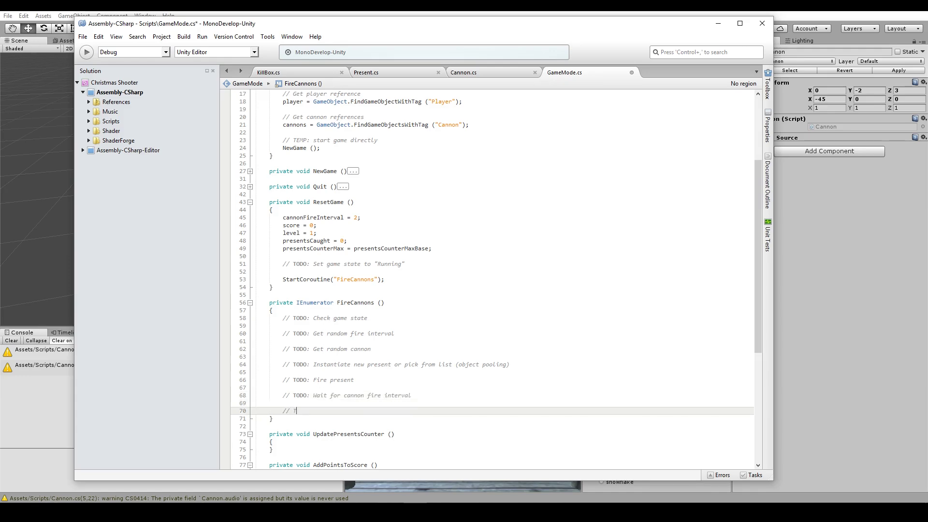
{"action": "type", "text": "ODO: "}
{"action": "type", "text": "Call fire "}
{"action": "type", "text": "cannons again"}
Step: Insert StopAllCoroutines(); on the line above the StartCoroutine call in ResetGame
{"action": "left_click", "coordinate": [385, 271]}
{"action": "key", "text": "Return"}
{"action": "type", "text": "StopAll"}
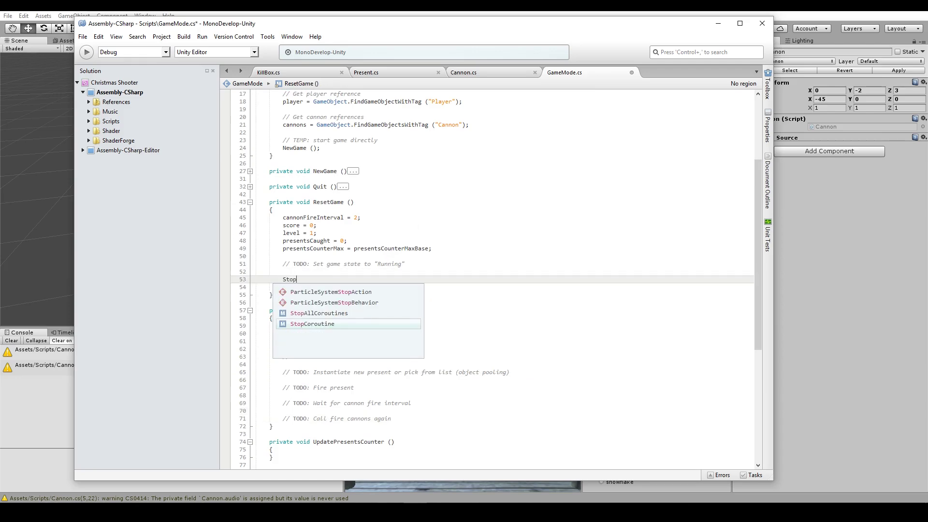
{"action": "key", "text": "Return"}
{"action": "type", "text": "("}
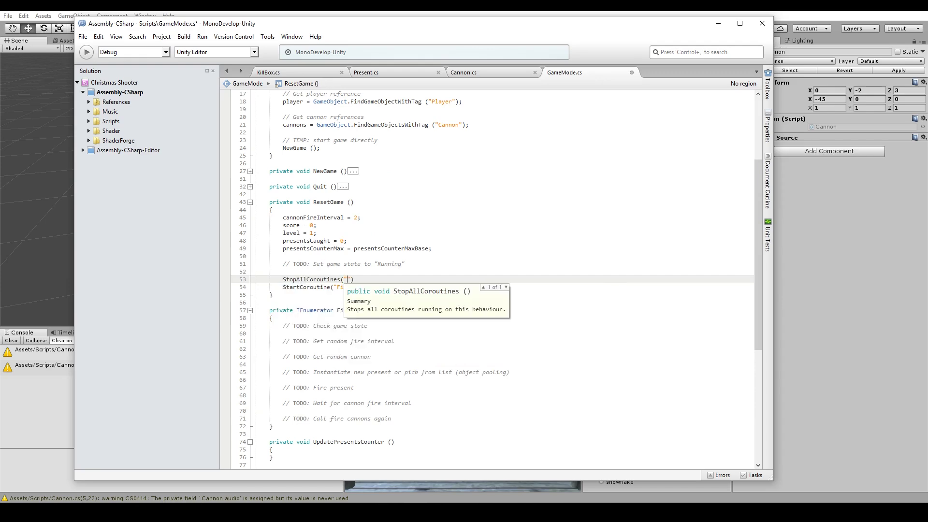
{"action": "type", "text": ");"}
{"action": "key", "text": "Return"}
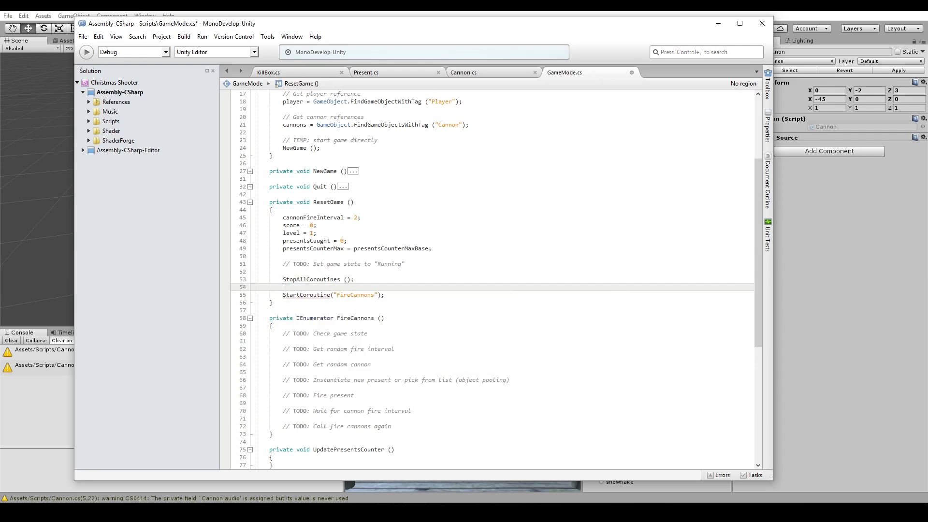
{"action": "key", "text": "Up"}
{"action": "scroll", "coordinate": [371, 326], "scroll_direction": "down", "scroll_amount": 4}
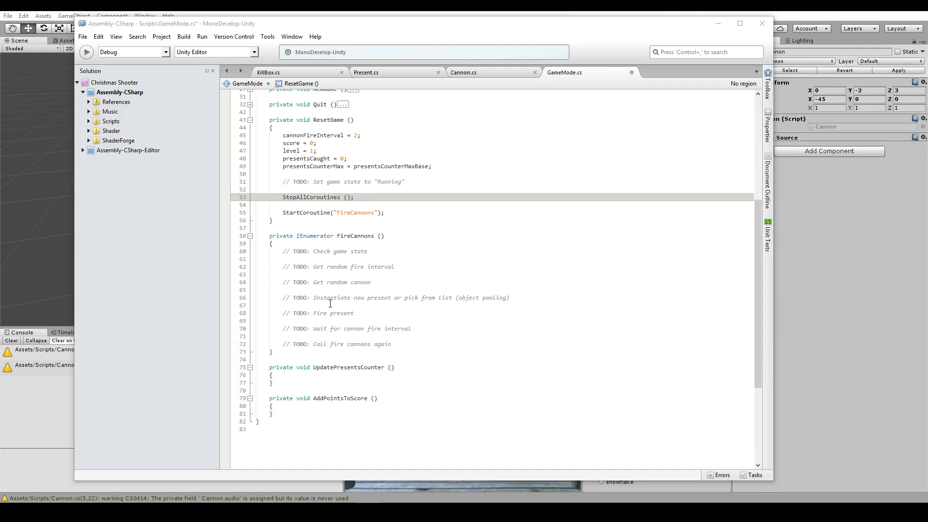
{"action": "scroll", "coordinate": [301, 371], "scroll_direction": "up", "scroll_amount": 8}
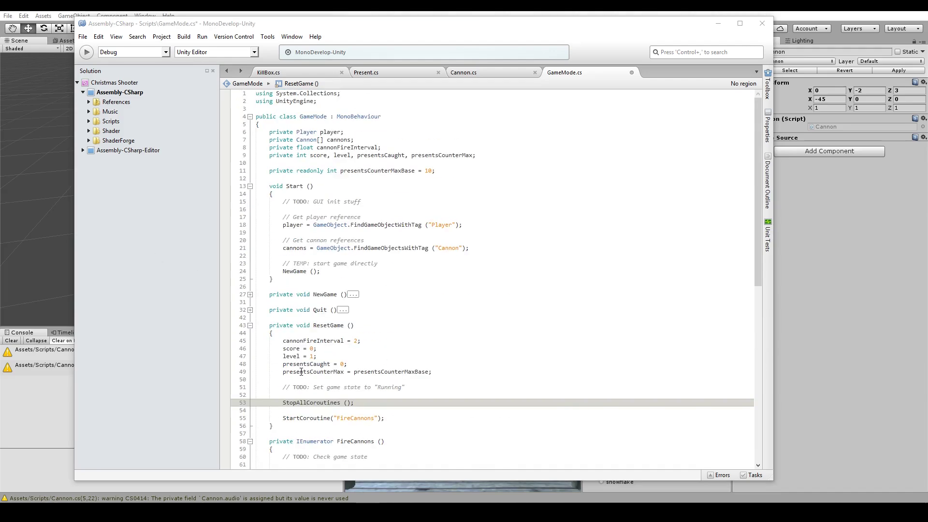
{"action": "scroll", "coordinate": [301, 372], "scroll_direction": "down", "scroll_amount": 5}
{"action": "scroll", "coordinate": [301, 371], "scroll_direction": "down", "scroll_amount": 8}
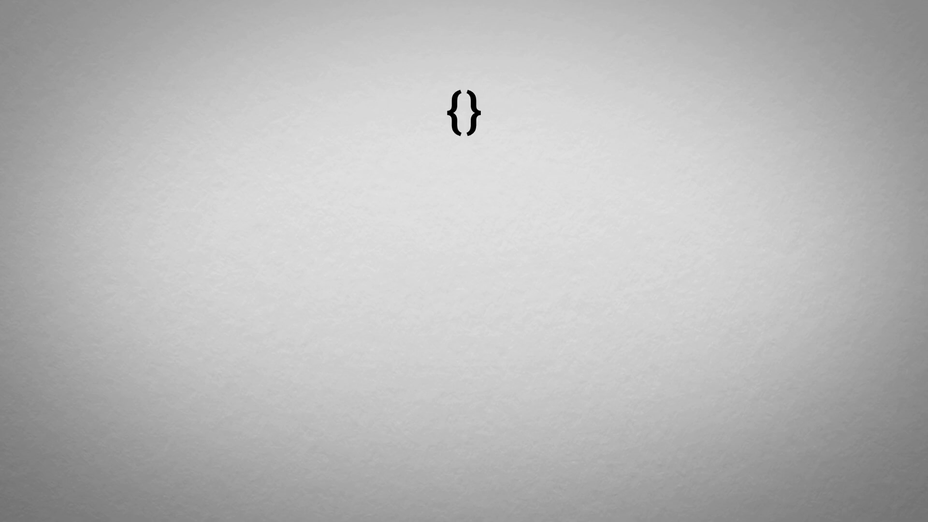